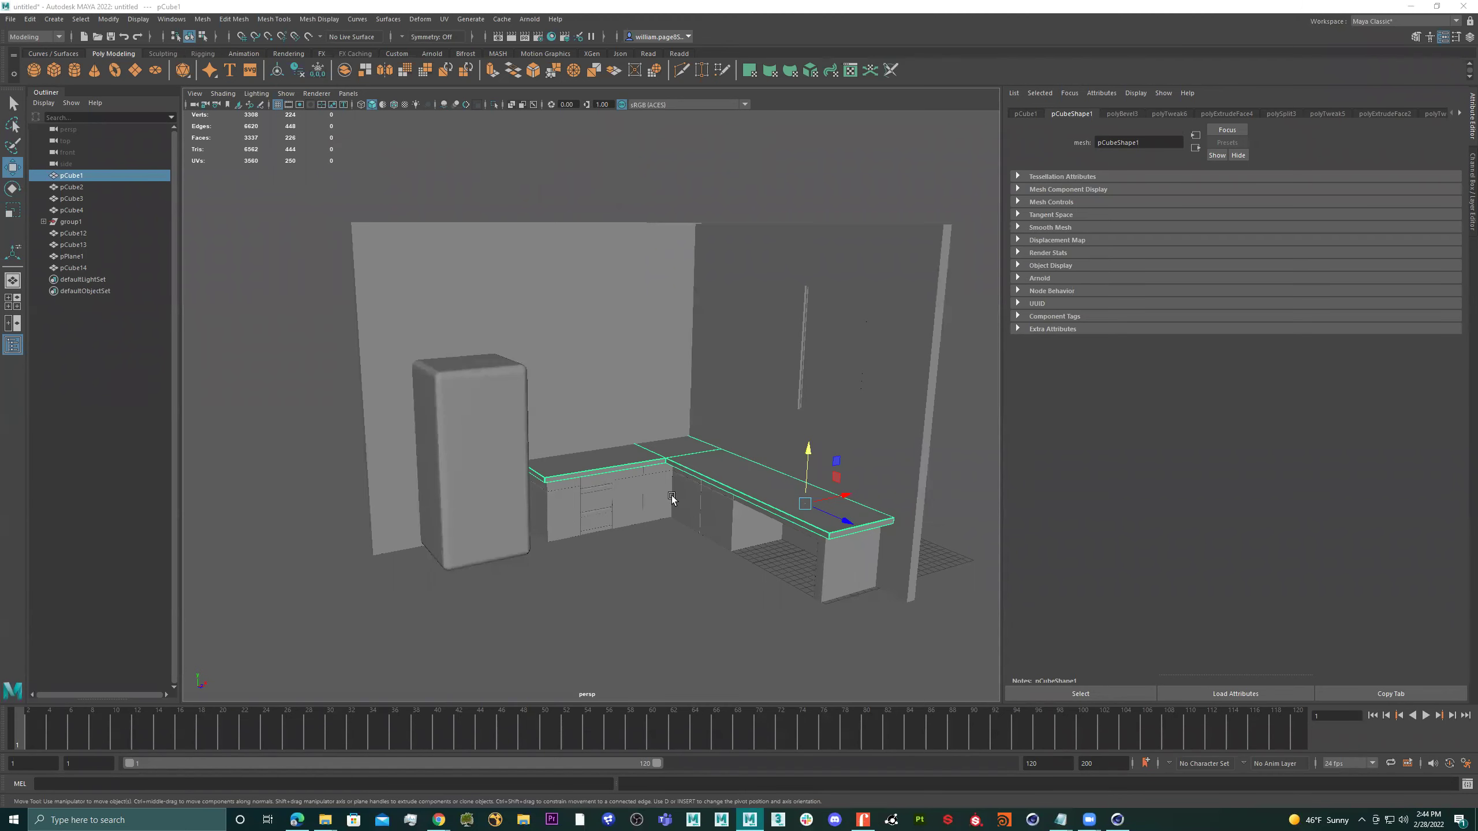
# Step: Create a polygon cube on the floor in front of the refrigerator and scale it up uniformly
pyautogui.keyDown('alt'); pyautogui.moveTo(665, 495); pyautogui.dragTo(533, 375); pyautogui.keyUp('alt')
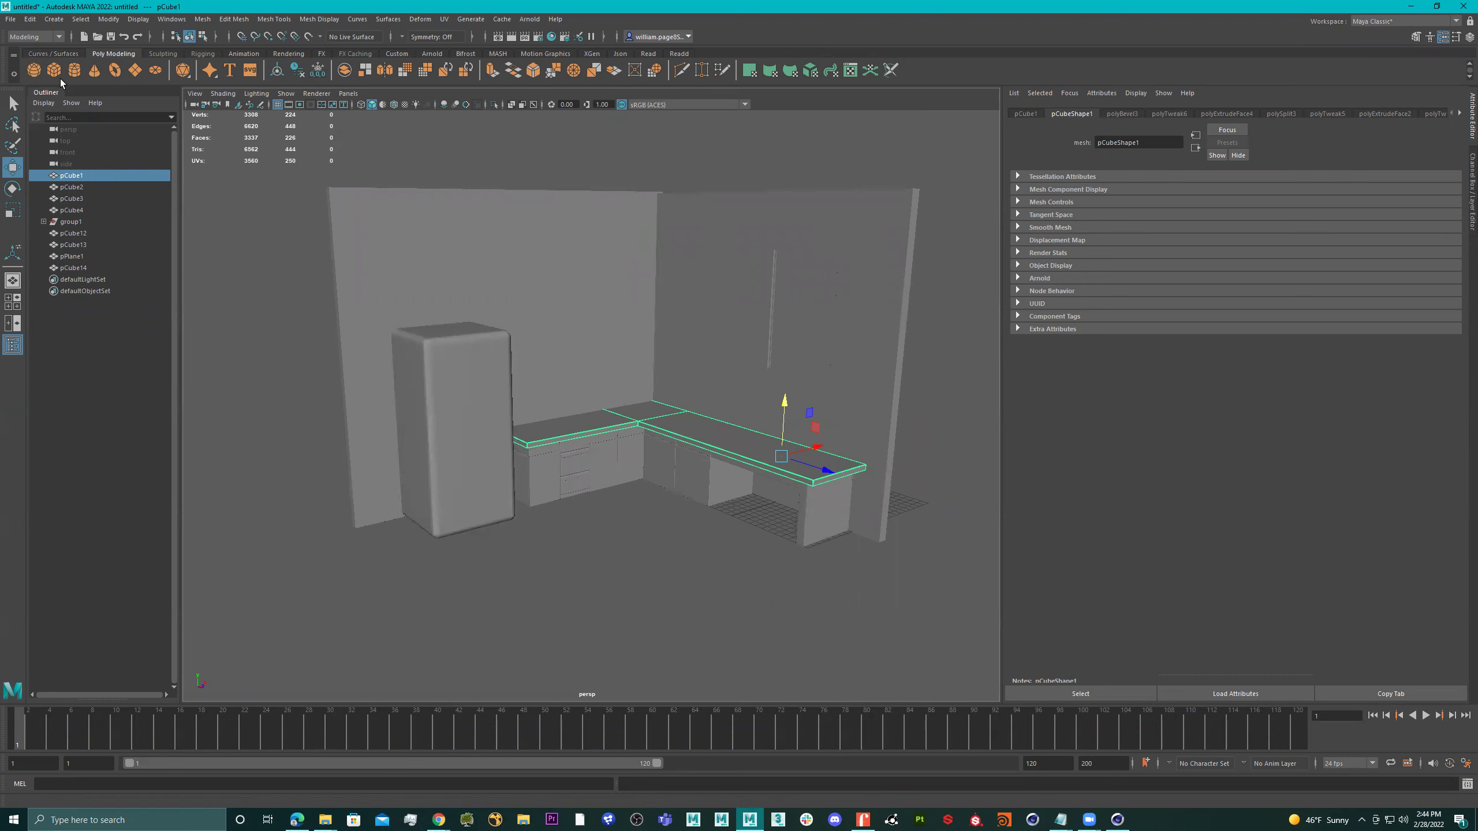
pyautogui.press('r')
pyautogui.moveTo(794, 496)
pyautogui.mouseDown()
pyautogui.moveTo(846, 508)
pyautogui.moveTo(576, 526)
pyautogui.moveTo(607, 514)
pyautogui.mouseUp()
pyautogui.press('w')
pyautogui.moveTo(617, 452)
pyautogui.keyDown('alt'); pyautogui.mouseDown(button='right')
pyautogui.moveTo(561, 454)
pyautogui.moveTo(536, 408)
pyautogui.mouseUp(button='right'); pyautogui.keyUp('alt')
pyautogui.moveTo(536, 371); pyautogui.dragTo(774, 190, button='right')
pyautogui.moveTo(896, 165); pyautogui.dragTo(371, 634)
pyautogui.moveTo(799, 340); pyautogui.dragTo(652, 400)
pyautogui.click(597, 448)
pyautogui.keyDown('alt'); pyautogui.moveTo(597, 448); pyautogui.dragTo(718, 434, button='right'); pyautogui.keyUp('alt')
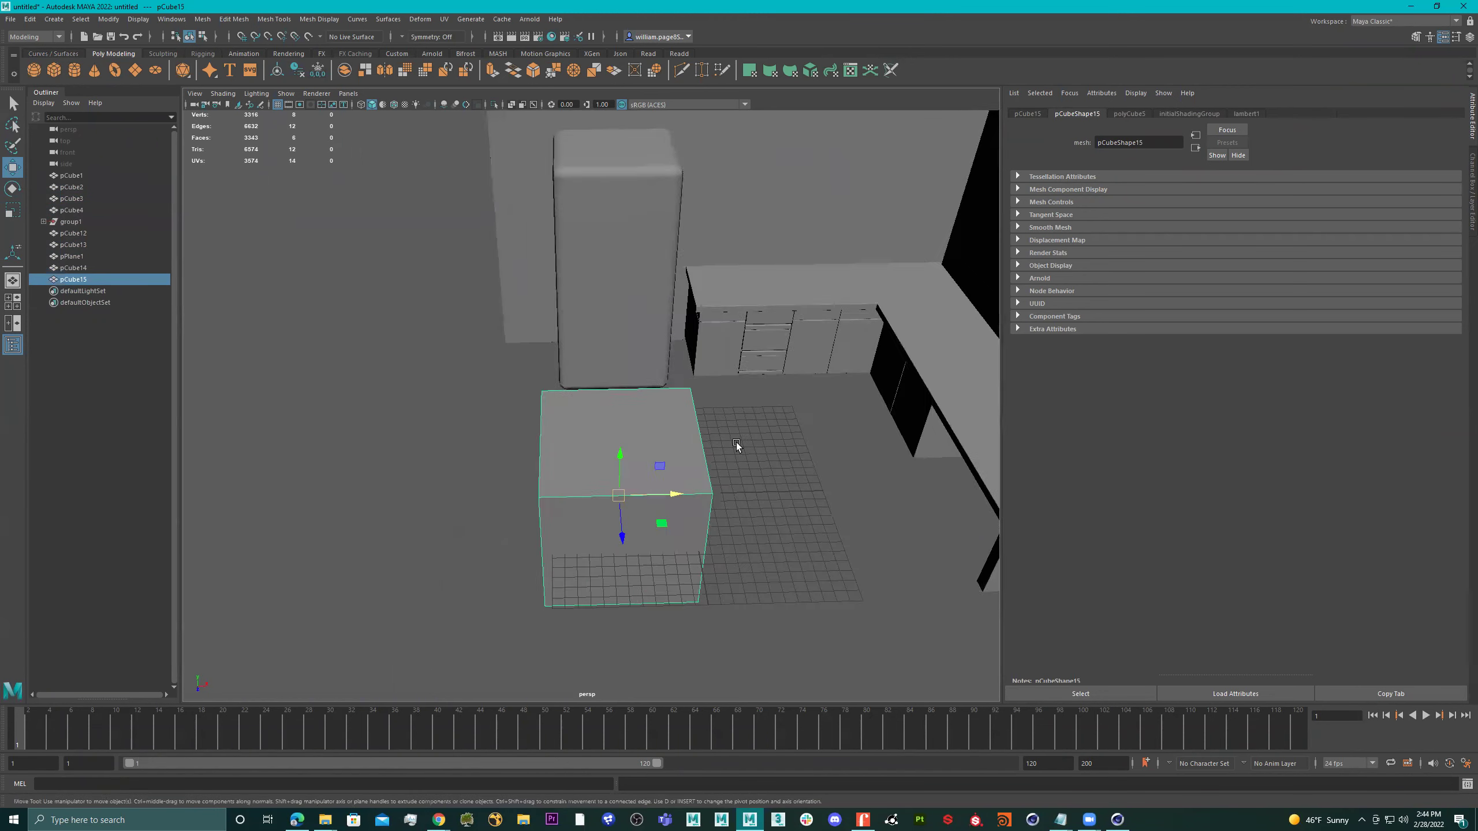
# Step: Flatten the cube vertically into a thin slab and set its width subdivisions to 3
pyautogui.keyDown('alt'); pyautogui.moveTo(718, 434); pyautogui.dragTo(756, 361); pyautogui.keyUp('alt')
pyautogui.press('r')
pyautogui.moveTo(643, 466); pyautogui.dragTo(852, 349)
pyautogui.press('w')
pyautogui.click(1129, 116)
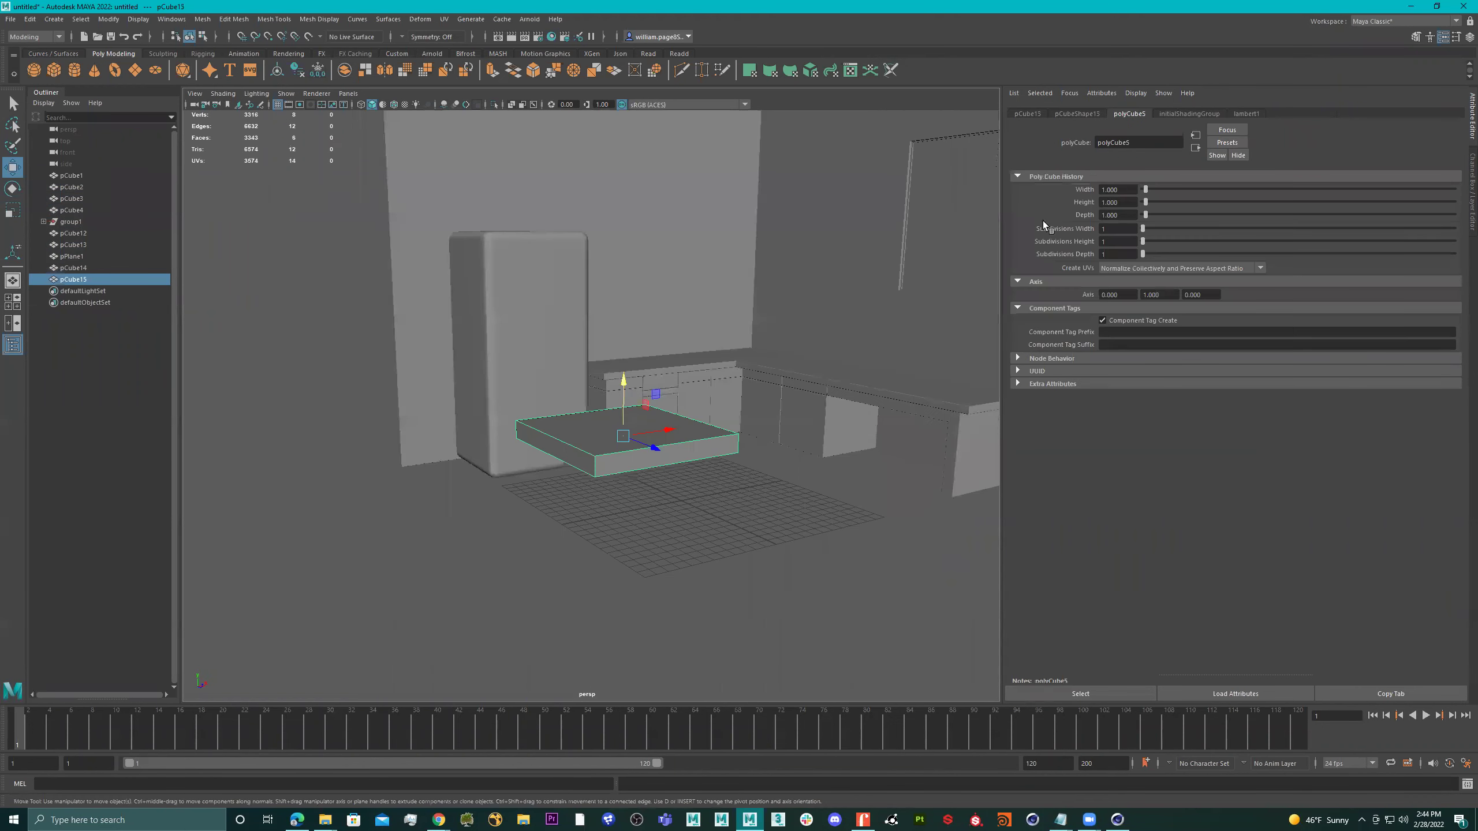
pyautogui.keyDown('alt'); pyautogui.moveTo(965, 224); pyautogui.dragTo(961, 326); pyautogui.keyUp('alt')
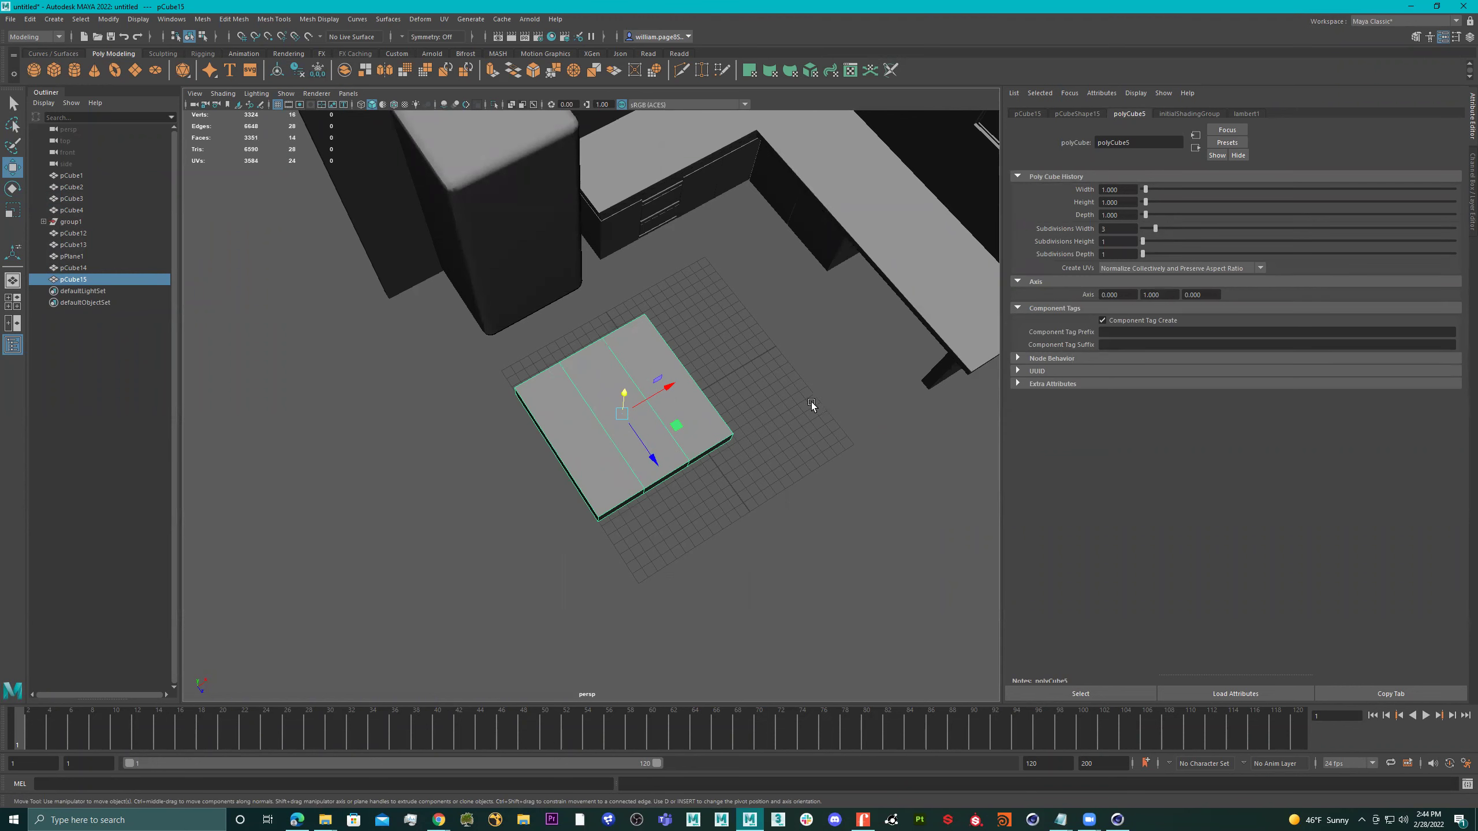
pyautogui.keyDown('alt'); pyautogui.moveTo(771, 421); pyautogui.dragTo(716, 388); pyautogui.keyUp('alt')
# Step: Bevel the slab's two inner edge loops with a fraction of 0.08 and 2 segments
pyautogui.moveTo(636, 409); pyautogui.dragTo(664, 329, button='right')
pyautogui.doubleClick(600, 425)
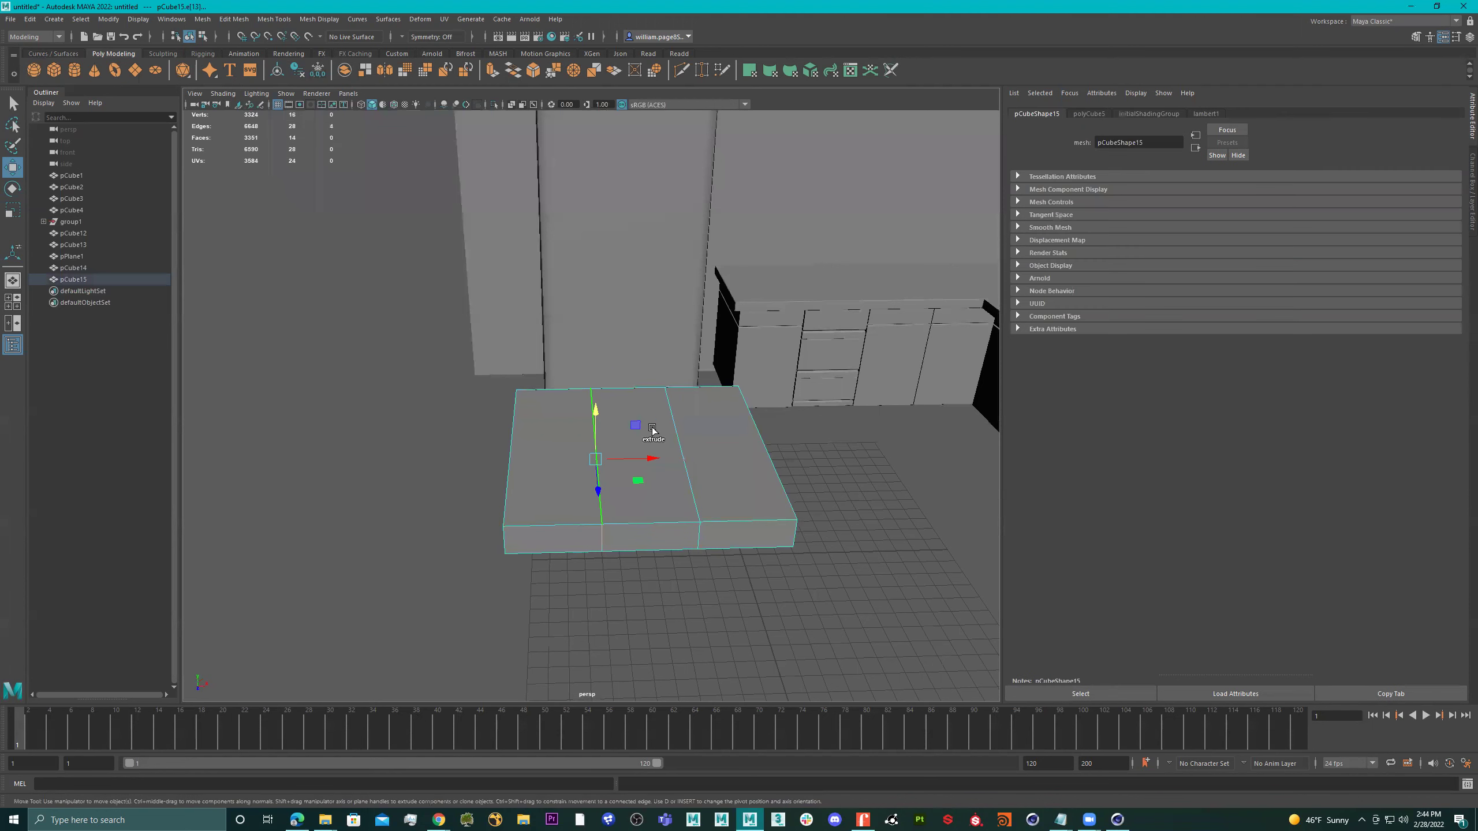
pyautogui.keyDown('shift'); pyautogui.click(673, 428); pyautogui.keyUp('shift')
pyautogui.keyDown('shift'); pyautogui.moveTo(674, 429); pyautogui.dragTo(763, 441, button='right'); pyautogui.keyUp('shift')
pyautogui.scroll(2, 795, 448)
pyautogui.moveTo(815, 421)
pyautogui.mouseDown()
pyautogui.moveTo(790, 421)
pyautogui.moveTo(831, 431)
pyautogui.mouseUp()
pyautogui.scroll(1, 692, 494)
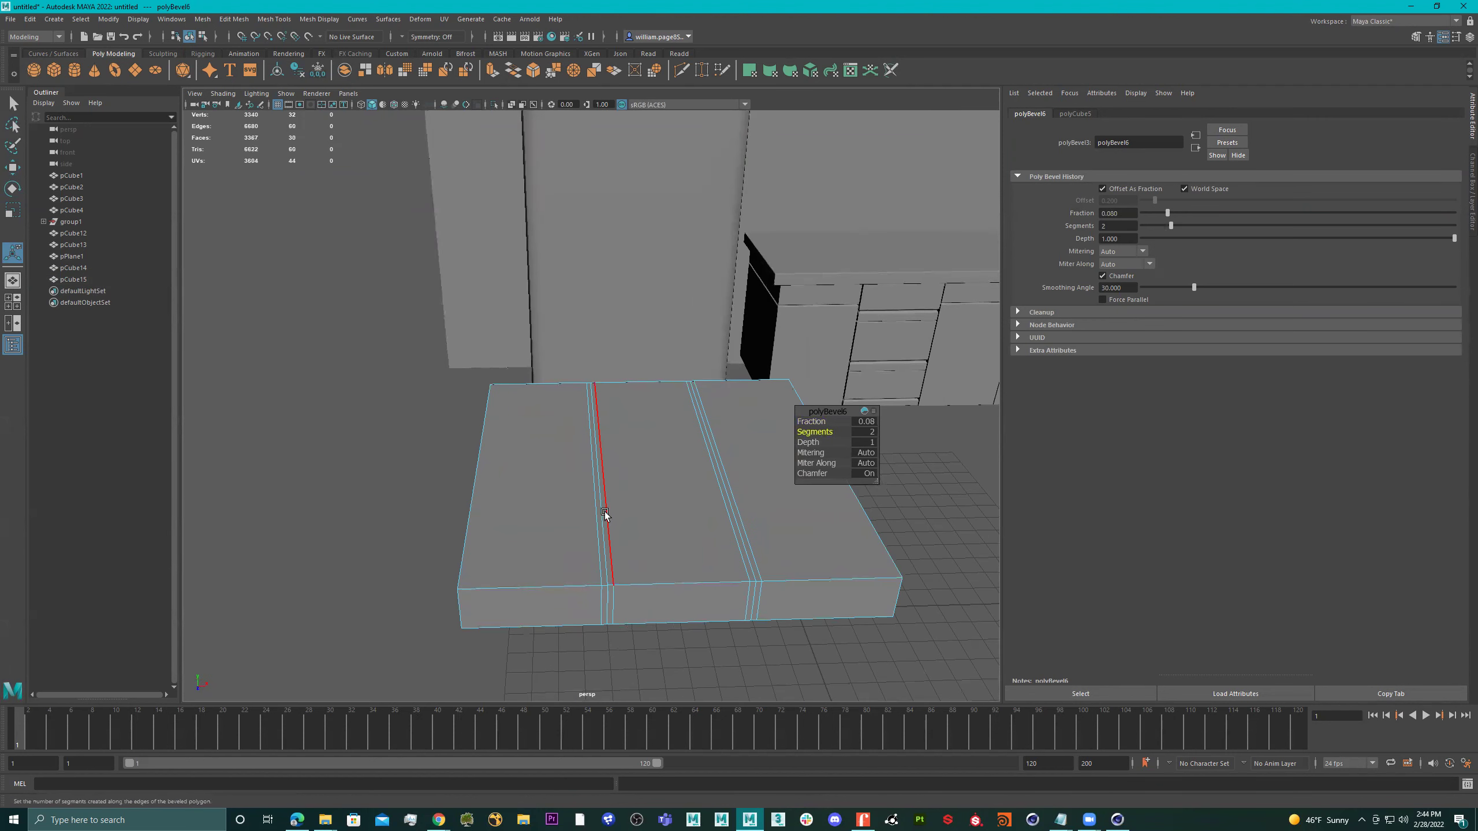
# Step: Try to form grooves by scaling the center edge loops of both beveled bands vertically, and undo the attempt
pyautogui.doubleClick(602, 512)
pyautogui.keyDown('shift'); pyautogui.doubleClick(728, 491); pyautogui.keyUp('shift')
pyautogui.press('r')
pyautogui.keyDown('alt'); pyautogui.moveTo(661, 504); pyautogui.dragTo(683, 494); pyautogui.keyUp('alt')
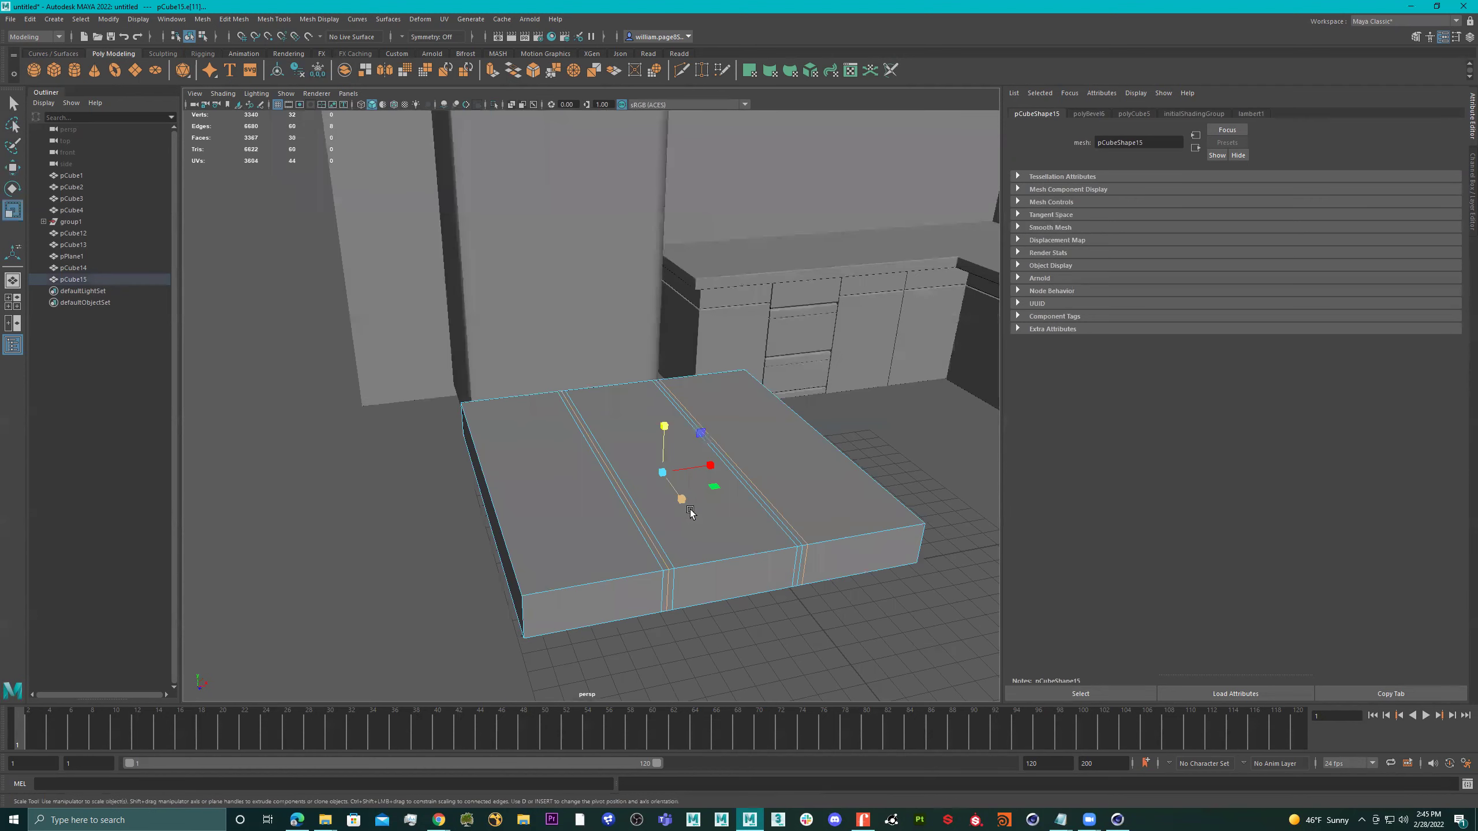
pyautogui.moveTo(663, 427); pyautogui.dragTo(665, 464)
pyautogui.moveTo(665, 464); pyautogui.dragTo(669, 433, button='right')
pyautogui.keyDown('alt'); pyautogui.moveTo(755, 429); pyautogui.dragTo(735, 530); pyautogui.keyUp('alt')
pyautogui.hotkey('ctrl', 'z')
pyautogui.hotkey('ctrl', 'z')
pyautogui.hotkey('ctrl', 'z')
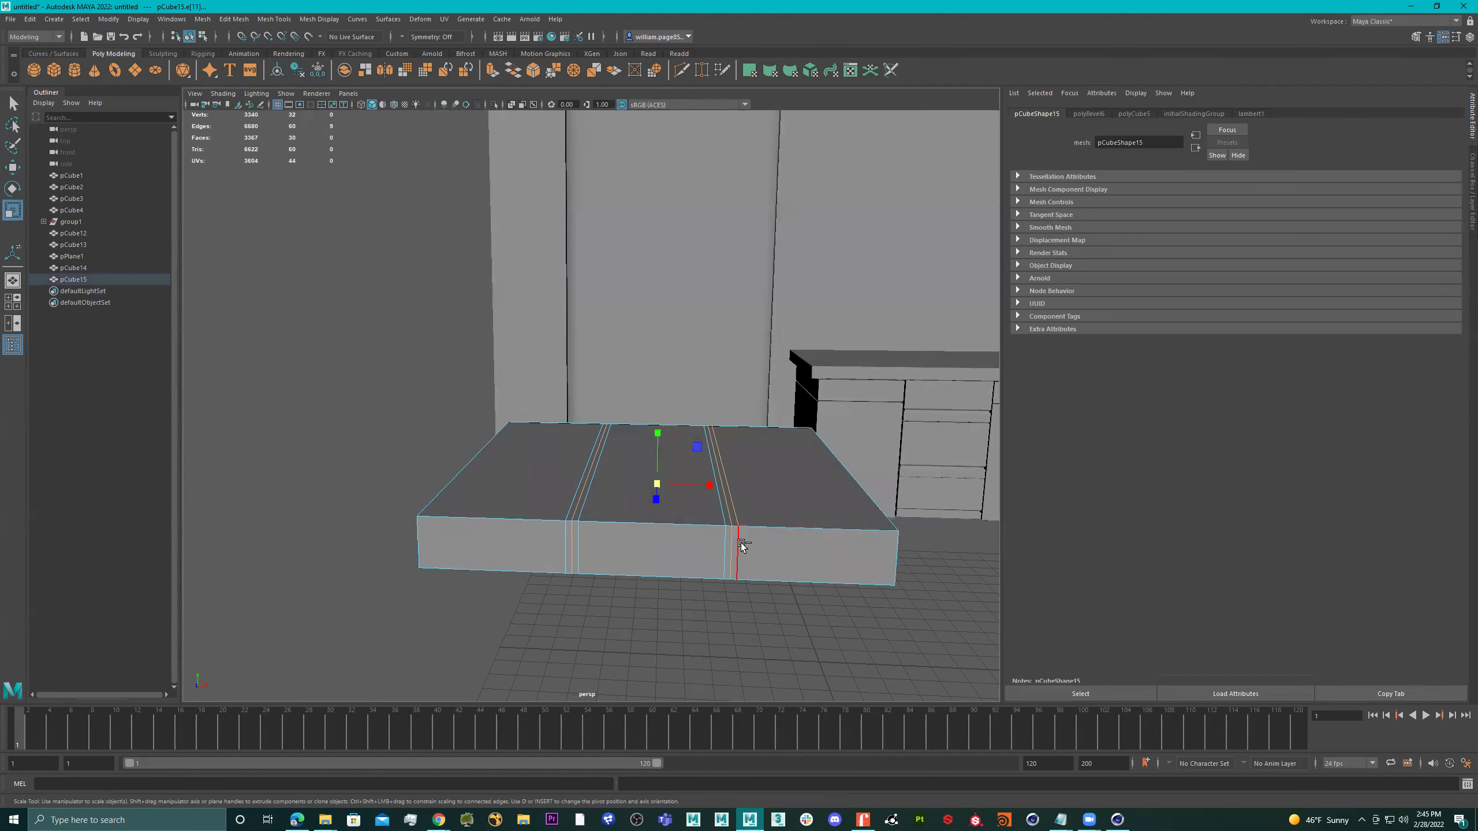
# Step: Limit the selection to the center edge loops of both beveled bands and scale them inward to form two grooves around the slab
pyautogui.keyDown('ctrl'); pyautogui.doubleClick(741, 543); pyautogui.keyUp('ctrl')
pyautogui.keyDown('alt'); pyautogui.moveTo(656, 488); pyautogui.dragTo(758, 520); pyautogui.keyUp('alt')
pyautogui.moveTo(694, 476); pyautogui.dragTo(692, 476)
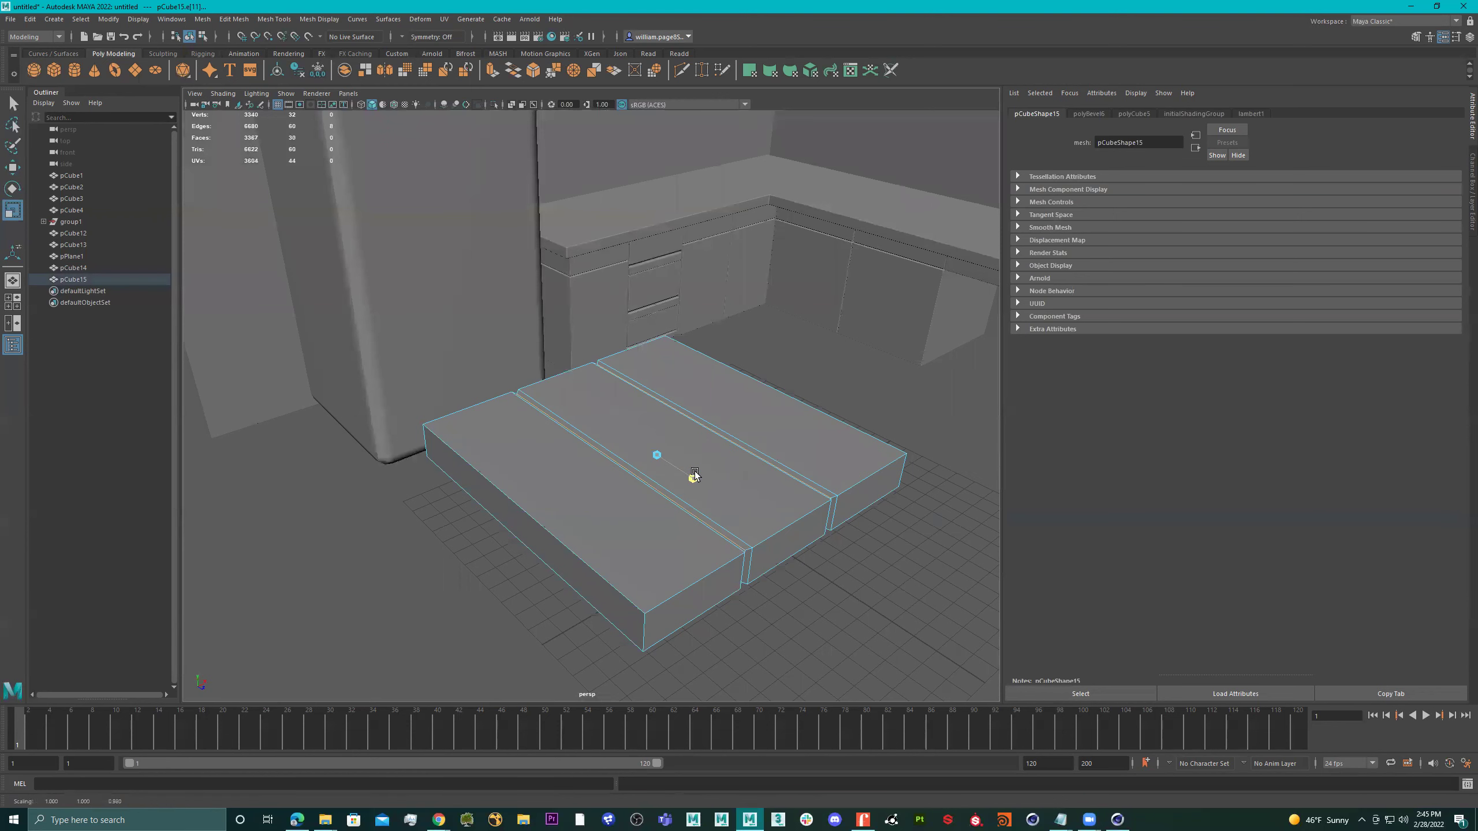
# Step: Bevel all edges of the grooved slab and return to object selection
pyautogui.keyDown('alt'); pyautogui.moveTo(757, 501); pyautogui.dragTo(672, 484); pyautogui.keyUp('alt')
pyautogui.moveTo(671, 487); pyautogui.dragTo(676, 431, button='right')
pyautogui.scroll(-3, 684, 394)
pyautogui.moveTo(356, 344); pyautogui.dragTo(841, 601)
pyautogui.scroll(3, 765, 497)
pyautogui.keyDown('shift'); pyautogui.moveTo(787, 488); pyautogui.dragTo(847, 490, button='right'); pyautogui.keyUp('shift')
pyautogui.keyDown('alt'); pyautogui.moveTo(777, 494); pyautogui.dragTo(840, 501); pyautogui.keyUp('alt')
pyautogui.moveTo(814, 421); pyautogui.dragTo(833, 431)
pyautogui.keyDown('alt'); pyautogui.moveTo(674, 469); pyautogui.dragTo(668, 479); pyautogui.keyUp('alt')
pyautogui.press('q')
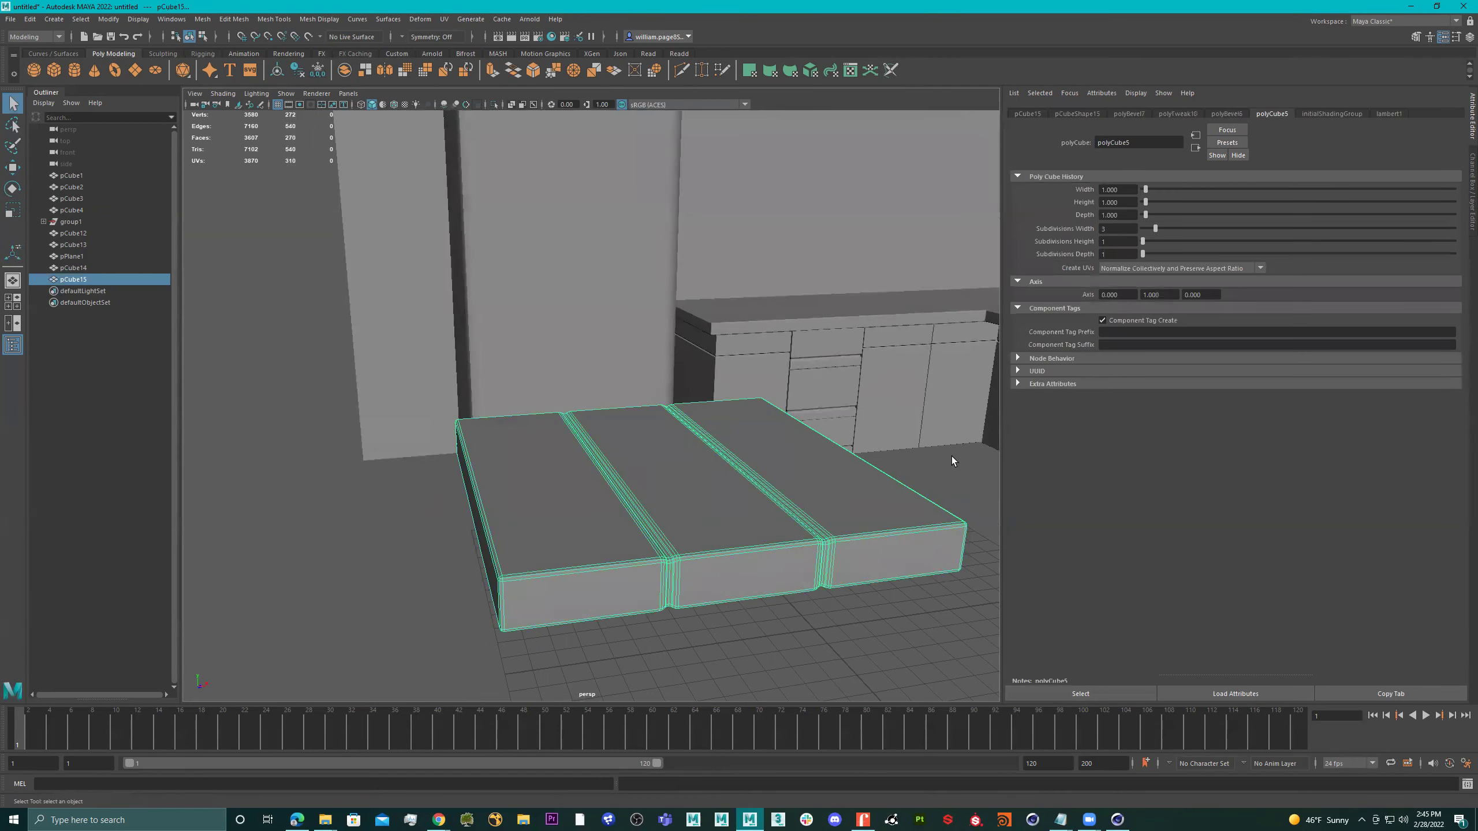
pyautogui.click(951, 462)
pyautogui.keyDown('alt'); pyautogui.moveTo(952, 461); pyautogui.dragTo(714, 467); pyautogui.keyUp('alt')
# Step: Raise the slab vertically above the floor grid to make room for new geometry
pyautogui.click(689, 445)
pyautogui.press('w')
pyautogui.moveTo(651, 415); pyautogui.dragTo(465, 139)
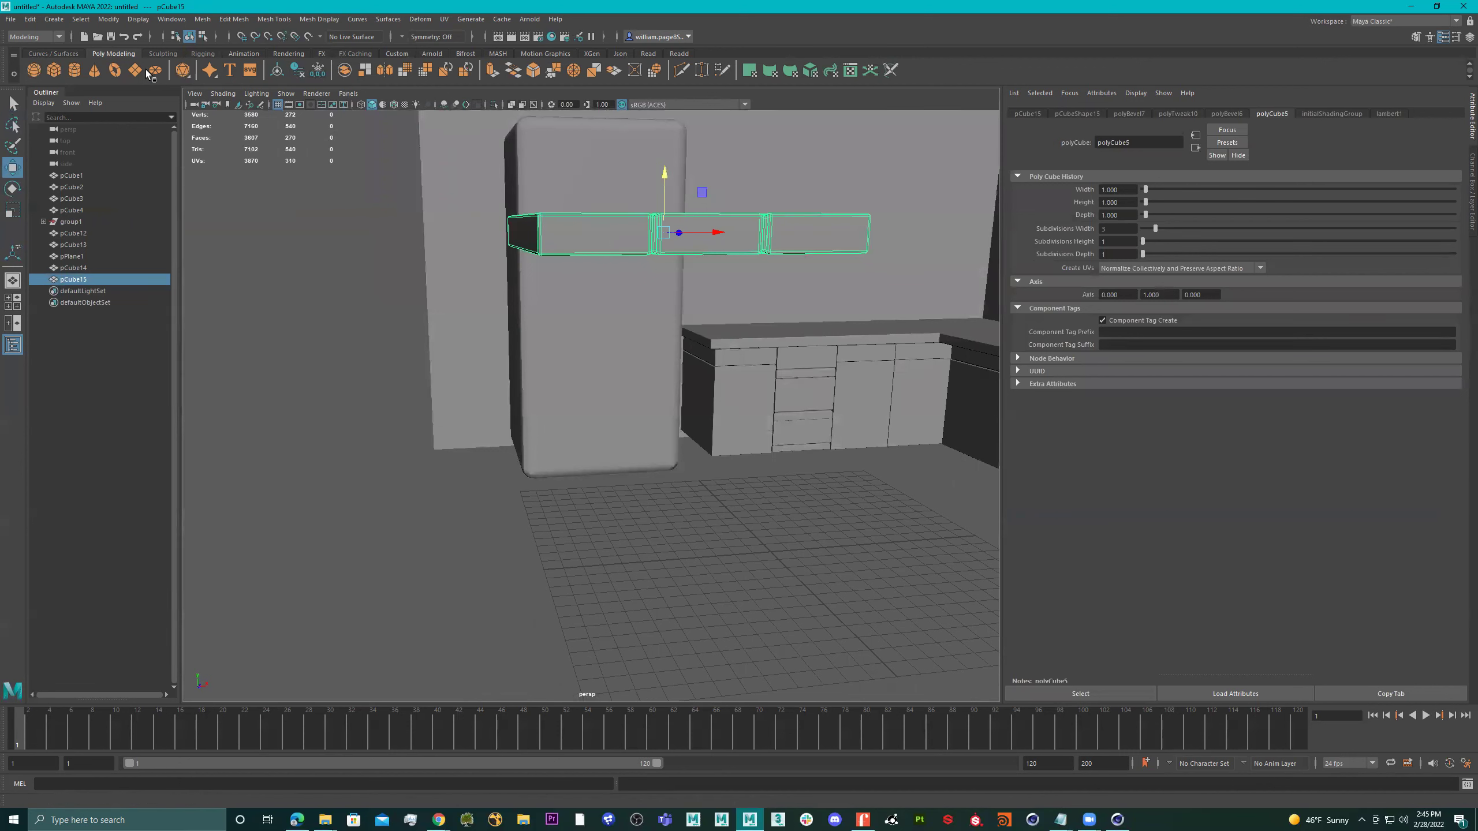
# Step: Create a polygon cylinder at the grid's center and scale it up uniformly
pyautogui.click(75, 70)
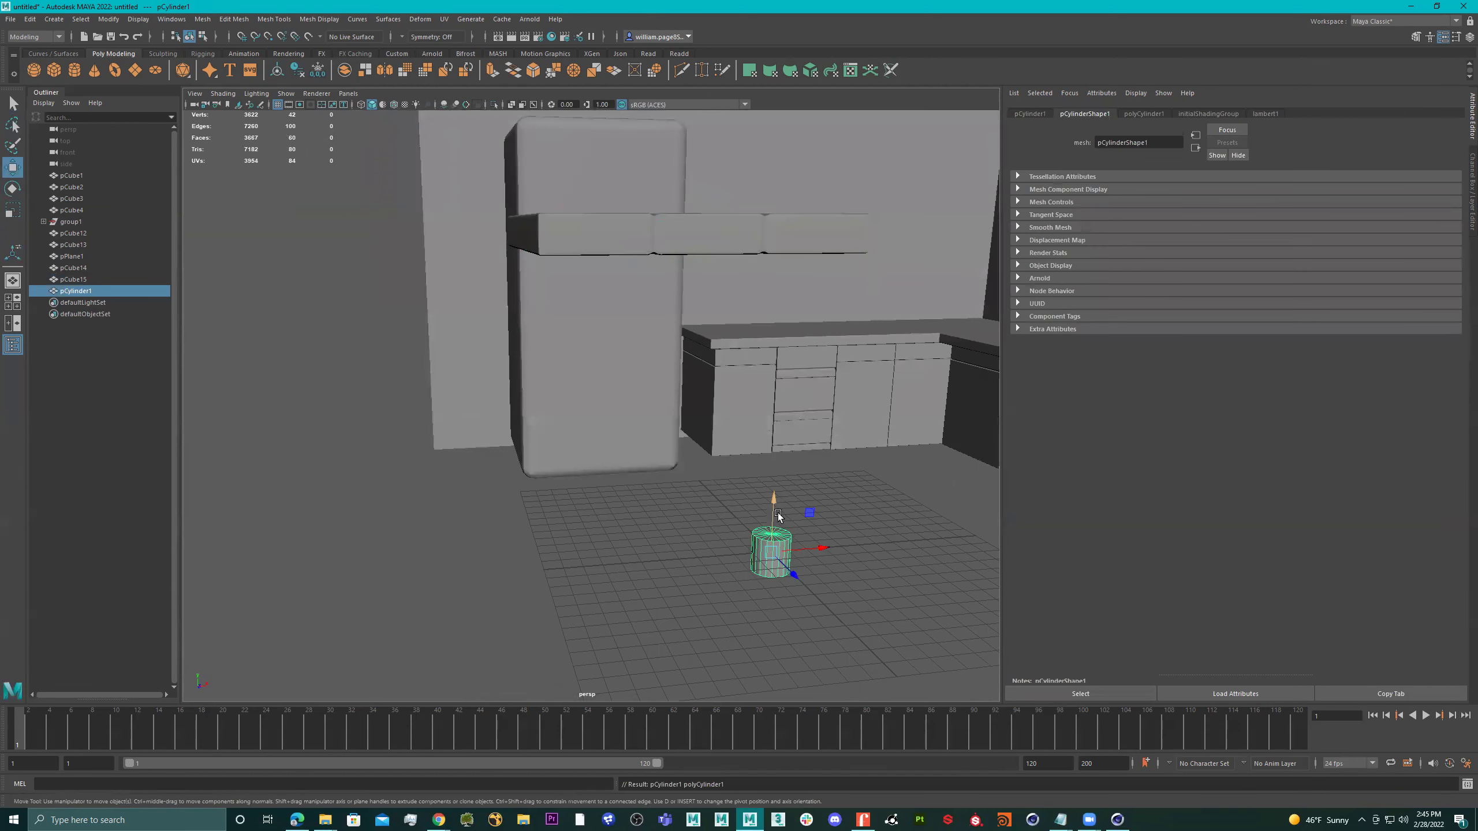
pyautogui.press('e')
pyautogui.press('r')
pyautogui.moveTo(772, 551); pyautogui.dragTo(816, 561)
pyautogui.scroll(-3, 792, 550)
pyautogui.press('w')
pyautogui.keyDown('alt'); pyautogui.moveTo(766, 499); pyautogui.dragTo(732, 451, button='right'); pyautogui.keyUp('alt')
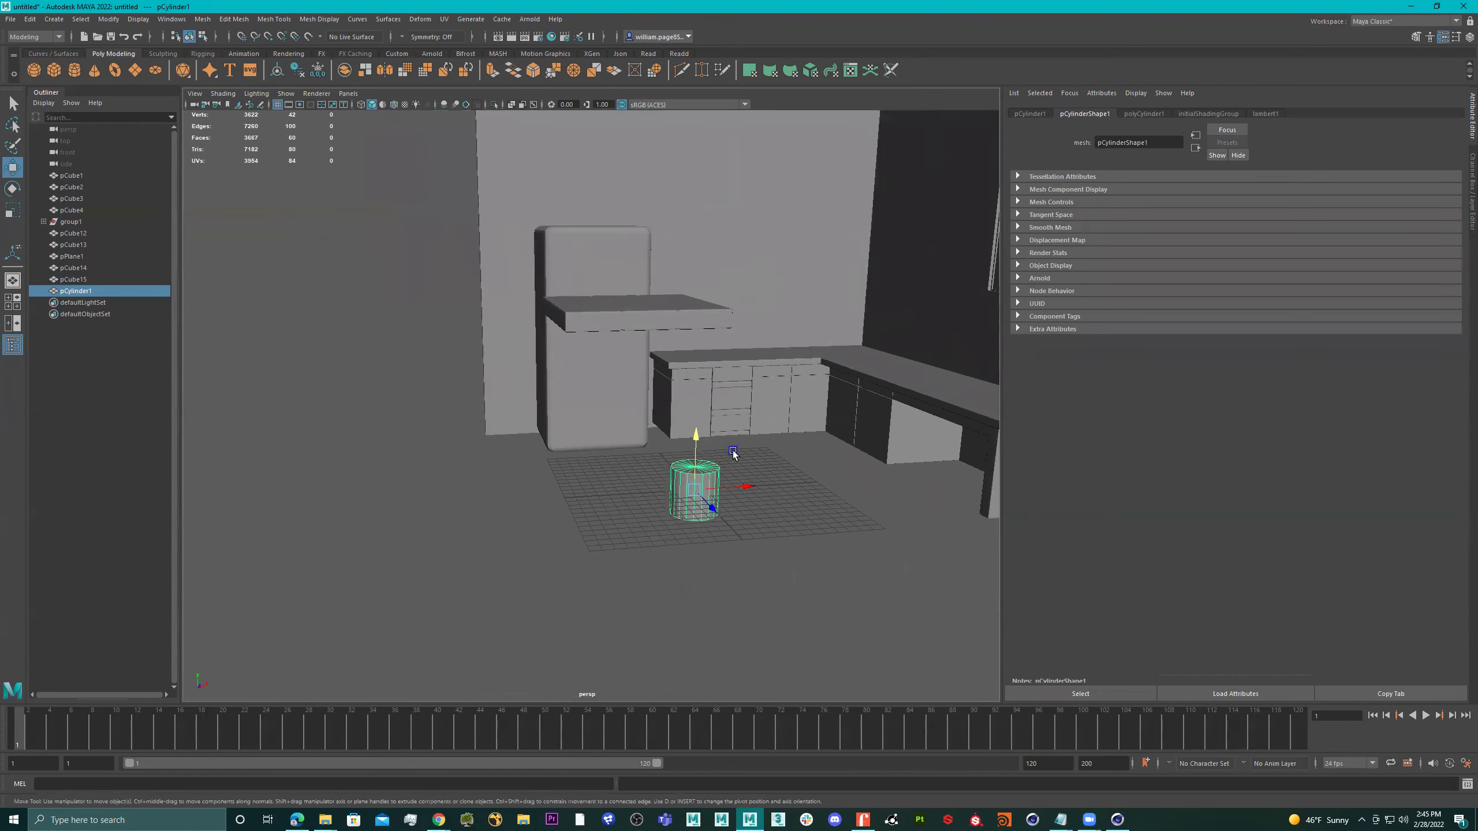
# Step: Move the slab aside to the left of the room and stretch the cylinder vertically into a tall, raised column
pyautogui.click(637, 310)
pyautogui.moveTo(693, 319); pyautogui.dragTo(296, 344)
pyautogui.click(697, 482)
pyautogui.press('r')
pyautogui.moveTo(693, 471); pyautogui.dragTo(706, 330)
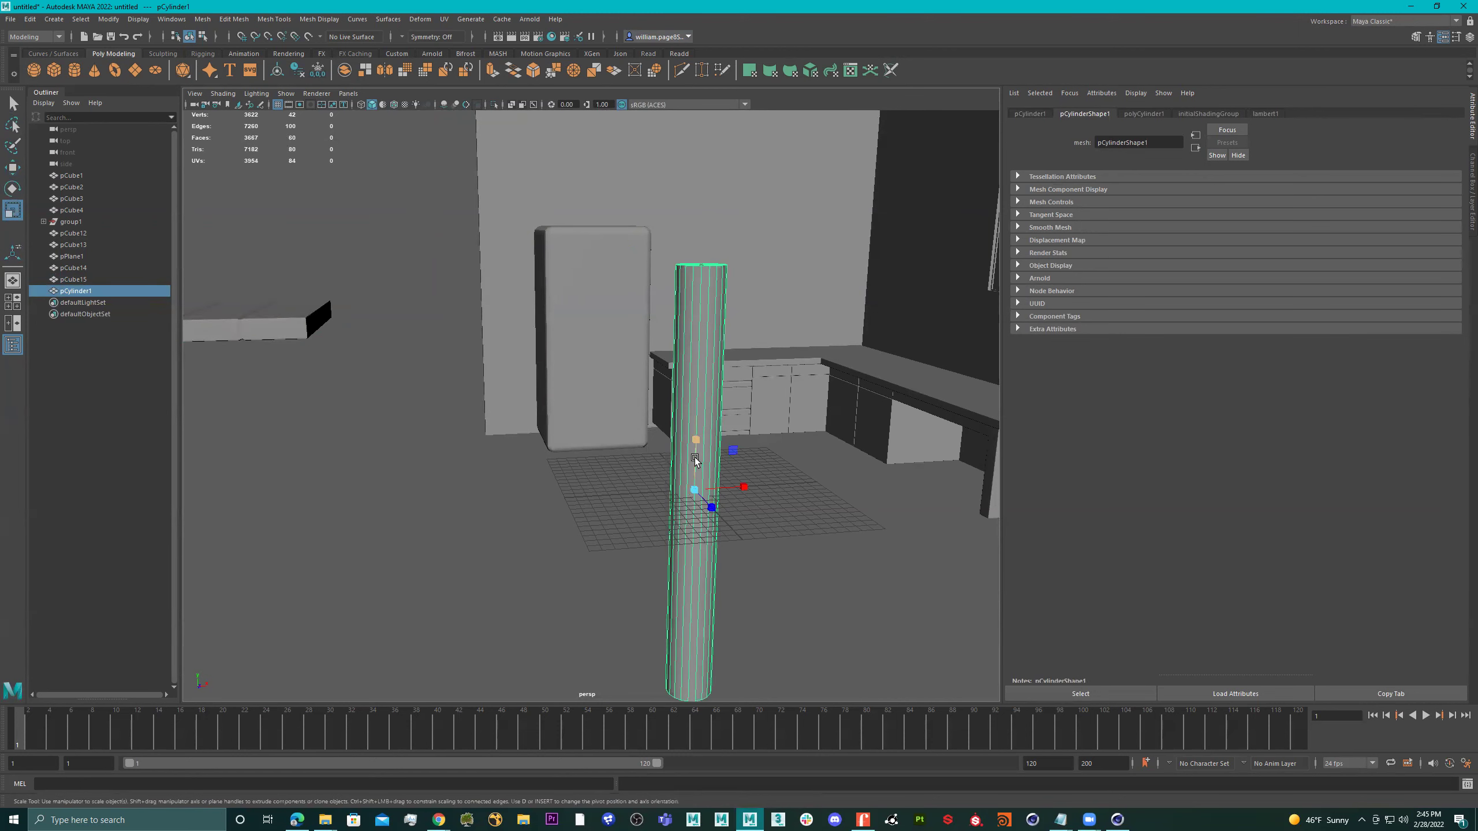
pyautogui.moveTo(694, 456); pyautogui.dragTo(692, 394)
pyautogui.press('w')
pyautogui.keyDown('alt'); pyautogui.moveTo(749, 430); pyautogui.dragTo(505, 420, button='right'); pyautogui.keyUp('alt')
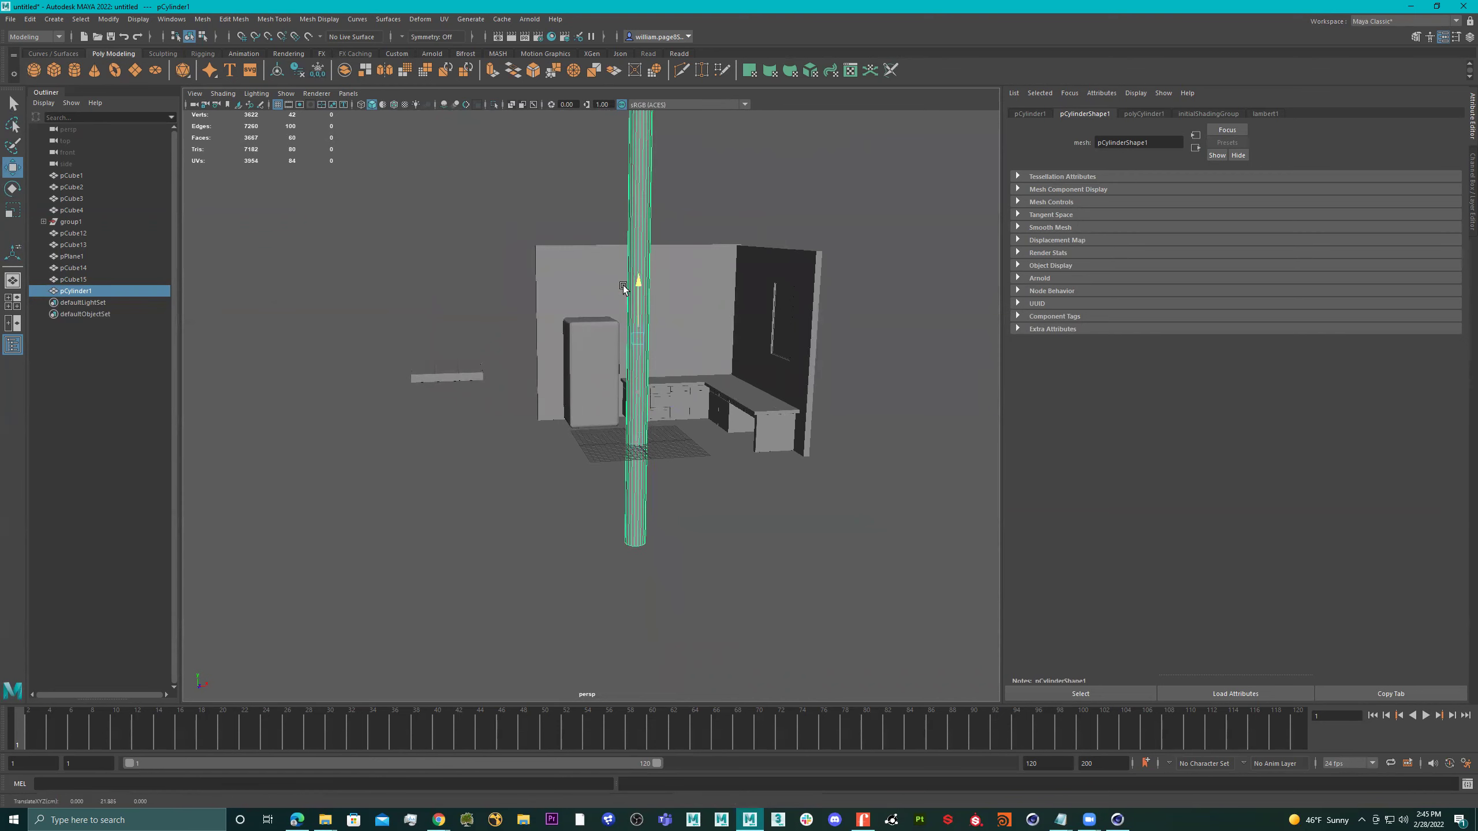
# Step: Scale the column's bottom vertices inward so the leg tapers toward the floor, and return to object mode
pyautogui.keyDown('alt'); pyautogui.moveTo(623, 286); pyautogui.dragTo(589, 357); pyautogui.keyUp('alt')
pyautogui.moveTo(574, 365); pyautogui.dragTo(464, 353, button='right')
pyautogui.moveTo(629, 457); pyautogui.dragTo(559, 512)
pyautogui.press('r')
pyautogui.press('t')
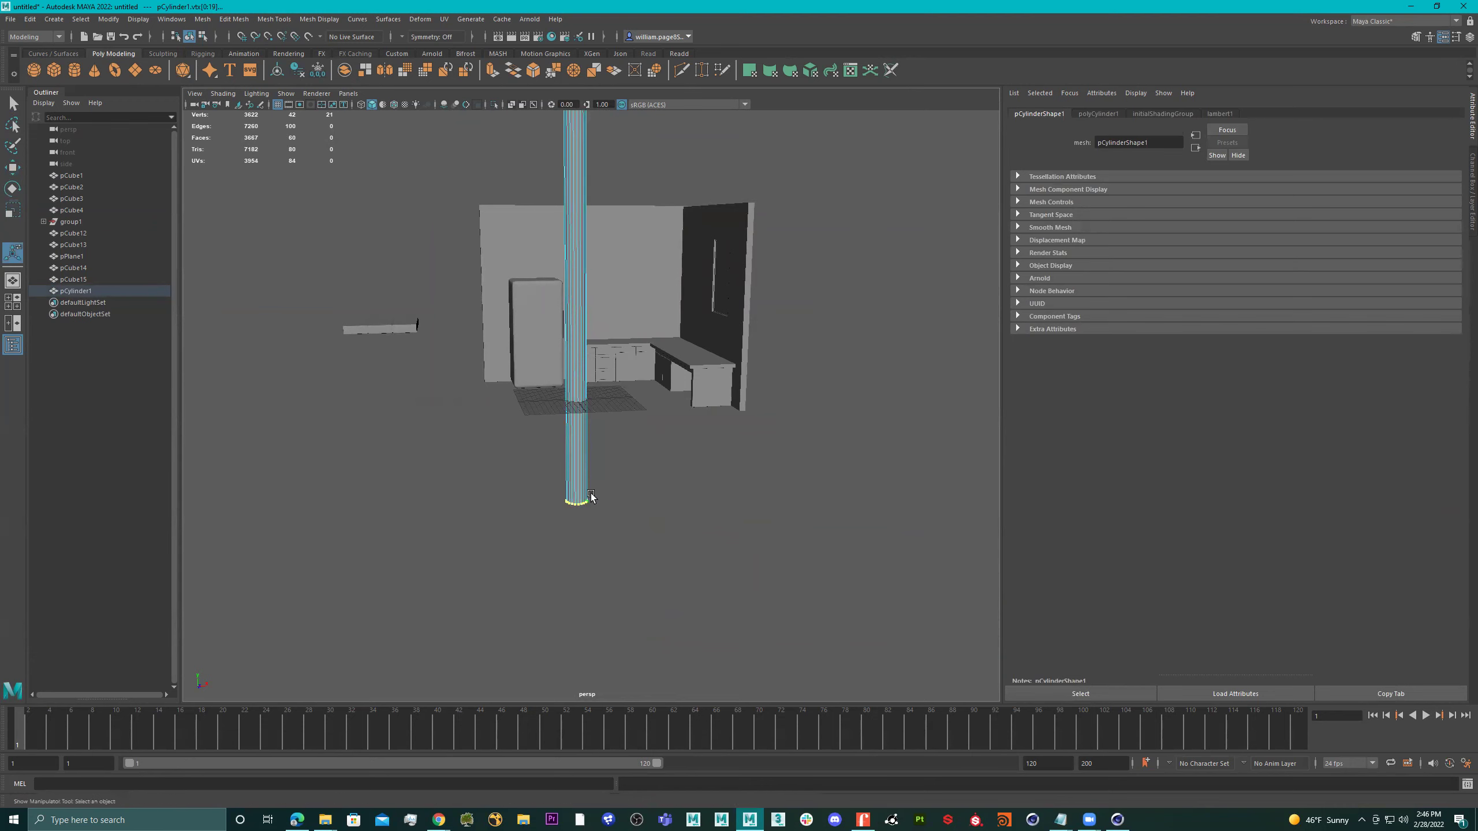
pyautogui.press('r')
pyautogui.moveTo(586, 498); pyautogui.dragTo(638, 277)
pyautogui.press('w')
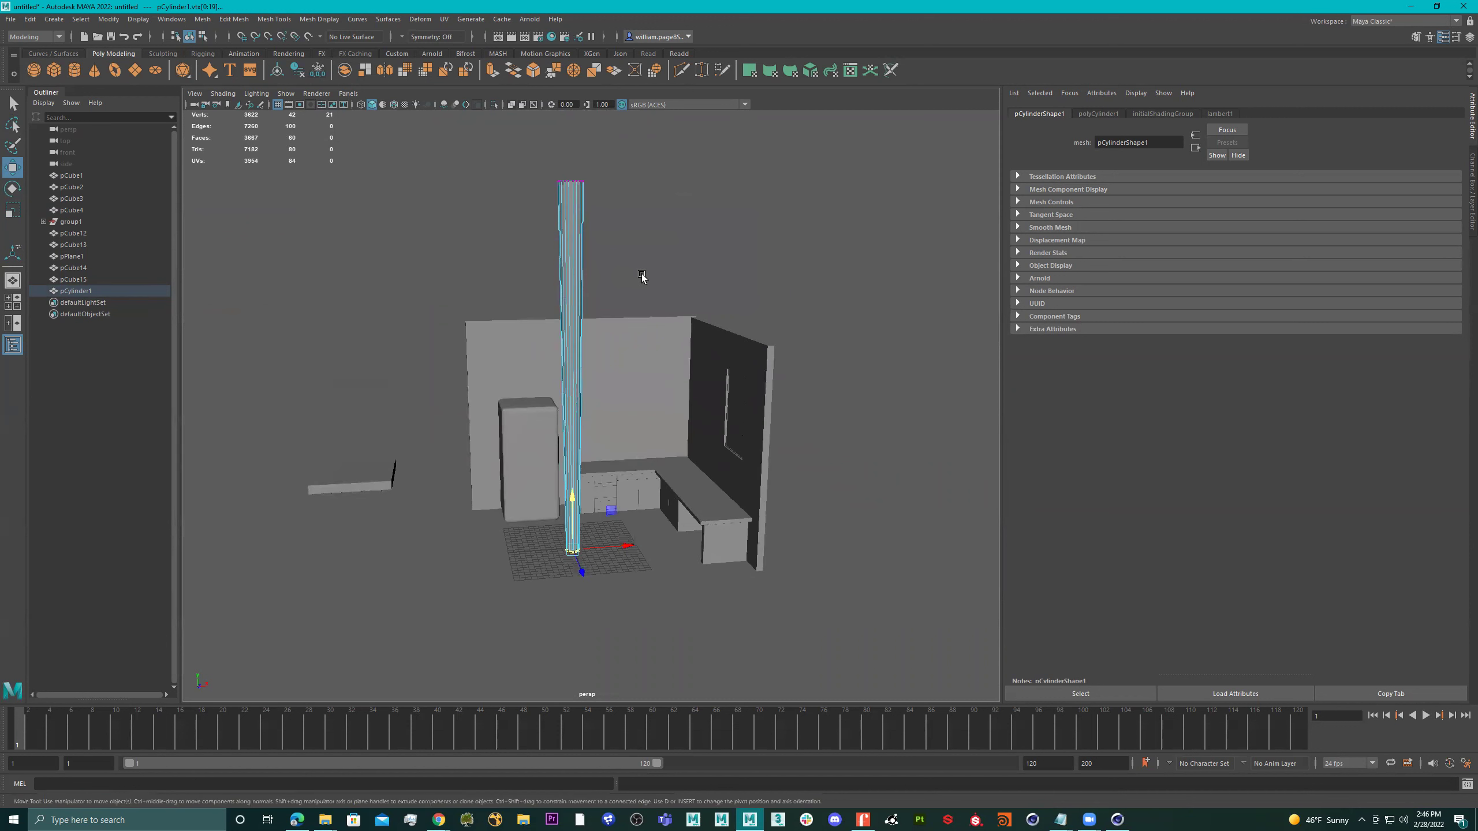
pyautogui.moveTo(582, 232); pyautogui.dragTo(719, 130, button='right')
pyautogui.scroll(-3, 626, 198)
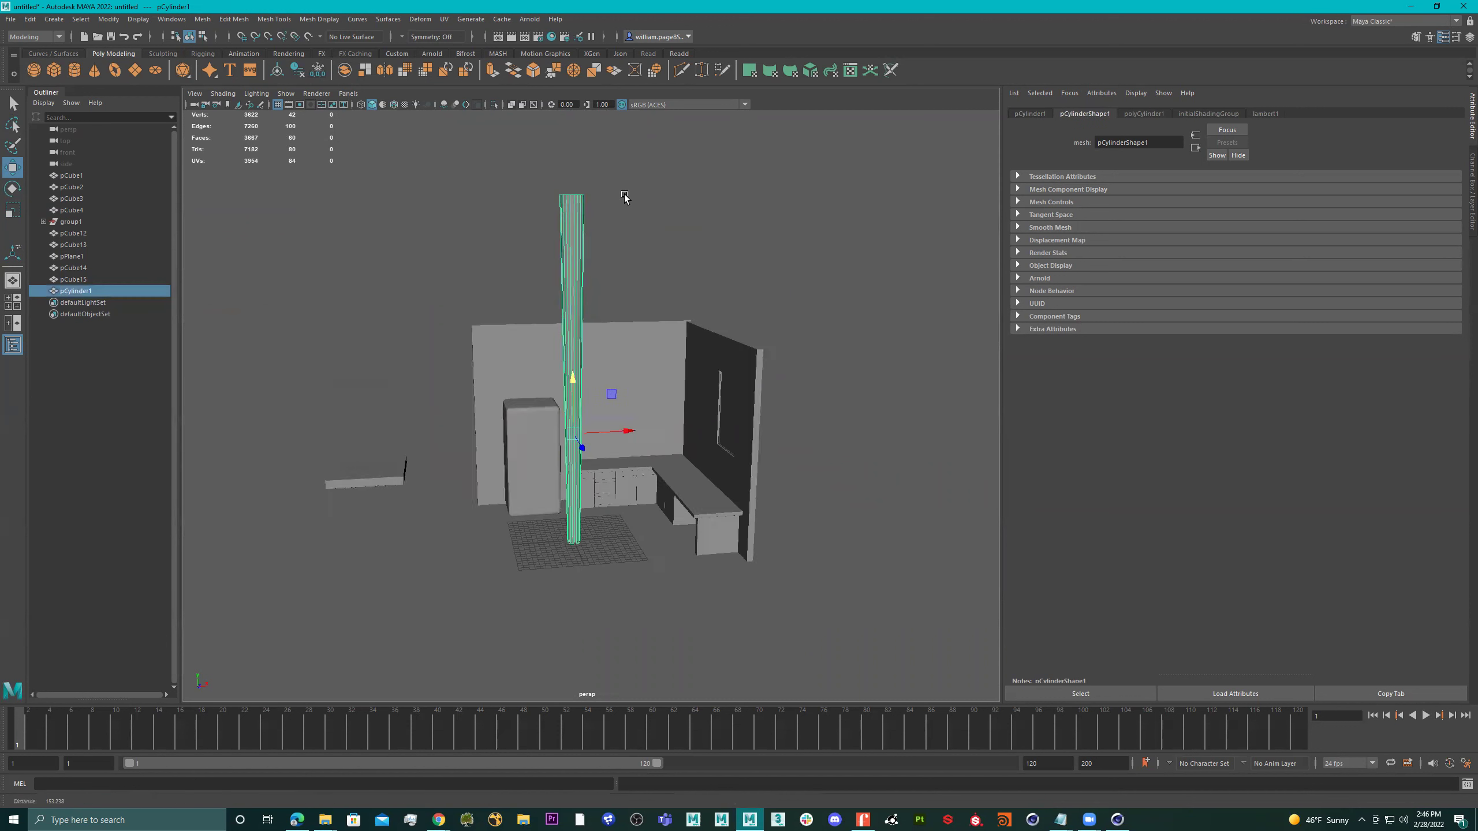
# Step: Create a second cylinder at the leg's base and scale it up slightly wider than the leg as a foot
pyautogui.click(74, 70)
pyautogui.scroll(2, 741, 527)
pyautogui.scroll(6, 741, 527)
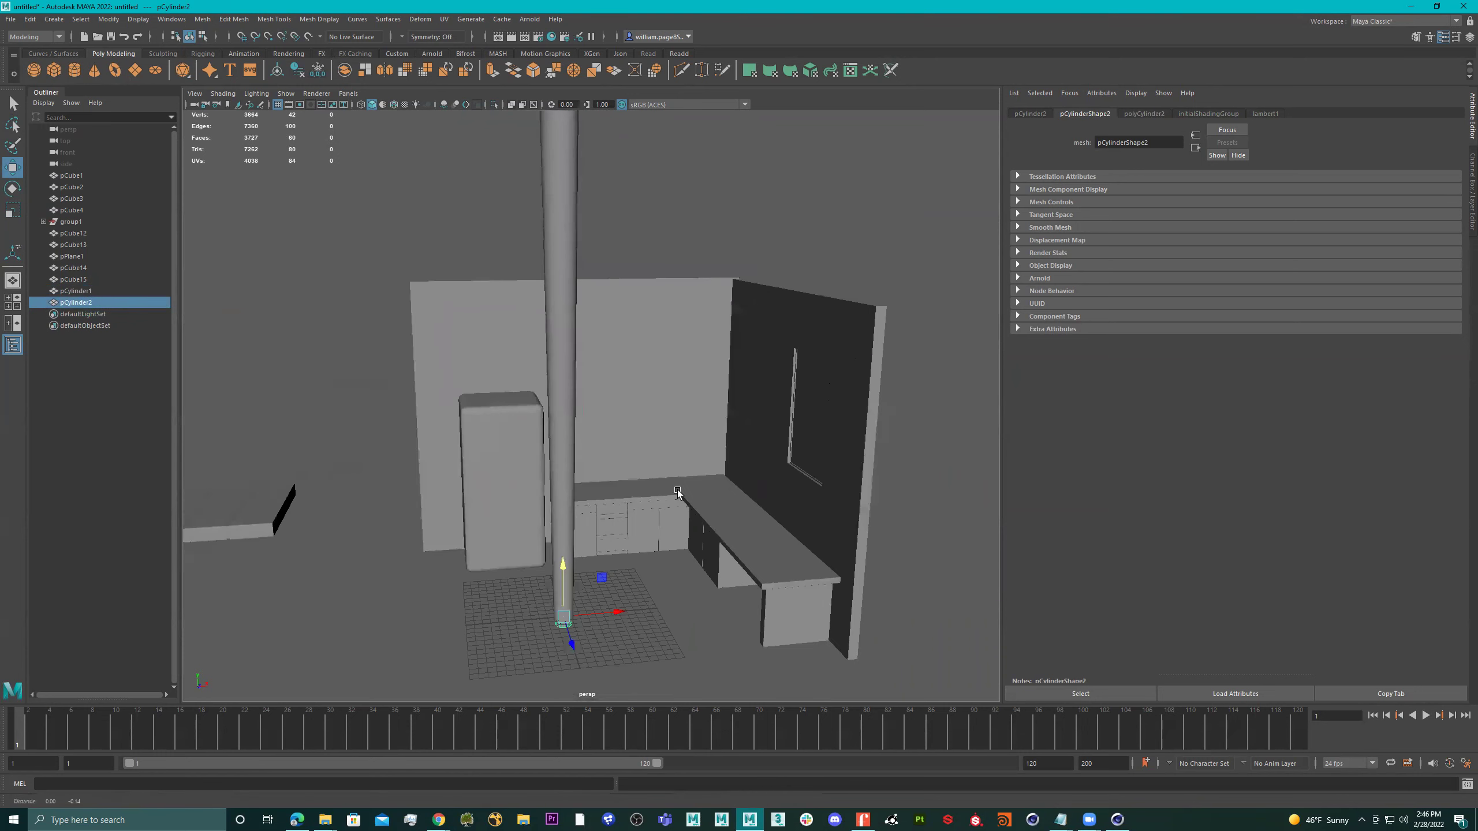
pyautogui.press('r')
pyautogui.moveTo(541, 512); pyautogui.dragTo(562, 515)
pyautogui.scroll(4, 725, 501)
pyautogui.keyDown('alt'); pyautogui.moveTo(610, 446); pyautogui.dragTo(654, 359, button='middle'); pyautogui.keyUp('alt')
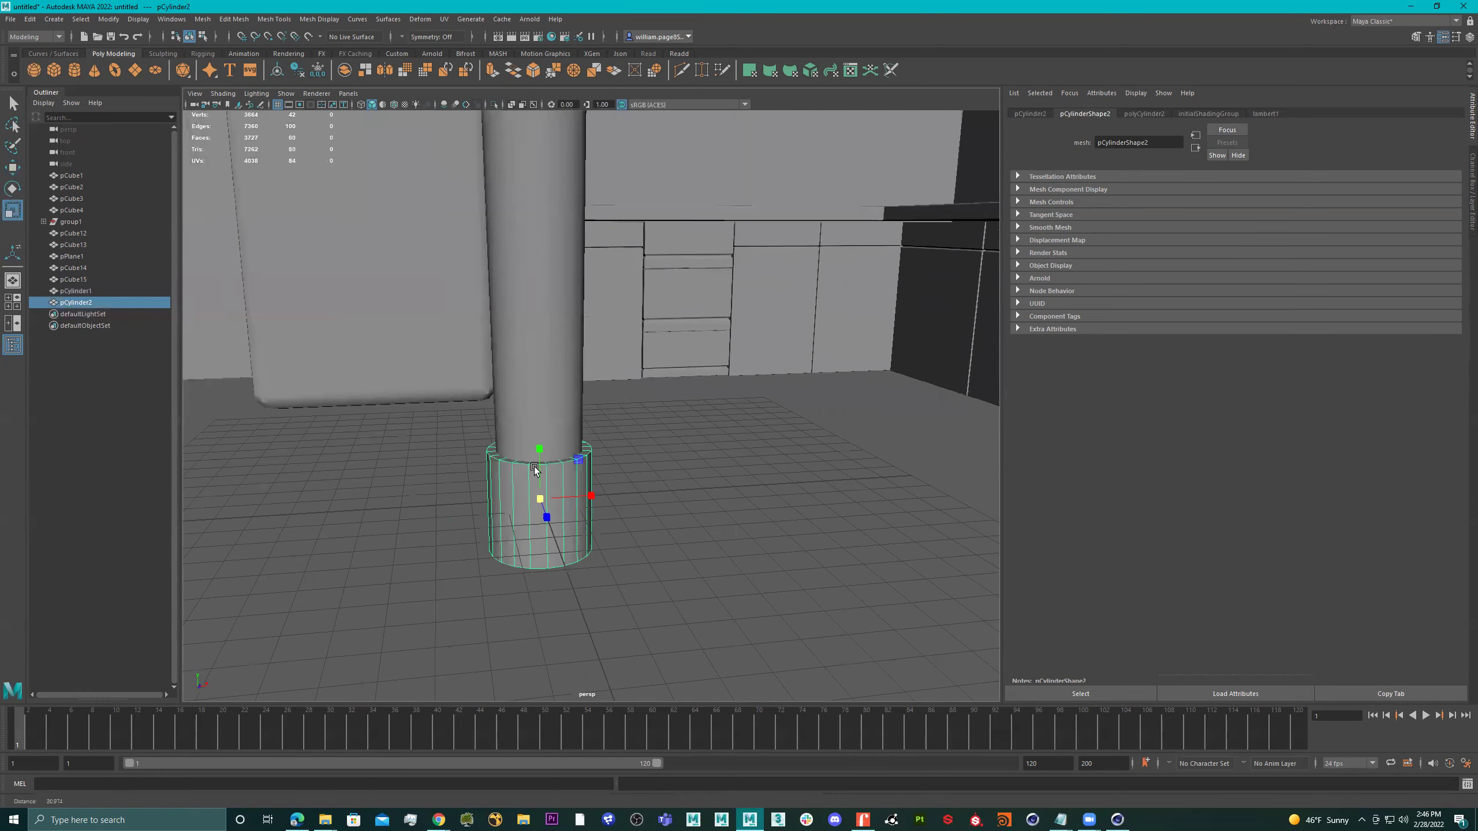
# Step: Bevel the top and bottom edge loops of the foot cylinder with a fraction of 0.09 and 3 segments
pyautogui.scroll(3, 700, 425)
pyautogui.keyDown('alt'); pyautogui.moveTo(700, 425); pyautogui.dragTo(746, 318, button='middle'); pyautogui.keyUp('alt')
pyautogui.moveTo(539, 366); pyautogui.dragTo(515, 261, button='right')
pyautogui.click(517, 365)
pyautogui.doubleClick(509, 361)
pyautogui.keyDown('alt'); pyautogui.moveTo(547, 423); pyautogui.dragTo(540, 337); pyautogui.keyUp('alt')
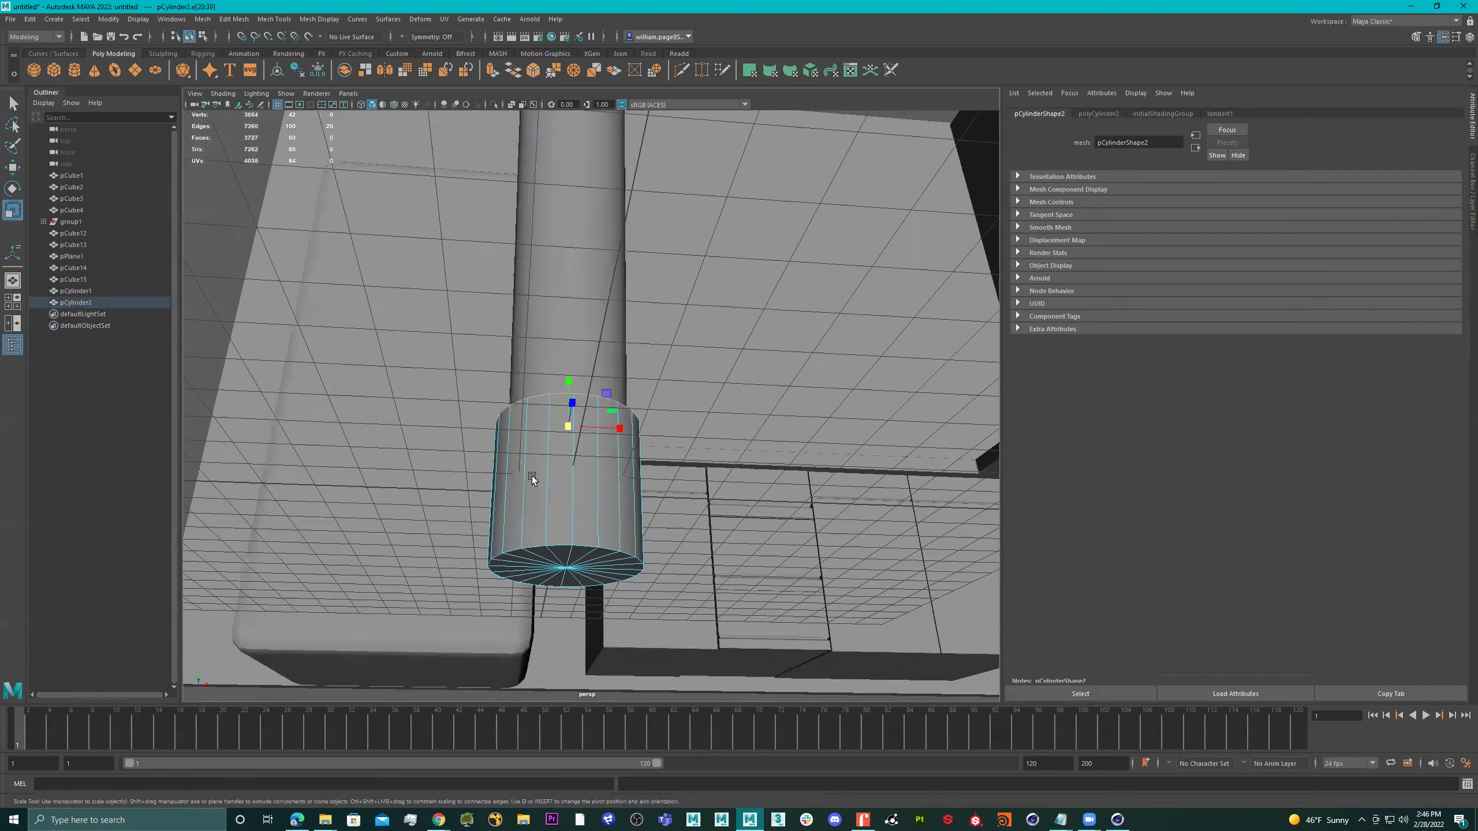
pyautogui.keyDown('shift'); pyautogui.doubleClick(531, 546); pyautogui.keyUp('shift')
pyautogui.keyDown('alt'); pyautogui.moveTo(583, 473); pyautogui.dragTo(623, 542); pyautogui.keyUp('alt')
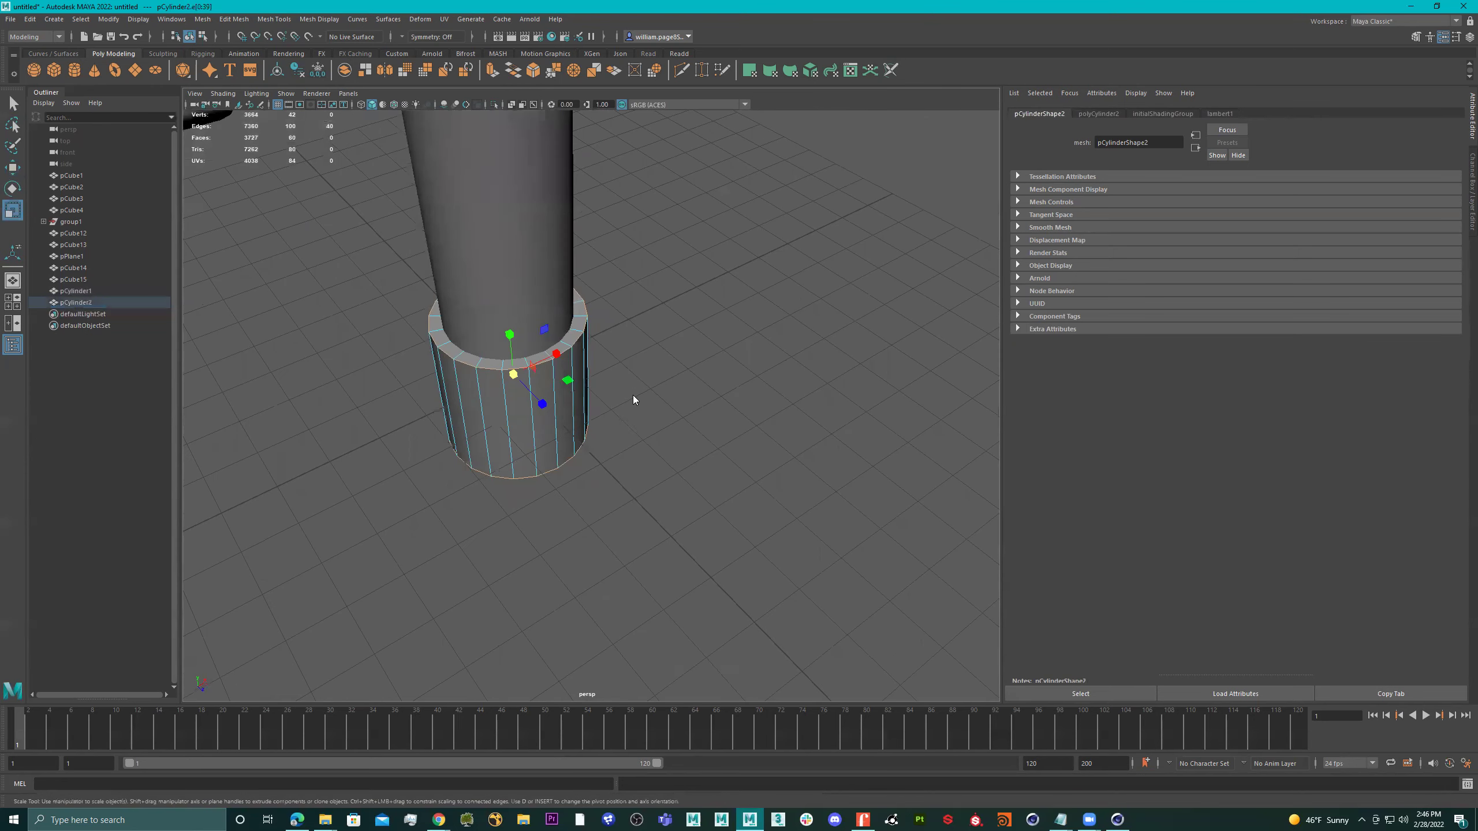
pyautogui.keyDown('shift'); pyautogui.moveTo(633, 396); pyautogui.dragTo(701, 394, button='right'); pyautogui.keyUp('shift')
pyautogui.scroll(2, 667, 362)
pyautogui.scroll(2, 668, 362)
pyautogui.keyDown('alt'); pyautogui.moveTo(667, 362); pyautogui.dragTo(645, 315); pyautogui.keyUp('alt')
pyautogui.moveTo(821, 421); pyautogui.dragTo(786, 418)
pyautogui.moveTo(787, 417); pyautogui.dragTo(820, 431, button='middle')
pyautogui.click(812, 432)
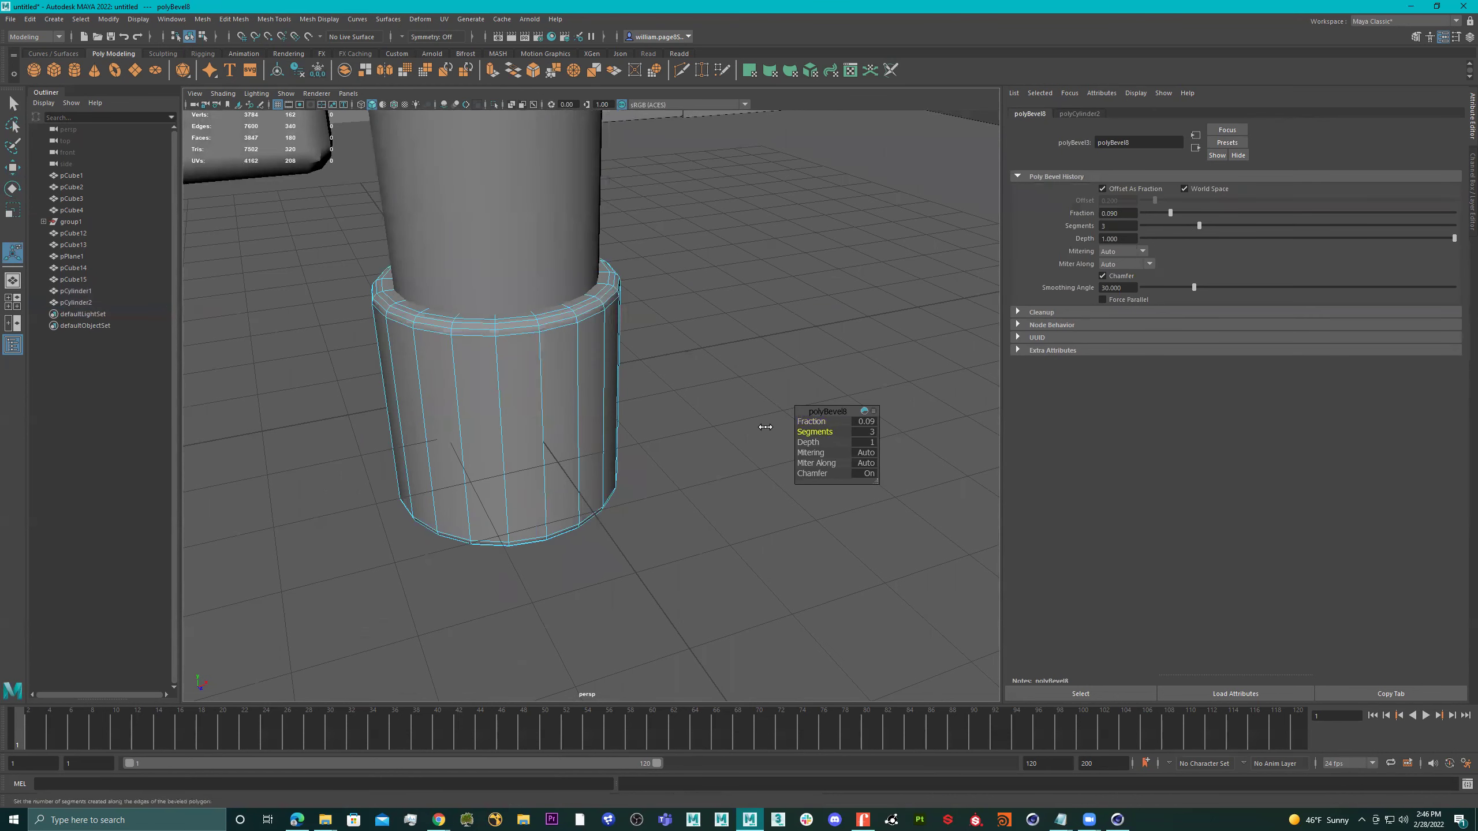
pyautogui.press('f')
pyautogui.moveTo(537, 355); pyautogui.dragTo(796, 250, button='right')
pyautogui.scroll(-3, 729, 342)
pyautogui.scroll(-10, 537, 382)
pyautogui.keyDown('alt'); pyautogui.moveTo(615, 373); pyautogui.dragTo(636, 459, button='middle'); pyautogui.keyUp('alt')
pyautogui.keyDown('alt'); pyautogui.moveTo(637, 462); pyautogui.dragTo(618, 494); pyautogui.keyUp('alt')
pyautogui.keyDown('shift'); pyautogui.click(601, 481); pyautogui.keyUp('shift')
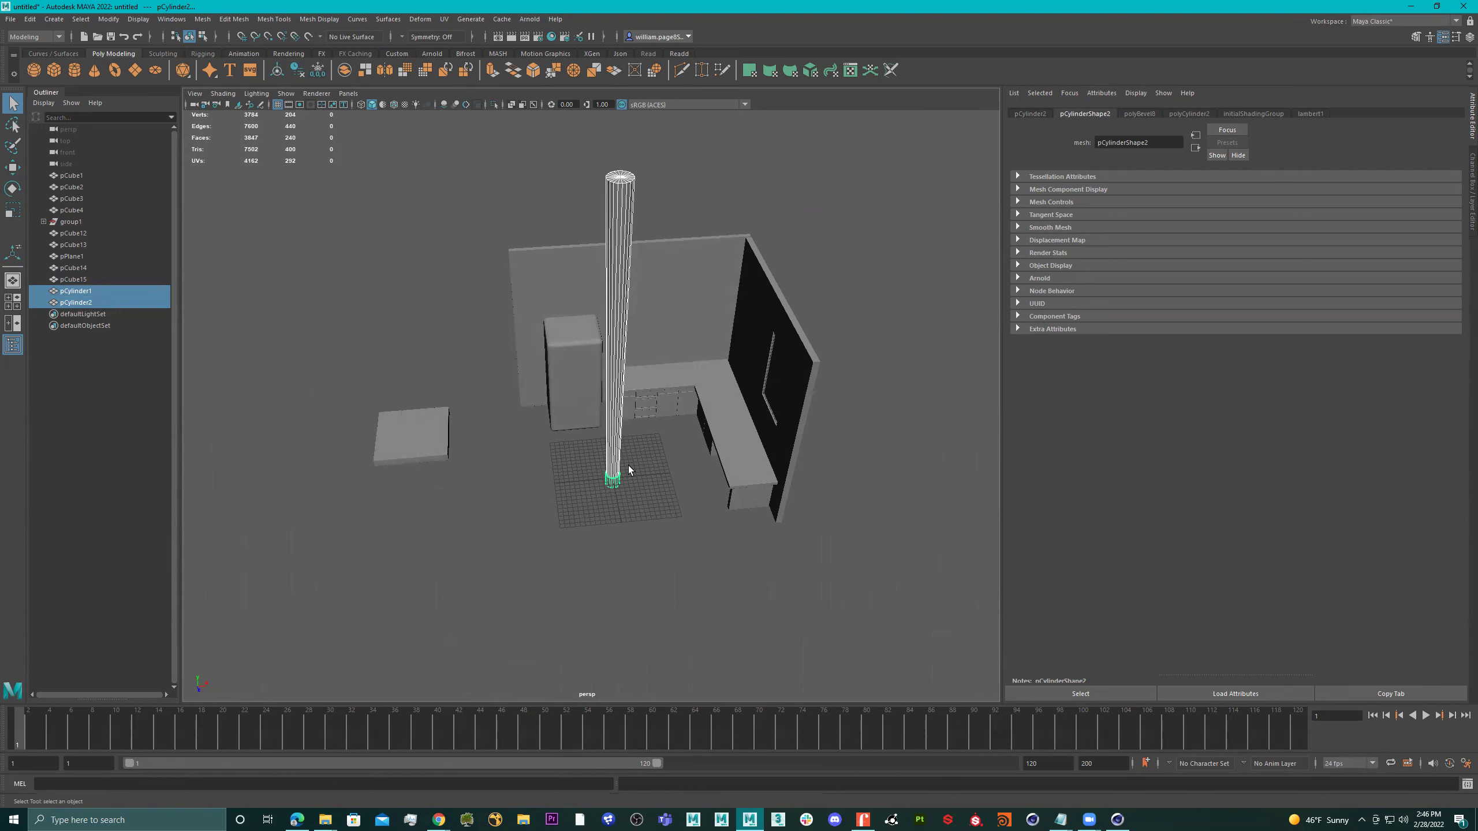
pyautogui.moveTo(656, 457); pyautogui.dragTo(658, 705, button='right')
pyautogui.hotkey('ctrl', 'z')
# Step: Combine the tapered leg and its foot cylinder into a single mesh
pyautogui.click(615, 460)
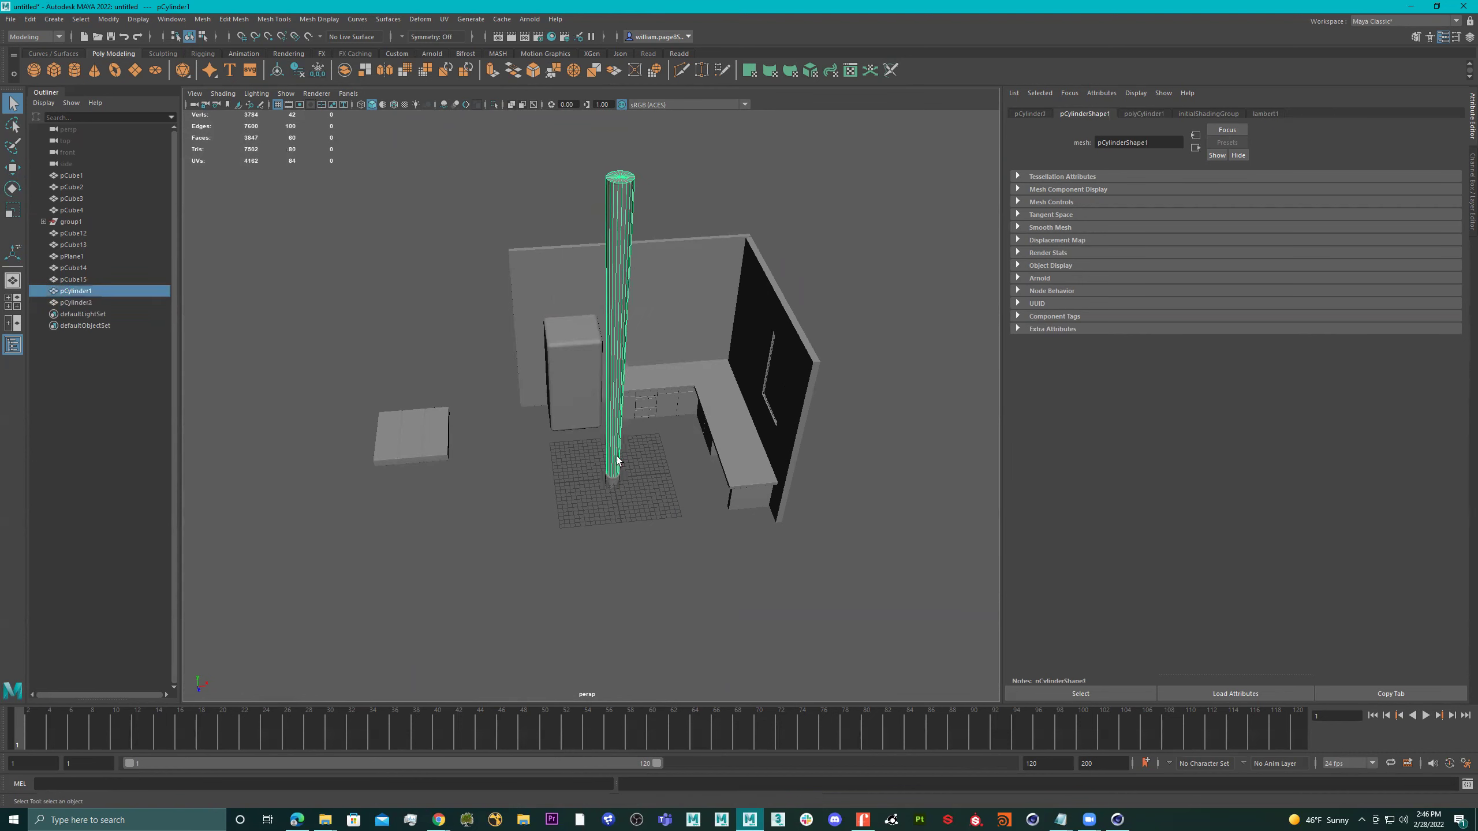
pyautogui.keyDown('shift'); pyautogui.click(613, 481); pyautogui.keyUp('shift')
pyautogui.keyDown('shift'); pyautogui.moveTo(640, 468); pyautogui.dragTo(643, 712, button='right'); pyautogui.keyUp('shift')
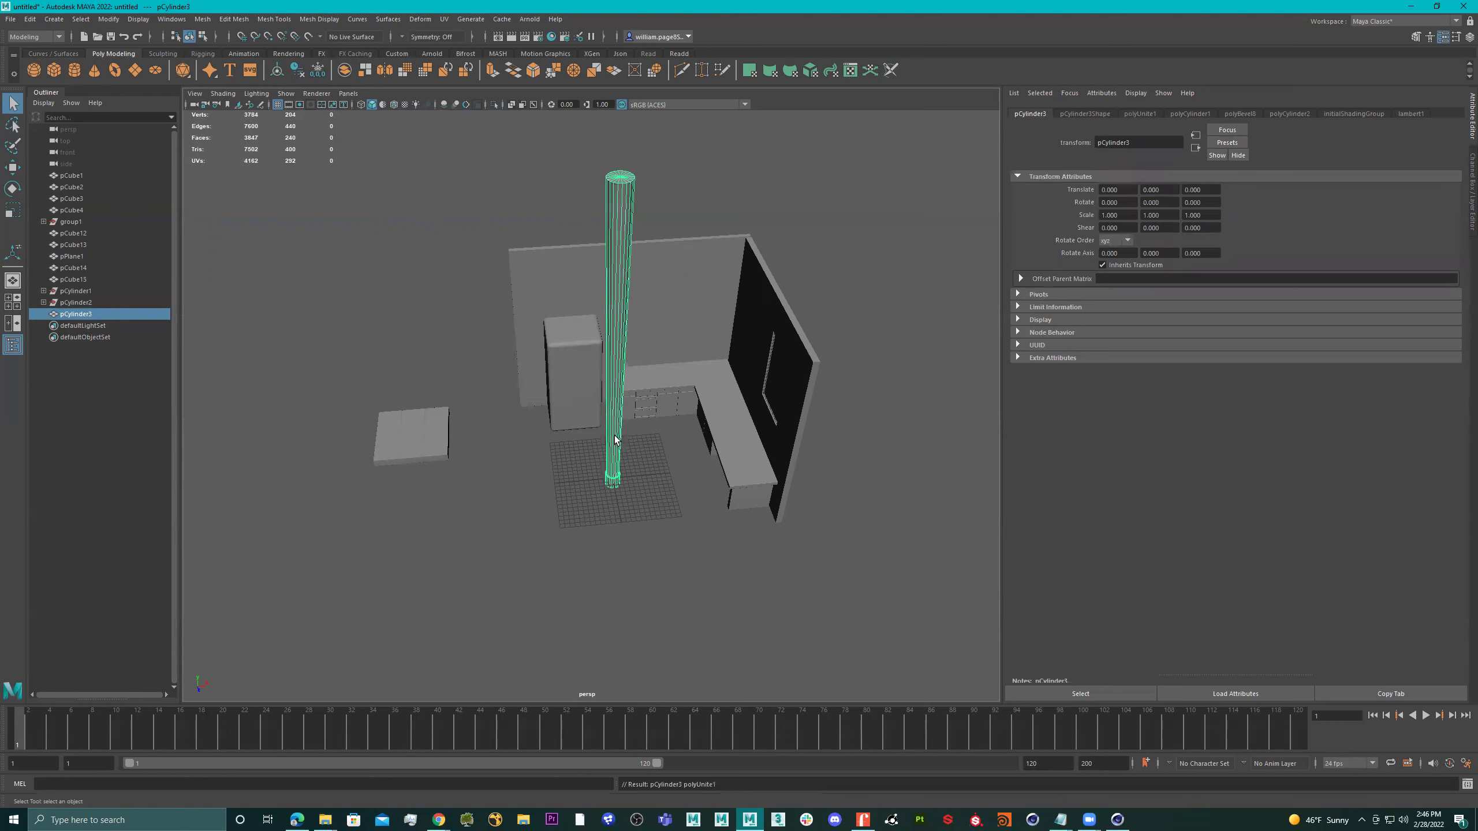
# Step: Scale the combined leg down uniformly to about 0.35
pyautogui.press('r')
pyautogui.moveTo(613, 356); pyautogui.dragTo(484, 378)
pyautogui.keyDown('alt'); pyautogui.moveTo(614, 412); pyautogui.dragTo(608, 372); pyautogui.keyUp('alt')
pyautogui.press('w')
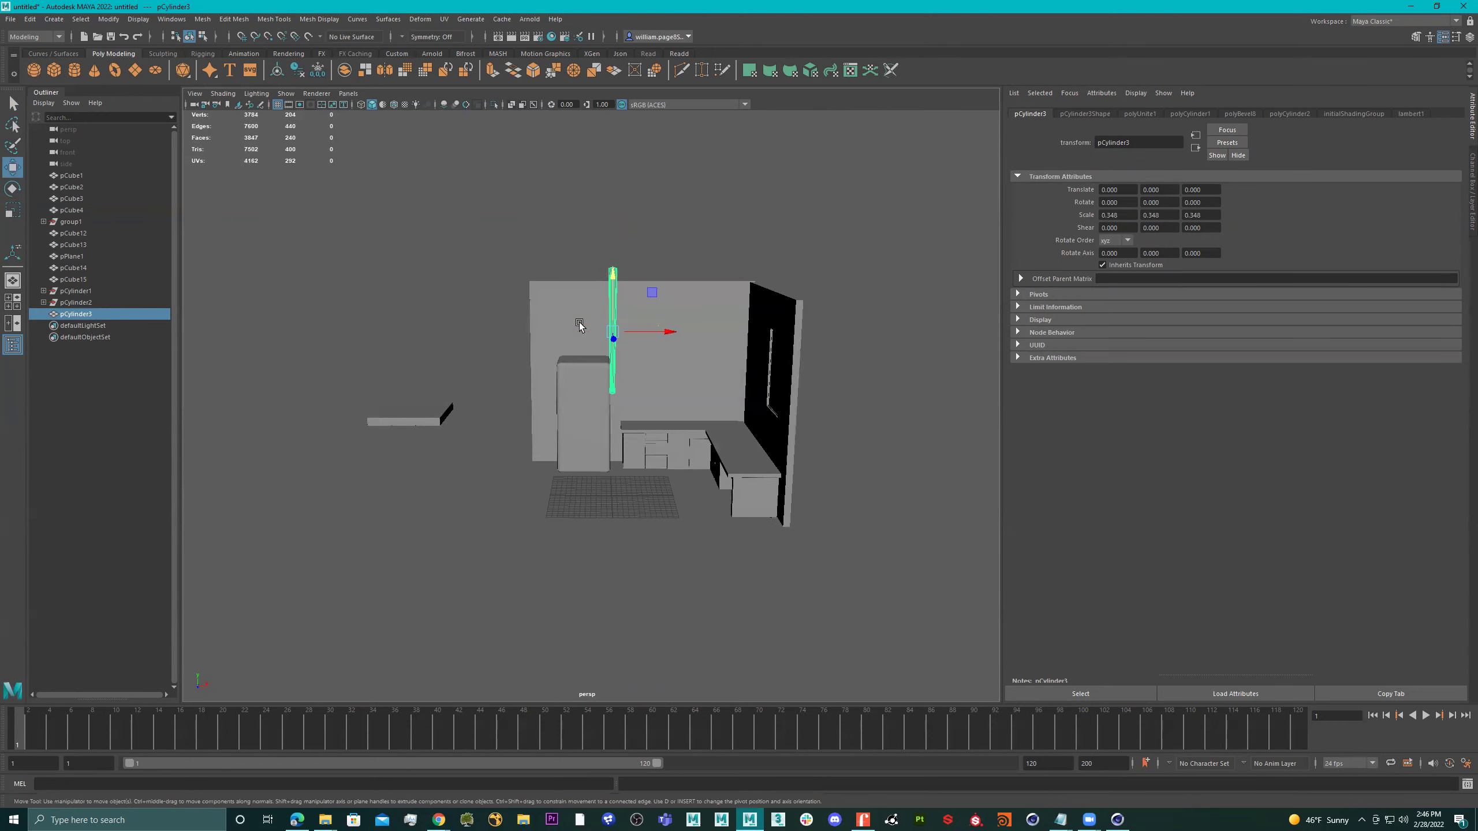
pyautogui.moveTo(467, 323); pyautogui.dragTo(447, 331)
pyautogui.moveTo(667, 331); pyautogui.dragTo(436, 332)
pyautogui.hotkey('ctrl', 'z')
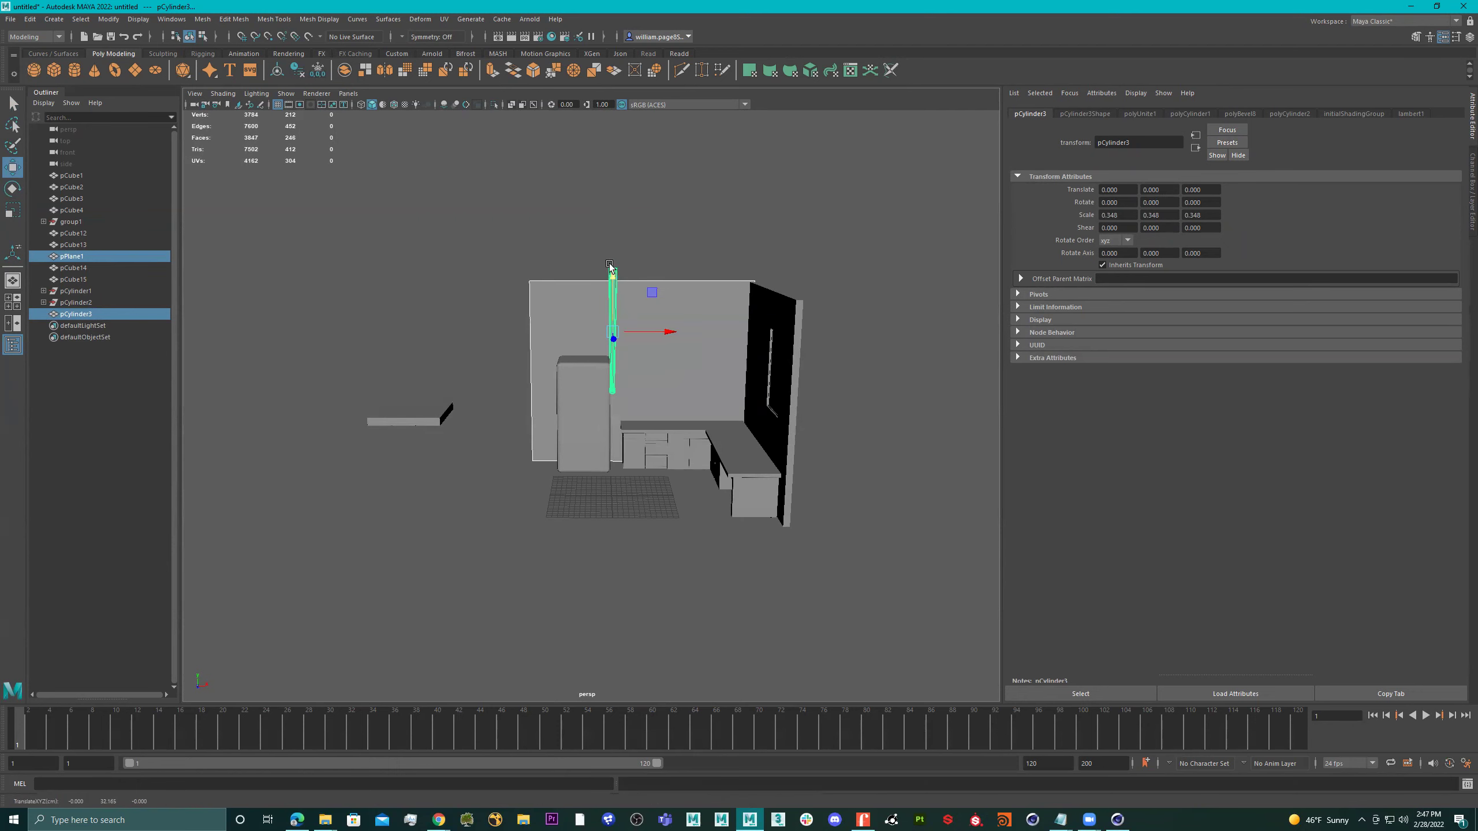
pyautogui.click(547, 341)
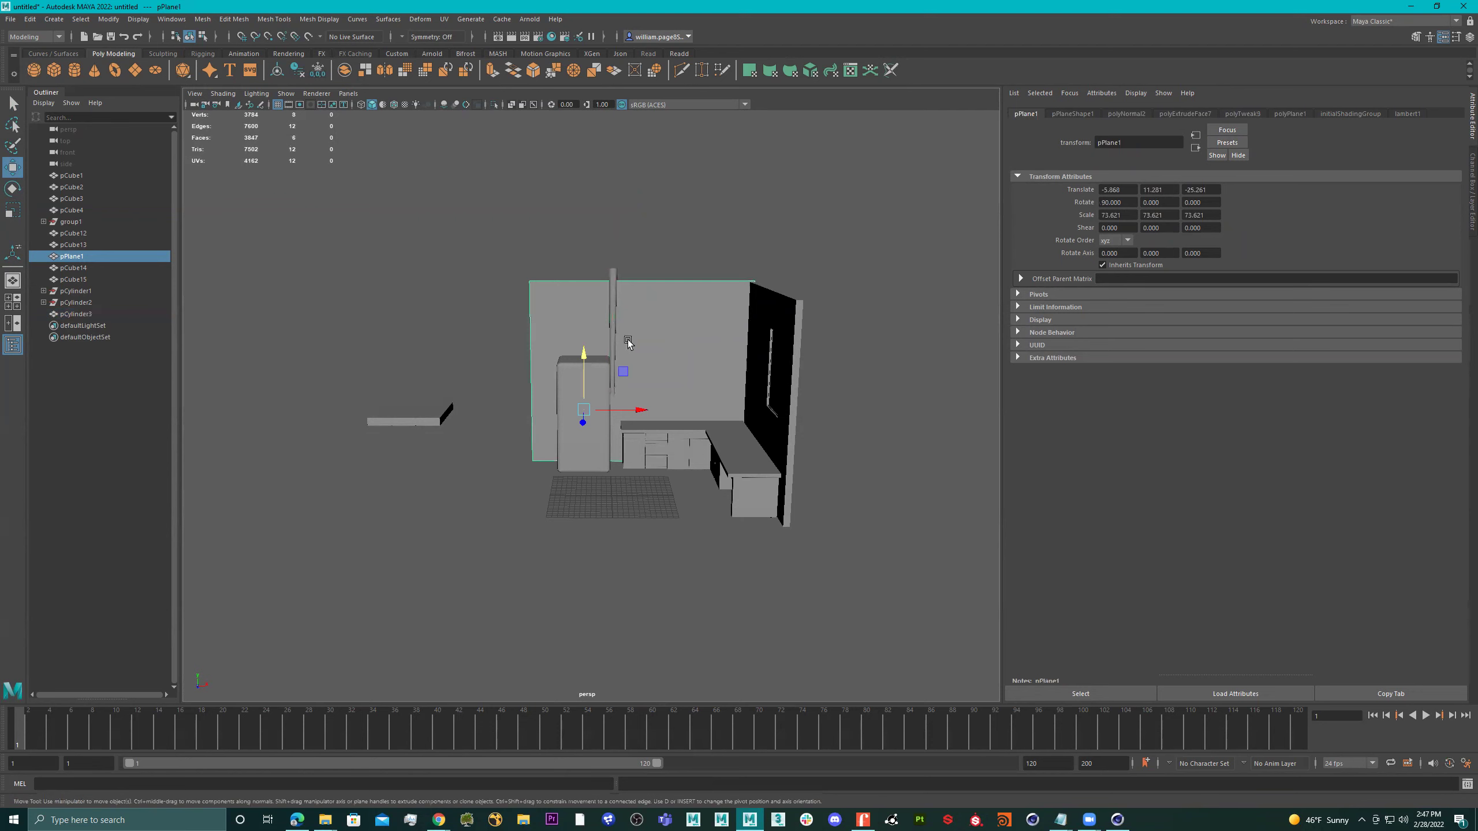
# Step: Move the combined leg below the slab and align it near the slab's right end in the front view
pyautogui.click(612, 314)
pyautogui.moveTo(663, 330); pyautogui.dragTo(590, 487)
pyautogui.press('space')
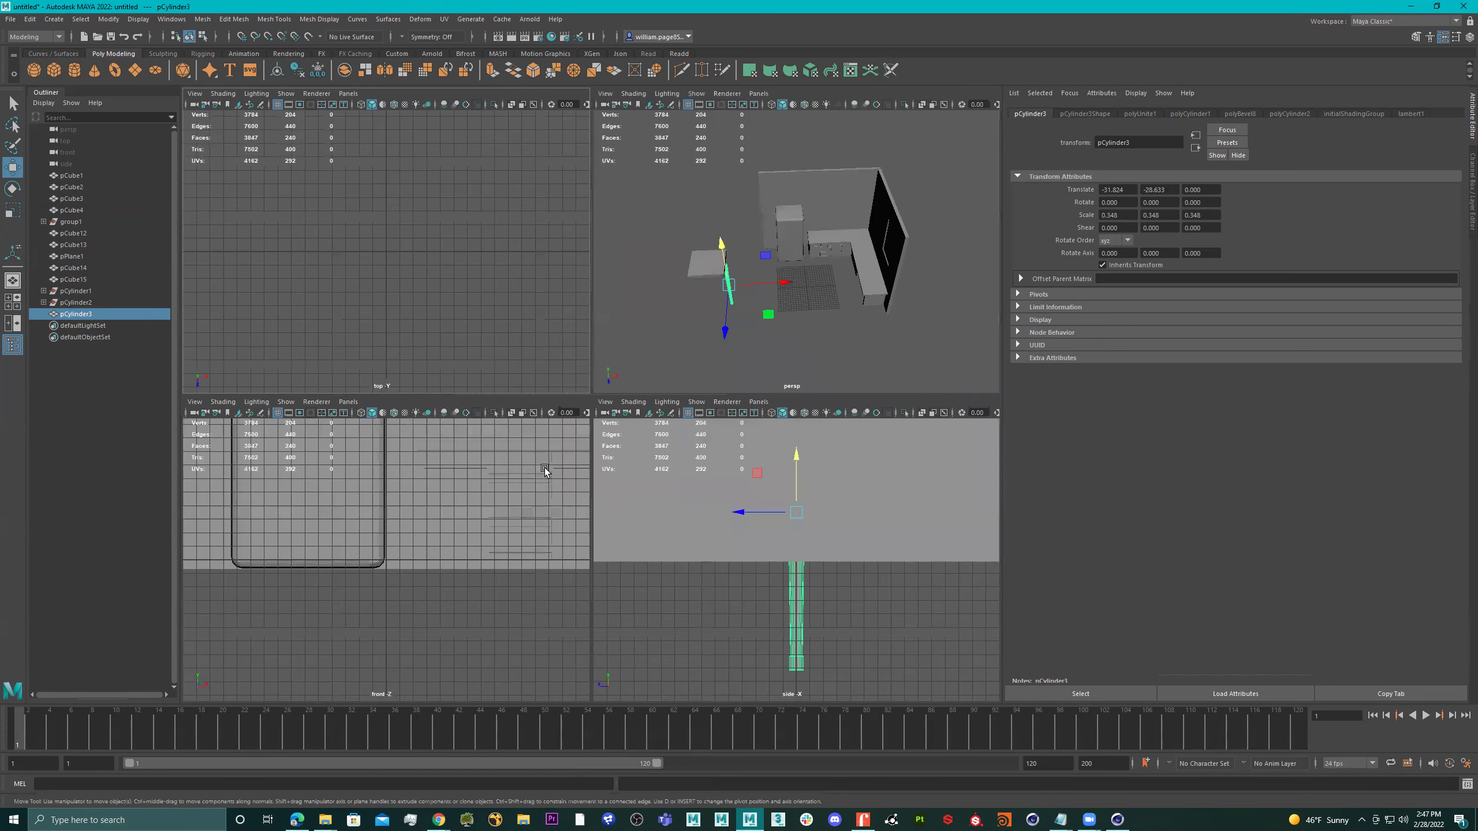
pyautogui.scroll(-6, 422, 518)
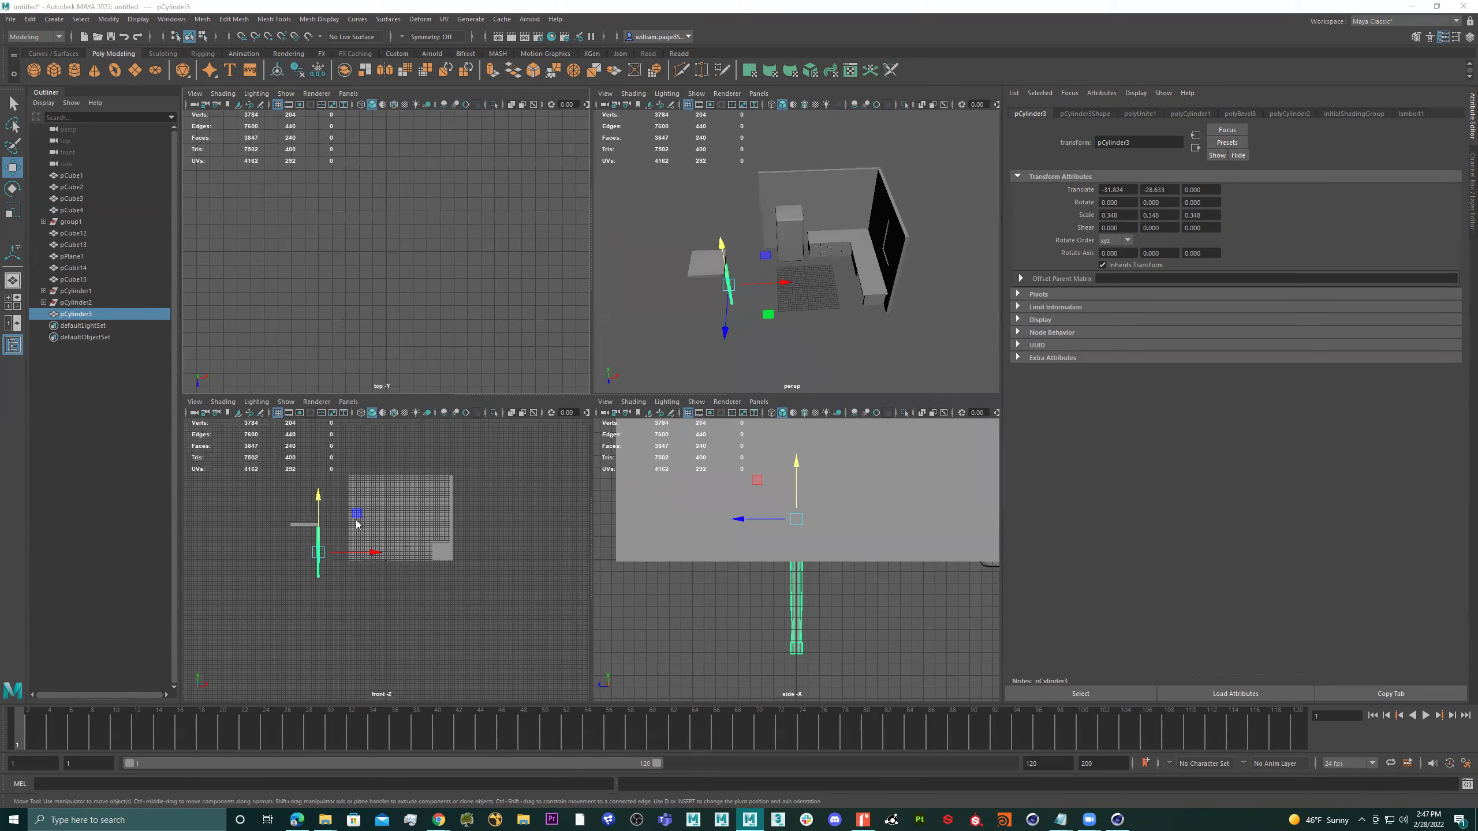
pyautogui.press('space')
pyautogui.scroll(5, 422, 414)
pyautogui.keyDown('alt'); pyautogui.moveTo(422, 414); pyautogui.dragTo(637, 419, button='middle'); pyautogui.keyUp('alt')
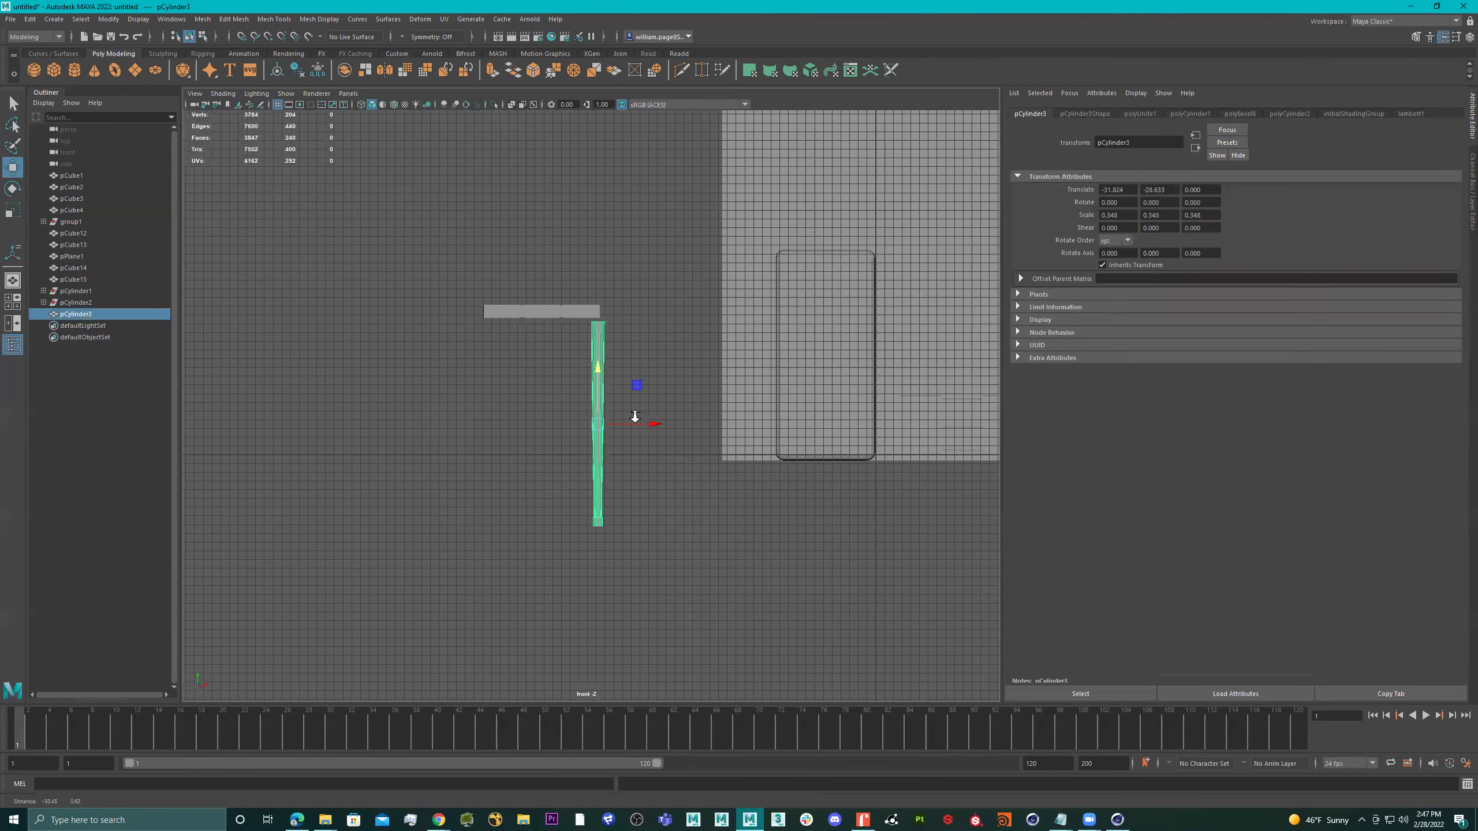
pyautogui.scroll(3, 662, 430)
pyautogui.moveTo(662, 435); pyautogui.dragTo(637, 428)
pyautogui.keyDown('alt'); pyautogui.moveTo(637, 427); pyautogui.dragTo(782, 447, button='middle'); pyautogui.keyUp('alt')
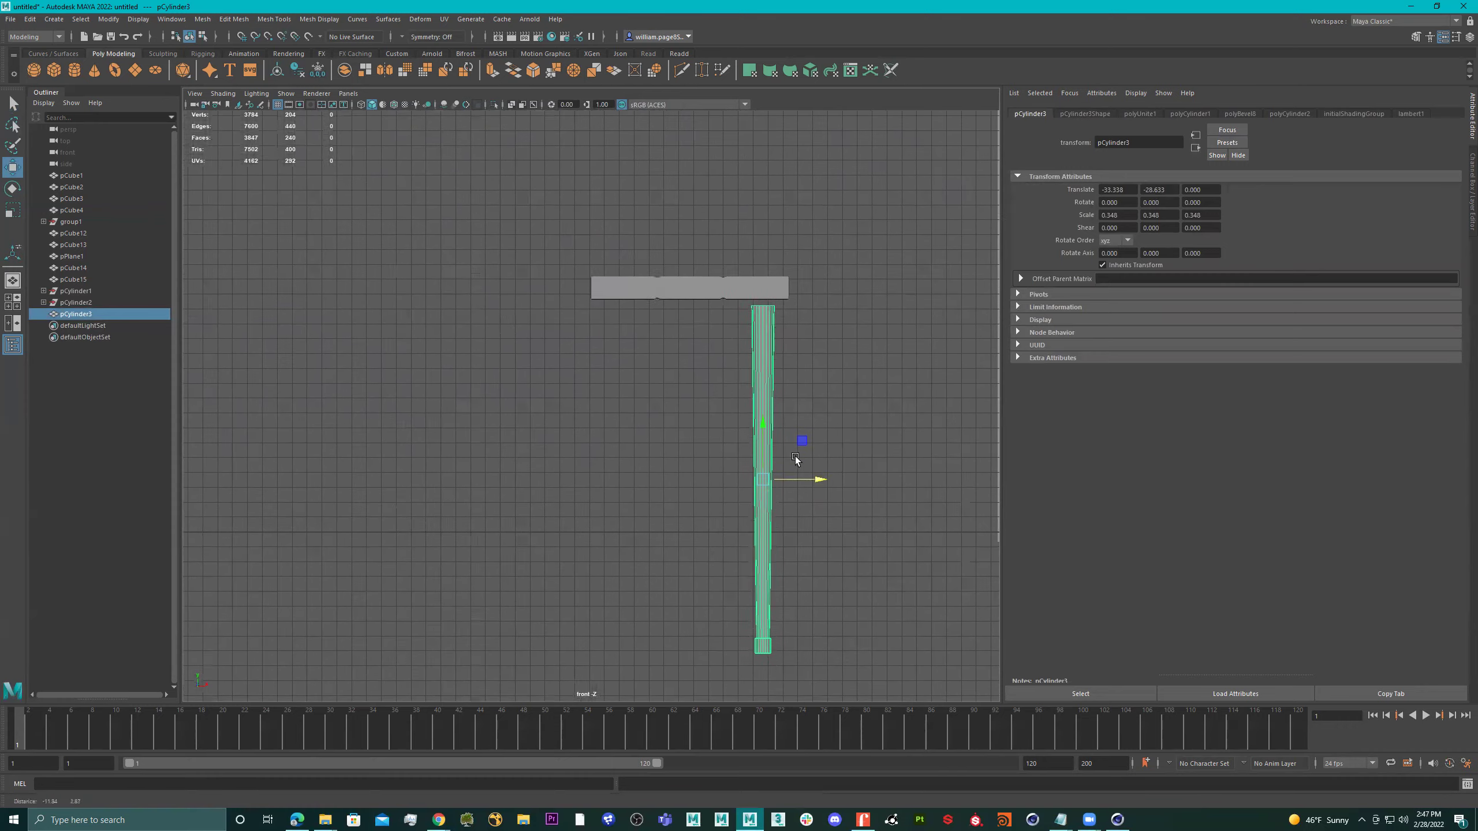
# Step: Nudge the slab slightly to the right along X, relative to the leg, in the front view
pyautogui.click(644, 294)
pyautogui.keyDown('alt'); pyautogui.moveTo(737, 296); pyautogui.dragTo(694, 298, button='middle'); pyautogui.keyUp('alt')
pyautogui.moveTo(695, 295); pyautogui.dragTo(699, 295)
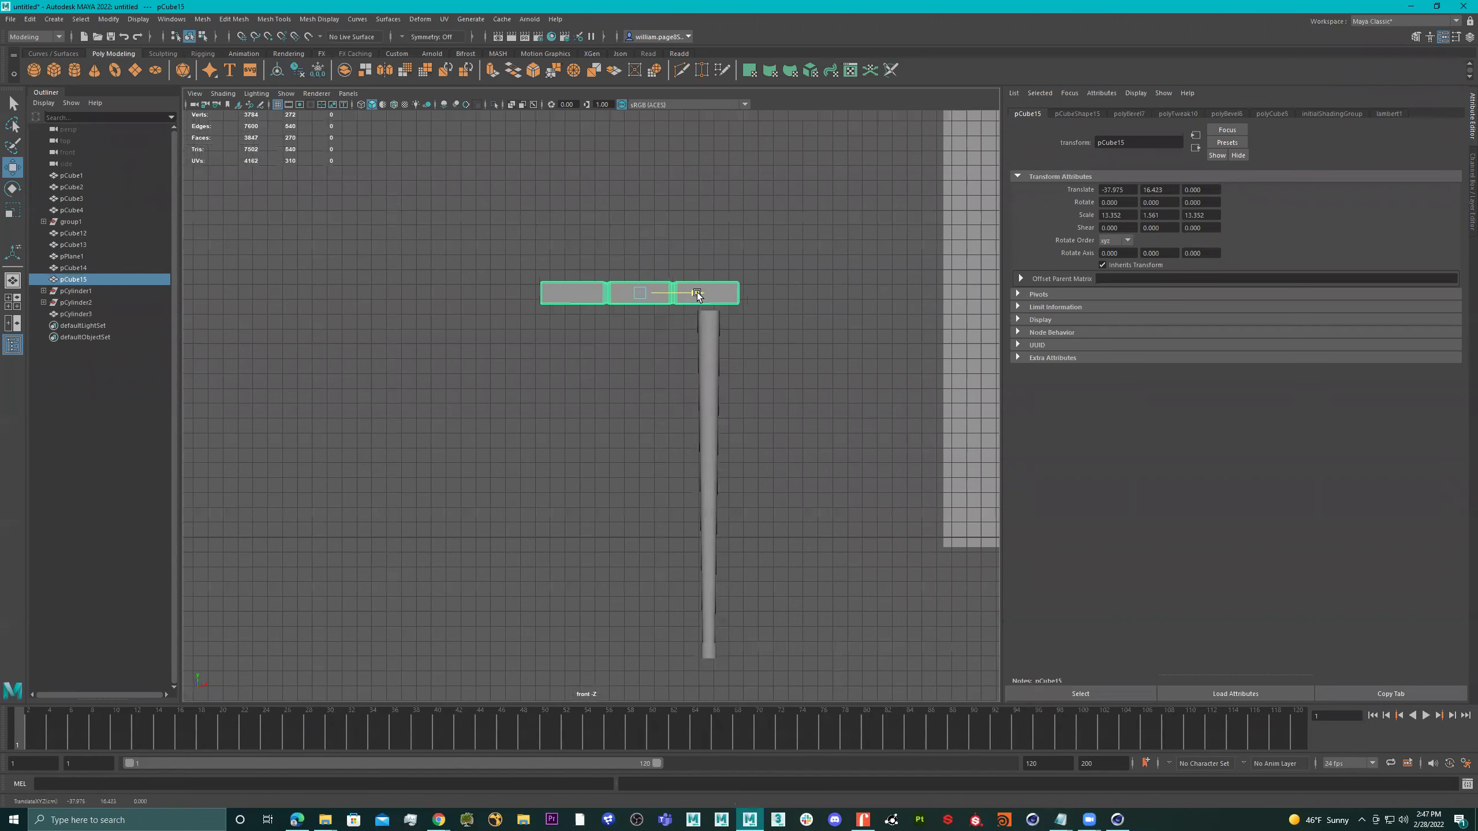
pyautogui.scroll(4, 880, 283)
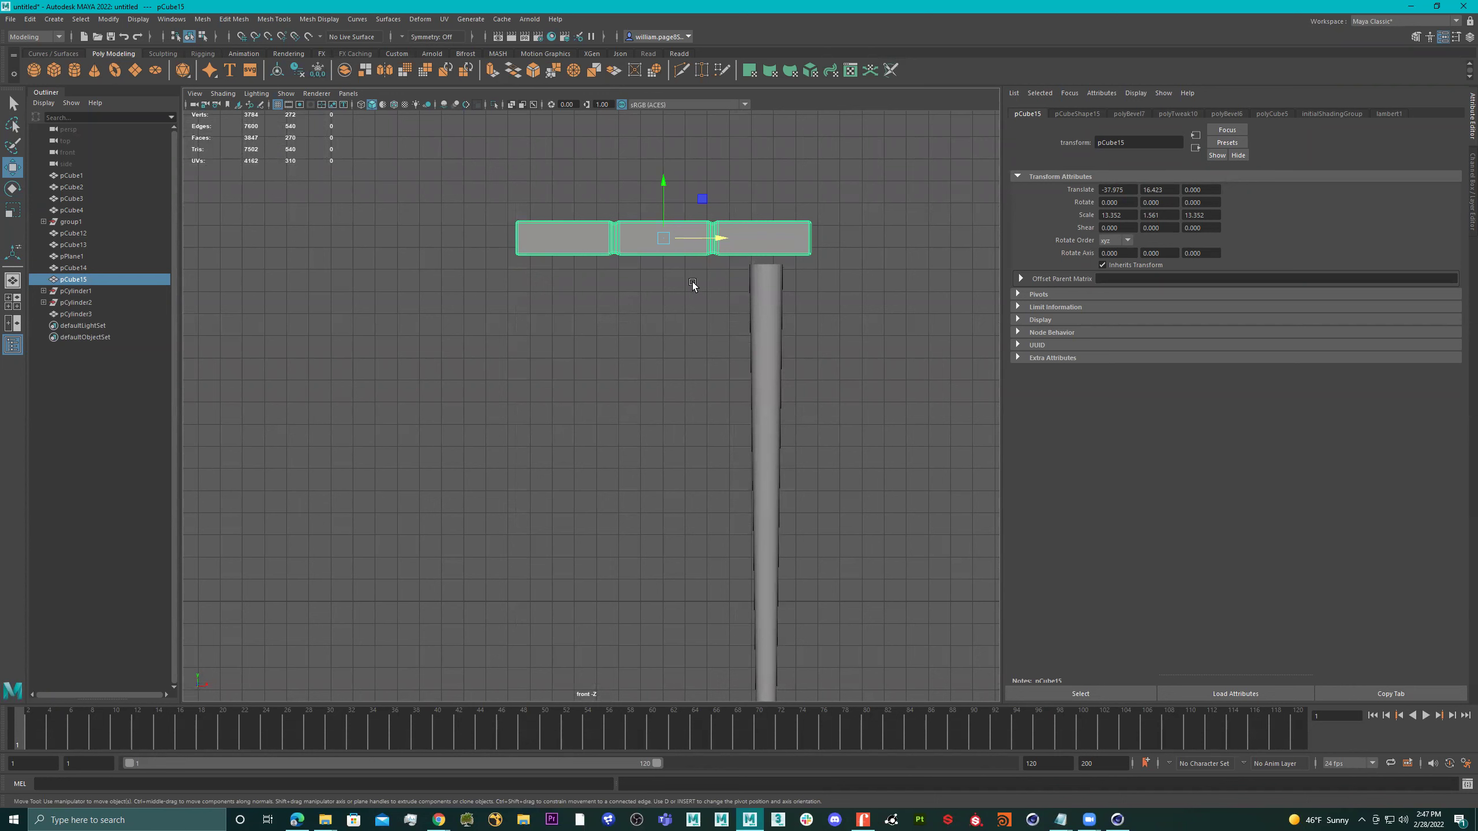
# Step: Move the leg up close to the slab's underside and slightly inward from the slab's right end in the front view
pyautogui.click(780, 305)
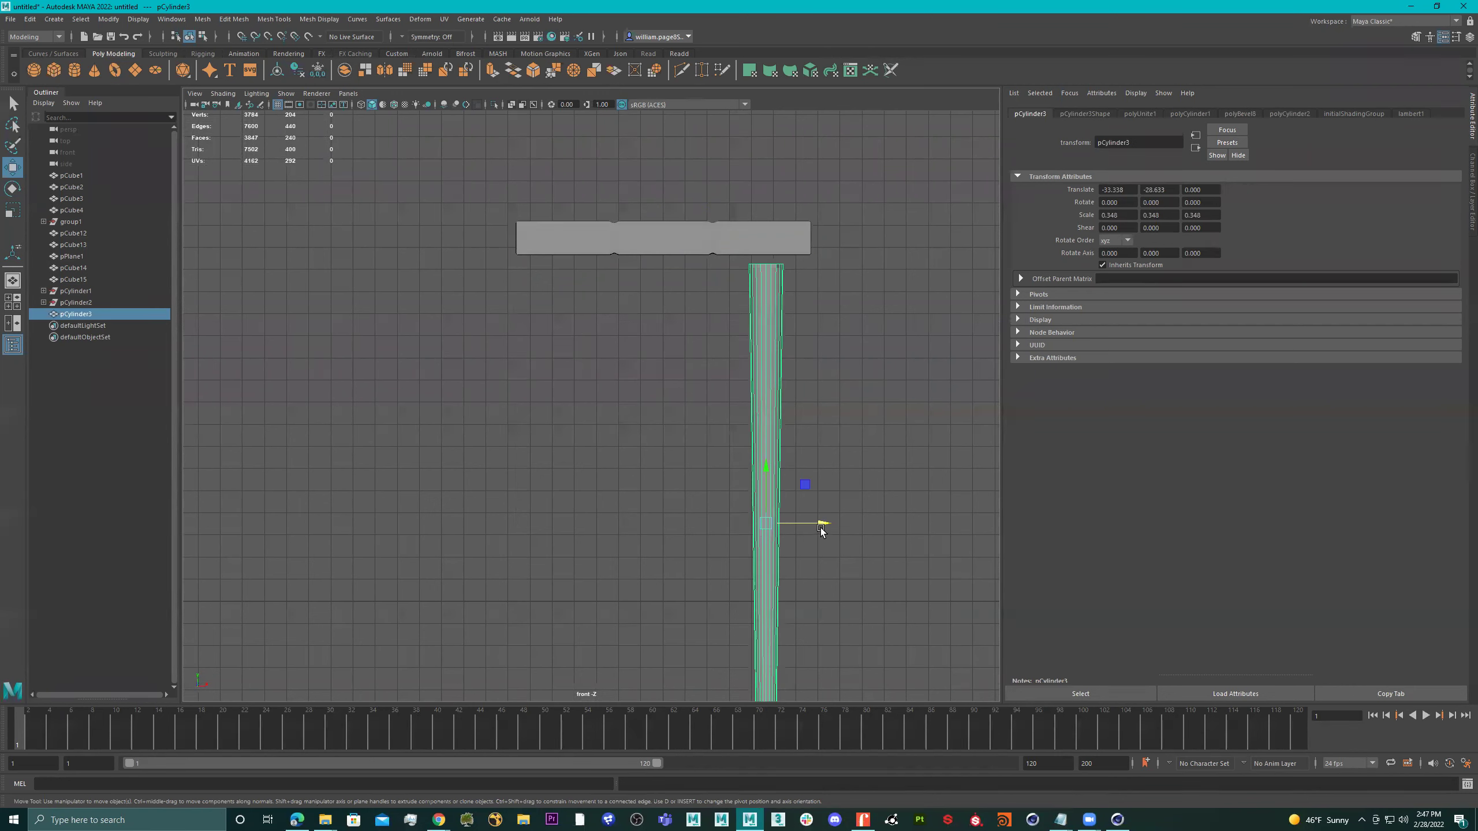
pyautogui.moveTo(824, 528); pyautogui.dragTo(854, 534)
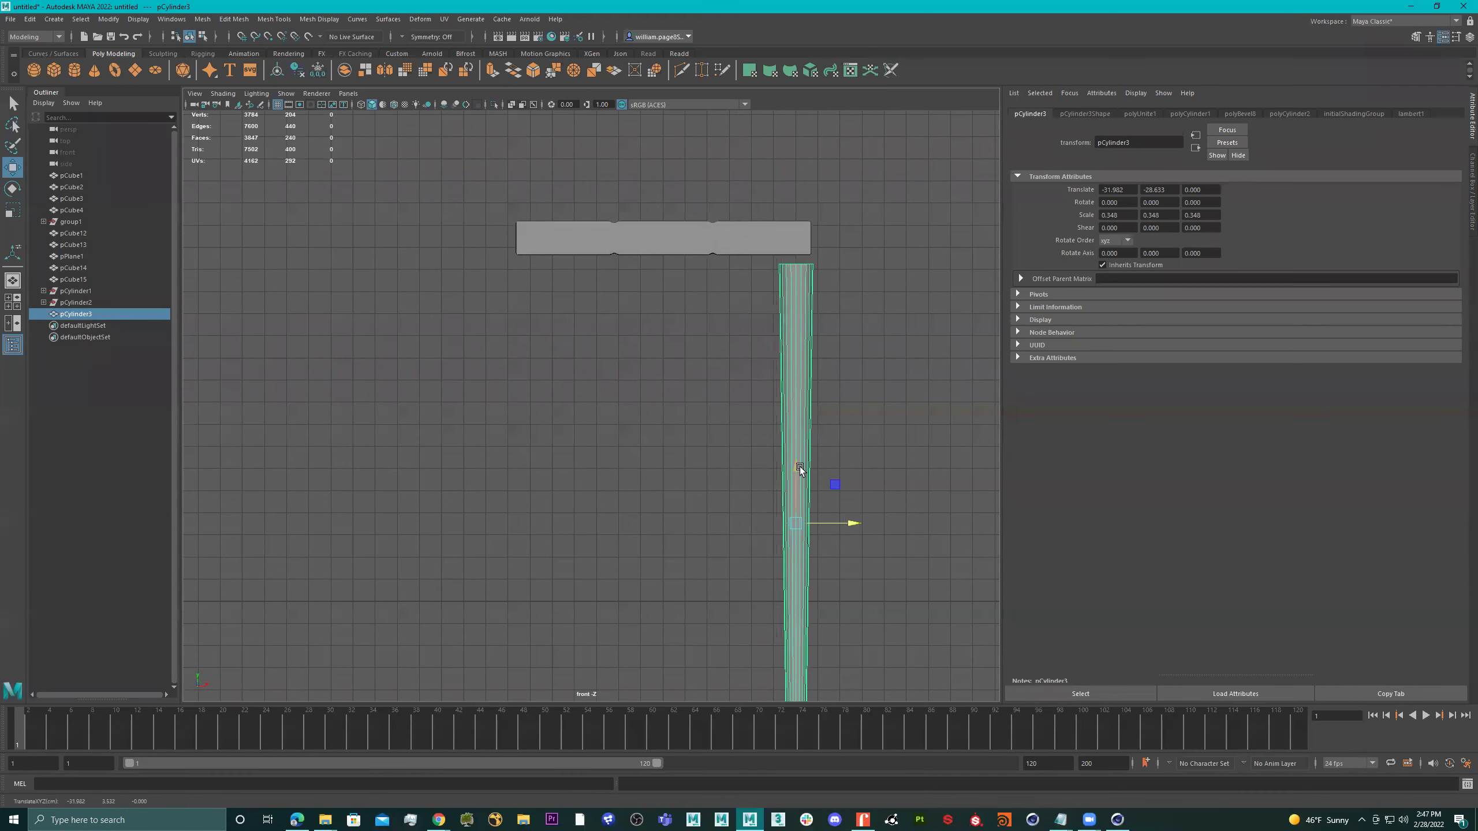
pyautogui.moveTo(799, 468); pyautogui.dragTo(796, 464)
pyautogui.moveTo(847, 518); pyautogui.dragTo(824, 516)
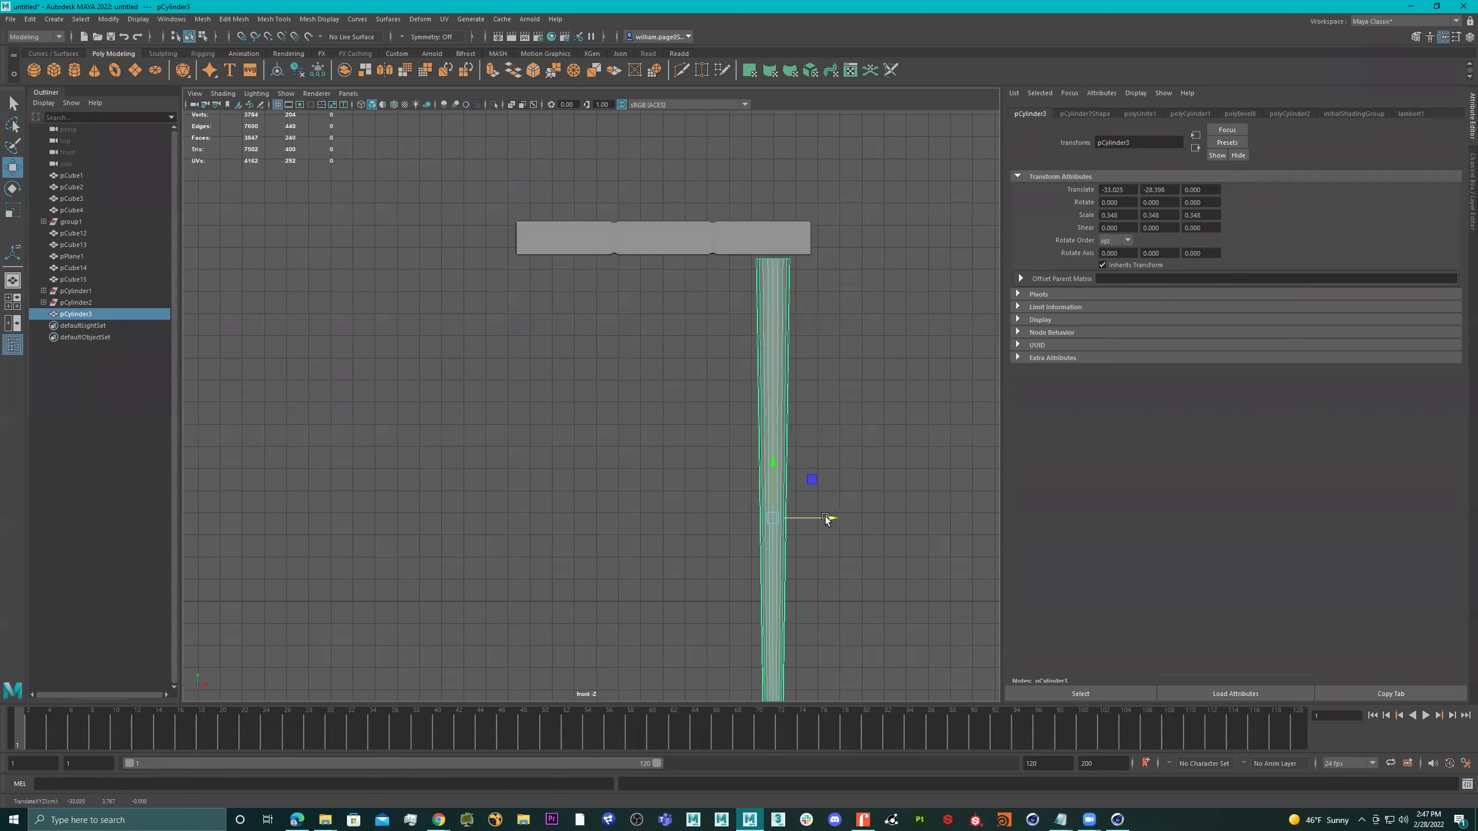
# Step: Splay the leg outward by shifting the vertices at its foot along X in the front view
pyautogui.keyDown('alt'); pyautogui.moveTo(859, 501); pyautogui.dragTo(835, 367, button='middle'); pyautogui.keyUp('alt')
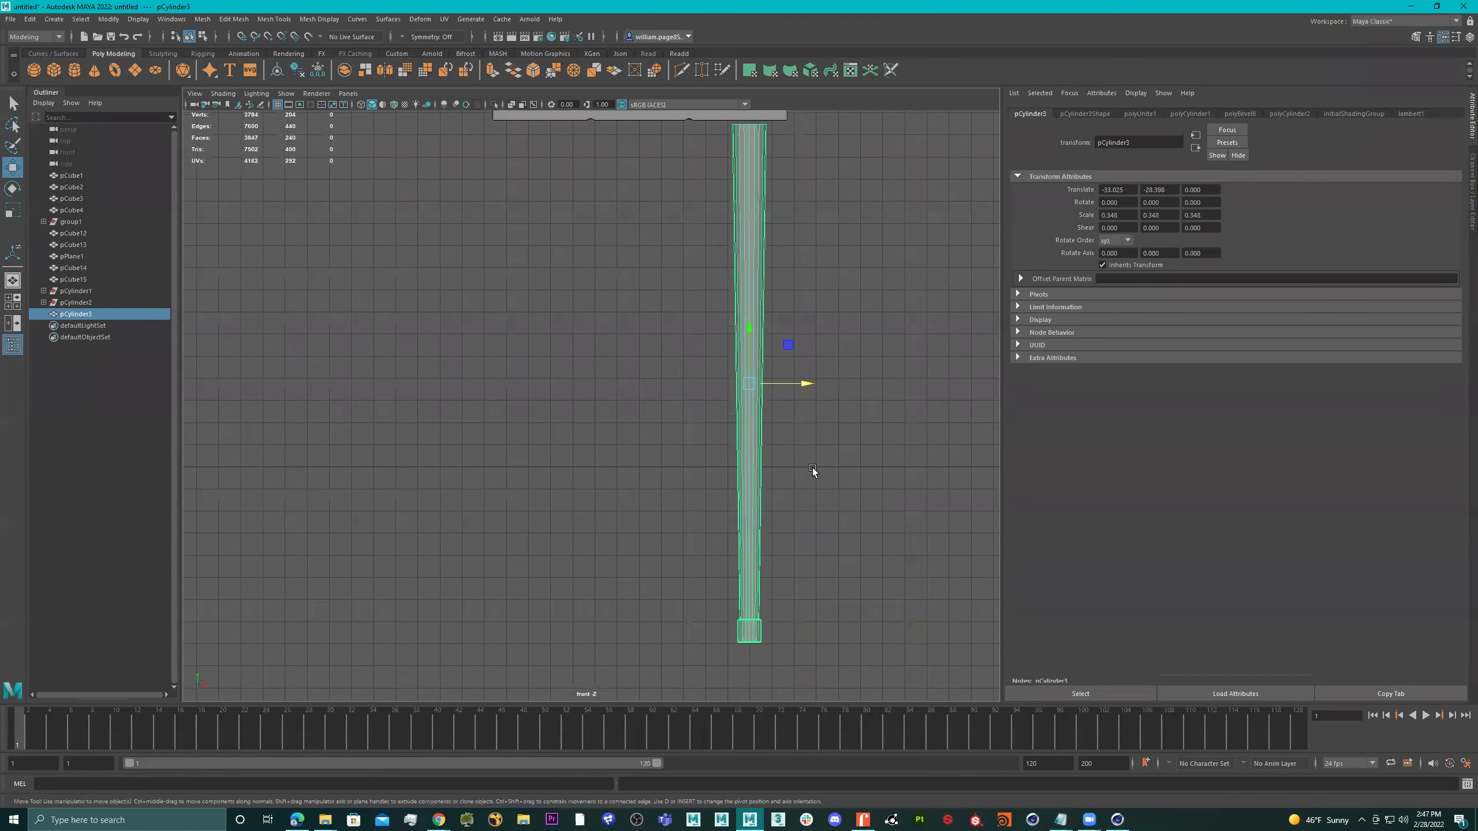
pyautogui.keyDown('alt'); pyautogui.moveTo(808, 483); pyautogui.dragTo(689, 514, button='right'); pyautogui.keyUp('alt')
pyautogui.moveTo(820, 558); pyautogui.dragTo(578, 702)
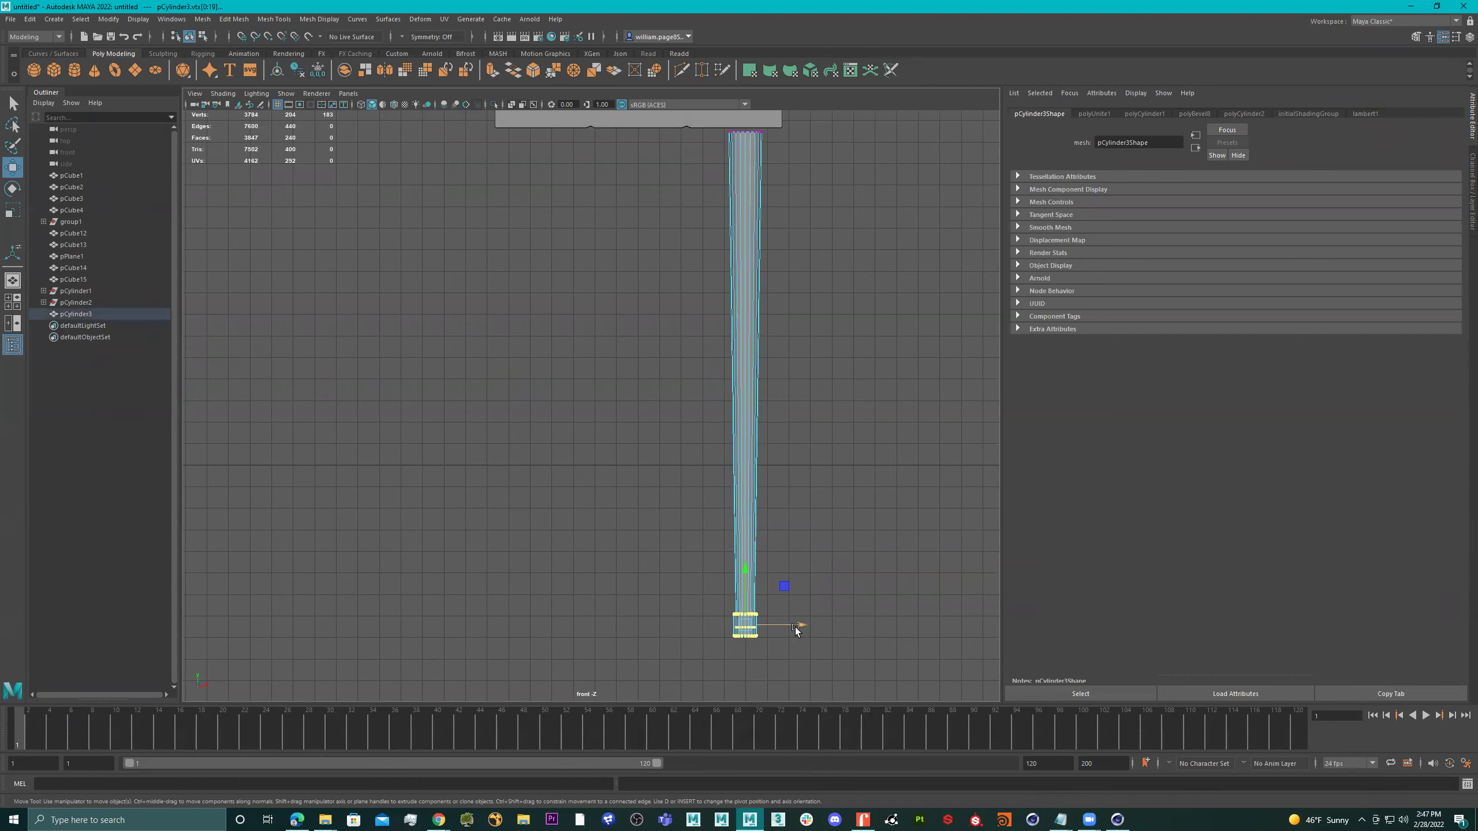
pyautogui.moveTo(795, 630); pyautogui.dragTo(841, 639)
pyautogui.scroll(-1, 815, 506)
pyautogui.moveTo(765, 398); pyautogui.dragTo(924, 283, button='right')
pyautogui.scroll(-1, 802, 310)
pyautogui.keyDown('alt'); pyautogui.moveTo(829, 370); pyautogui.dragTo(829, 451, button='middle'); pyautogui.keyUp('alt')
pyautogui.press('space')
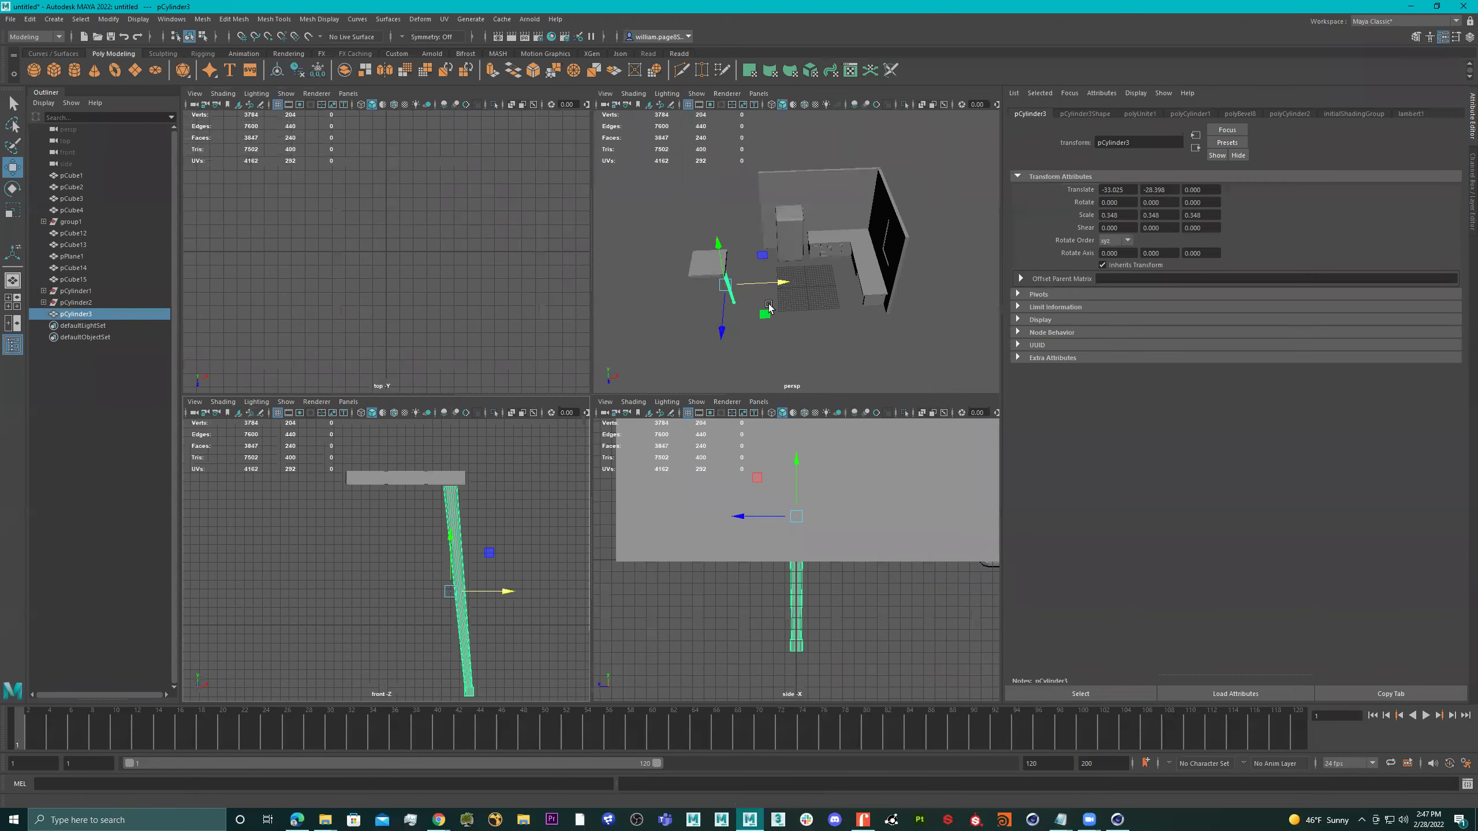
# Step: Place the leg and a duplicate of it at the slab's two right-hand corners in the top view, using wireframe display
pyautogui.scroll(-4, 472, 324)
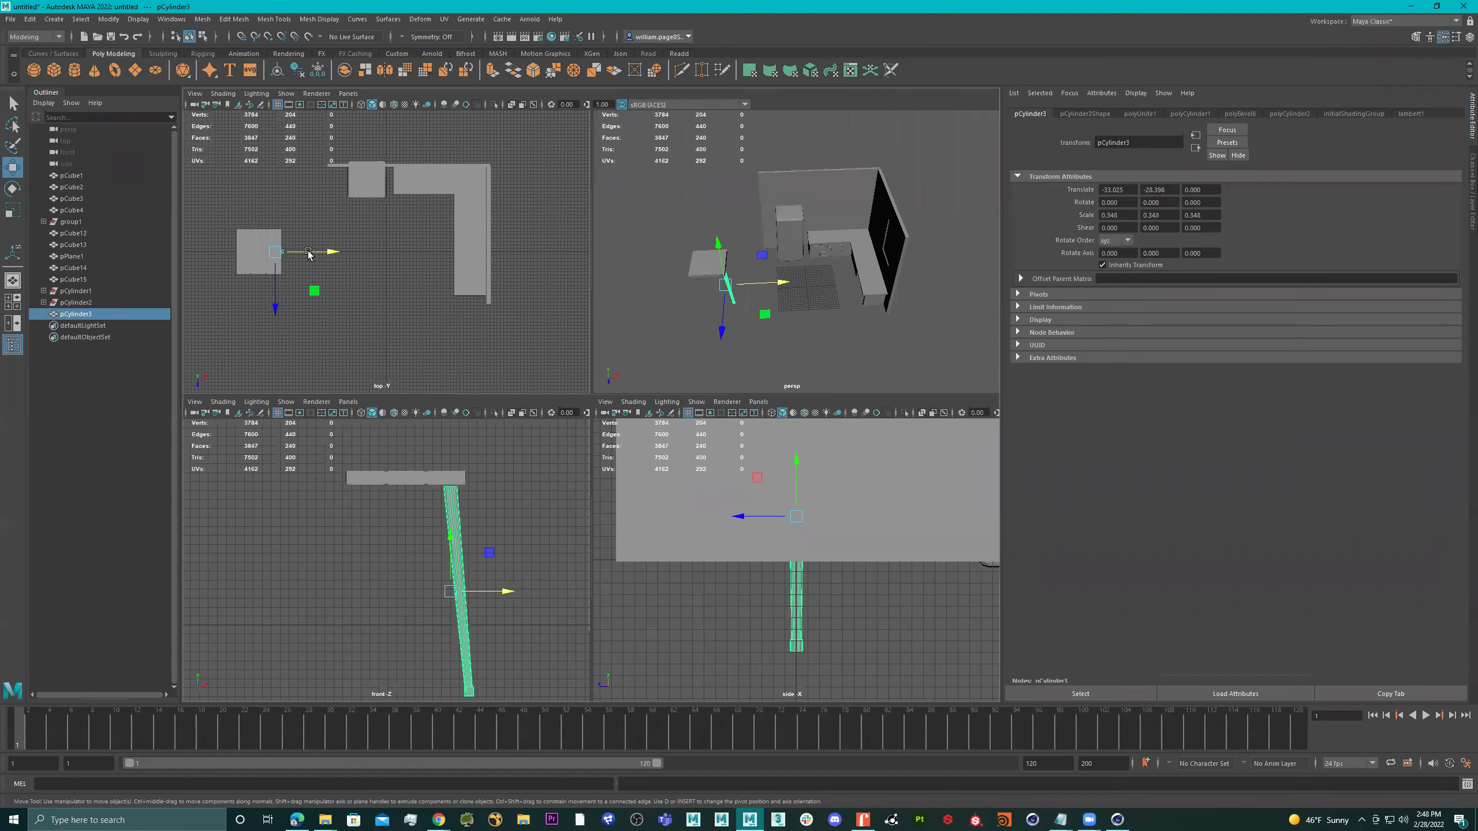
pyautogui.press('space')
pyautogui.scroll(3, 369, 343)
pyautogui.keyDown('alt'); pyautogui.moveTo(370, 343); pyautogui.dragTo(644, 364, button='middle'); pyautogui.keyUp('alt')
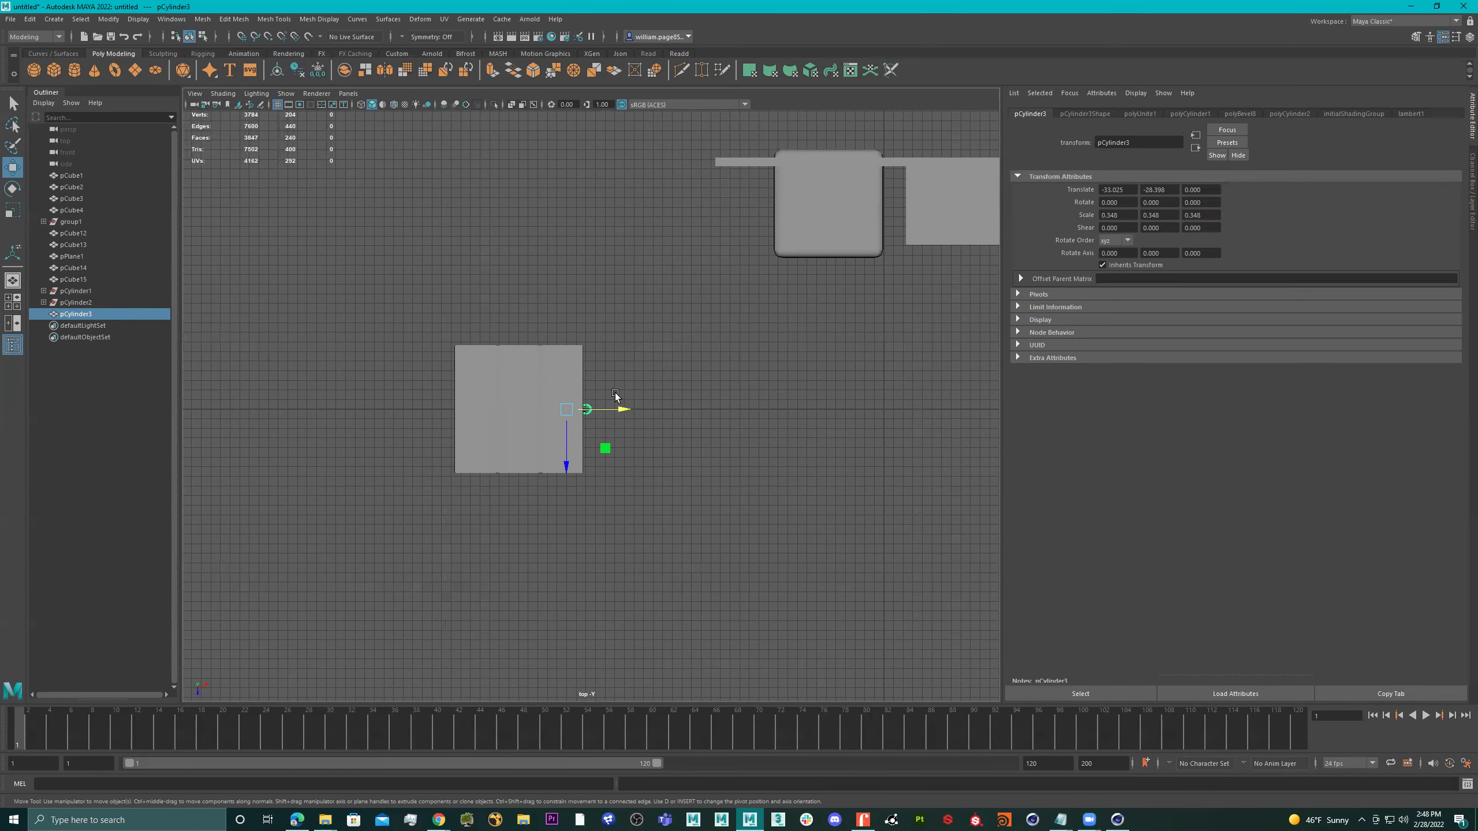
pyautogui.press('4')
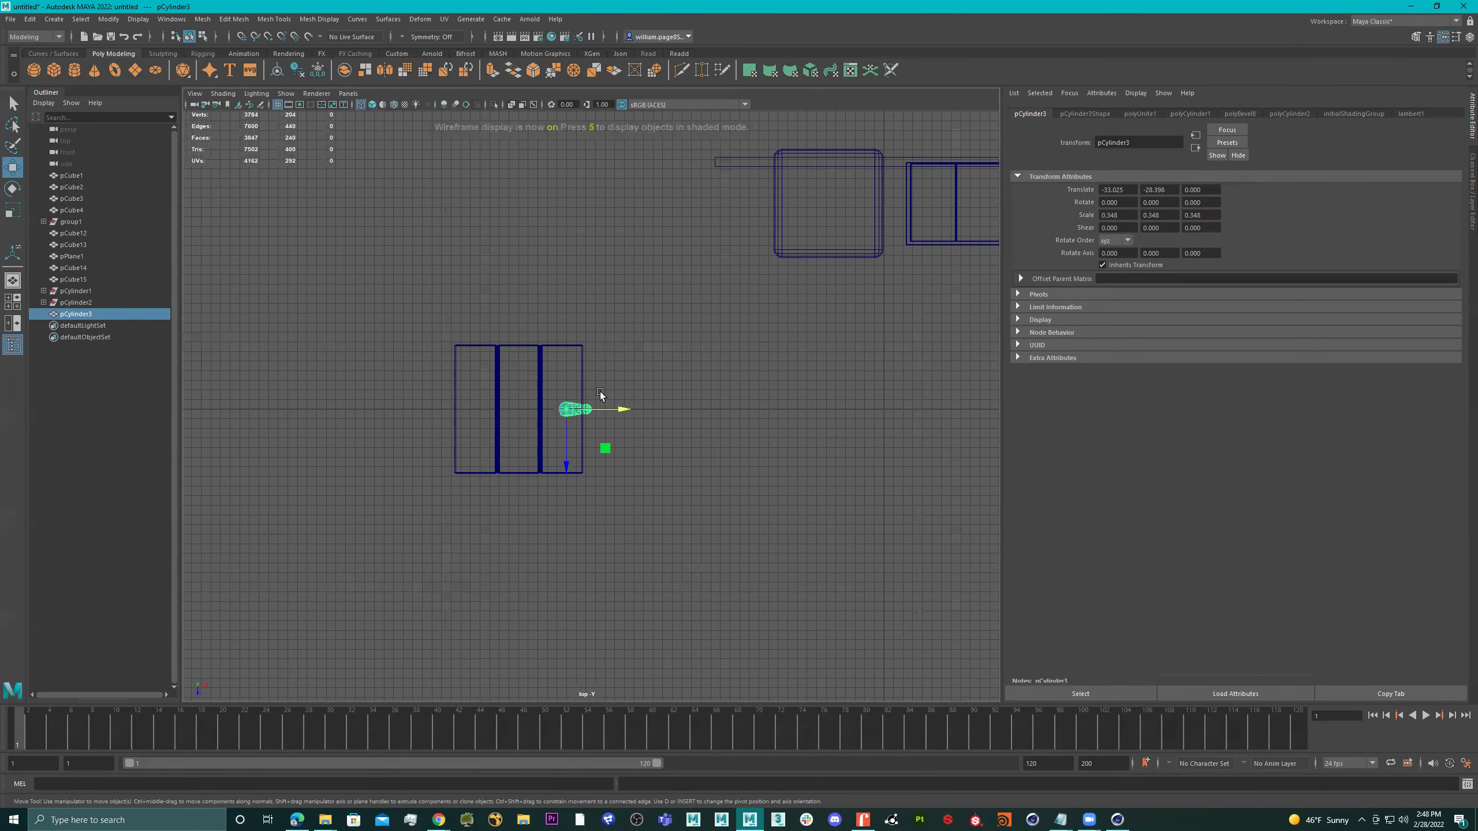
pyautogui.scroll(2, 593, 390)
pyautogui.keyDown('alt'); pyautogui.moveTo(656, 400); pyautogui.dragTo(722, 485, button='middle'); pyautogui.keyUp('alt')
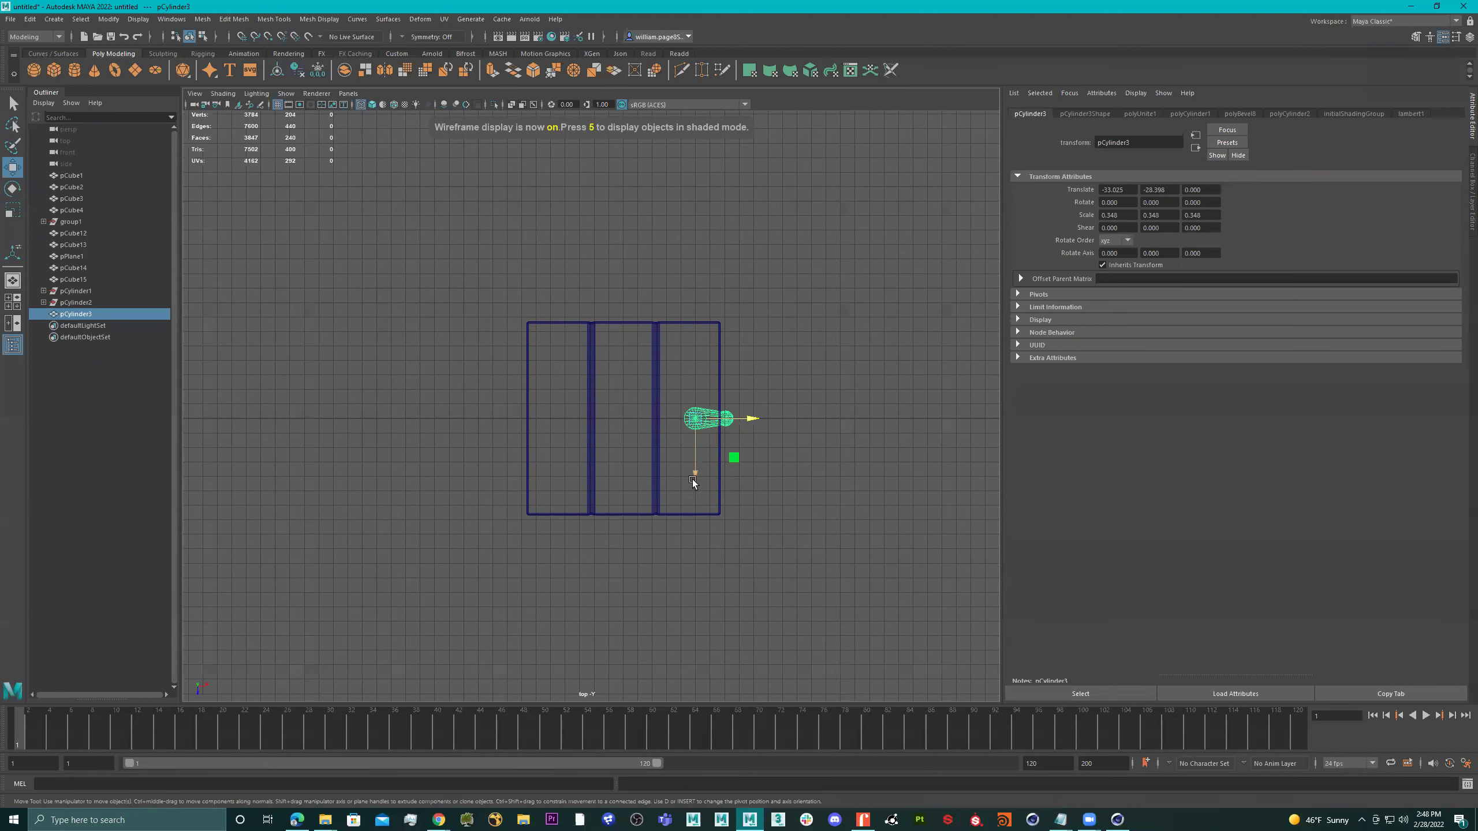
pyautogui.moveTo(692, 479); pyautogui.dragTo(708, 559)
pyautogui.hotkey('ctrl', 'd')
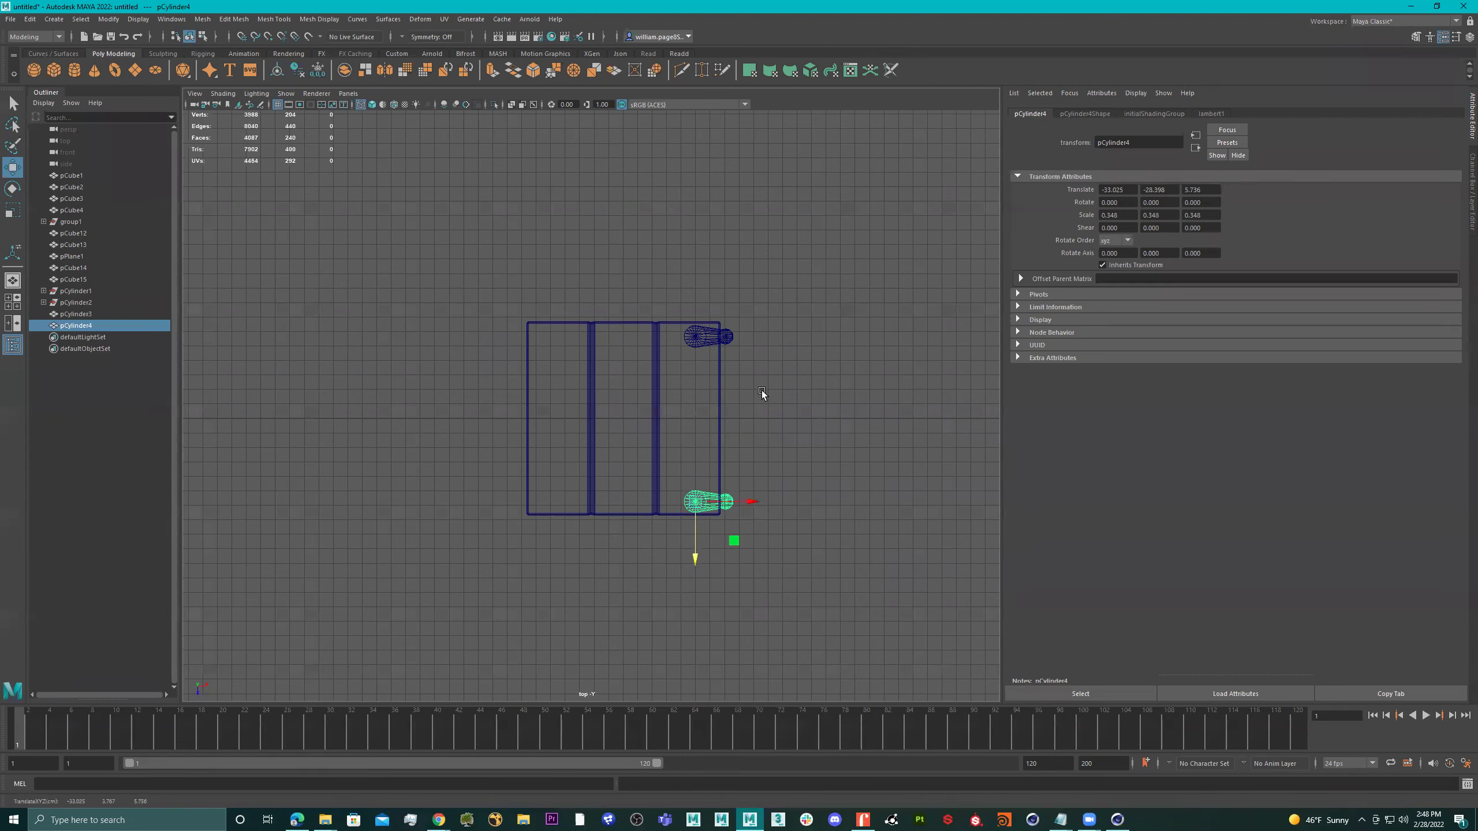
# Step: Mirror both legs about the world position with Cut Geometry off and the mirror axis set to Z
pyautogui.keyDown('shift'); pyautogui.click(697, 337); pyautogui.keyUp('shift')
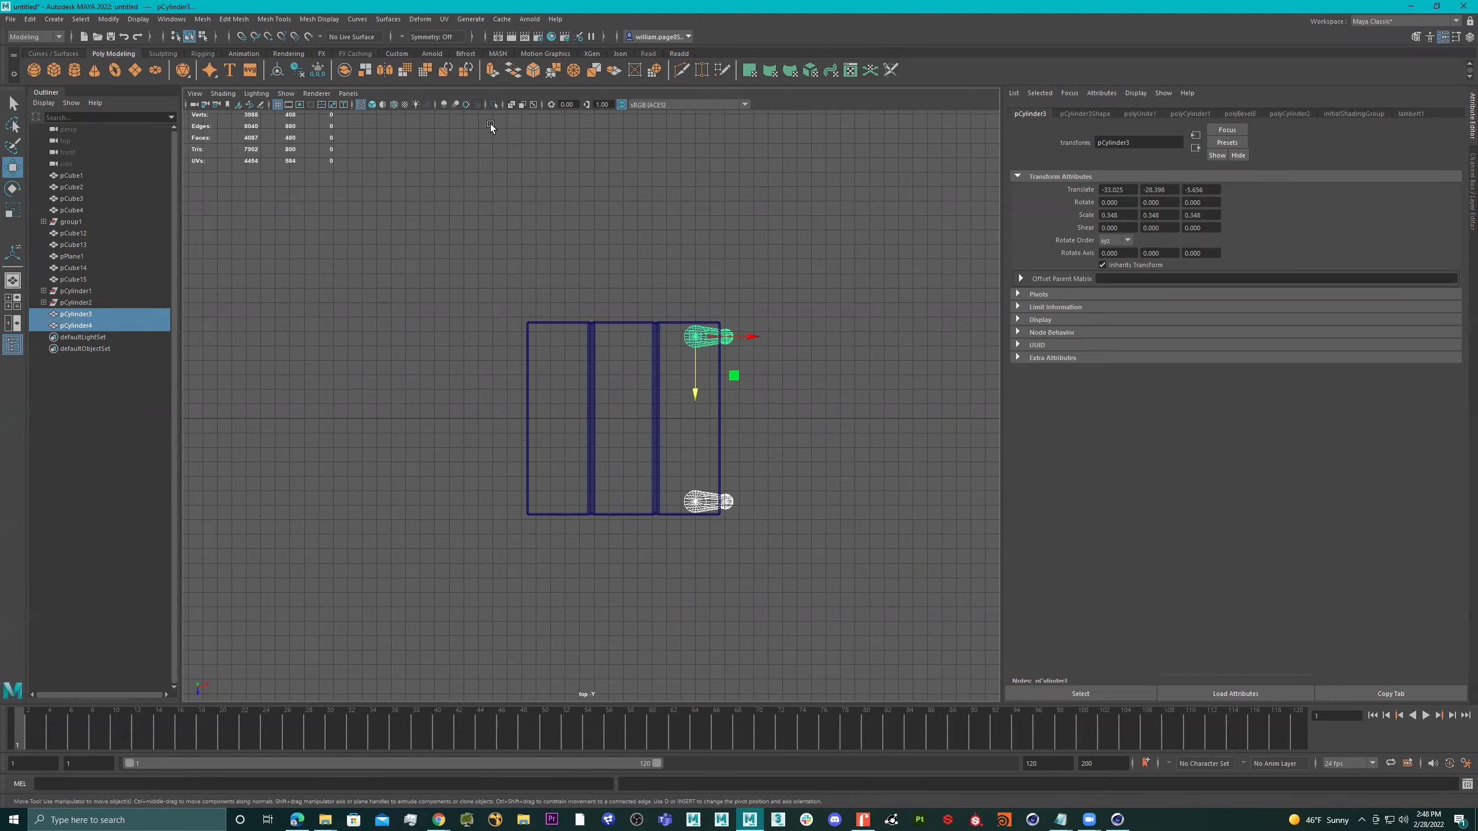
pyautogui.click(385, 70)
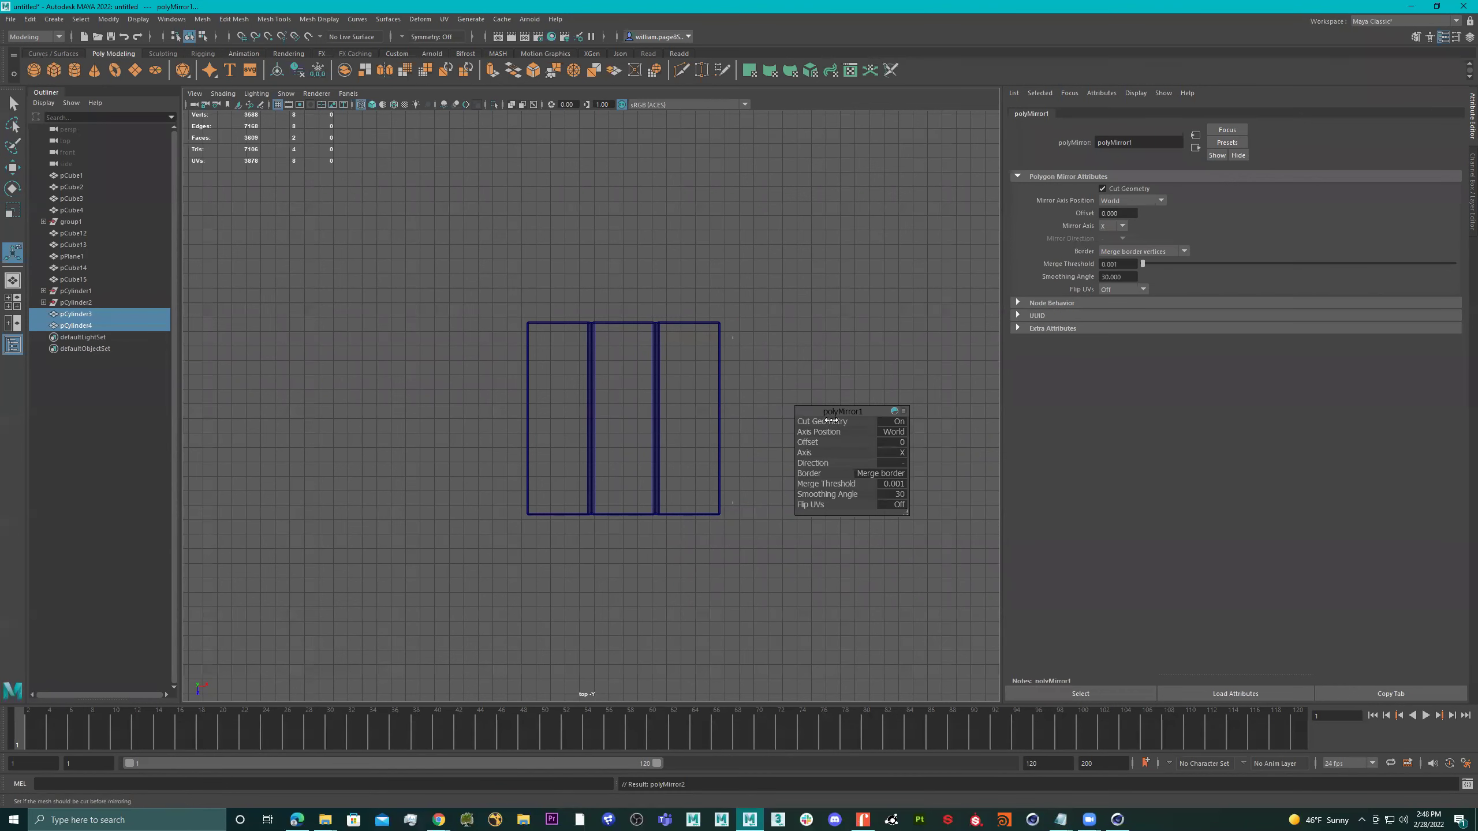
pyautogui.moveTo(831, 420); pyautogui.dragTo(646, 407)
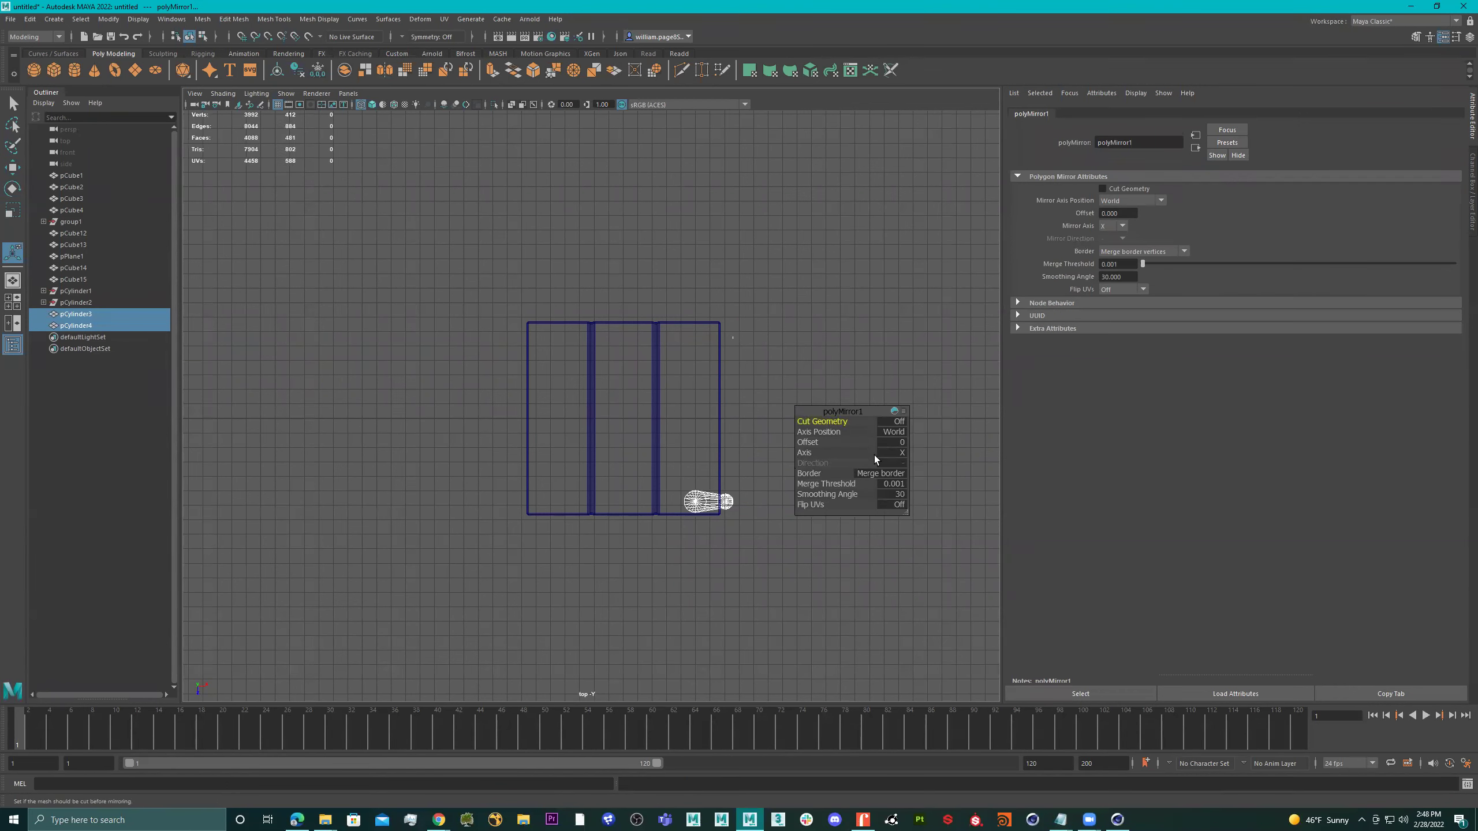
pyautogui.click(826, 453)
pyautogui.moveTo(805, 449); pyautogui.dragTo(930, 459)
pyautogui.press('space')
pyautogui.press('space')
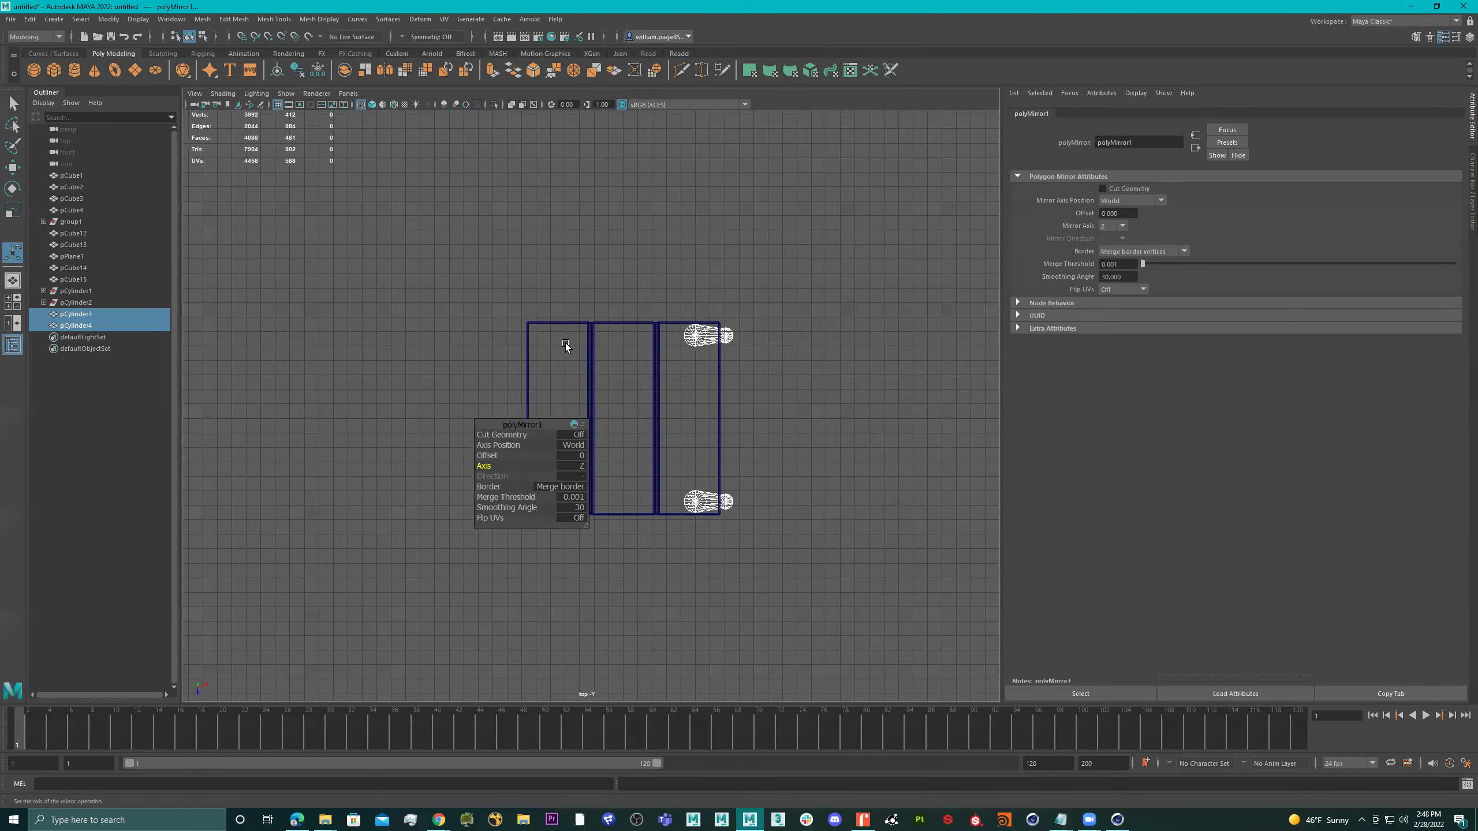
pyautogui.keyDown('alt'); pyautogui.moveTo(587, 343); pyautogui.dragTo(618, 290); pyautogui.keyUp('alt')
pyautogui.click(669, 412)
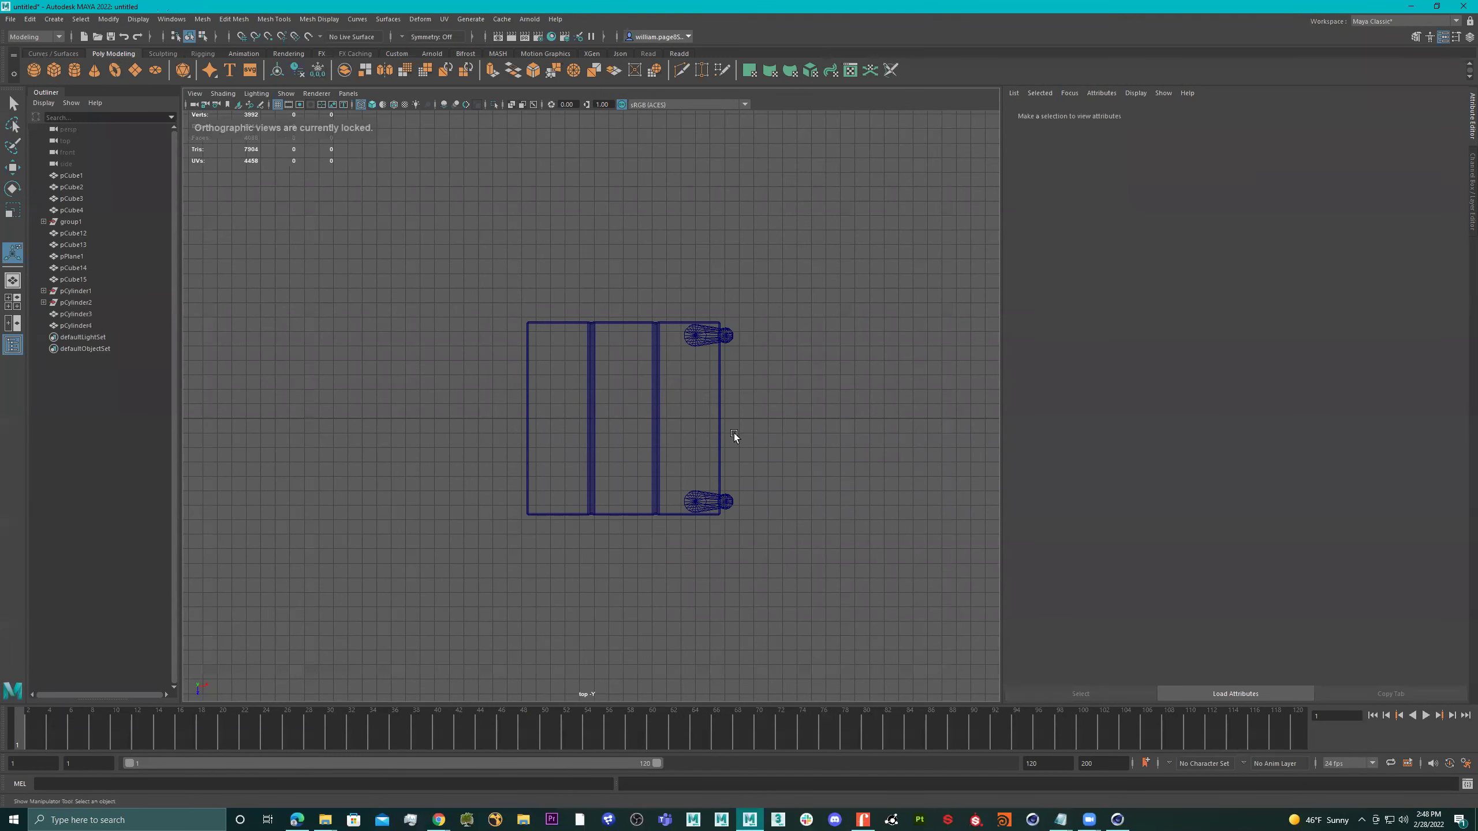
# Step: Try adjusting the mirror axis of the mirrored legs in the perspective view
pyautogui.press('space')
pyautogui.press('space')
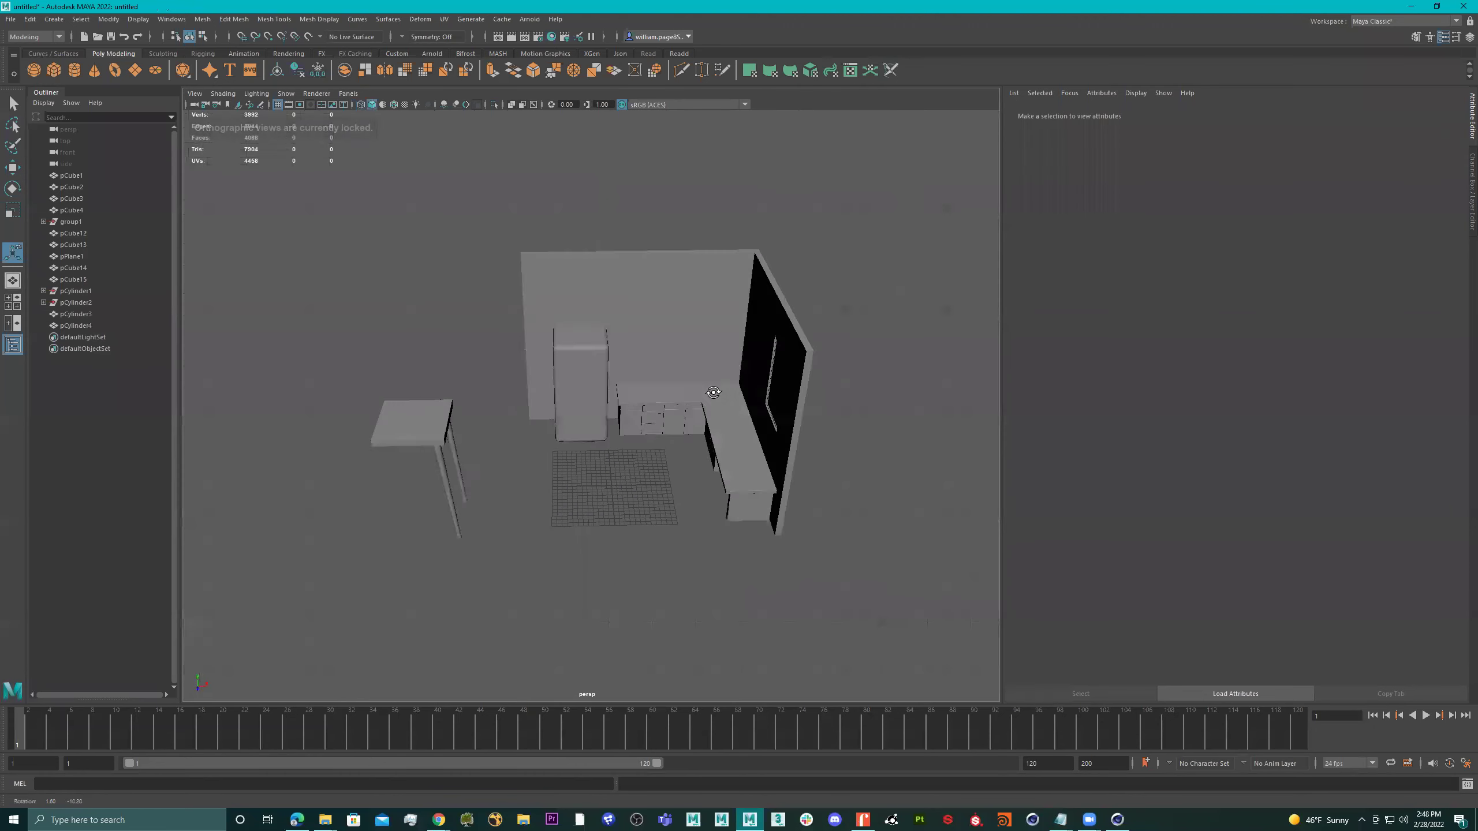
pyautogui.keyDown('alt'); pyautogui.moveTo(600, 373); pyautogui.dragTo(483, 378); pyautogui.keyUp('alt')
pyautogui.click(581, 423)
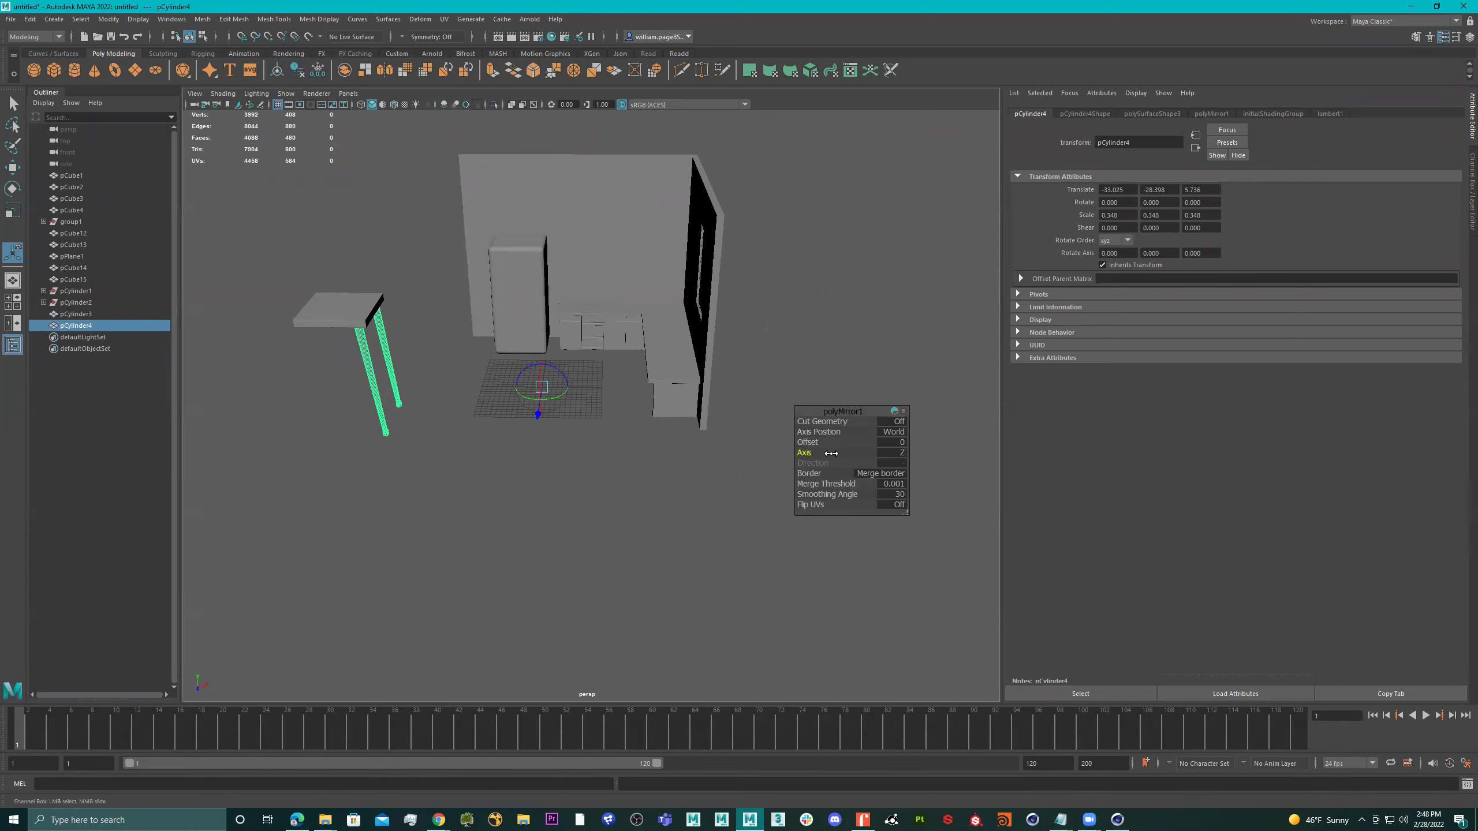
pyautogui.moveTo(946, 461); pyautogui.dragTo(778, 410)
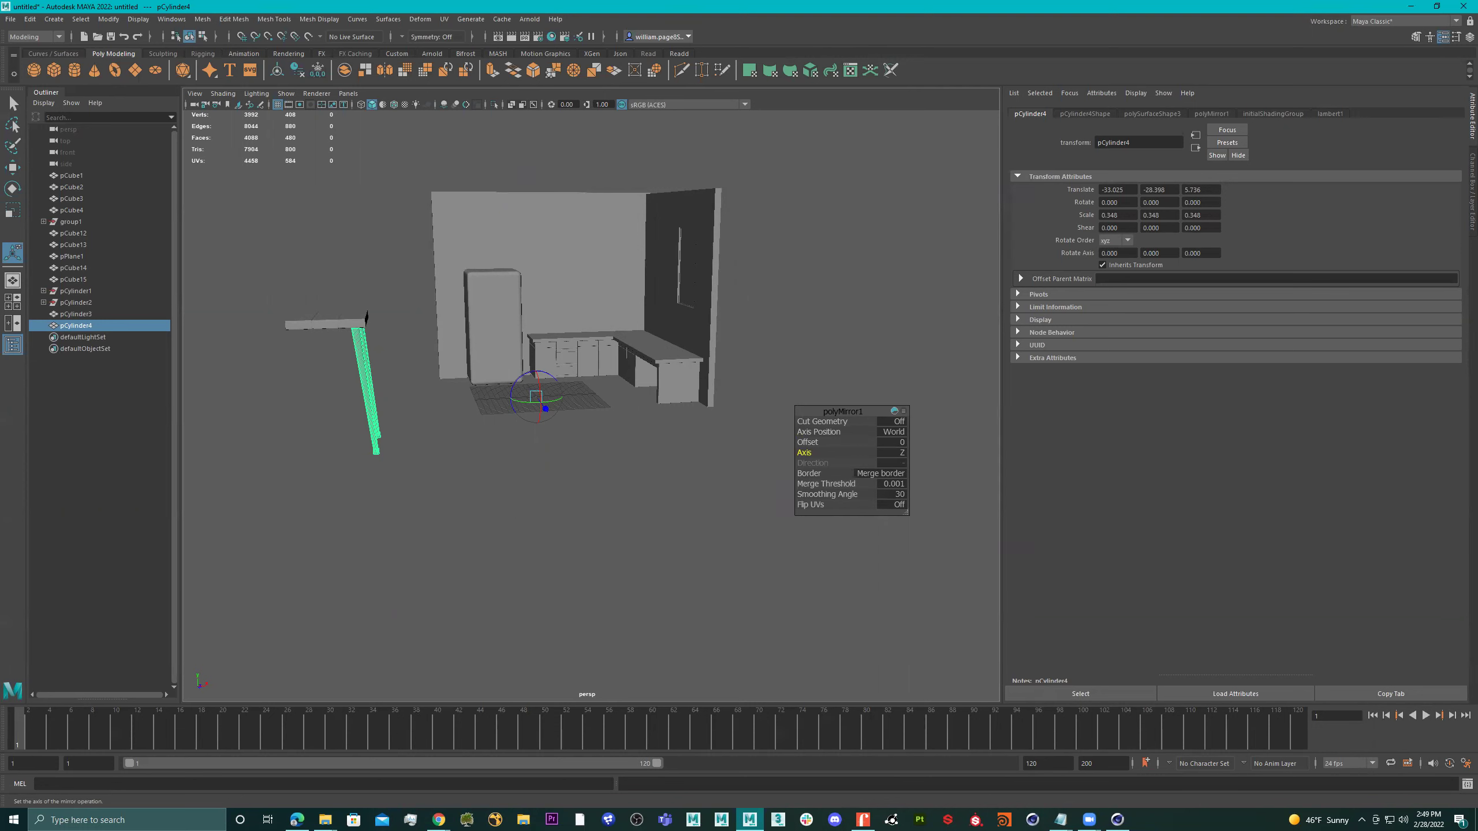
# Step: Examine the bar stools' seats and leg frames up close in the reference photo thumbnail_IMG-6033.jpg
pyautogui.hotkey('alt', 'Tab')
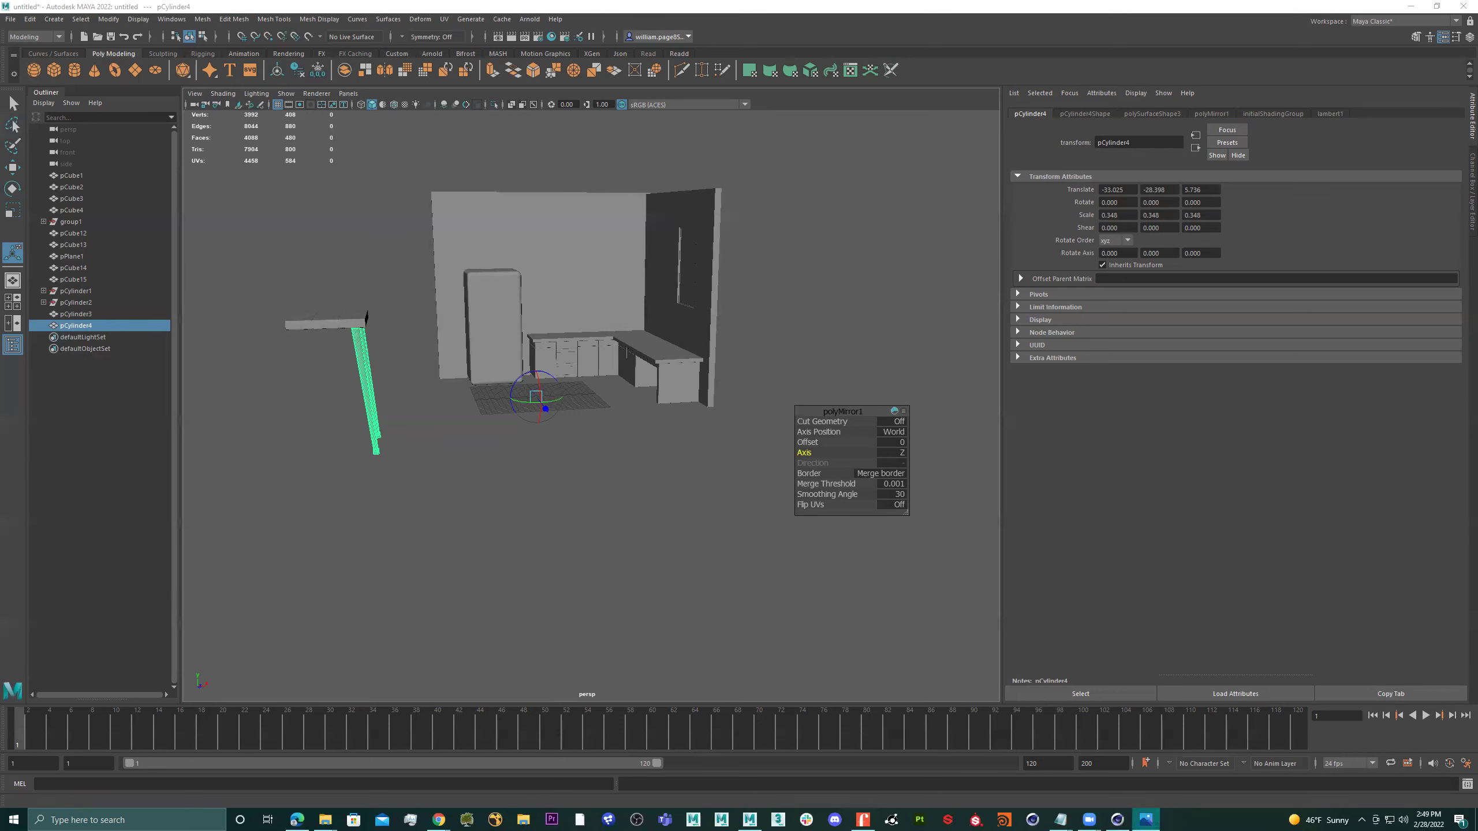
pyautogui.click(1145, 820)
pyautogui.scroll(5, 1189, 390)
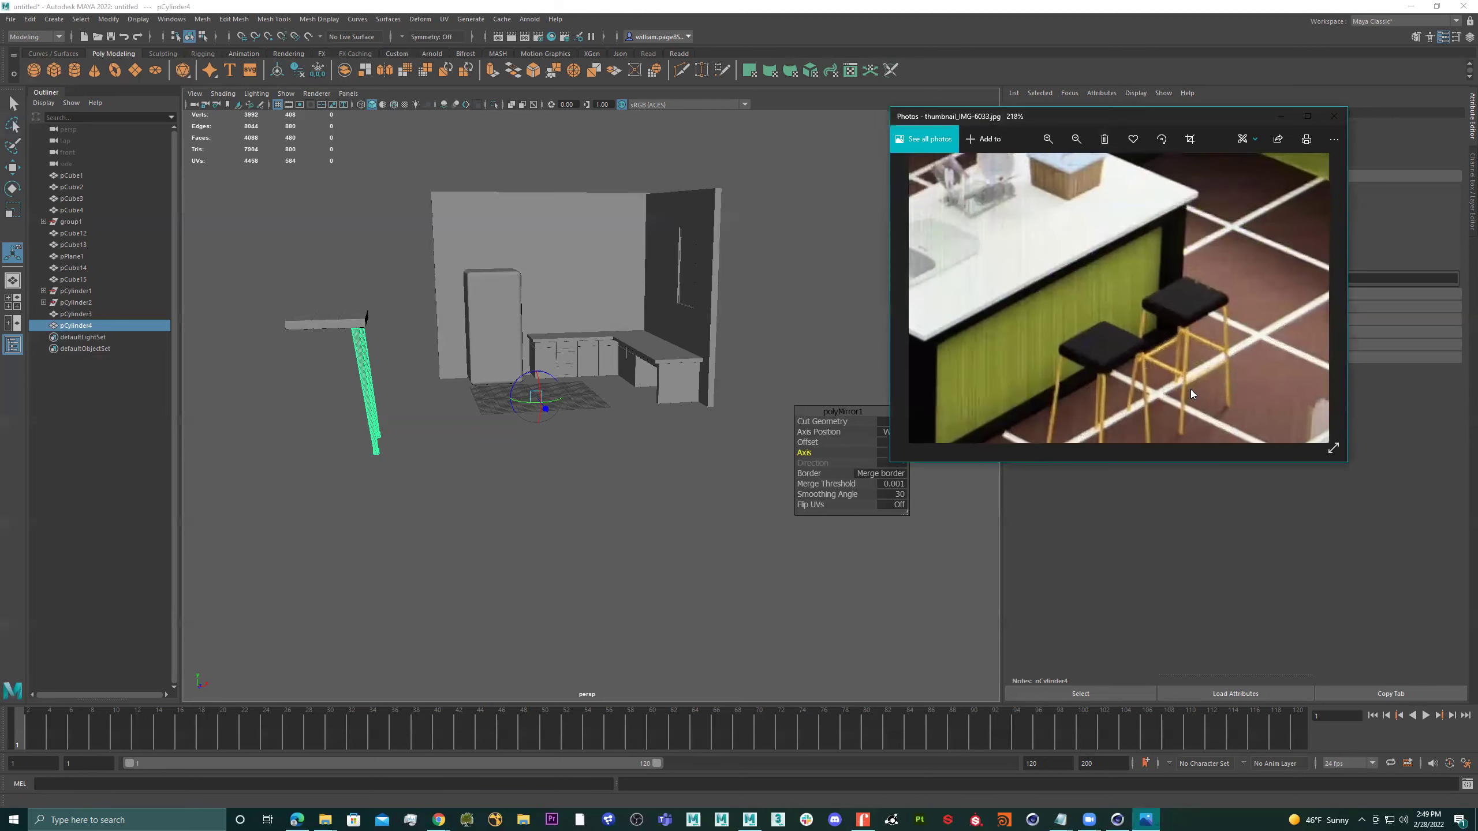
pyautogui.moveTo(1190, 390); pyautogui.dragTo(1188, 292)
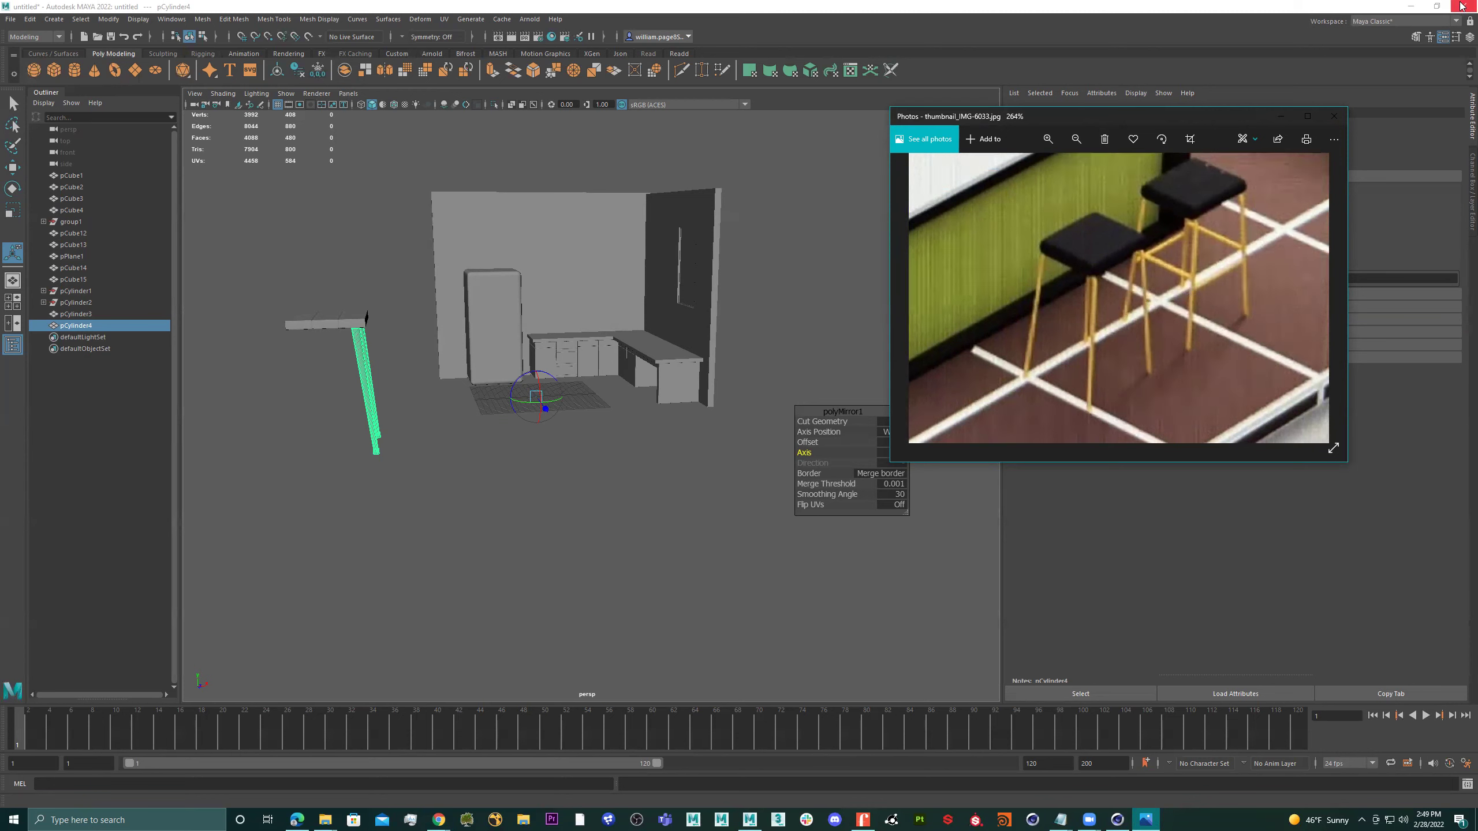
pyautogui.click(1333, 116)
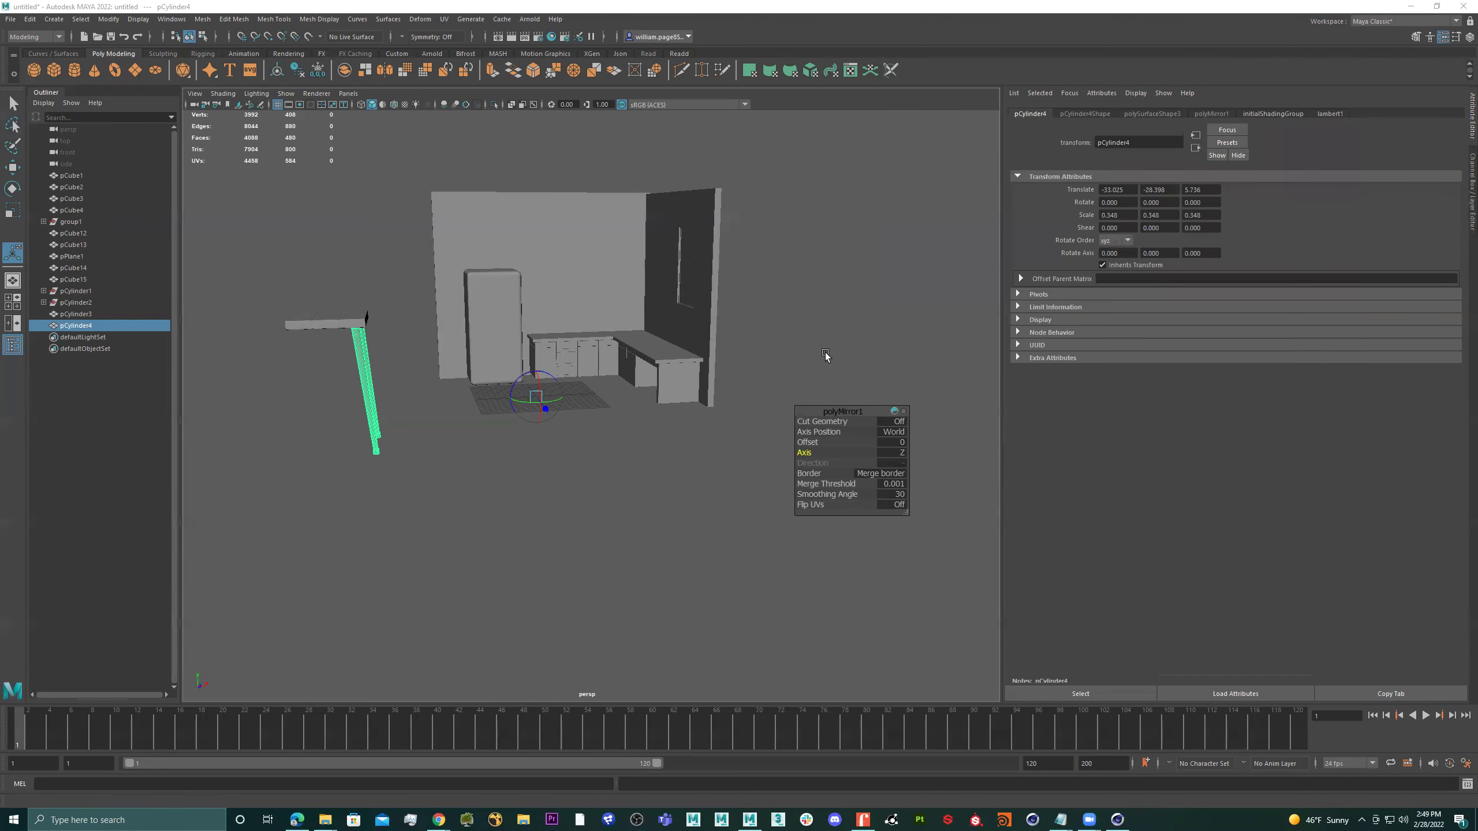
# Step: Delete the tapered legs beneath the slab
pyautogui.press('q')
pyautogui.keyDown('alt'); pyautogui.moveTo(445, 422); pyautogui.dragTo(673, 403); pyautogui.keyUp('alt')
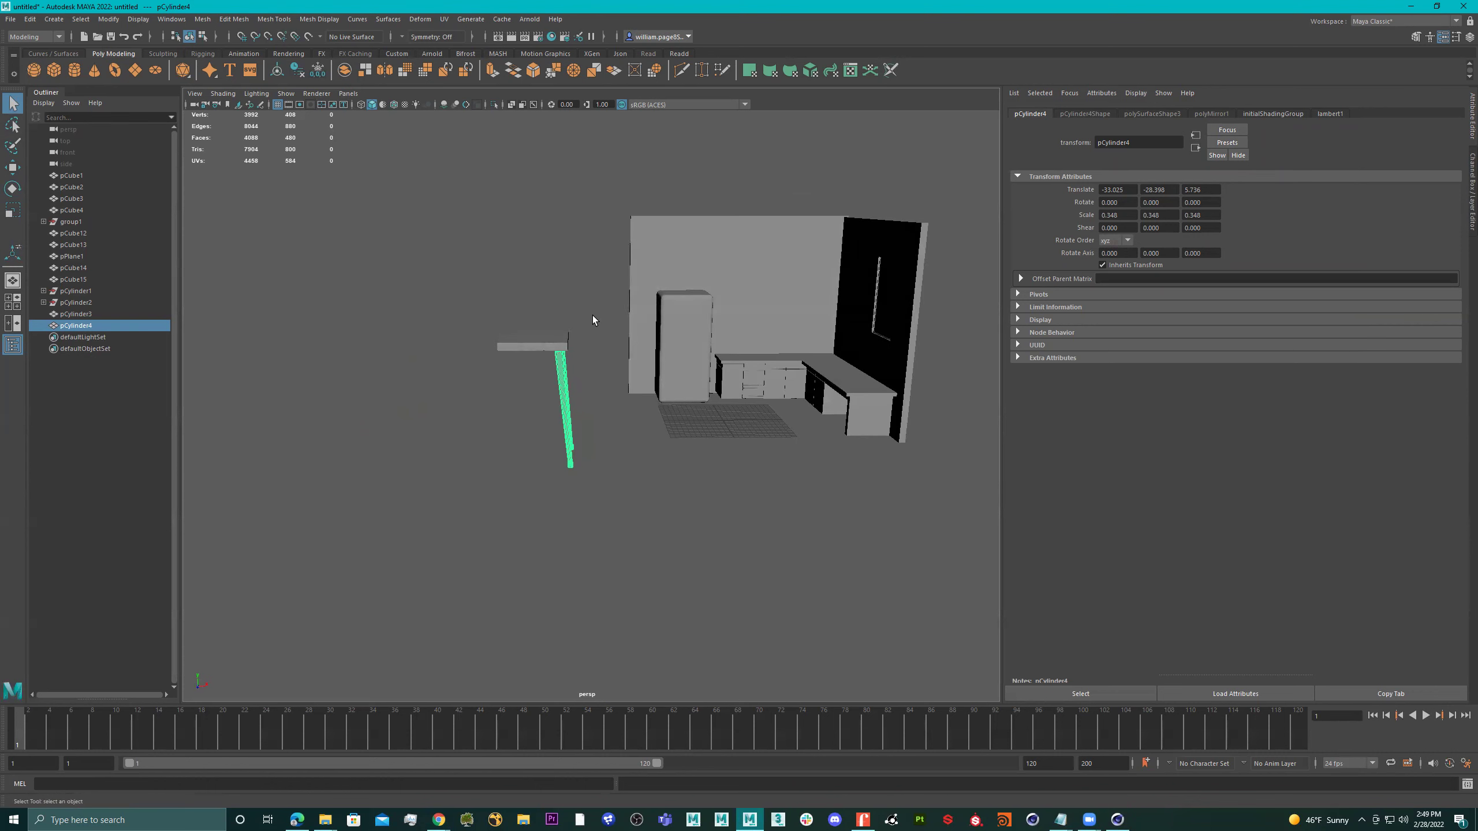
pyautogui.click(496, 313)
pyautogui.moveTo(590, 385); pyautogui.dragTo(540, 414)
pyautogui.press('Delete')
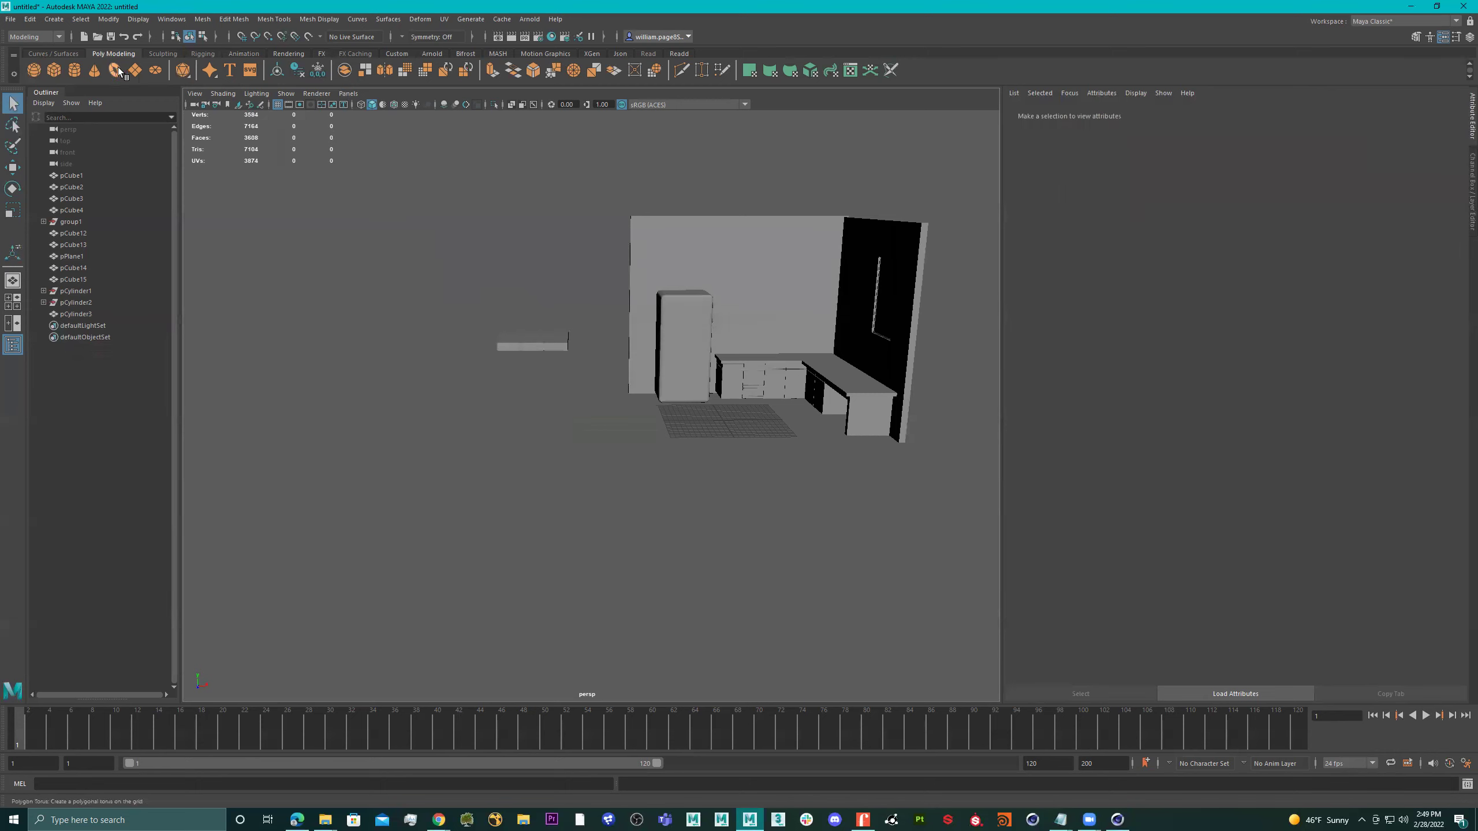
# Step: Create a polygon cylinder, stretch its height to a Y scale of about 14.25, and place it upright beside the slab
pyautogui.click(74, 70)
pyautogui.scroll(3, 811, 413)
pyautogui.press('r')
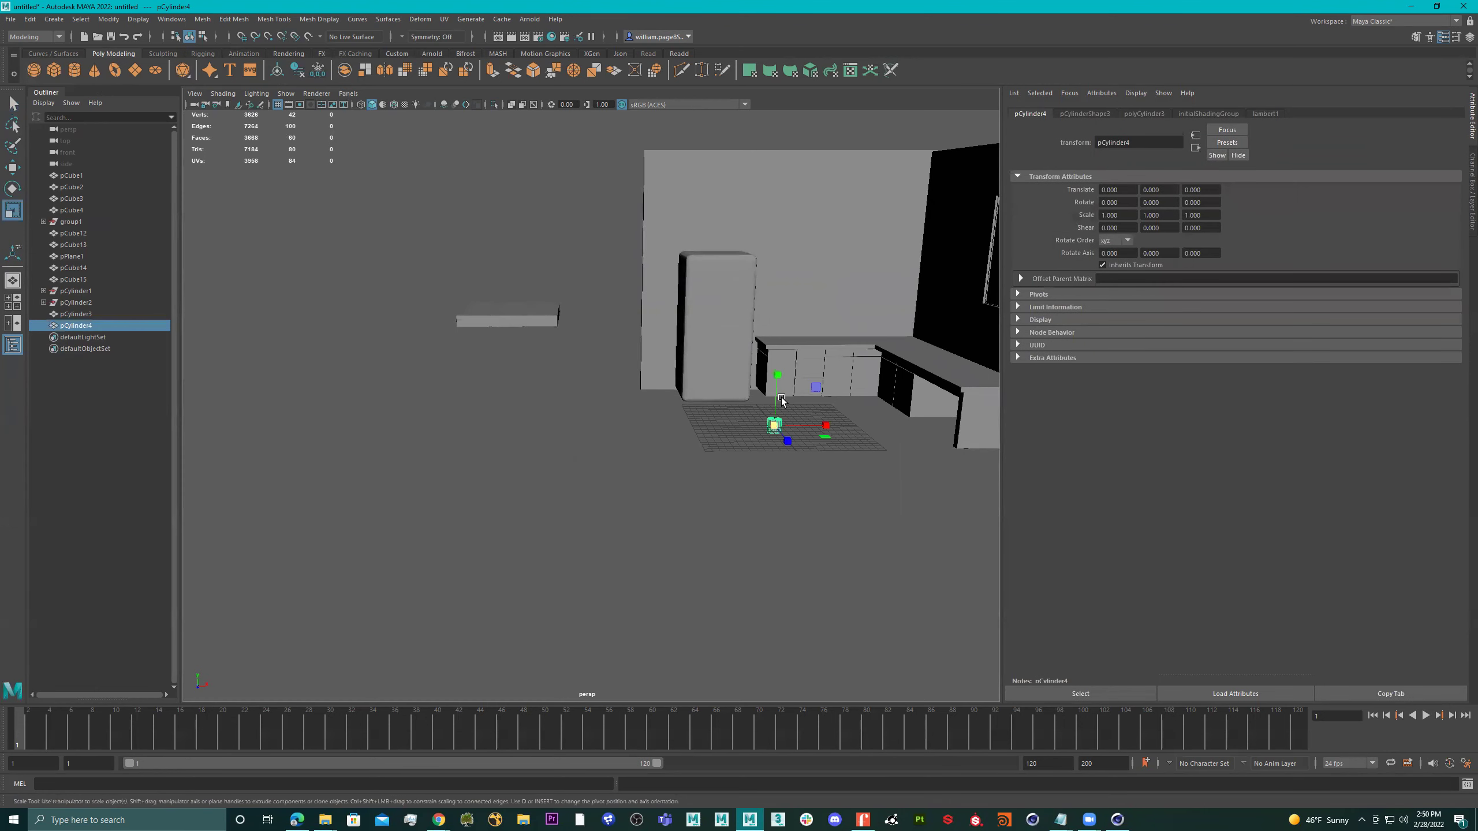
pyautogui.moveTo(780, 393); pyautogui.dragTo(750, 224)
pyautogui.click(781, 428)
pyautogui.moveTo(778, 375); pyautogui.dragTo(781, 342)
pyautogui.press('w')
pyautogui.moveTo(828, 427); pyautogui.dragTo(646, 425)
pyautogui.moveTo(594, 378); pyautogui.dragTo(573, 282)
# Step: Lay a duplicate of the tall cylinder horizontally above the slab and combine the two cylinders into one mesh
pyautogui.hotkey('ctrl', 'd')
pyautogui.press('e')
pyautogui.press('w')
pyautogui.keyDown('alt'); pyautogui.moveTo(573, 283); pyautogui.dragTo(541, 229); pyautogui.keyUp('alt')
pyautogui.moveTo(595, 276); pyautogui.dragTo(589, 275)
pyautogui.keyDown('shift'); pyautogui.click(647, 314); pyautogui.keyUp('shift')
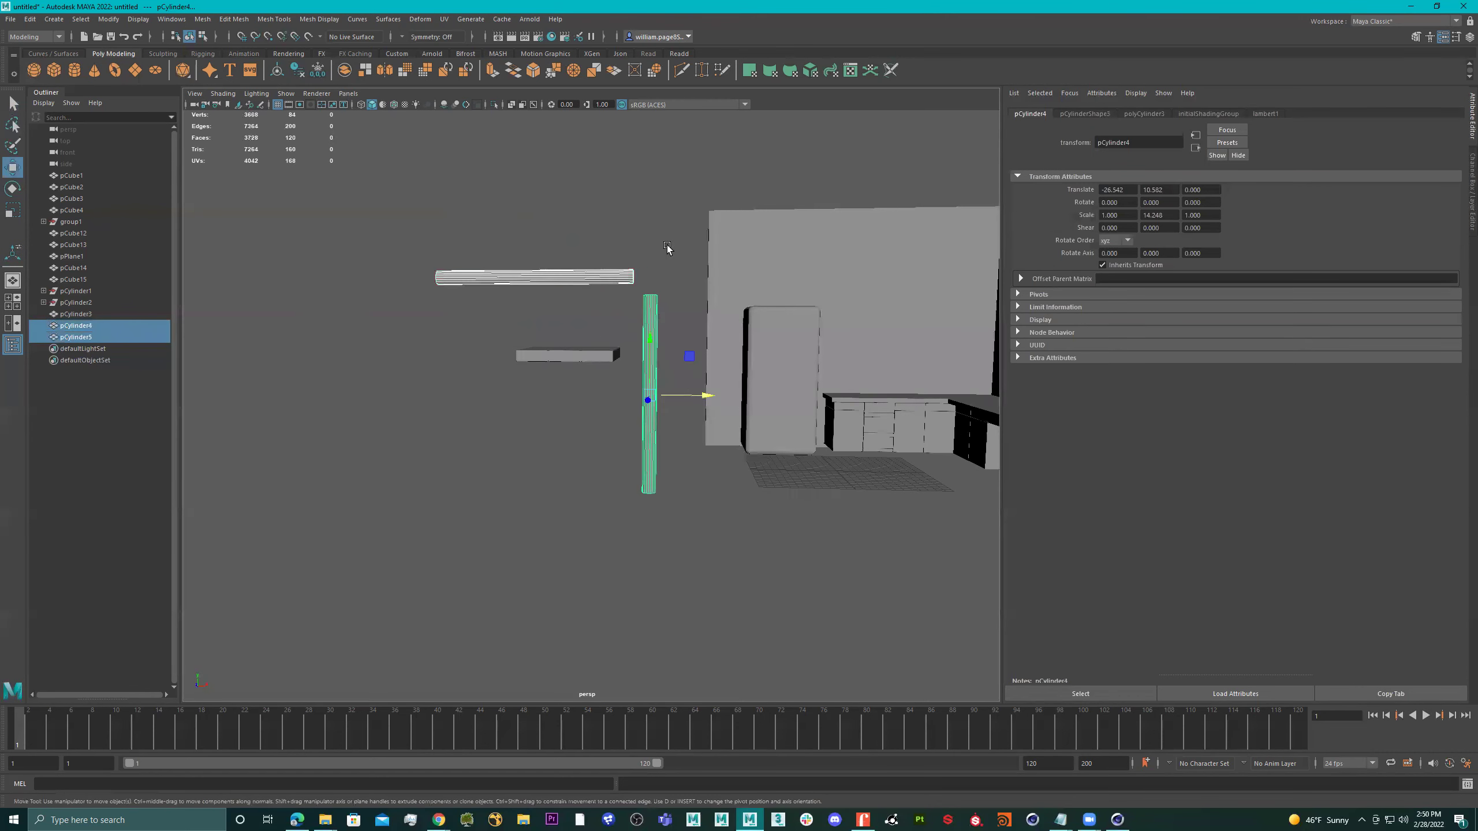
pyautogui.keyDown('shift'); pyautogui.moveTo(668, 244); pyautogui.dragTo(663, 488, button='right'); pyautogui.keyUp('shift')
pyautogui.keyDown('alt'); pyautogui.moveTo(663, 407); pyautogui.dragTo(653, 326); pyautogui.keyUp('alt')
pyautogui.moveTo(652, 308); pyautogui.dragTo(651, 343, button='right')
pyautogui.moveTo(682, 237); pyautogui.dragTo(616, 313)
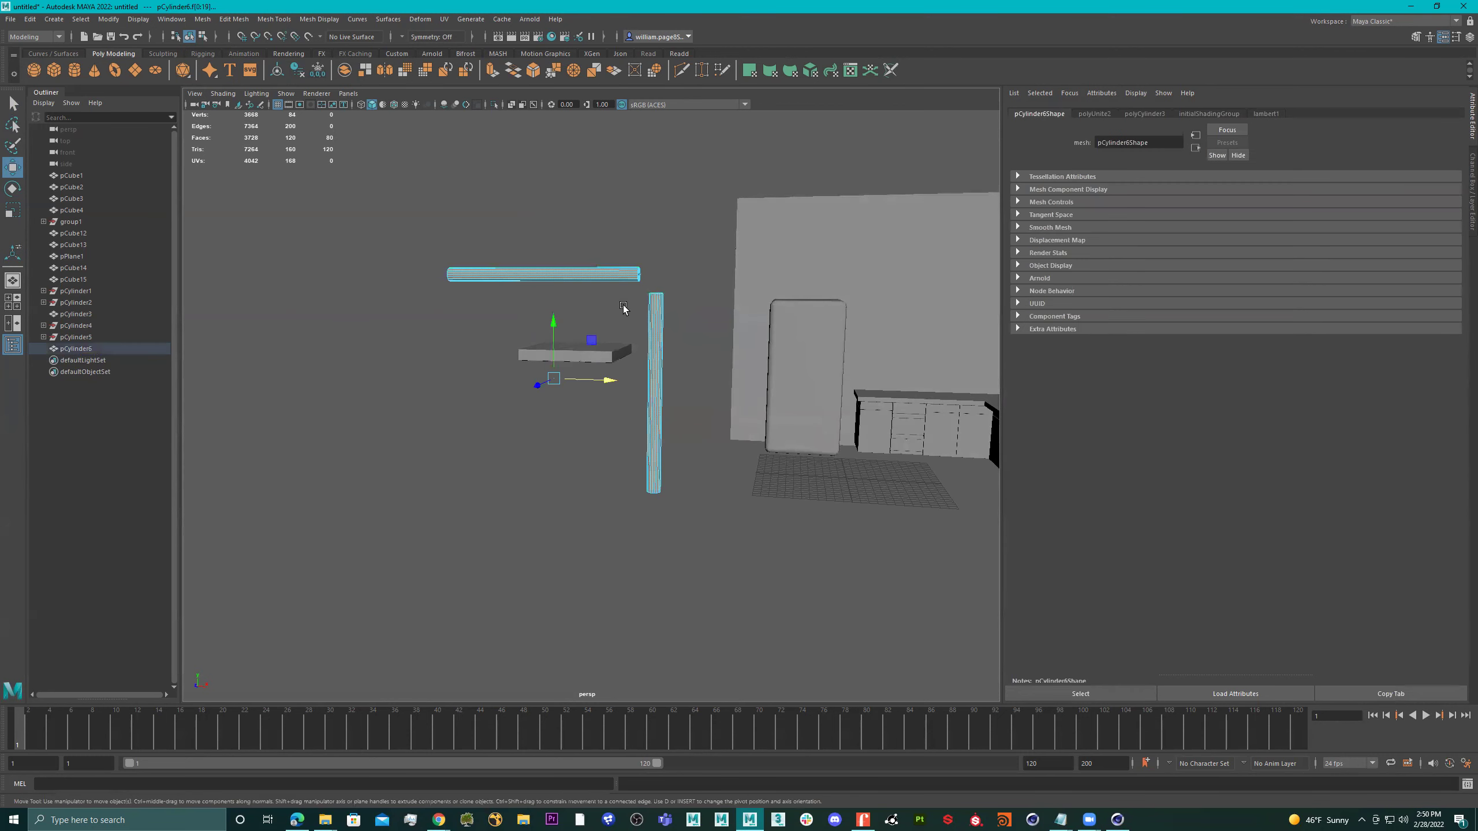
pyautogui.keyDown('ctrl'); pyautogui.moveTo(404, 235); pyautogui.dragTo(596, 367); pyautogui.keyUp('ctrl')
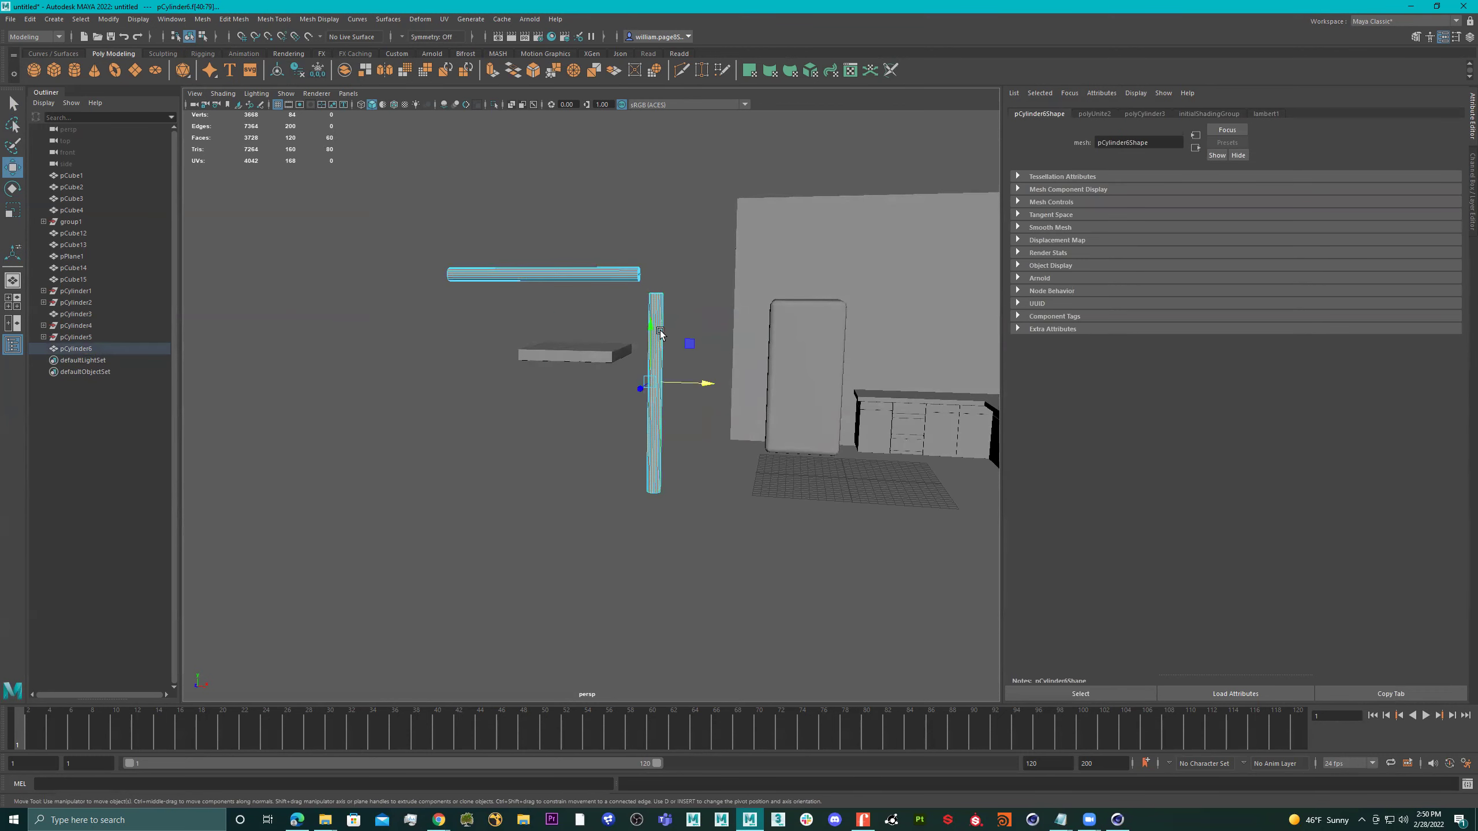
pyautogui.press('4')
pyautogui.keyDown('alt'); pyautogui.moveTo(593, 264); pyautogui.dragTo(668, 328); pyautogui.keyUp('alt')
pyautogui.click(768, 301)
# Step: Bridge the facing end-cap faces of the horizontal and vertical cylinders to join them at the corner
pyautogui.moveTo(668, 326); pyautogui.dragTo(671, 363, button='right')
pyautogui.moveTo(743, 185); pyautogui.dragTo(563, 340)
pyautogui.keyDown('alt'); pyautogui.moveTo(672, 324); pyautogui.dragTo(640, 309); pyautogui.keyUp('alt')
pyautogui.keyDown('ctrl'); pyautogui.moveTo(302, 210); pyautogui.dragTo(460, 349); pyautogui.keyUp('ctrl')
pyautogui.keyDown('ctrl'); pyautogui.moveTo(780, 452); pyautogui.dragTo(541, 644); pyautogui.keyUp('ctrl')
pyautogui.moveTo(665, 333)
pyautogui.keyDown('alt'); pyautogui.mouseDown()
pyautogui.moveTo(878, 322)
pyautogui.moveTo(698, 386)
pyautogui.moveTo(681, 369)
pyautogui.moveTo(704, 309)
pyautogui.moveTo(732, 352)
pyautogui.moveTo(748, 311)
pyautogui.mouseUp(); pyautogui.keyUp('alt')
pyautogui.press('5')
pyautogui.keyDown('shift'); pyautogui.rightClick(749, 313); pyautogui.keyUp('shift')
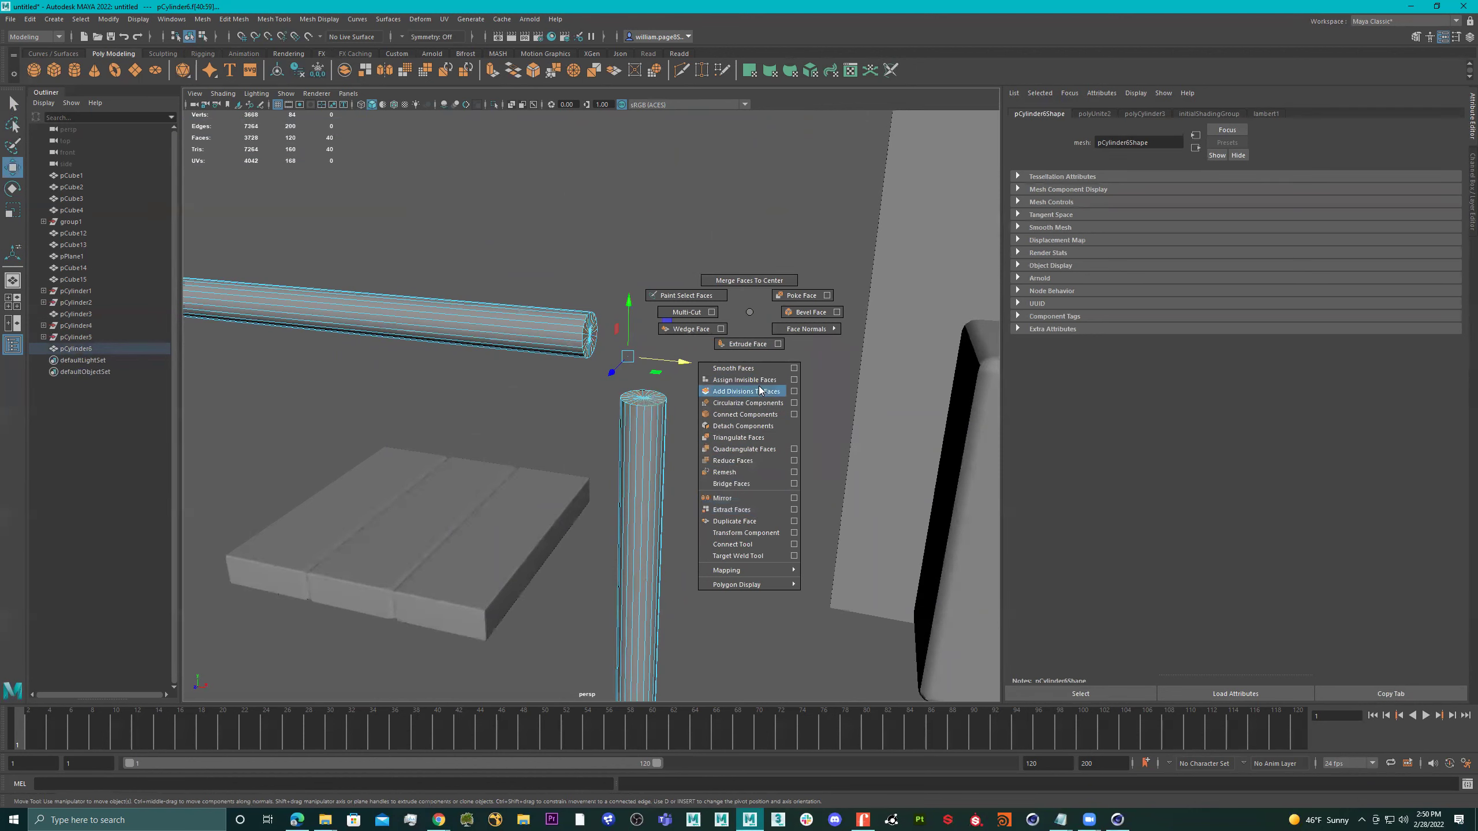
pyautogui.click(739, 488)
pyautogui.keyDown('alt'); pyautogui.moveTo(692, 439); pyautogui.dragTo(675, 404, button='middle'); pyautogui.keyUp('alt')
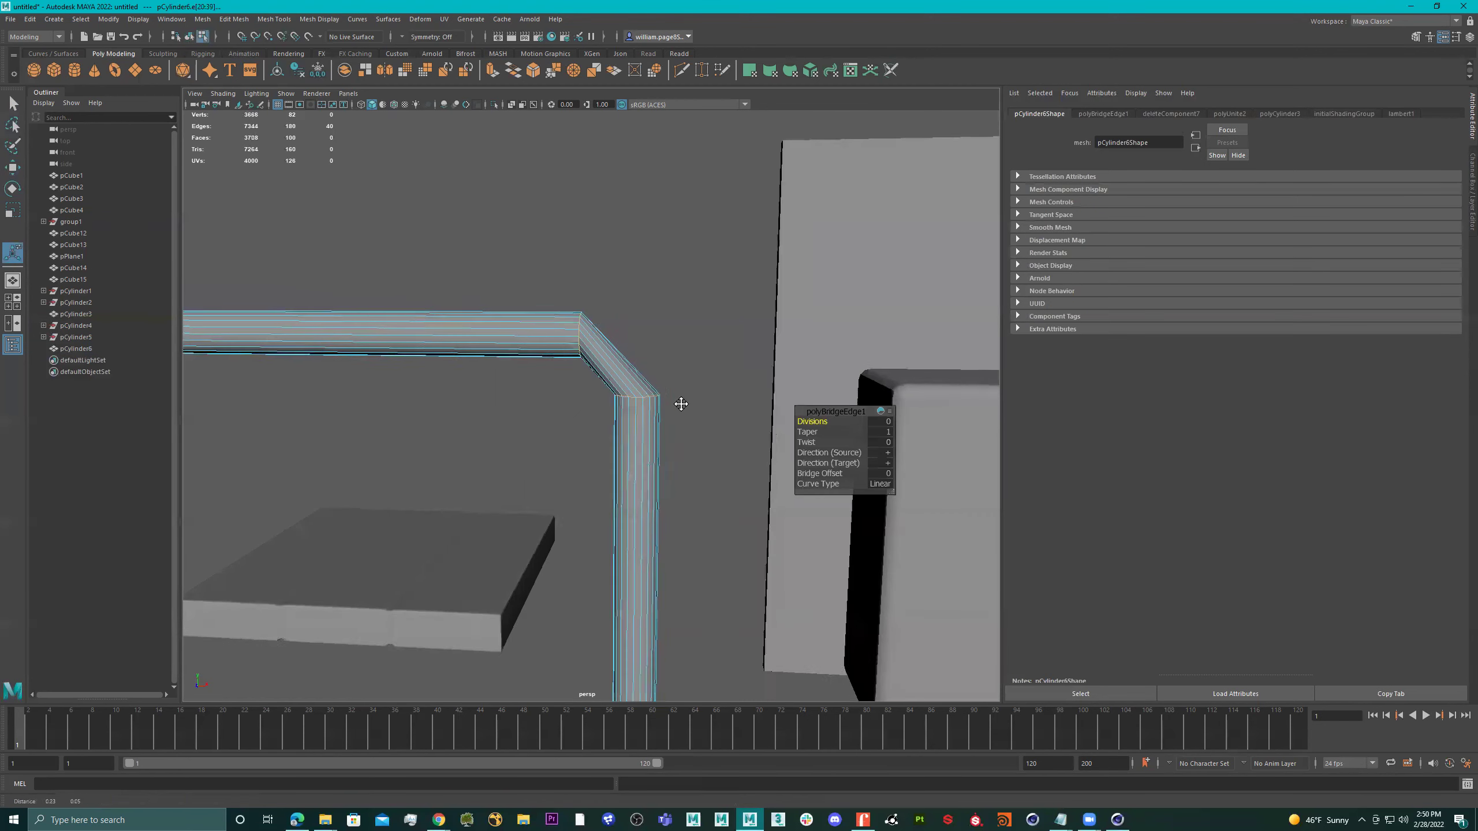
# Step: Round the bridged corner with the Blend curve type and 11 divisions, and return to object selection
pyautogui.moveTo(815, 421); pyautogui.dragTo(836, 421)
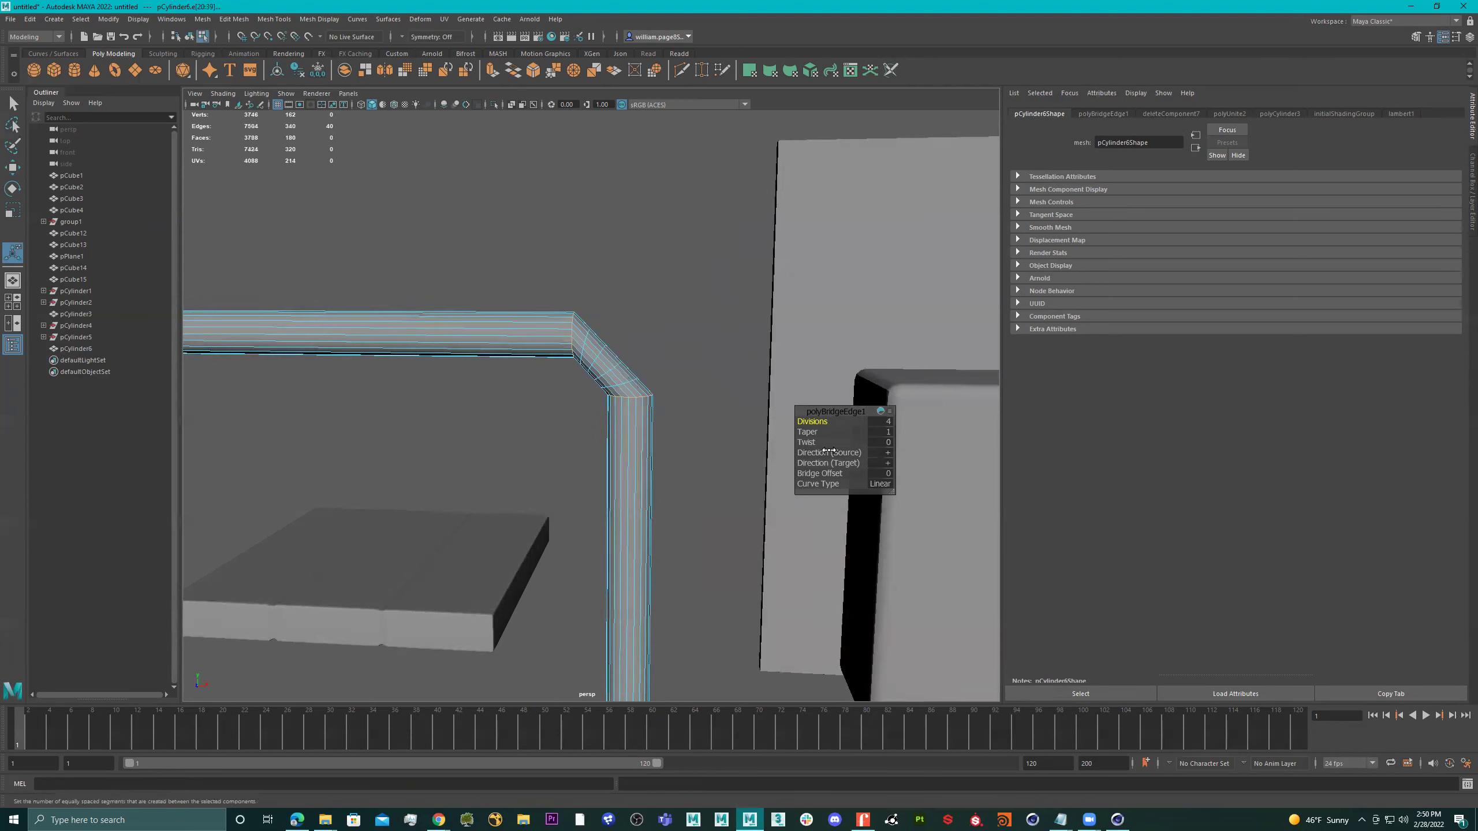
pyautogui.moveTo(812, 484); pyautogui.dragTo(866, 482)
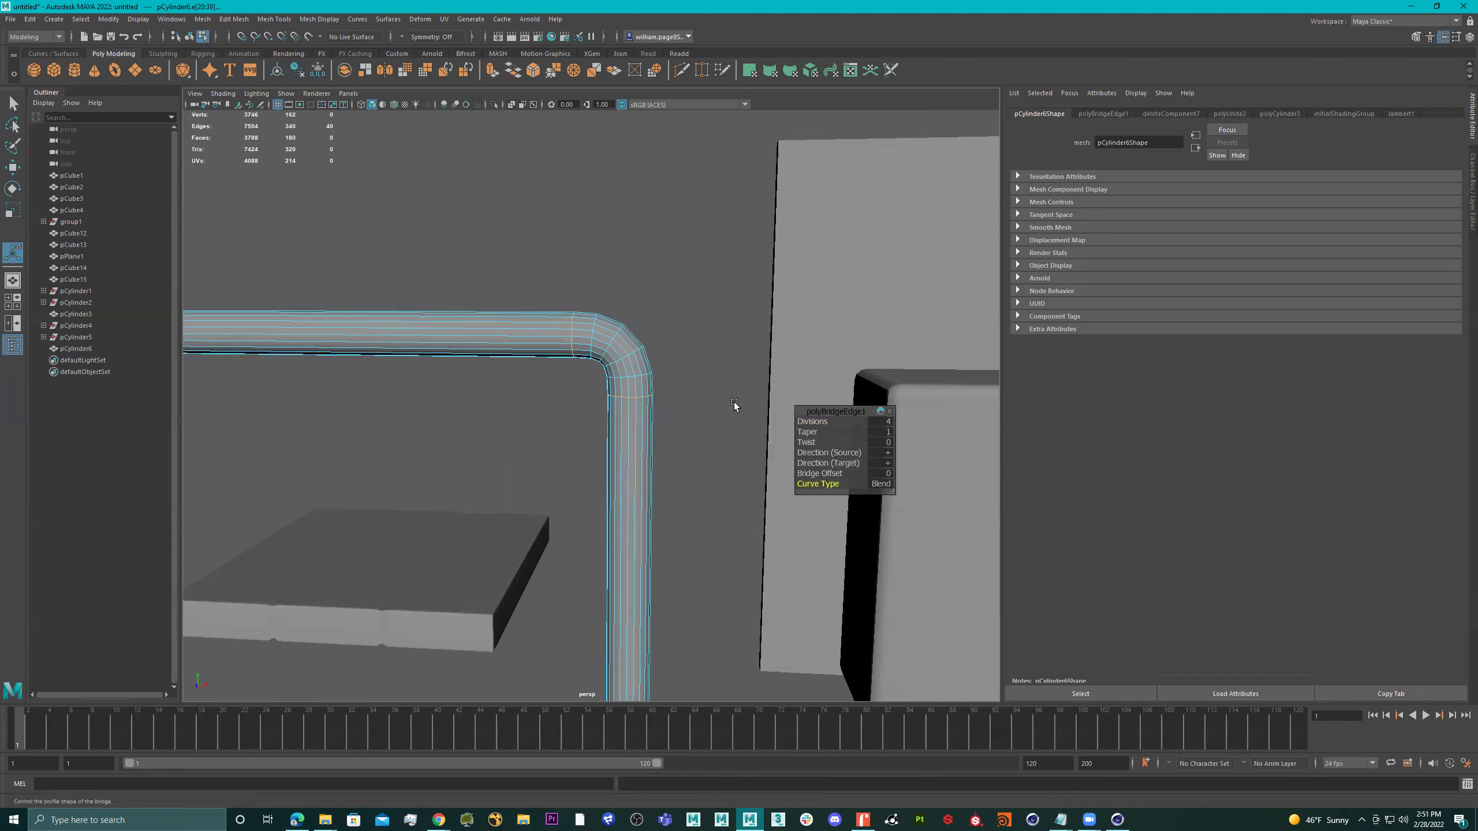
pyautogui.moveTo(813, 484)
pyautogui.mouseDown(button='middle')
pyautogui.moveTo(887, 484)
pyautogui.moveTo(808, 474)
pyautogui.mouseUp(button='middle')
pyautogui.click(812, 422)
pyautogui.moveTo(813, 421); pyautogui.dragTo(842, 423, button='middle')
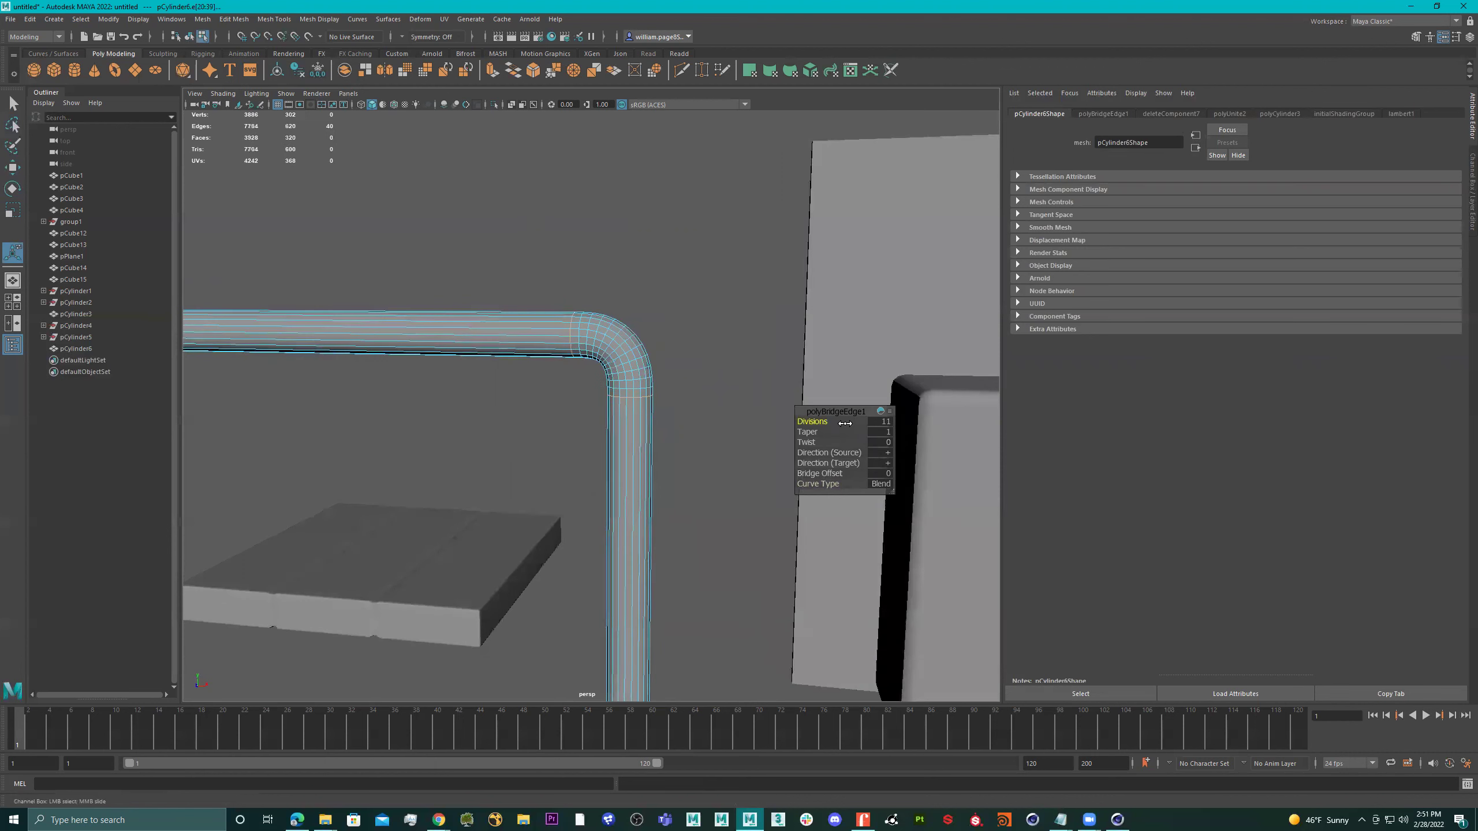
pyautogui.moveTo(625, 352); pyautogui.dragTo(597, 307, button='right')
pyautogui.keyDown('alt'); pyautogui.moveTo(597, 307); pyautogui.dragTo(670, 287); pyautogui.keyUp('alt')
pyautogui.keyDown('alt'); pyautogui.moveTo(669, 287); pyautogui.dragTo(587, 306, button='right'); pyautogui.keyUp('alt')
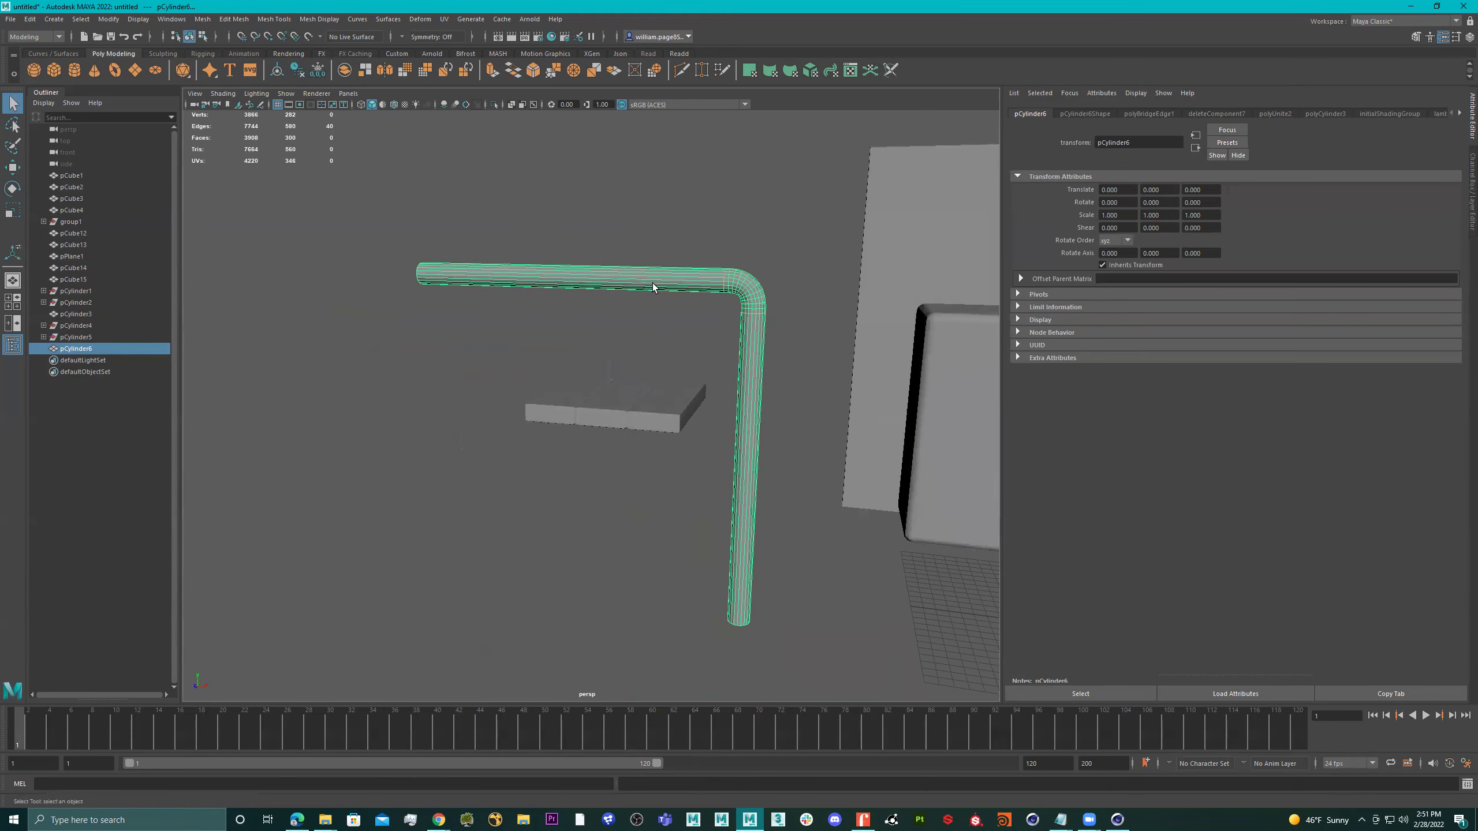
# Step: Duplicate the bent tube and move the copy along X to a Translate X of about -23.4
pyautogui.keyDown('alt'); pyautogui.moveTo(933, 237); pyautogui.dragTo(731, 301); pyautogui.keyUp('alt')
pyautogui.keyDown('alt'); pyautogui.moveTo(663, 330); pyautogui.dragTo(429, 277, button='right'); pyautogui.keyUp('alt')
pyautogui.moveTo(324, 259); pyautogui.dragTo(664, 293)
pyautogui.press('w')
pyautogui.moveTo(676, 281)
pyautogui.mouseDown(button='right')
pyautogui.moveTo(841, 182)
pyautogui.moveTo(674, 255)
pyautogui.mouseUp(button='right')
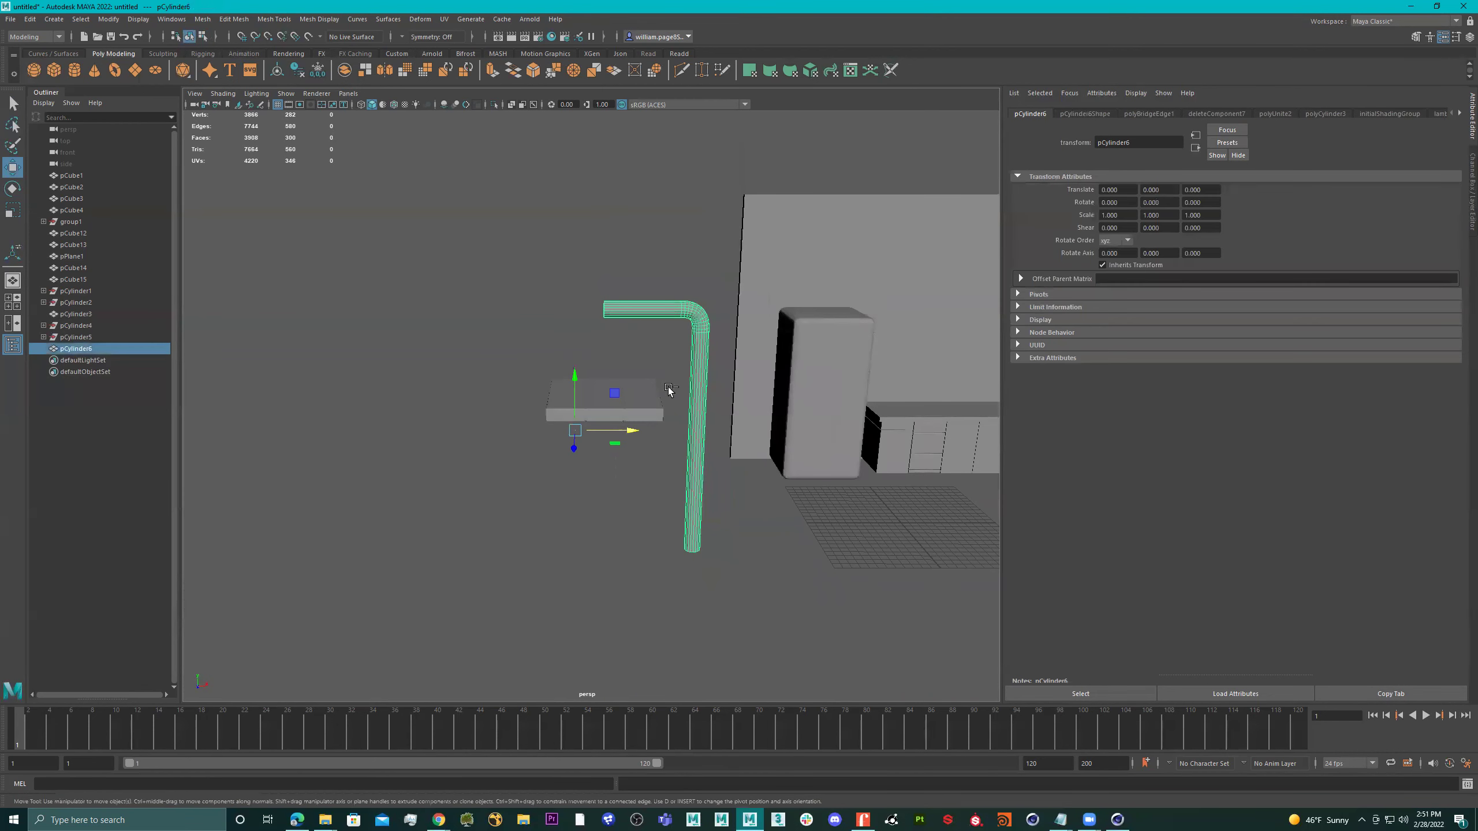
pyautogui.hotkey('ctrl', 'd')
pyautogui.moveTo(630, 428); pyautogui.dragTo(431, 428)
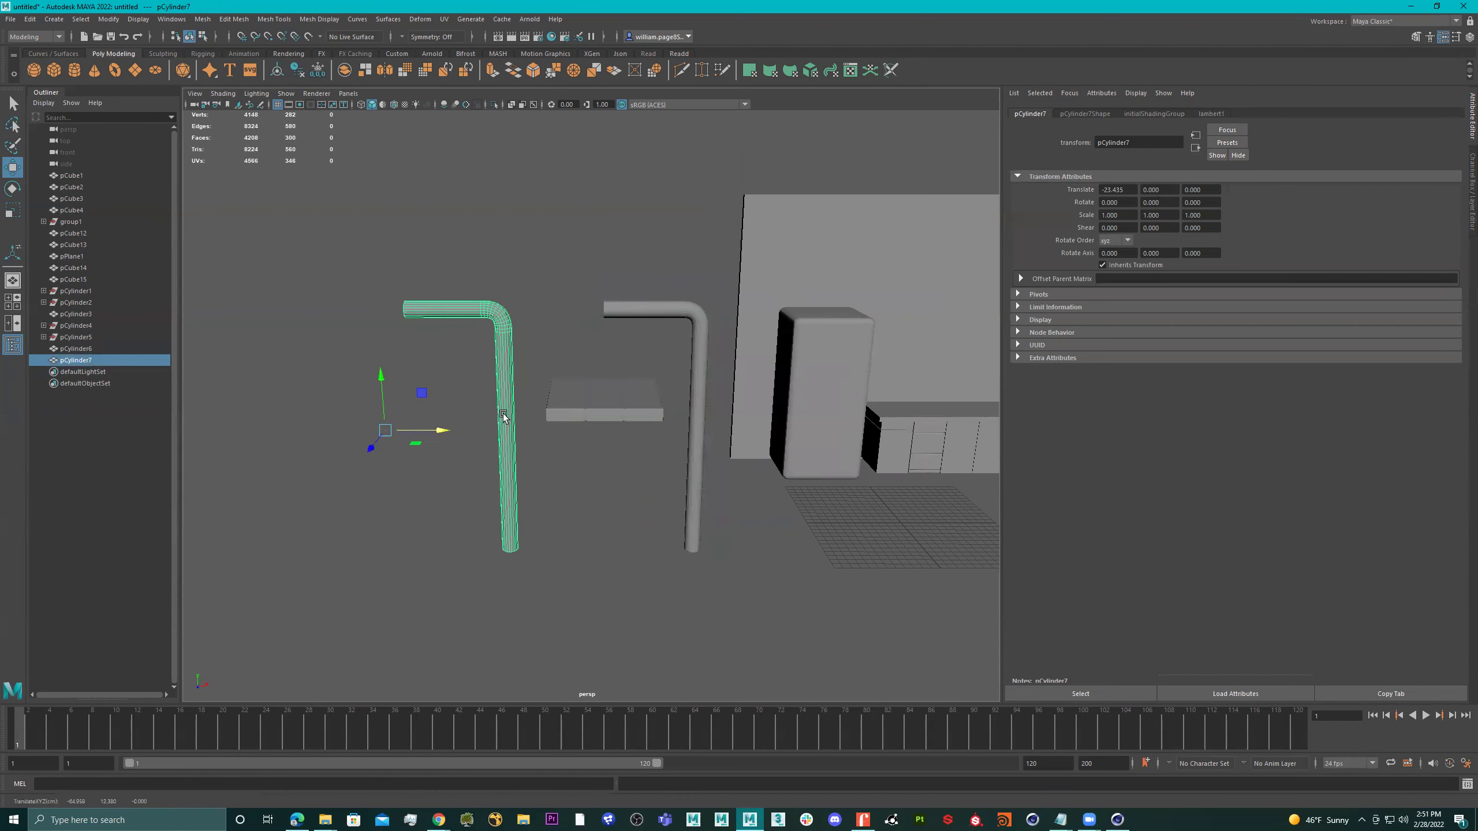
# Step: Center the copy's pivot, turn it around its vertical axis to face the original tube, and leave a small gap between them
pyautogui.press('e')
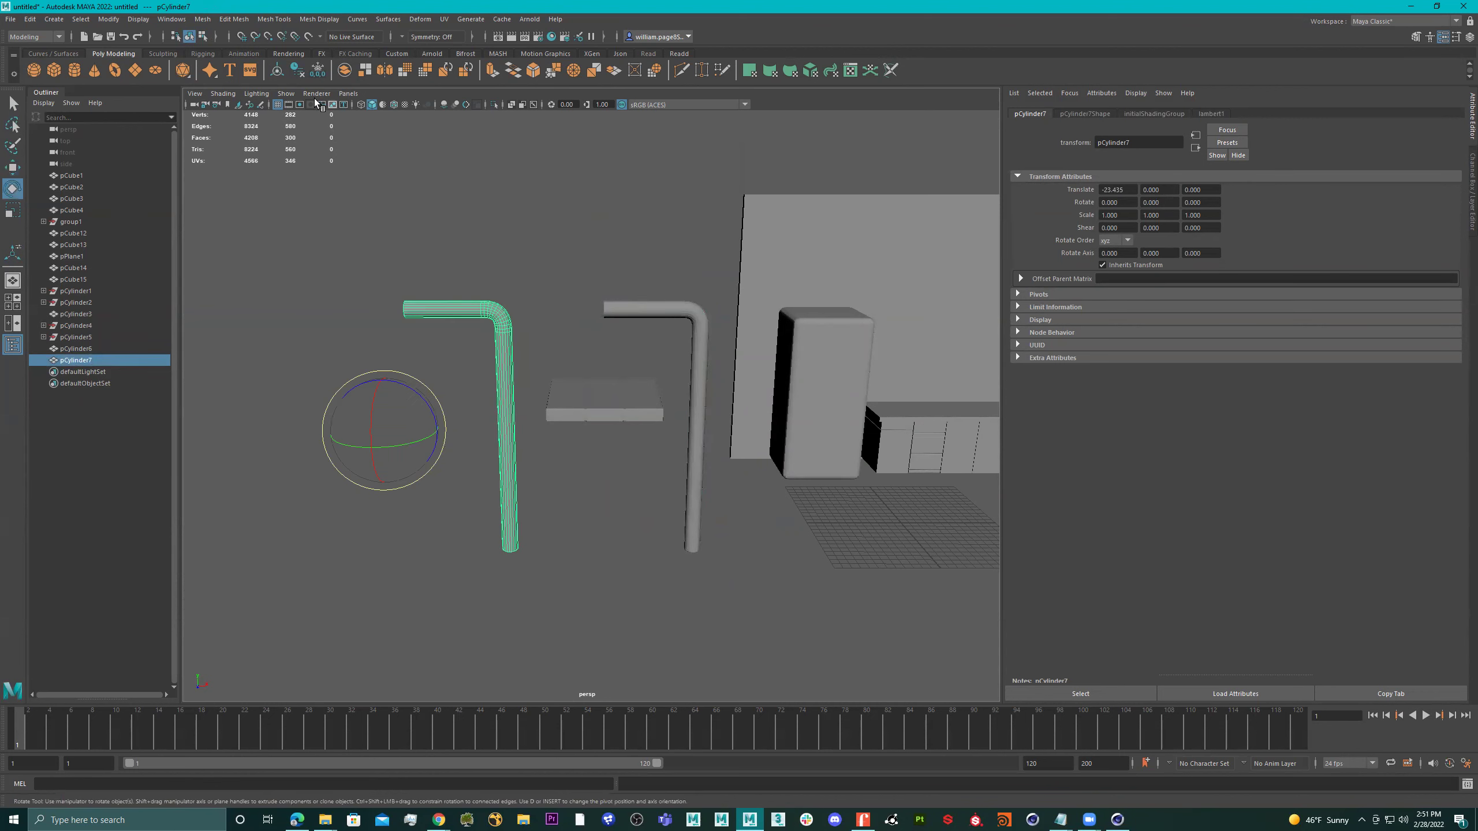
pyautogui.click(278, 70)
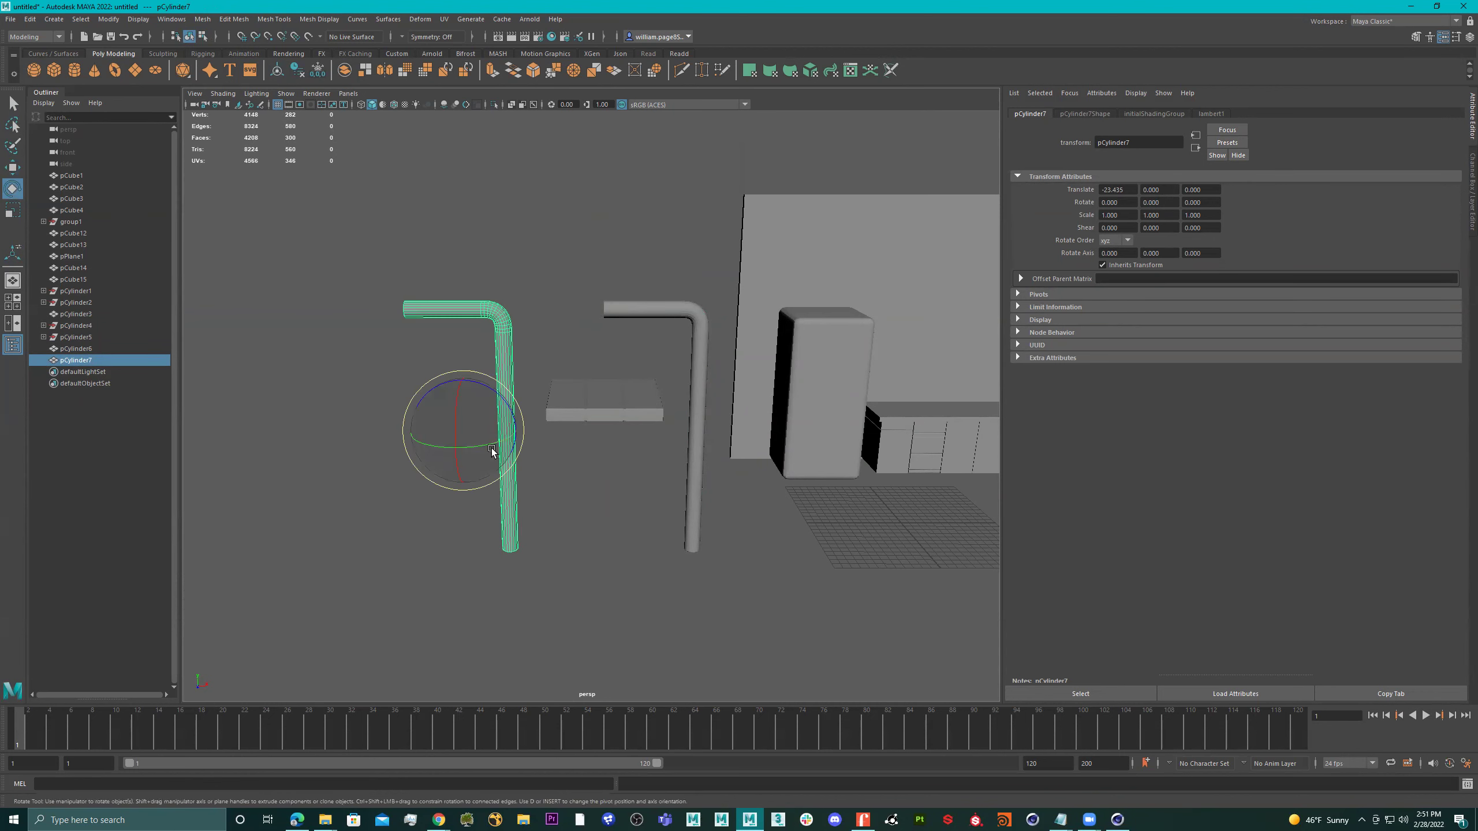
pyautogui.moveTo(492, 451); pyautogui.dragTo(341, 437)
pyautogui.keyDown('alt'); pyautogui.moveTo(481, 357); pyautogui.dragTo(488, 422); pyautogui.keyUp('alt')
pyautogui.press('w')
pyautogui.moveTo(512, 374); pyautogui.dragTo(570, 265)
# Step: Combine the two facing bent tubes into one mesh
pyautogui.click(610, 401)
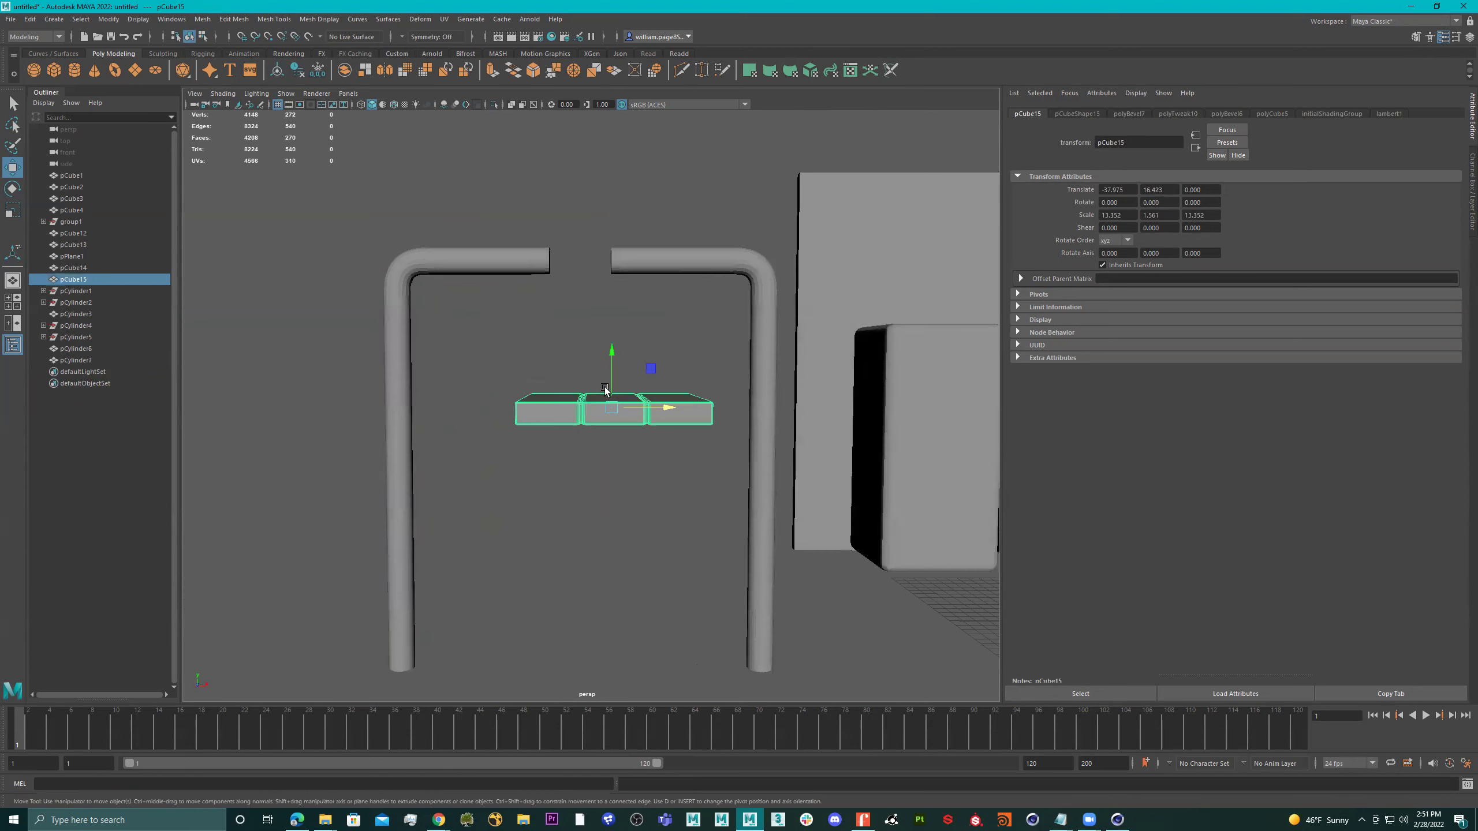
pyautogui.moveTo(609, 401); pyautogui.dragTo(647, 234)
pyautogui.keyDown('shift'); pyautogui.click(598, 255); pyautogui.keyUp('shift')
pyautogui.click(575, 234)
pyautogui.click(647, 233)
pyautogui.moveTo(646, 240); pyautogui.dragTo(729, 178, button='right')
pyautogui.click(730, 177)
pyautogui.moveTo(729, 176); pyautogui.dragTo(682, 285)
pyautogui.keyDown('shift'); pyautogui.moveTo(507, 200); pyautogui.dragTo(488, 284); pyautogui.keyUp('shift')
pyautogui.keyDown('shift'); pyautogui.moveTo(638, 198); pyautogui.dragTo(614, 440, button='right'); pyautogui.keyUp('shift')
# Step: Bridge the facing end-cap faces of the two horizontal tubes to close the gap in the crossbar
pyautogui.moveTo(655, 240); pyautogui.dragTo(655, 274, button='right')
pyautogui.moveTo(653, 171); pyautogui.dragTo(530, 319)
pyautogui.press('4')
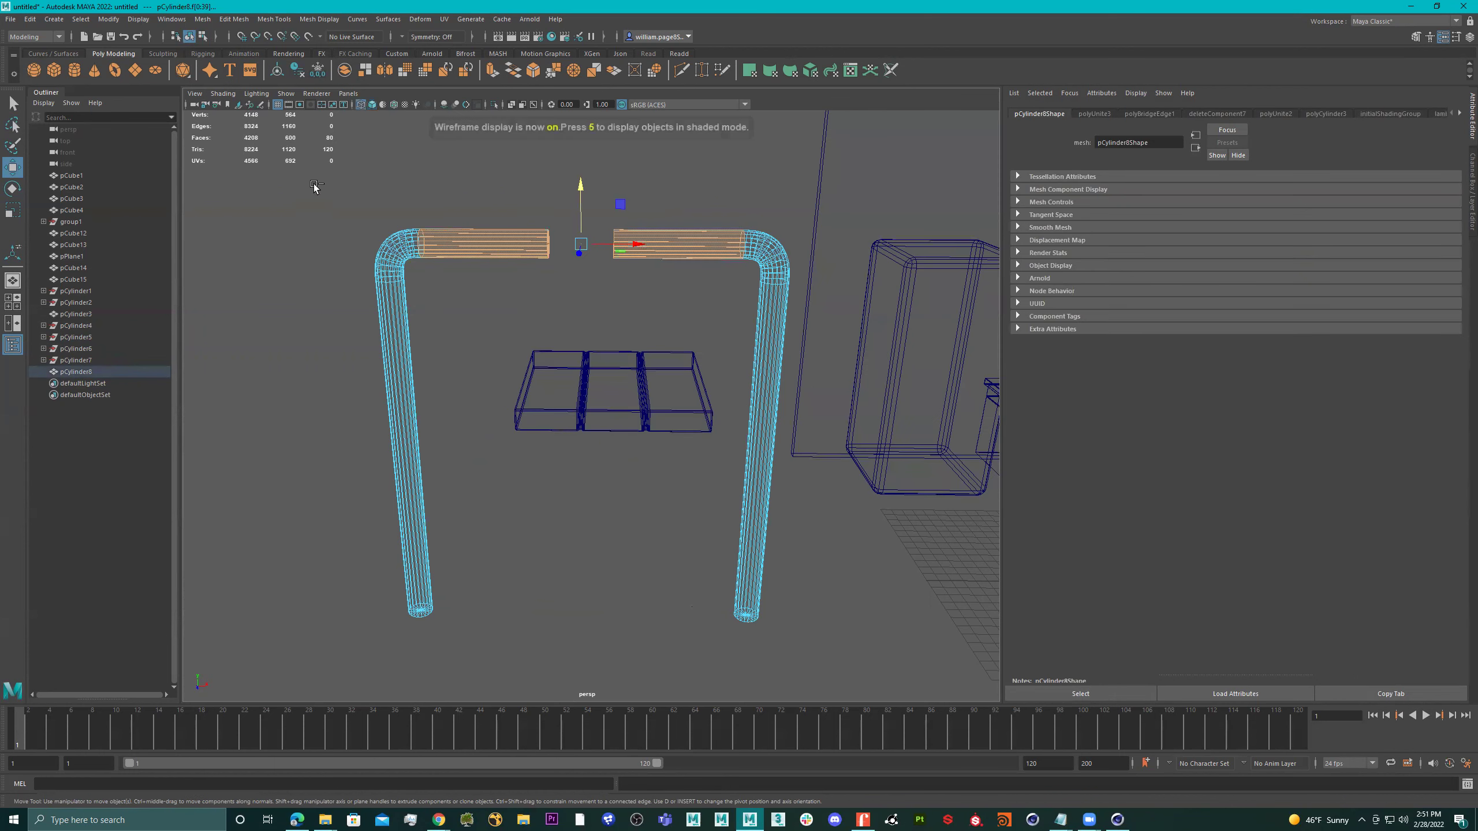
pyautogui.keyDown('ctrl'); pyautogui.moveTo(304, 183); pyautogui.dragTo(547, 312); pyautogui.keyUp('ctrl')
pyautogui.keyDown('ctrl'); pyautogui.moveTo(755, 196); pyautogui.dragTo(697, 333); pyautogui.keyUp('ctrl')
pyautogui.keyDown('alt'); pyautogui.moveTo(578, 306); pyautogui.dragTo(599, 299); pyautogui.keyUp('alt')
pyautogui.press('5')
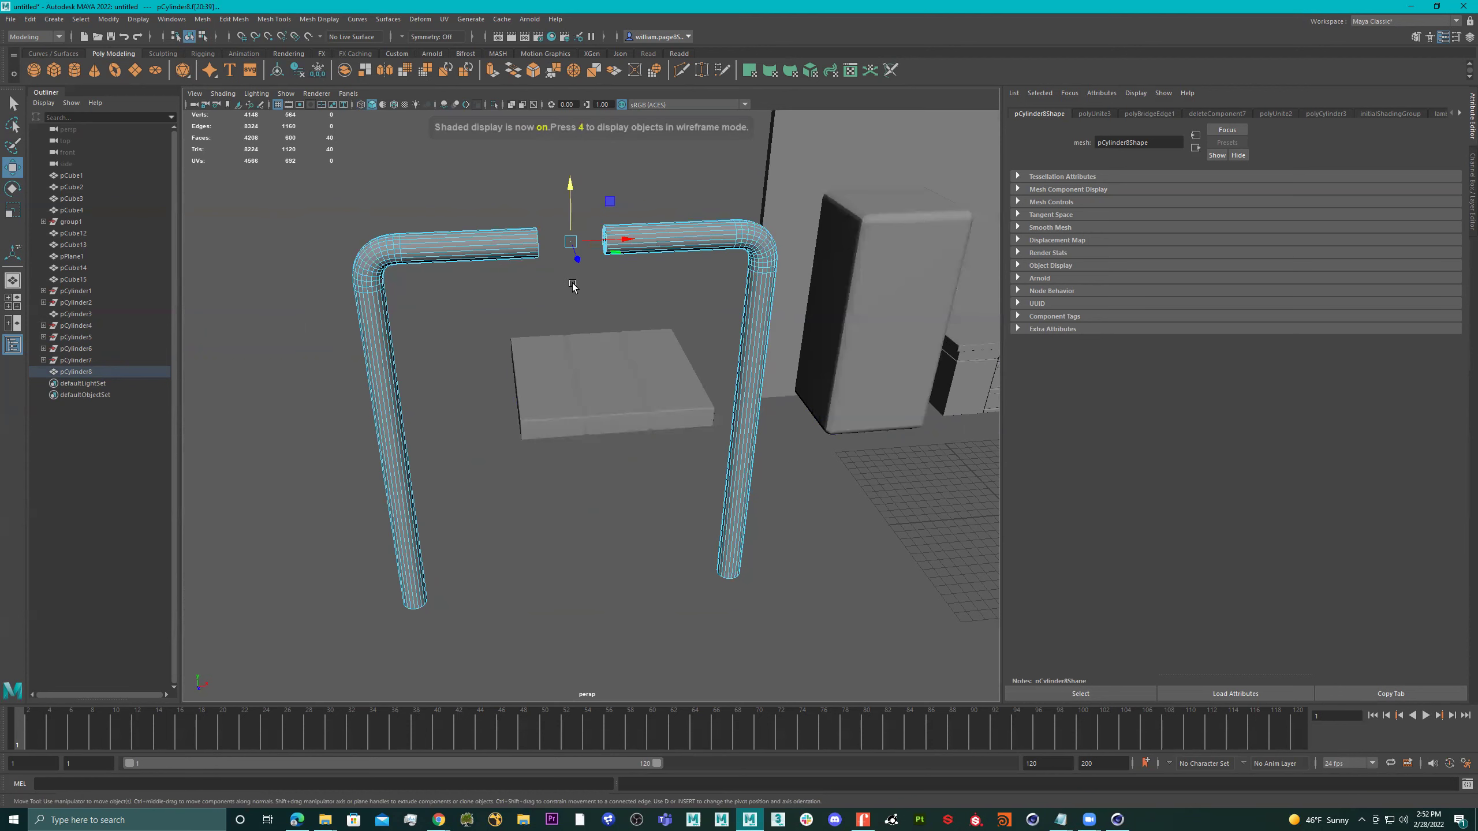
pyautogui.keyDown('shift'); pyautogui.rightClick(572, 283); pyautogui.keyUp('shift')
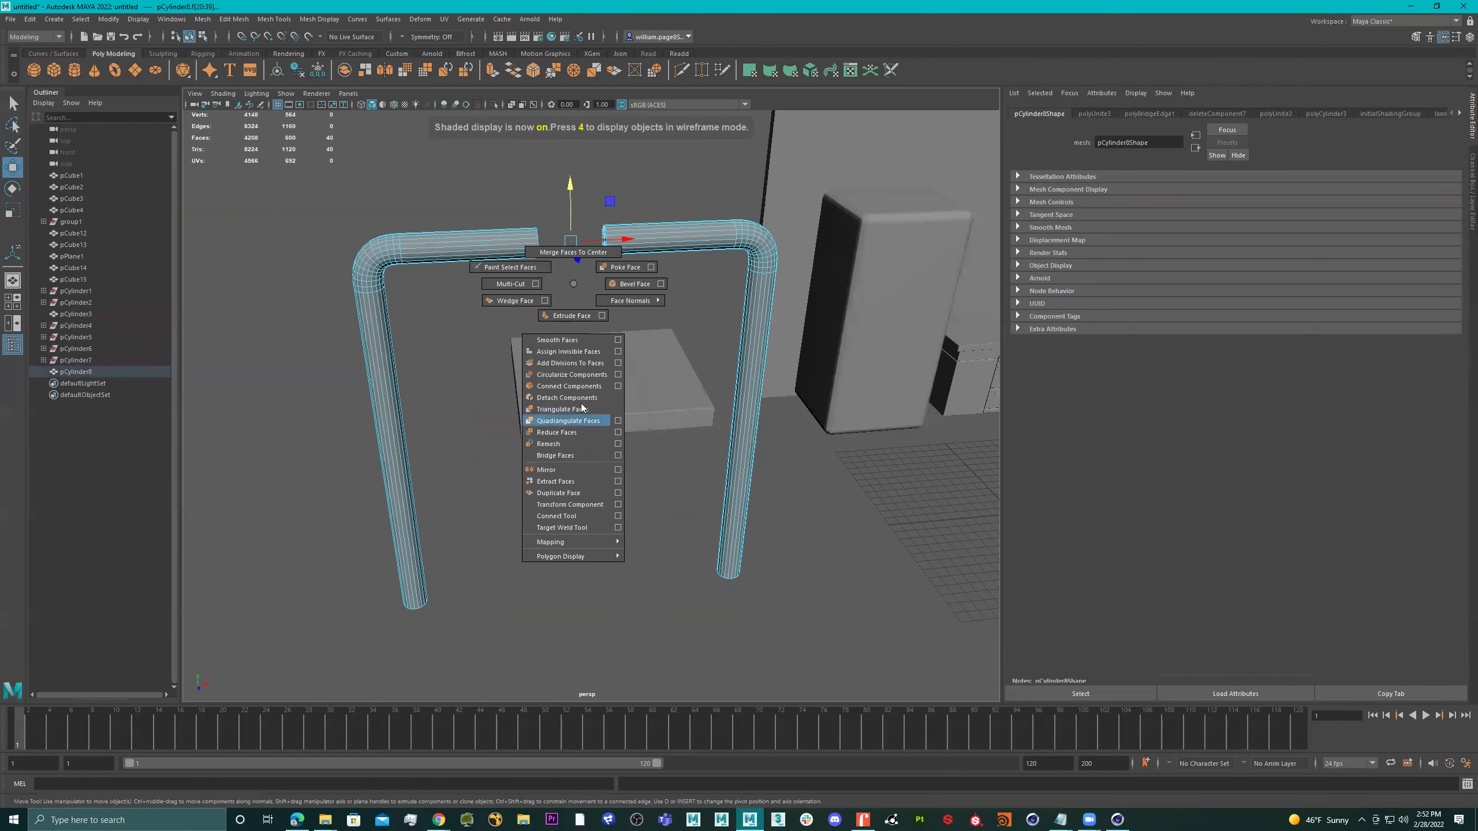
pyautogui.click(573, 456)
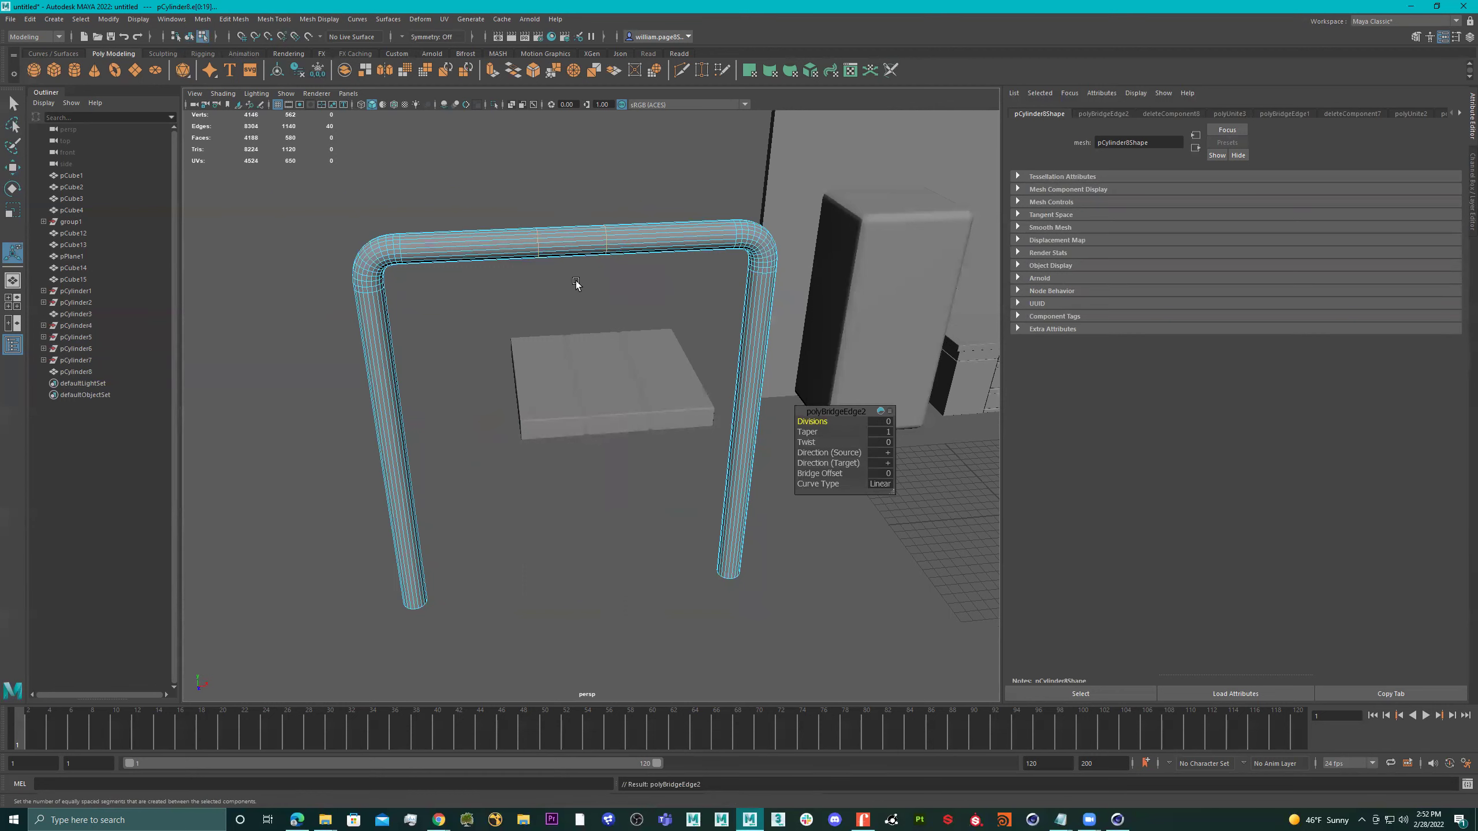
# Step: Delete the two edge loops at the bridge seams on the crossbar and return the frame to object mode
pyautogui.press('q')
pyautogui.keyDown('alt'); pyautogui.moveTo(583, 277); pyautogui.dragTo(685, 277, button='right'); pyautogui.keyUp('alt')
pyautogui.keyDown('alt'); pyautogui.moveTo(632, 276); pyautogui.dragTo(623, 364, button='middle'); pyautogui.keyUp('alt')
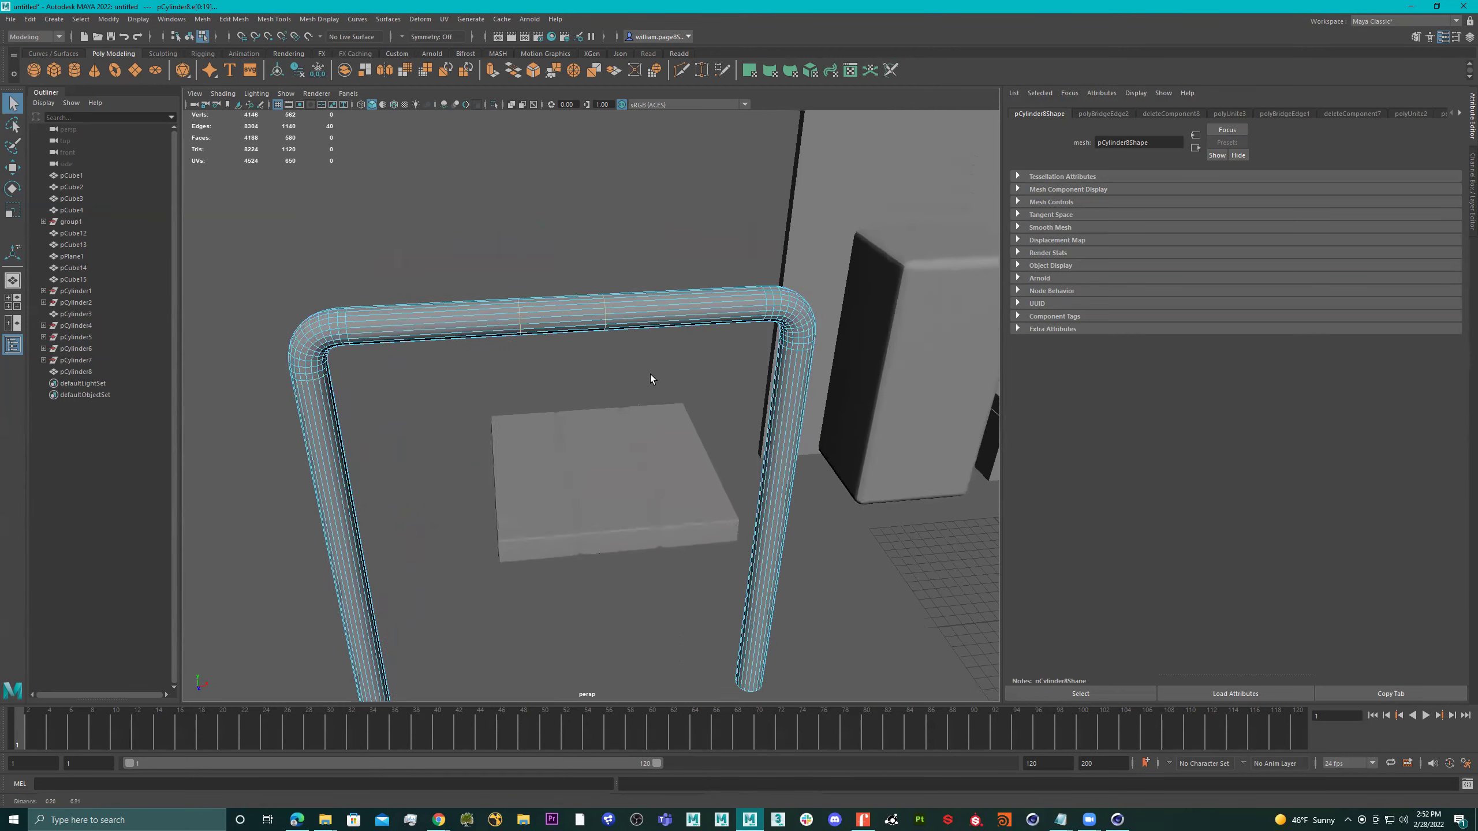
pyautogui.keyDown('alt'); pyautogui.moveTo(624, 367); pyautogui.dragTo(644, 323); pyautogui.keyUp('alt')
pyautogui.keyDown('alt'); pyautogui.moveTo(622, 332); pyautogui.dragTo(591, 344, button='right'); pyautogui.keyUp('alt')
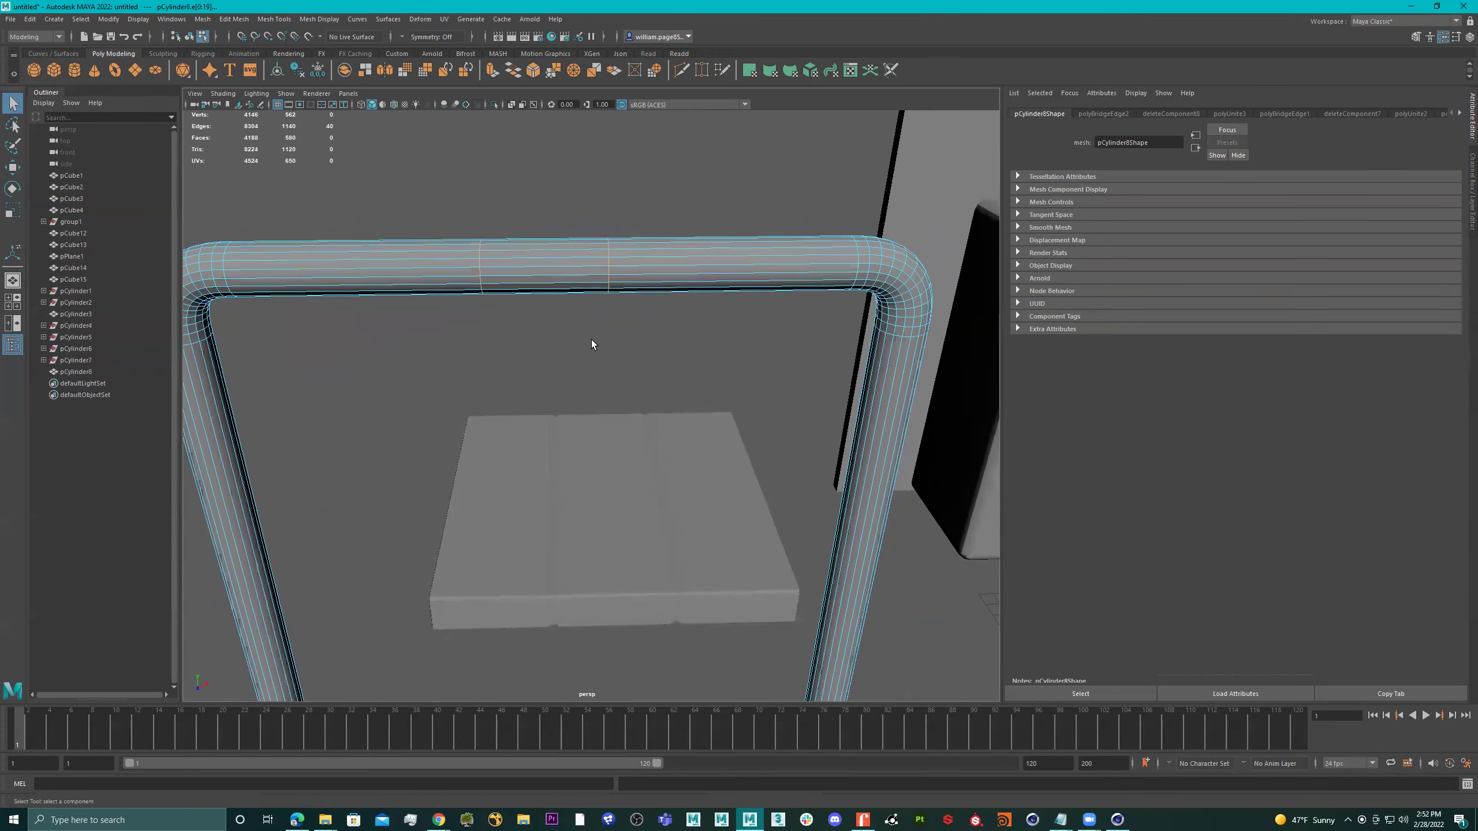
pyautogui.keyDown('shift'); pyautogui.rightClick(631, 325); pyautogui.keyUp('shift')
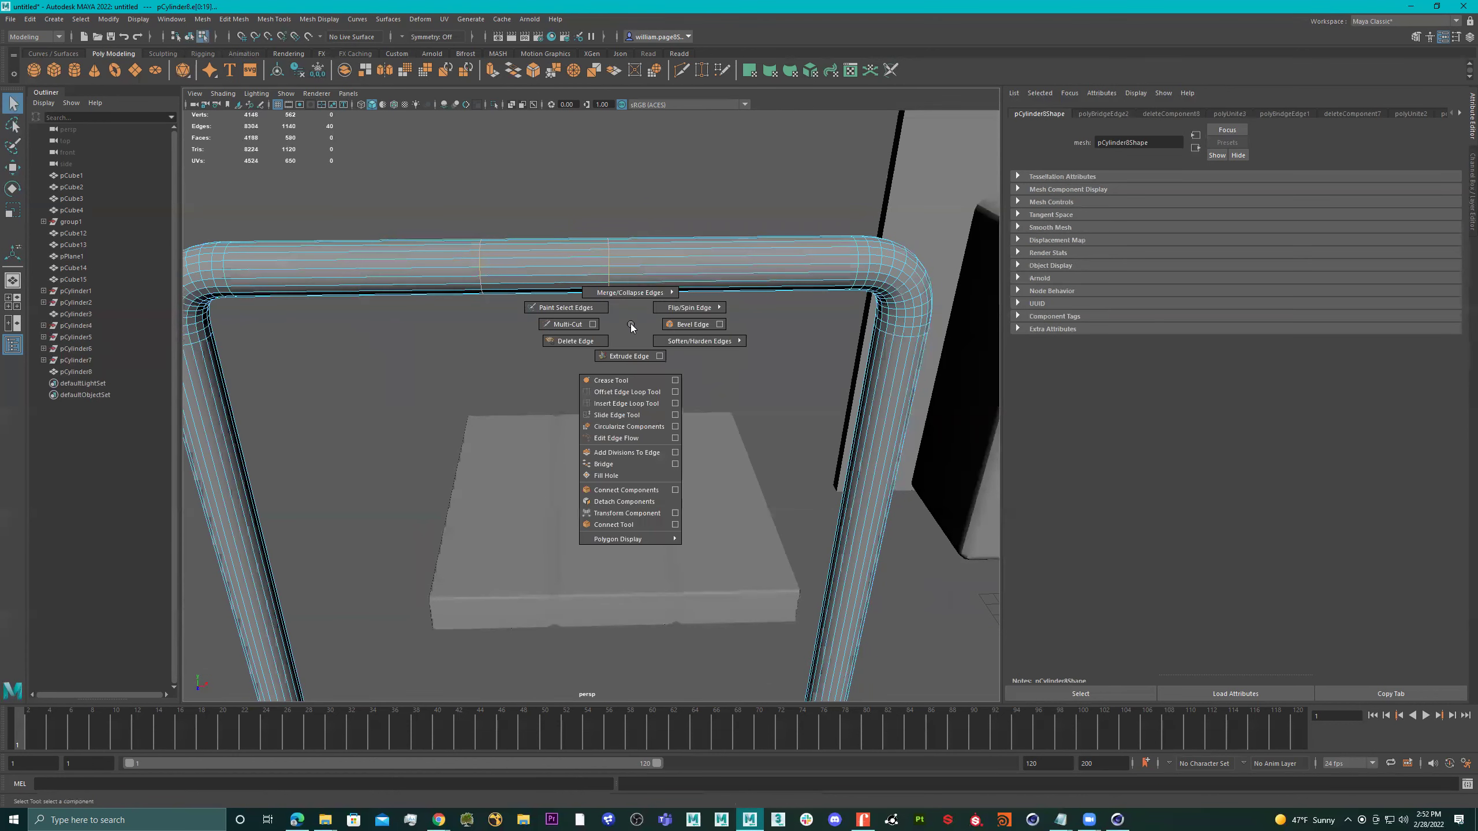
pyautogui.click(562, 355)
pyautogui.keyDown('alt'); pyautogui.moveTo(564, 323); pyautogui.dragTo(450, 396, button='right'); pyautogui.keyUp('alt')
pyautogui.rightClick(535, 315)
pyautogui.keyDown('alt'); pyautogui.moveTo(451, 408); pyautogui.dragTo(468, 380); pyautogui.keyUp('alt')
pyautogui.keyDown('alt'); pyautogui.moveTo(468, 379); pyautogui.dragTo(475, 302, button='middle'); pyautogui.keyUp('alt')
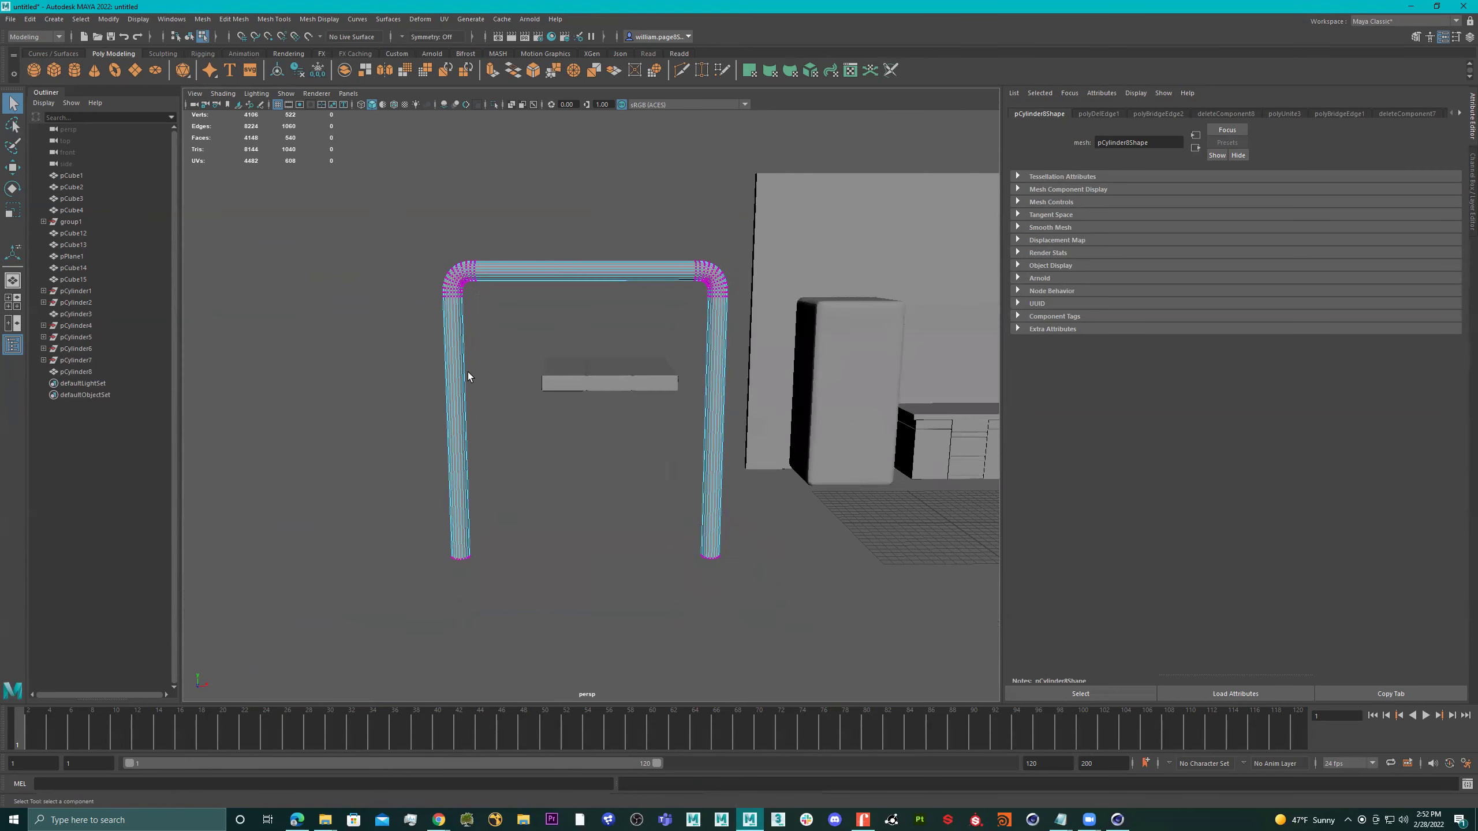
pyautogui.rightClick(544, 272)
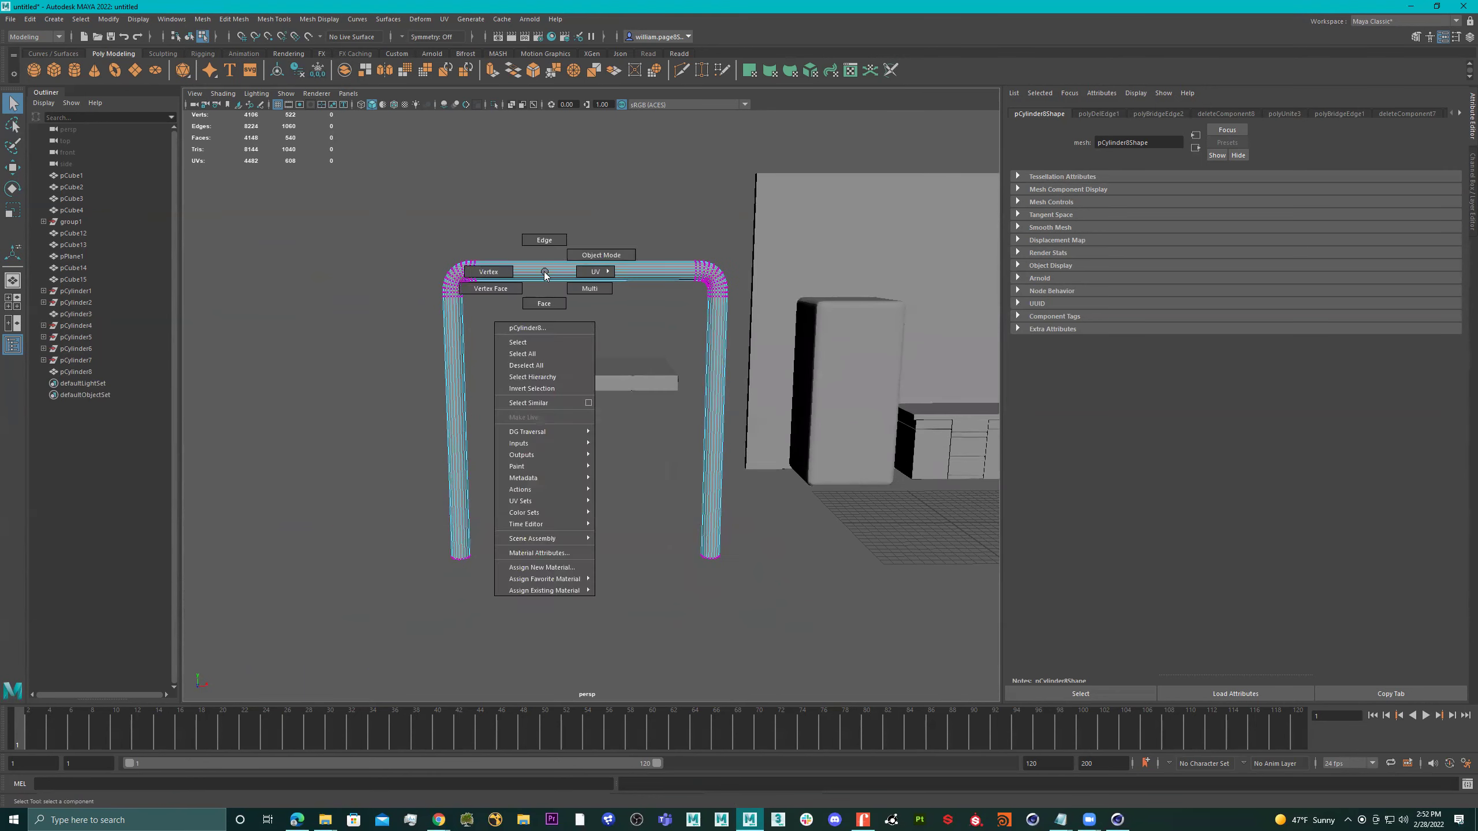
pyautogui.moveTo(618, 224); pyautogui.dragTo(622, 222, button='right')
# Step: Enlarge the grooved seat slab to about 29.3 in X and Z scale and 3.43 in Y, and place it above the frame
pyautogui.keyDown('alt'); pyautogui.moveTo(690, 211); pyautogui.dragTo(684, 290); pyautogui.keyUp('alt')
pyautogui.click(613, 370)
pyautogui.press('w')
pyautogui.press('r')
pyautogui.press('w')
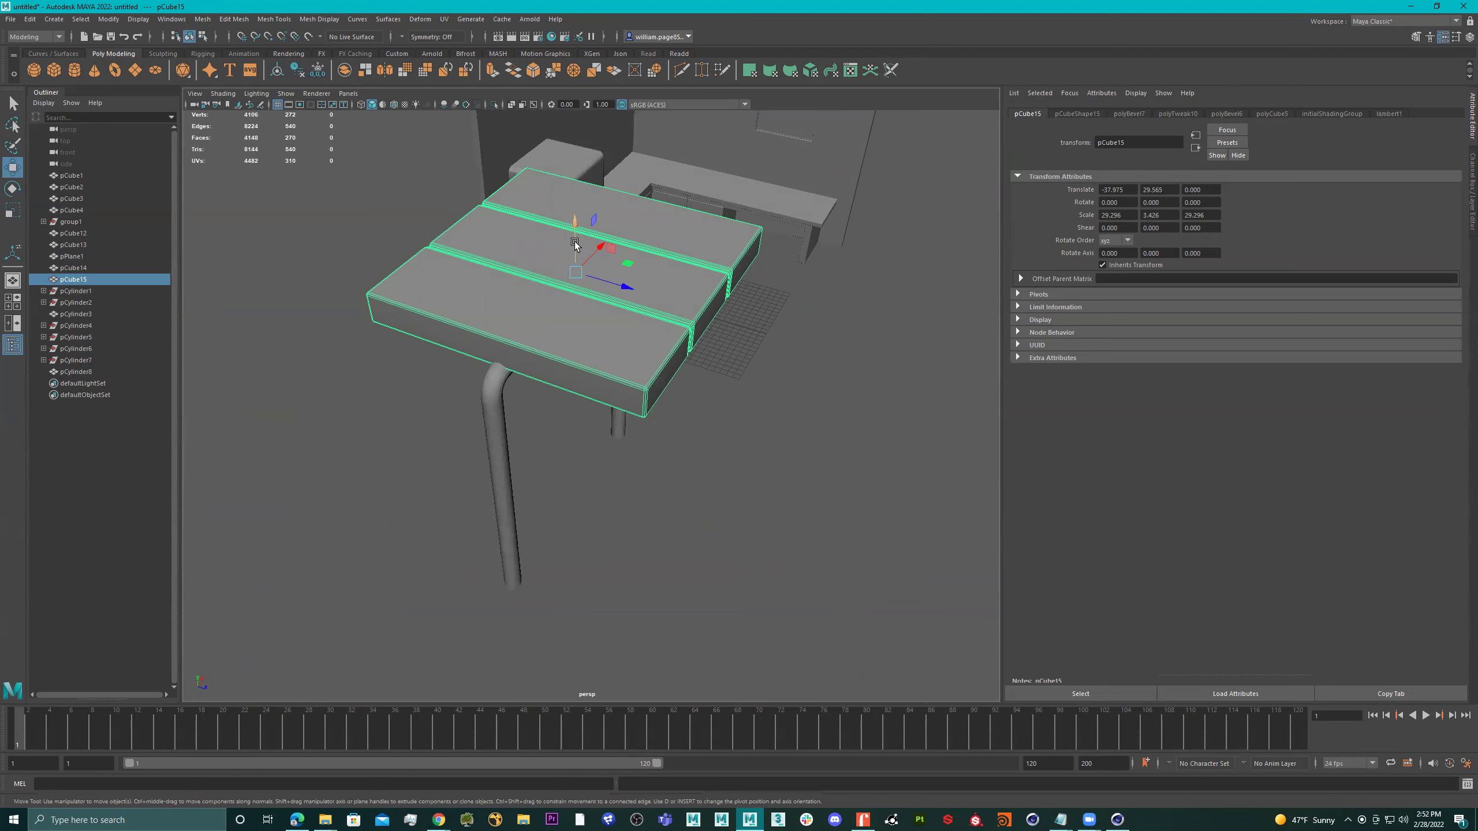
pyautogui.press('r')
pyautogui.press('w')
pyautogui.moveTo(578, 240); pyautogui.dragTo(630, 313)
# Step: In the front view, center the slab over the frame at X -40.193 and scale it up uniformly to a Y scale of 4.599
pyautogui.press('space')
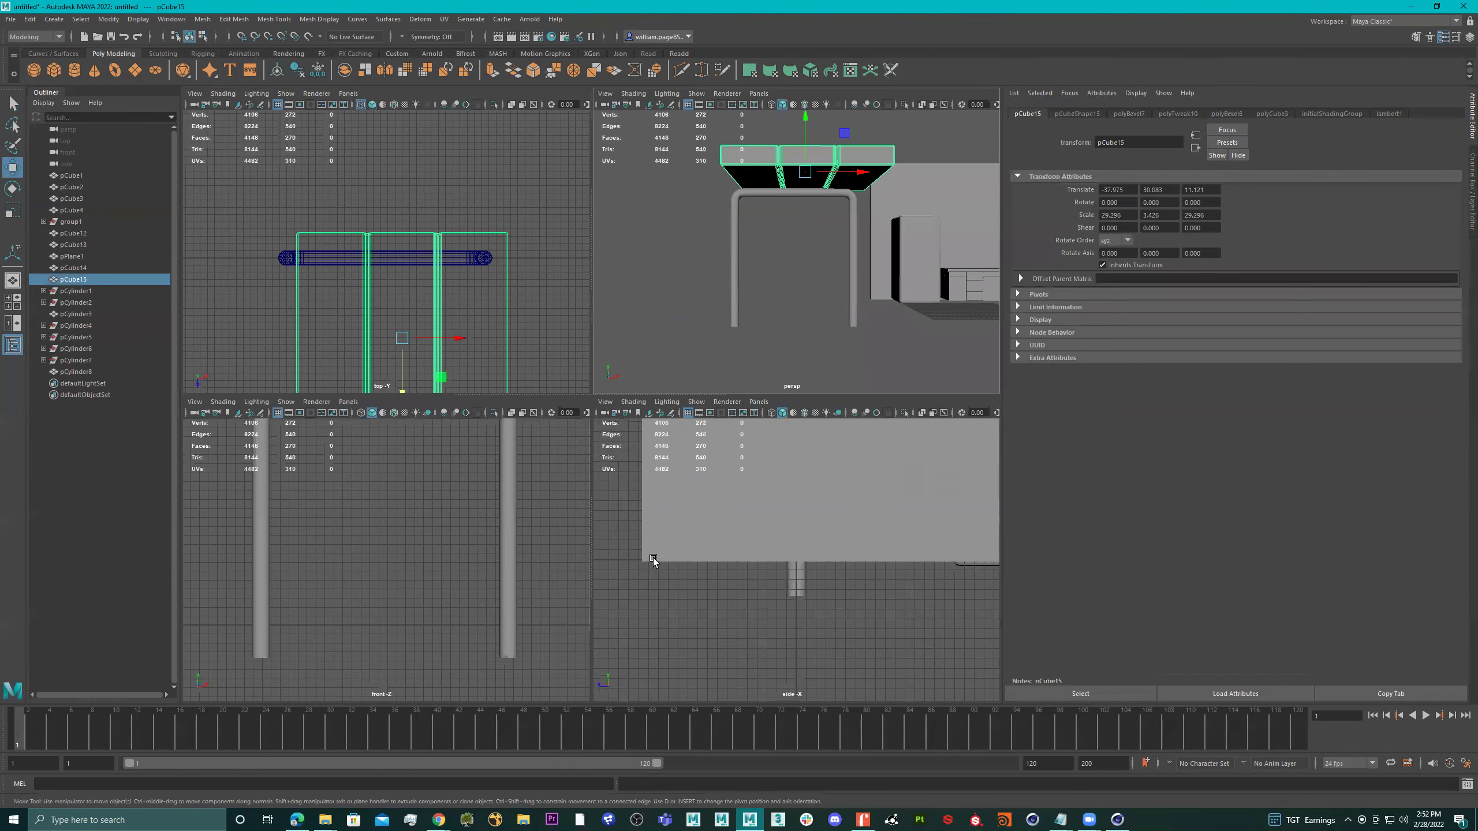
pyautogui.press('space')
pyautogui.keyDown('alt'); pyautogui.moveTo(427, 505); pyautogui.dragTo(665, 350, button='right'); pyautogui.keyUp('alt')
pyautogui.moveTo(672, 283); pyautogui.dragTo(638, 282)
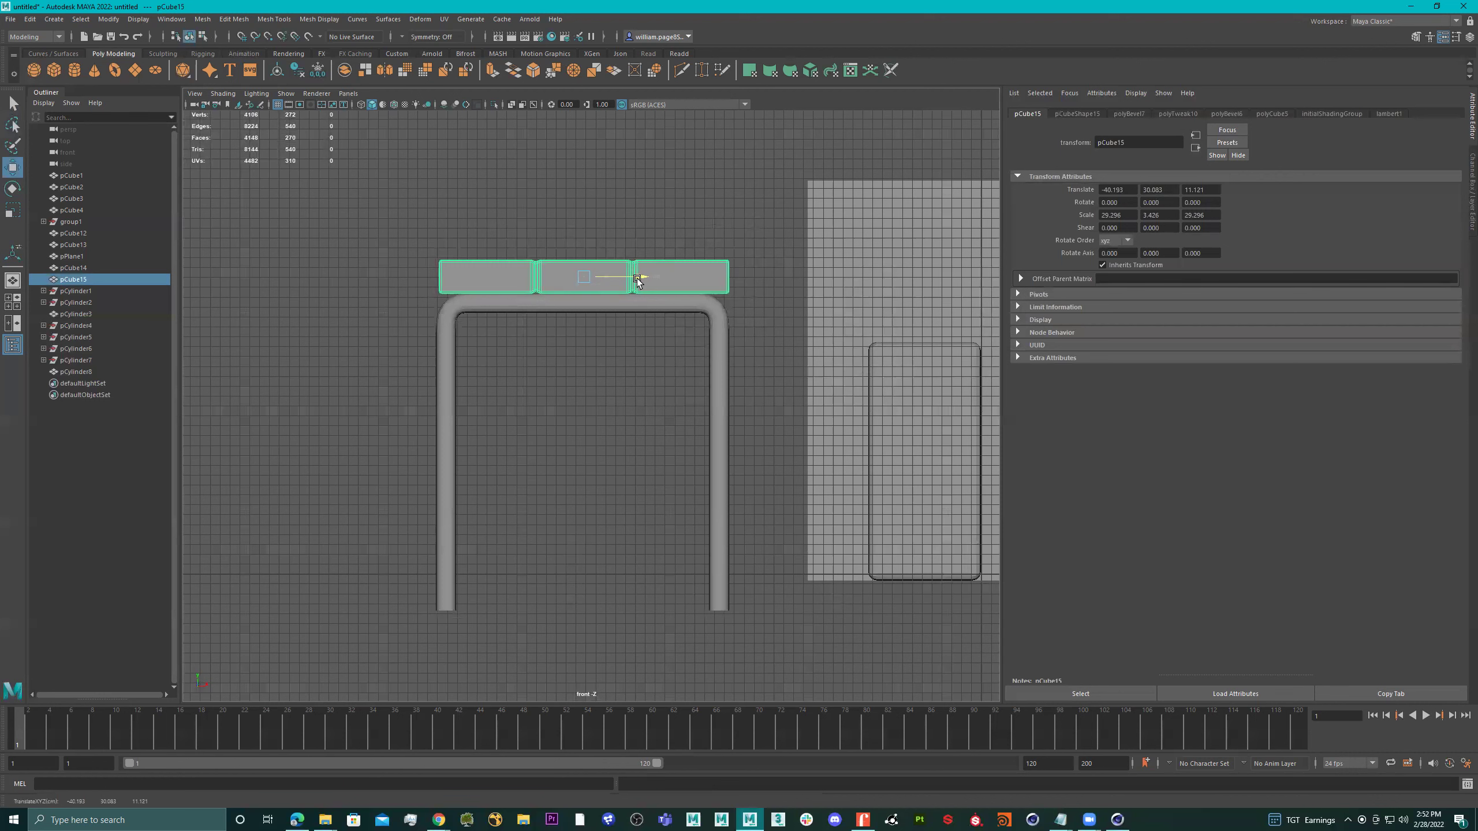
pyautogui.press('r')
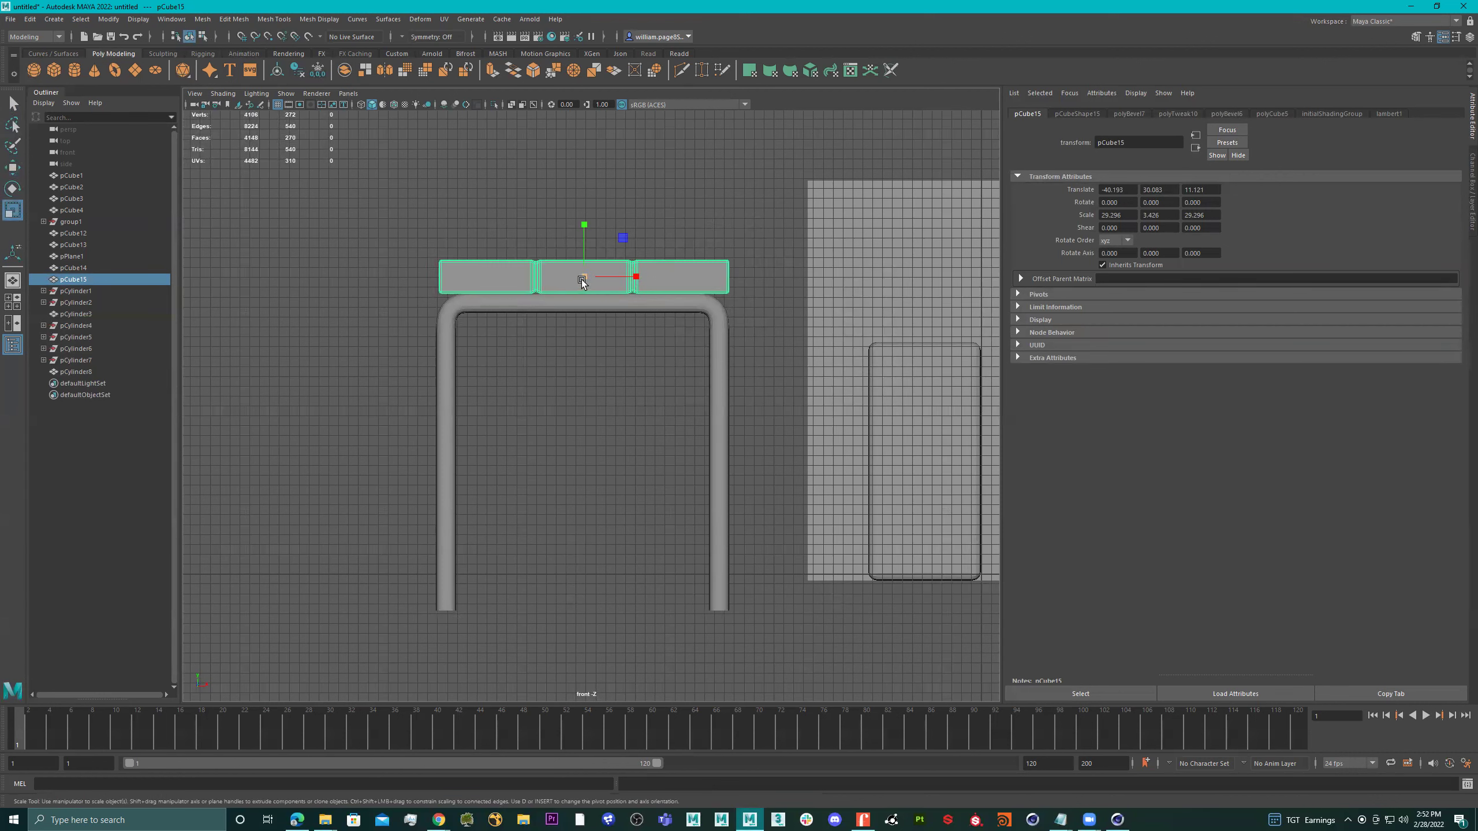
pyautogui.moveTo(589, 276); pyautogui.dragTo(646, 295)
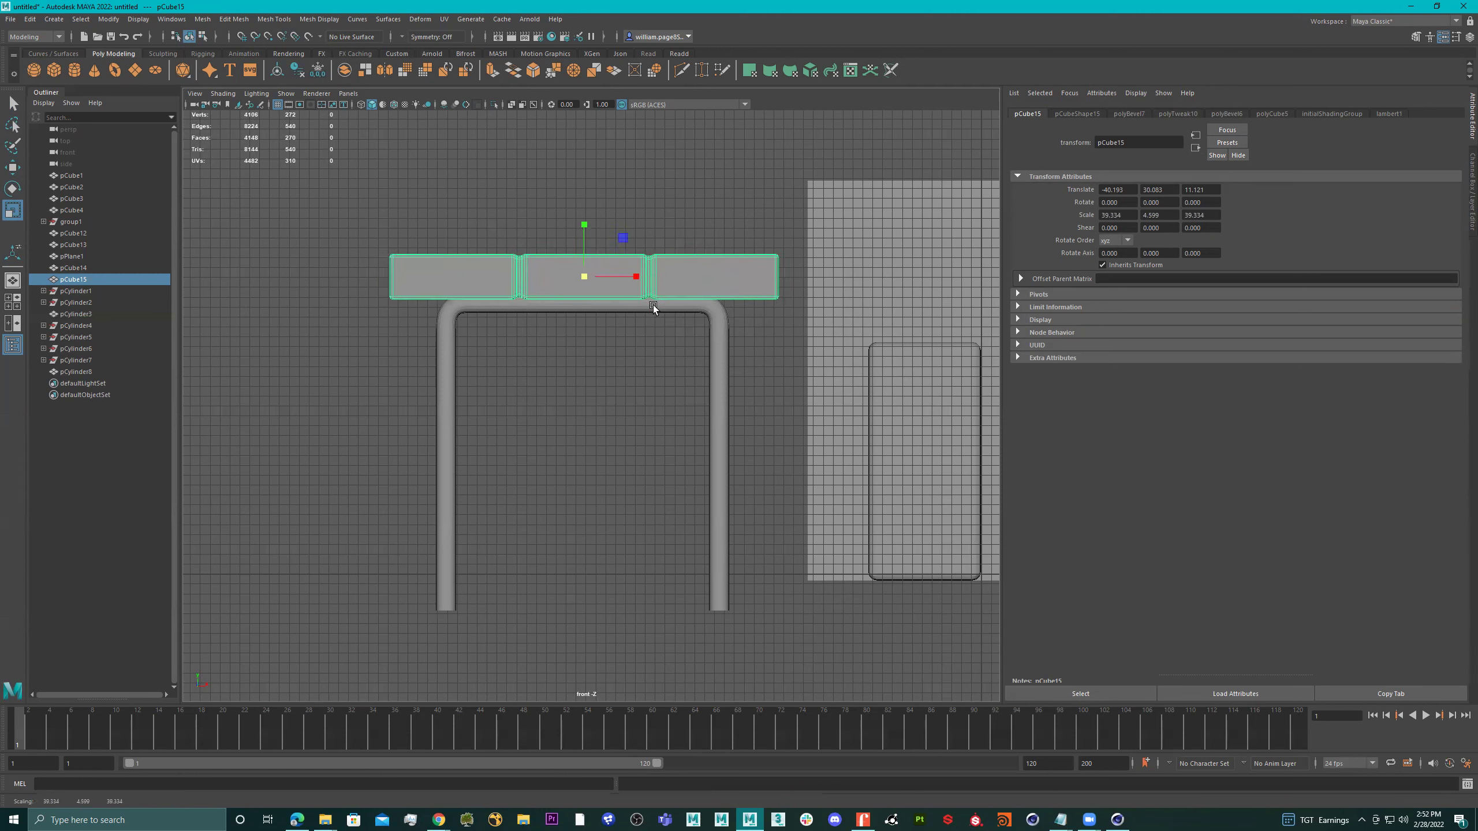
# Step: Widen the leg frame to the slab's edges by moving the vertices of each half outward along X
pyautogui.click(596, 311)
pyautogui.moveTo(596, 311); pyautogui.dragTo(485, 310, button='right')
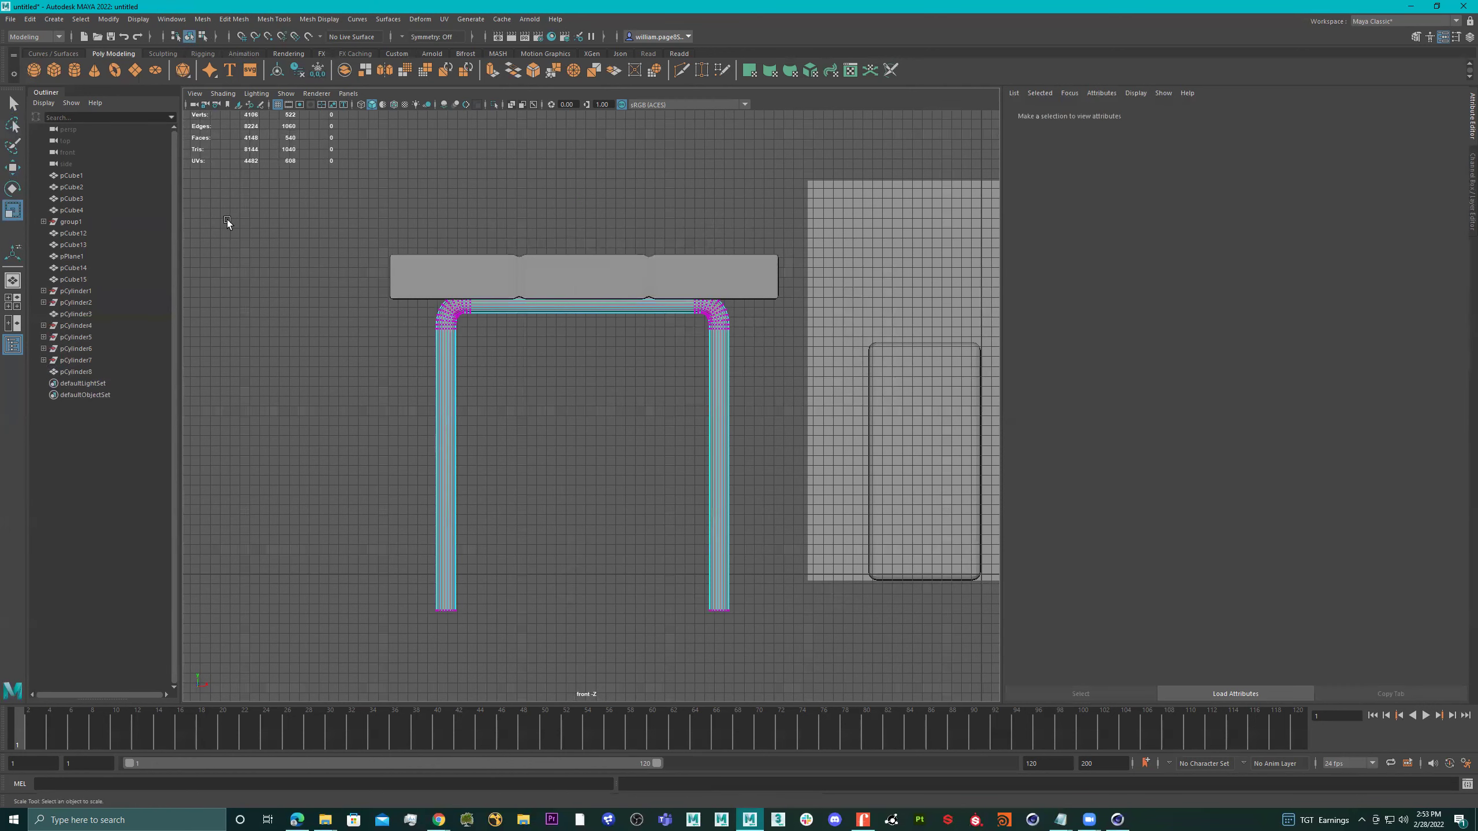
pyautogui.moveTo(275, 206); pyautogui.dragTo(560, 647)
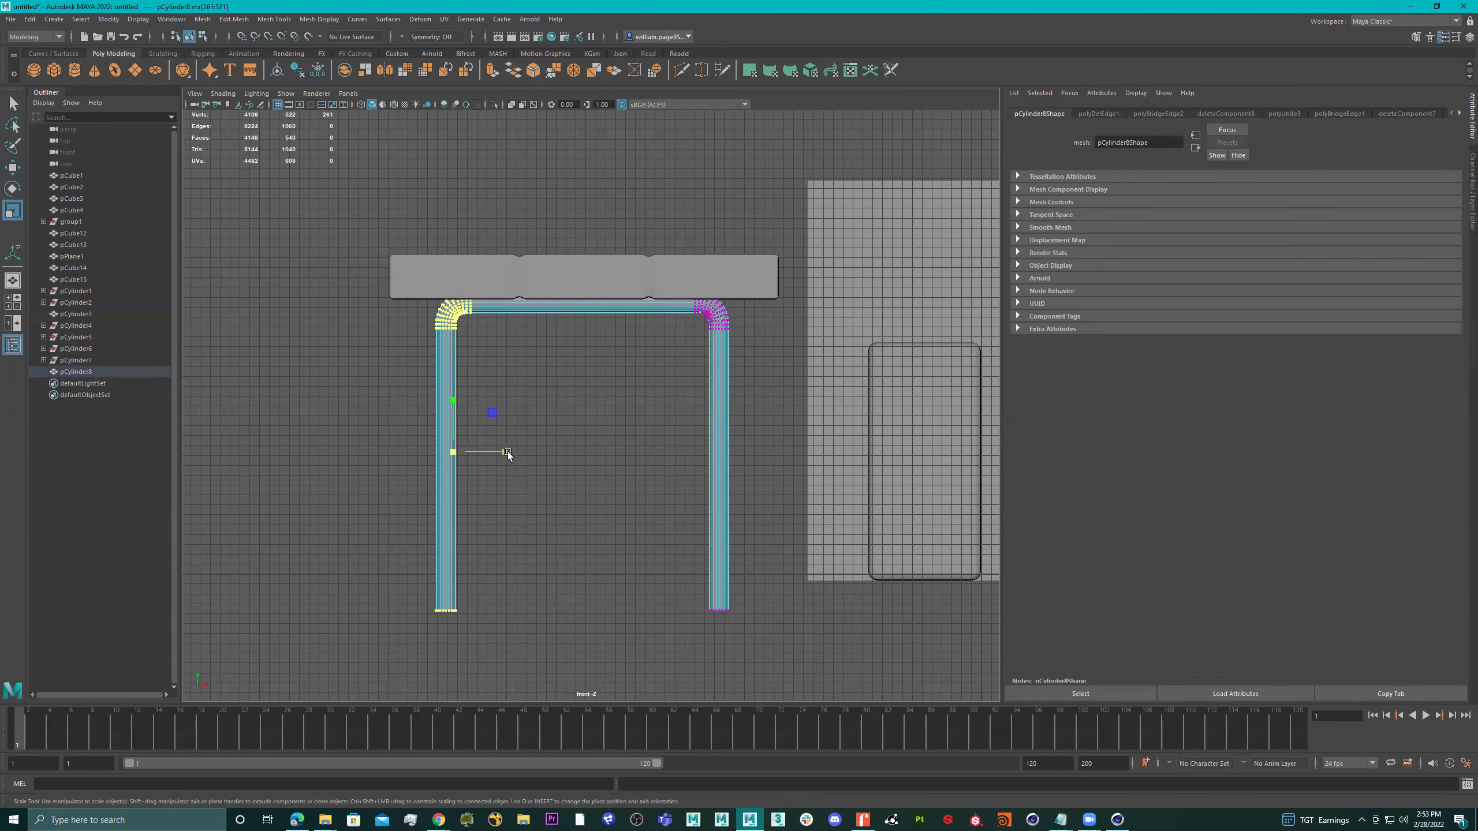
pyautogui.moveTo(508, 452); pyautogui.dragTo(457, 449)
pyautogui.press('w')
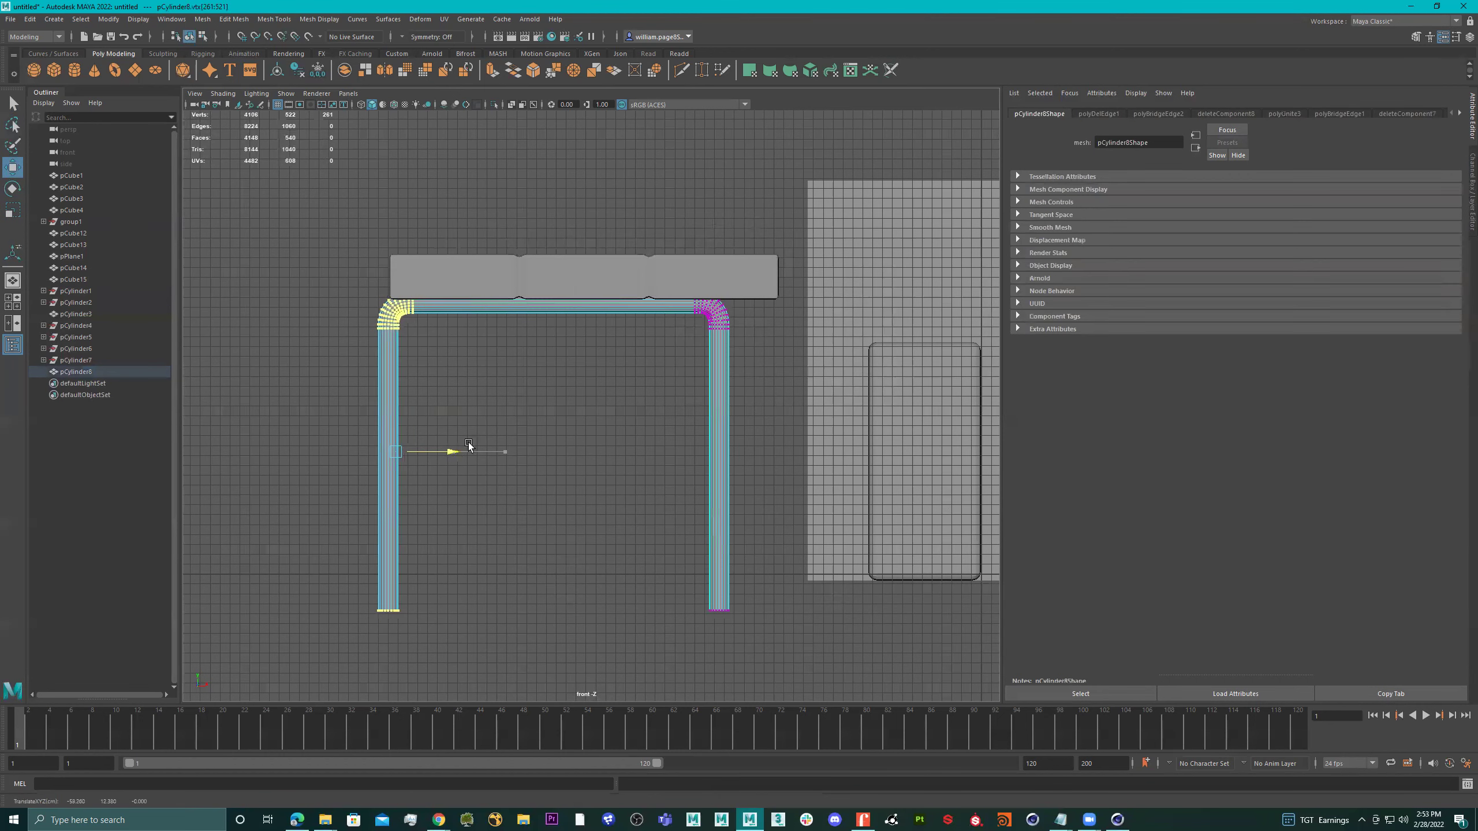
pyautogui.moveTo(832, 233); pyautogui.dragTo(604, 646)
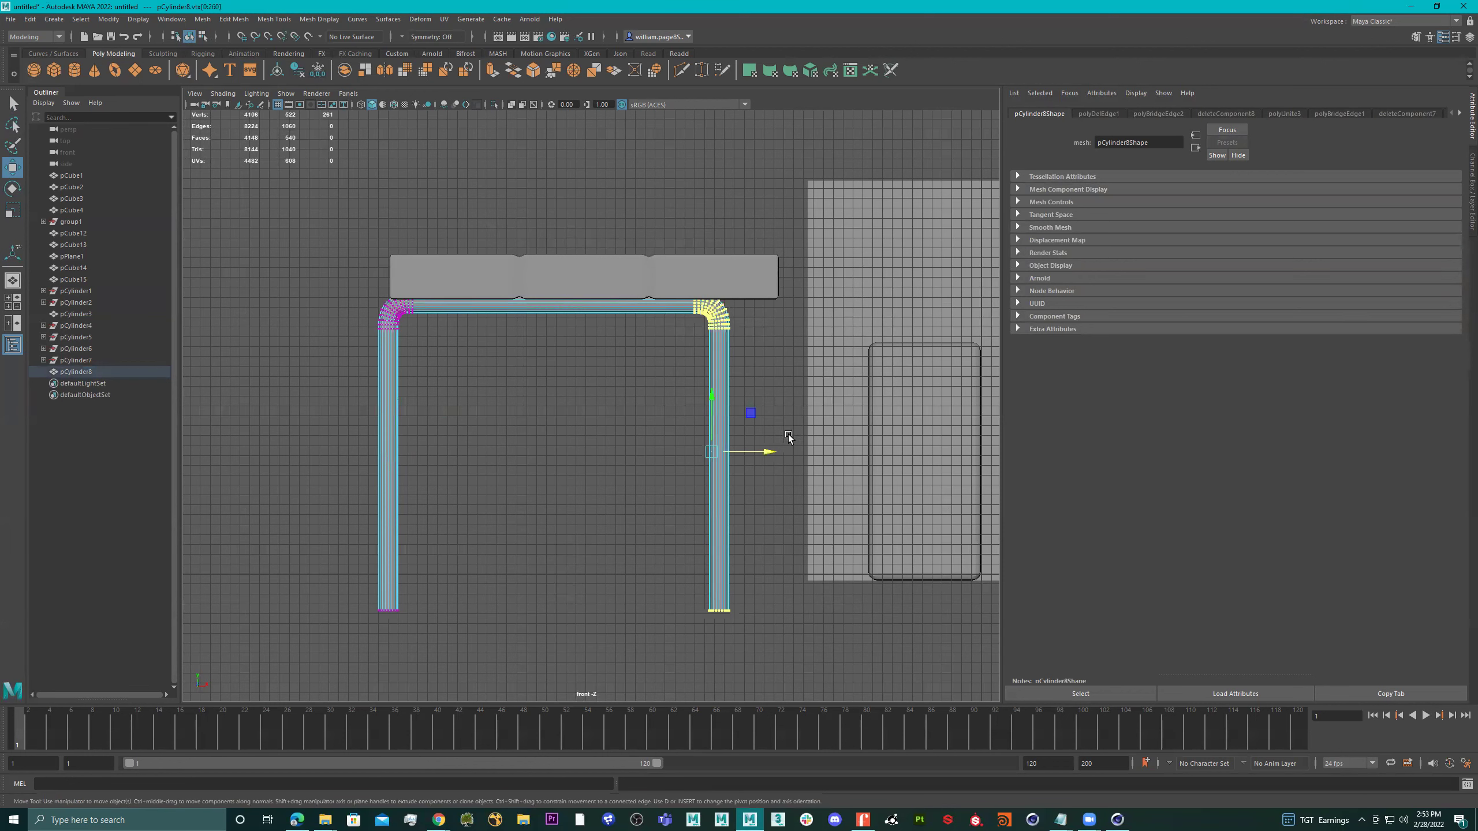
pyautogui.moveTo(767, 458); pyautogui.dragTo(824, 459)
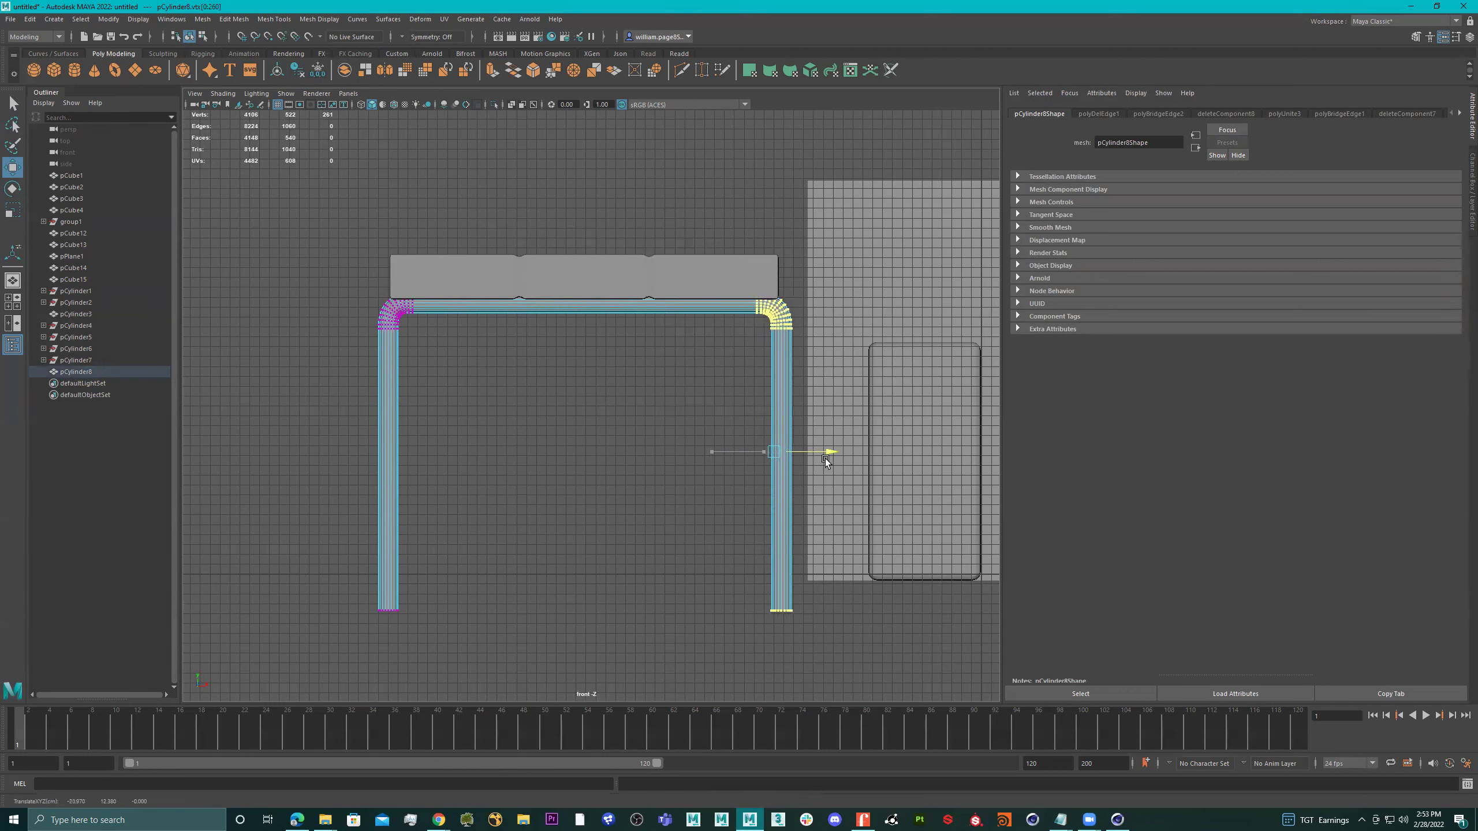
# Step: Raise the seat slab slightly to a Translate Y of 30.609 so it rests on the crossbar
pyautogui.click(602, 280)
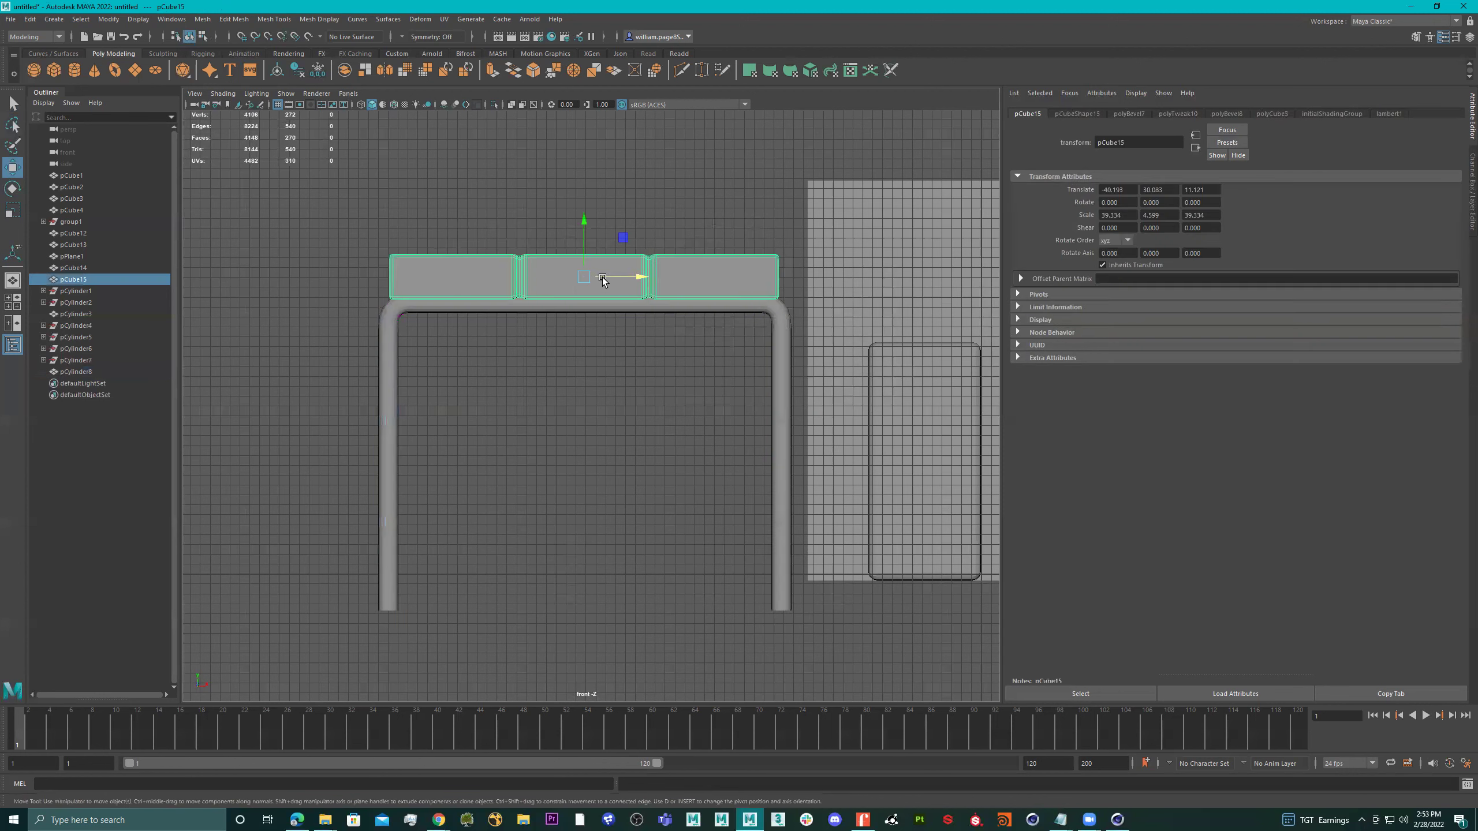
pyautogui.moveTo(583, 245)
pyautogui.mouseDown()
pyautogui.moveTo(583, 224)
pyautogui.moveTo(582, 239)
pyautogui.mouseUp()
pyautogui.keyDown('alt'); pyautogui.moveTo(630, 431); pyautogui.dragTo(658, 372, button='middle'); pyautogui.keyUp('alt')
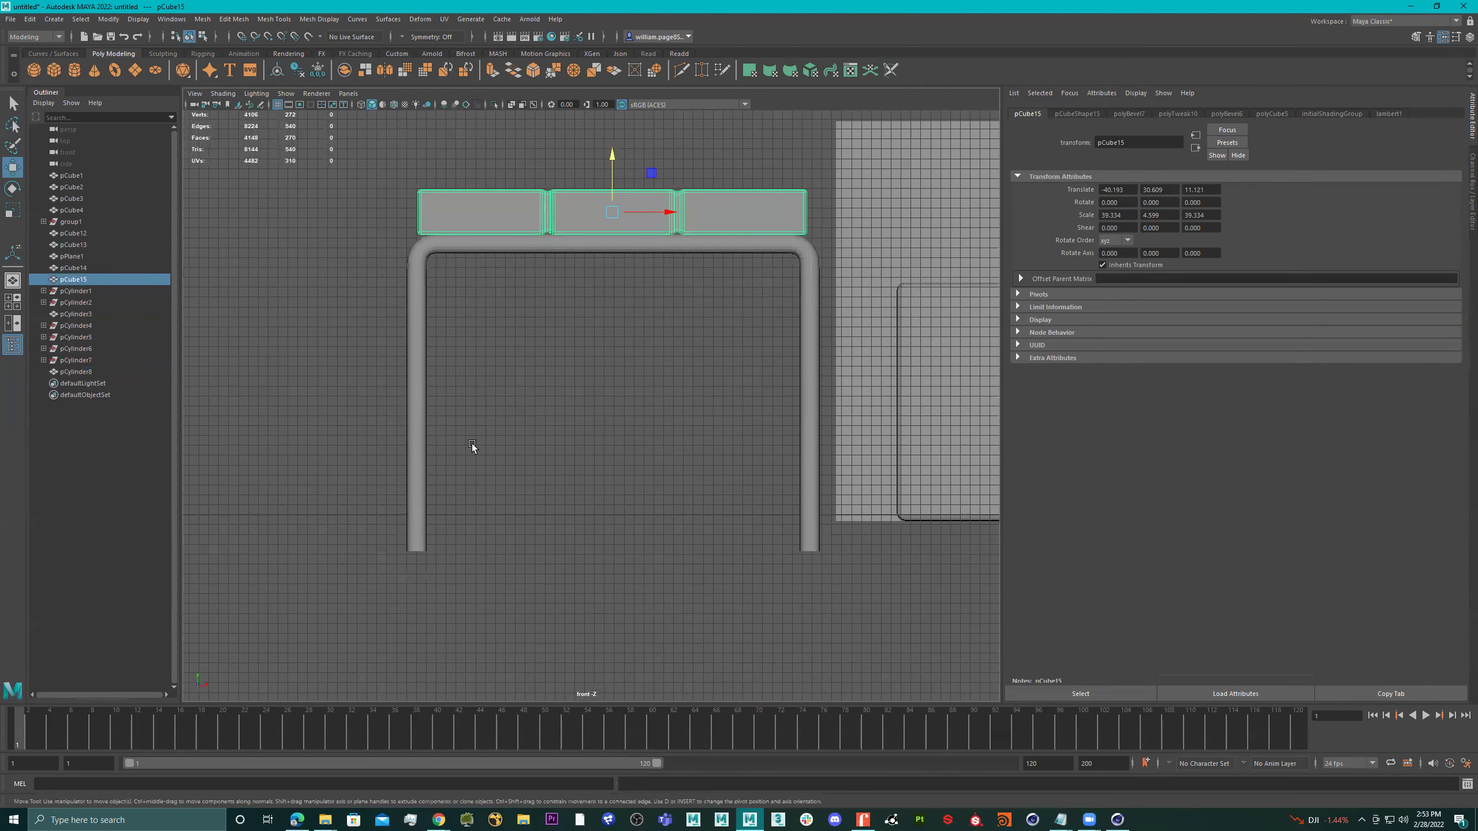
# Step: Switch the leg frame to vertex mode and select the bottom end vertices of both legs
pyautogui.click(417, 465)
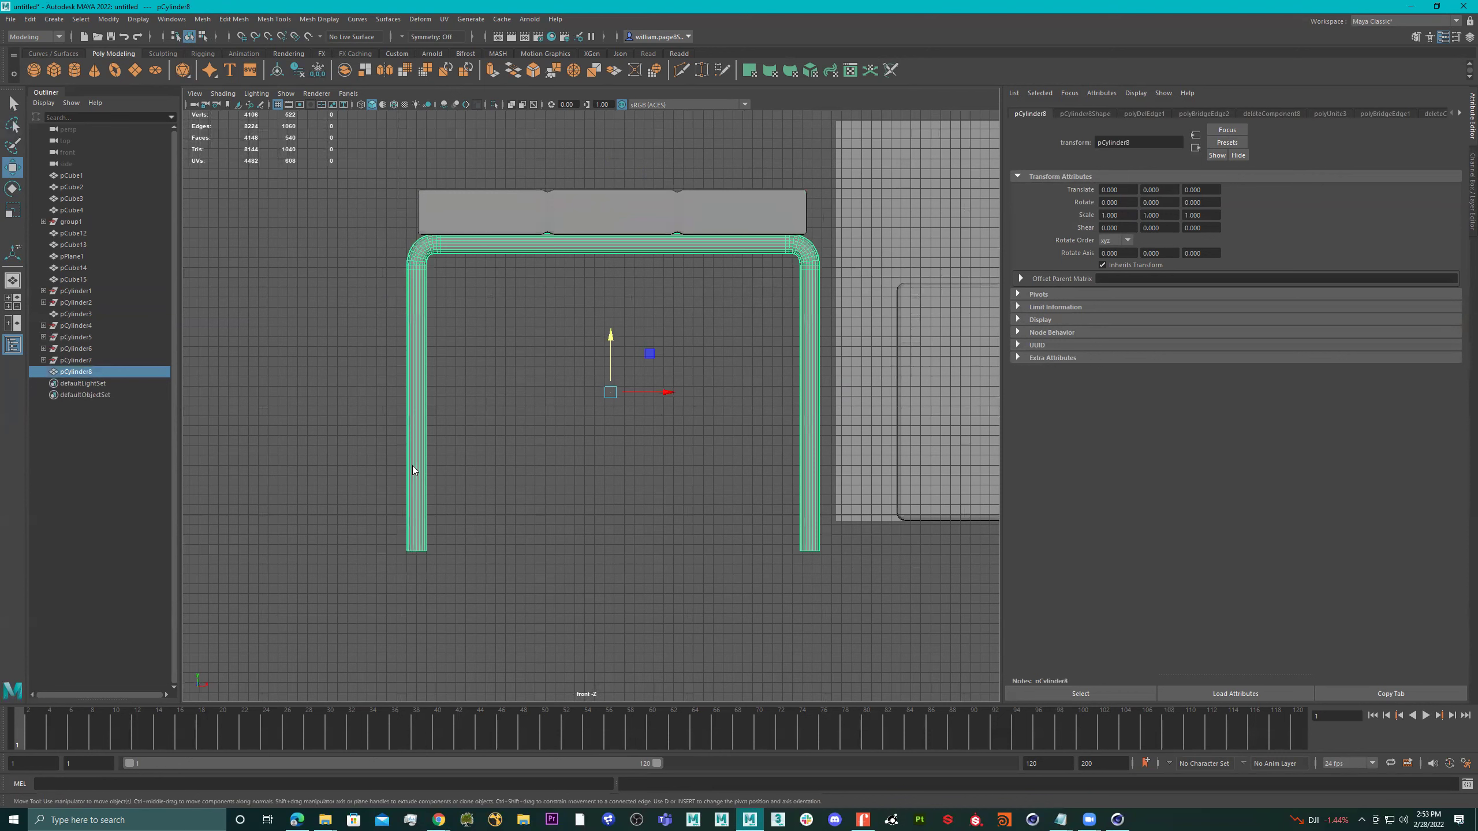
pyautogui.rightClick(412, 467)
pyautogui.click(335, 471)
pyautogui.moveTo(284, 472); pyautogui.dragTo(900, 669)
# Step: Try to spread the leg bottoms apart by scaling their end vertices along X
pyautogui.press('r')
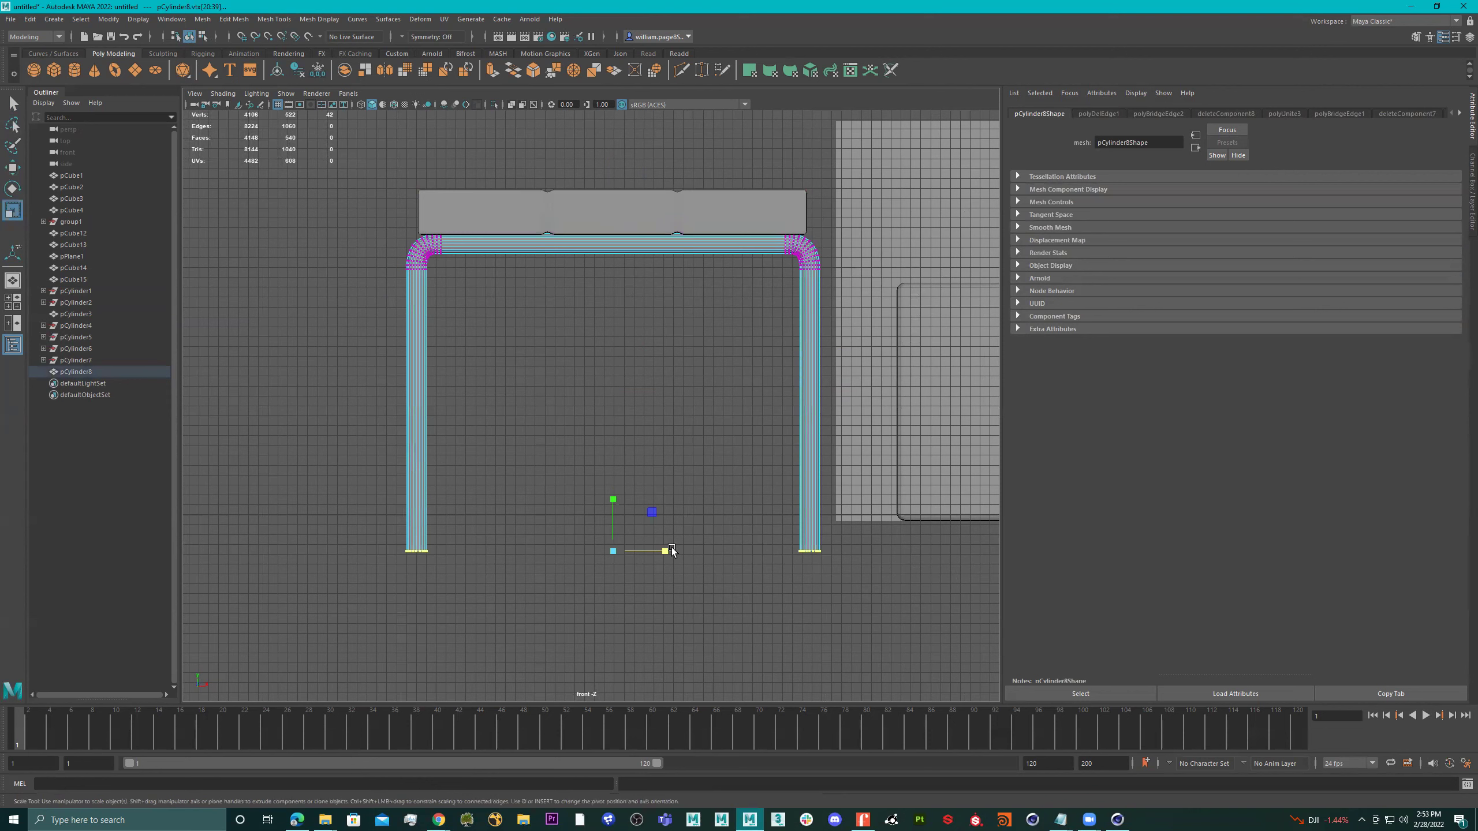
pyautogui.click(495, 510)
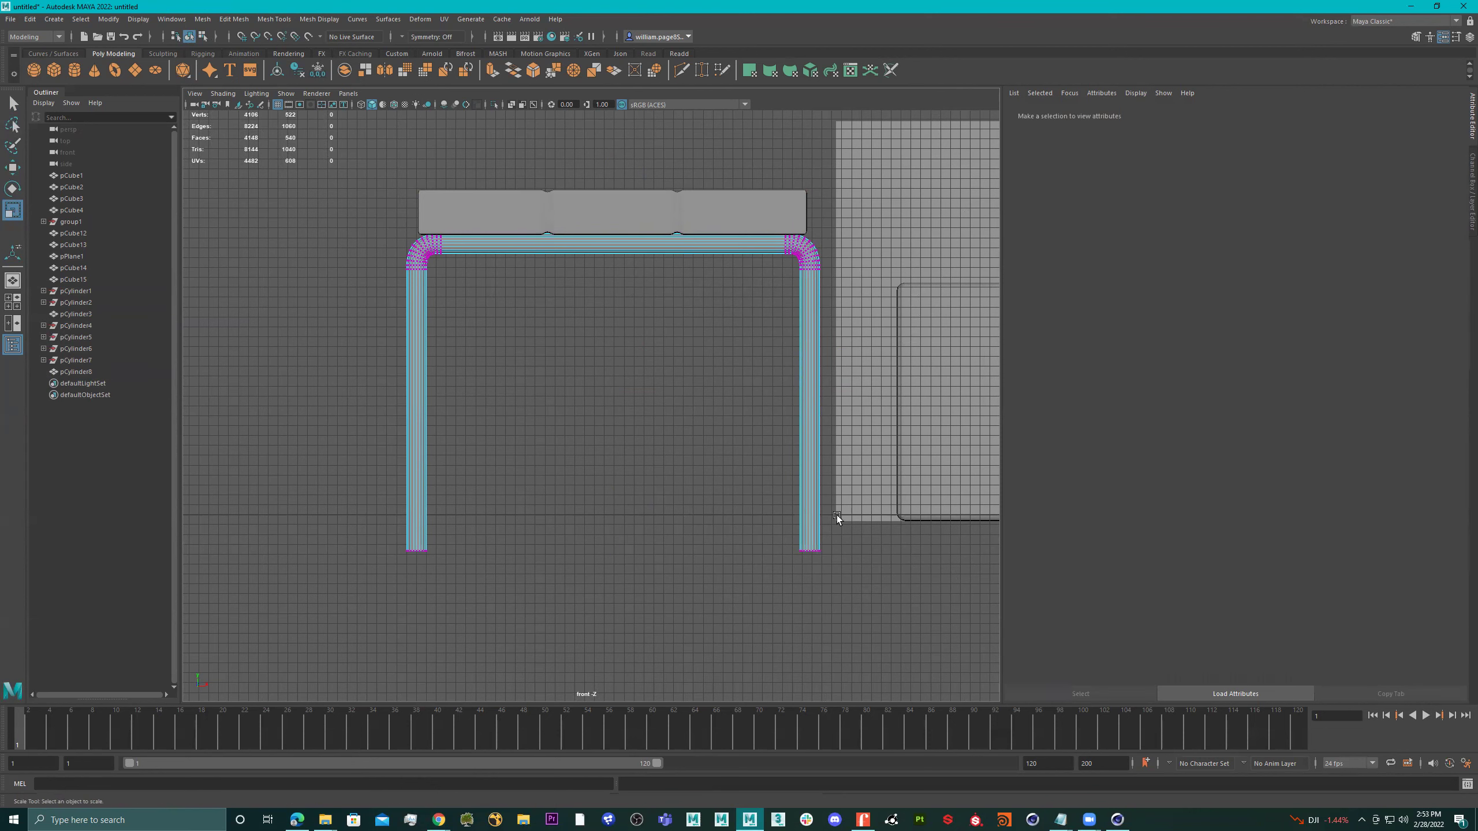
pyautogui.hotkey('ctrl', 'z')
pyautogui.moveTo(637, 559); pyautogui.dragTo(709, 549)
pyautogui.hotkey('ctrl', 'z')
pyautogui.keyDown('alt'); pyautogui.moveTo(517, 522); pyautogui.dragTo(552, 503, button='middle'); pyautogui.keyUp('alt')
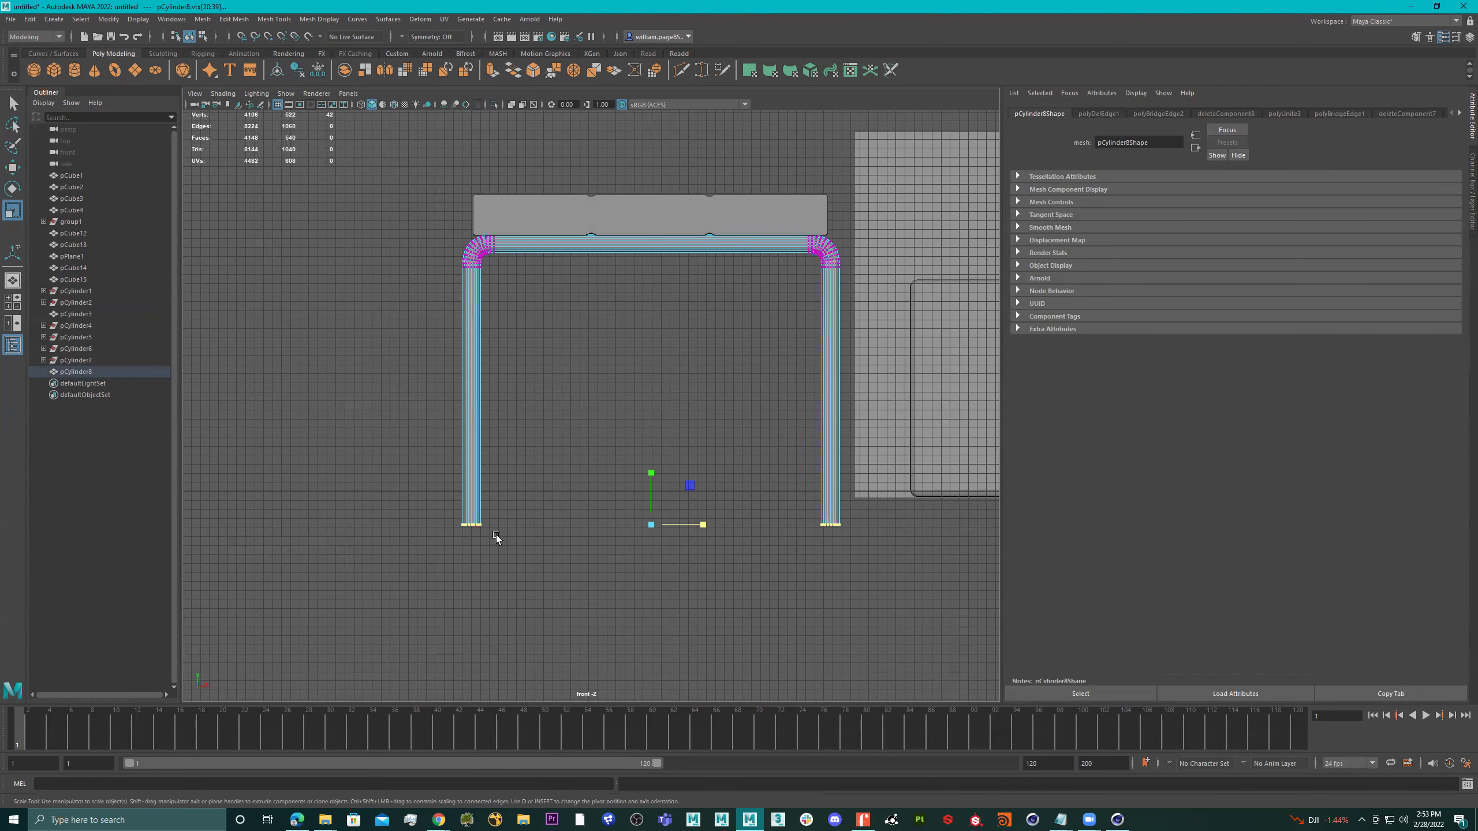
# Step: Splay the legs by moving each leg's bottom vertices outward along X
pyautogui.moveTo(441, 544); pyautogui.dragTo(502, 527)
pyautogui.press('w')
pyautogui.moveTo(884, 497); pyautogui.dragTo(885, 534)
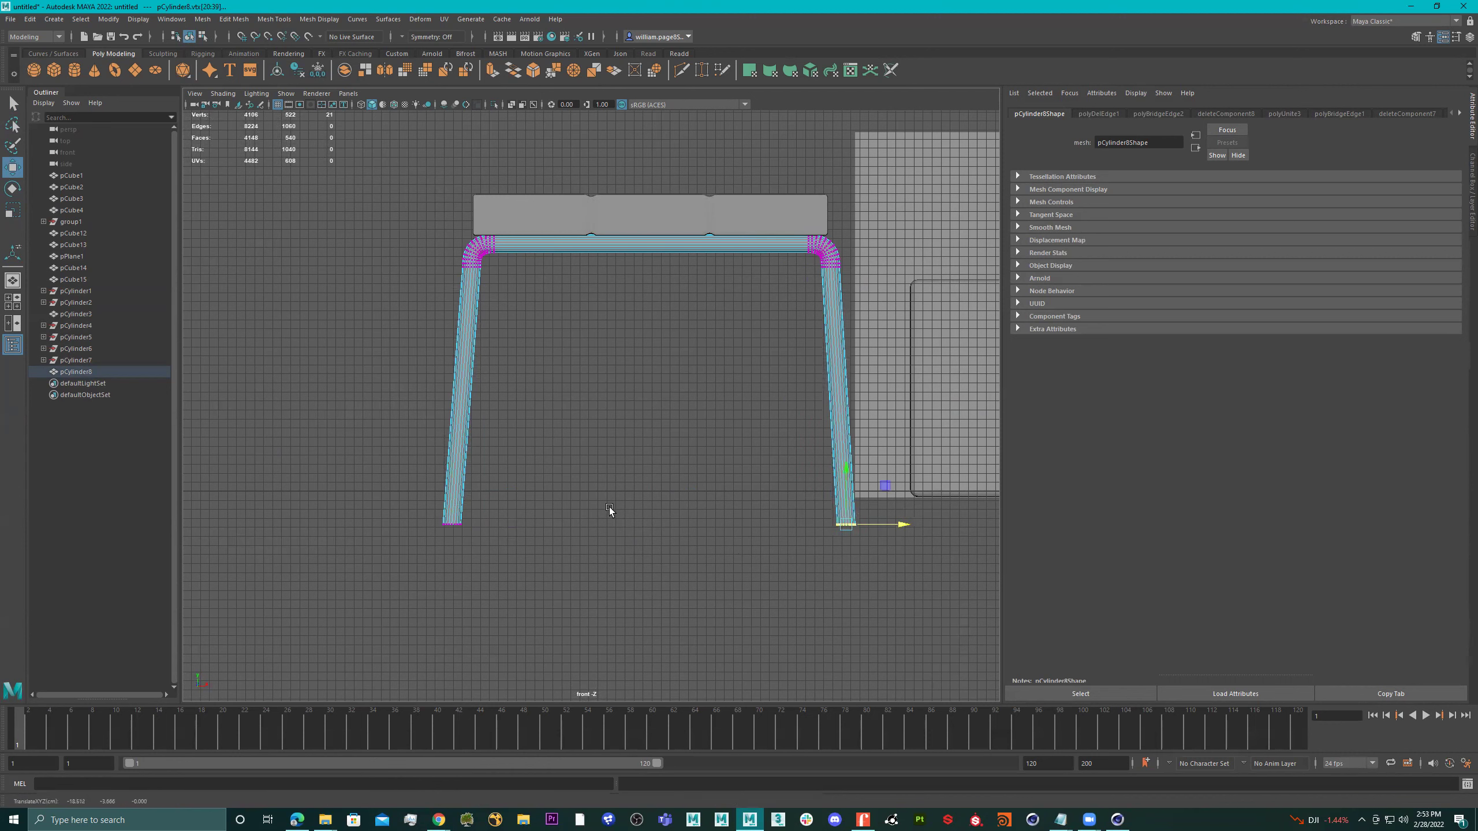
# Step: Lengthen both legs by lowering their bottom vertices together well below the original floor level
pyautogui.moveTo(390, 488); pyautogui.dragTo(954, 635)
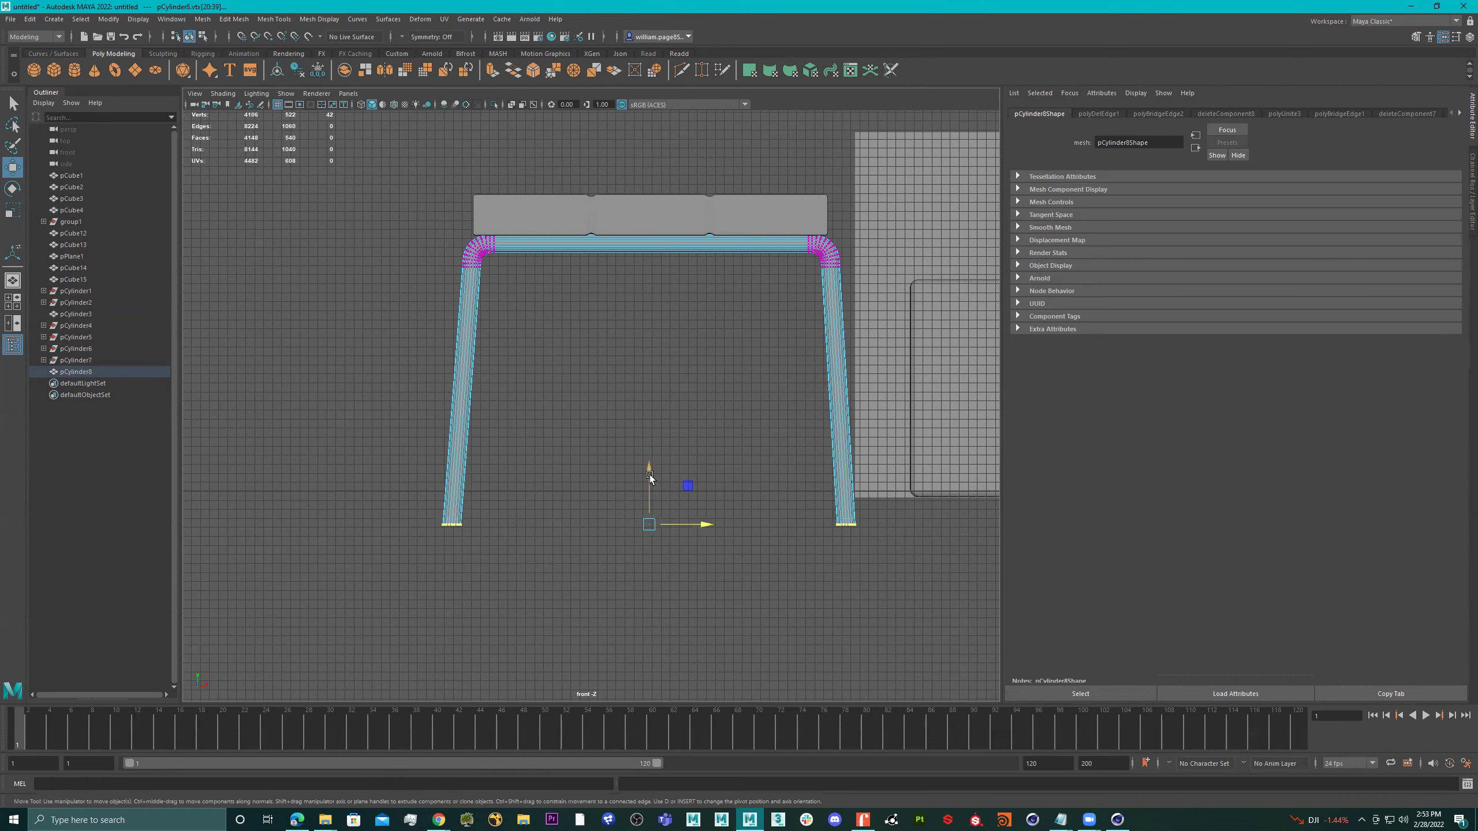
pyautogui.moveTo(649, 472); pyautogui.dragTo(633, 649)
pyautogui.keyDown('alt'); pyautogui.moveTo(674, 565); pyautogui.dragTo(680, 366, button='middle'); pyautogui.keyUp('alt')
pyautogui.moveTo(654, 473); pyautogui.dragTo(653, 535)
pyautogui.keyDown('alt'); pyautogui.moveTo(747, 492); pyautogui.dragTo(707, 508, button='right'); pyautogui.keyUp('alt')
pyautogui.keyDown('alt'); pyautogui.moveTo(706, 508); pyautogui.dragTo(700, 655, button='middle'); pyautogui.keyUp('alt')
pyautogui.keyDown('alt'); pyautogui.moveTo(716, 484); pyautogui.dragTo(682, 466, button='right'); pyautogui.keyUp('alt')
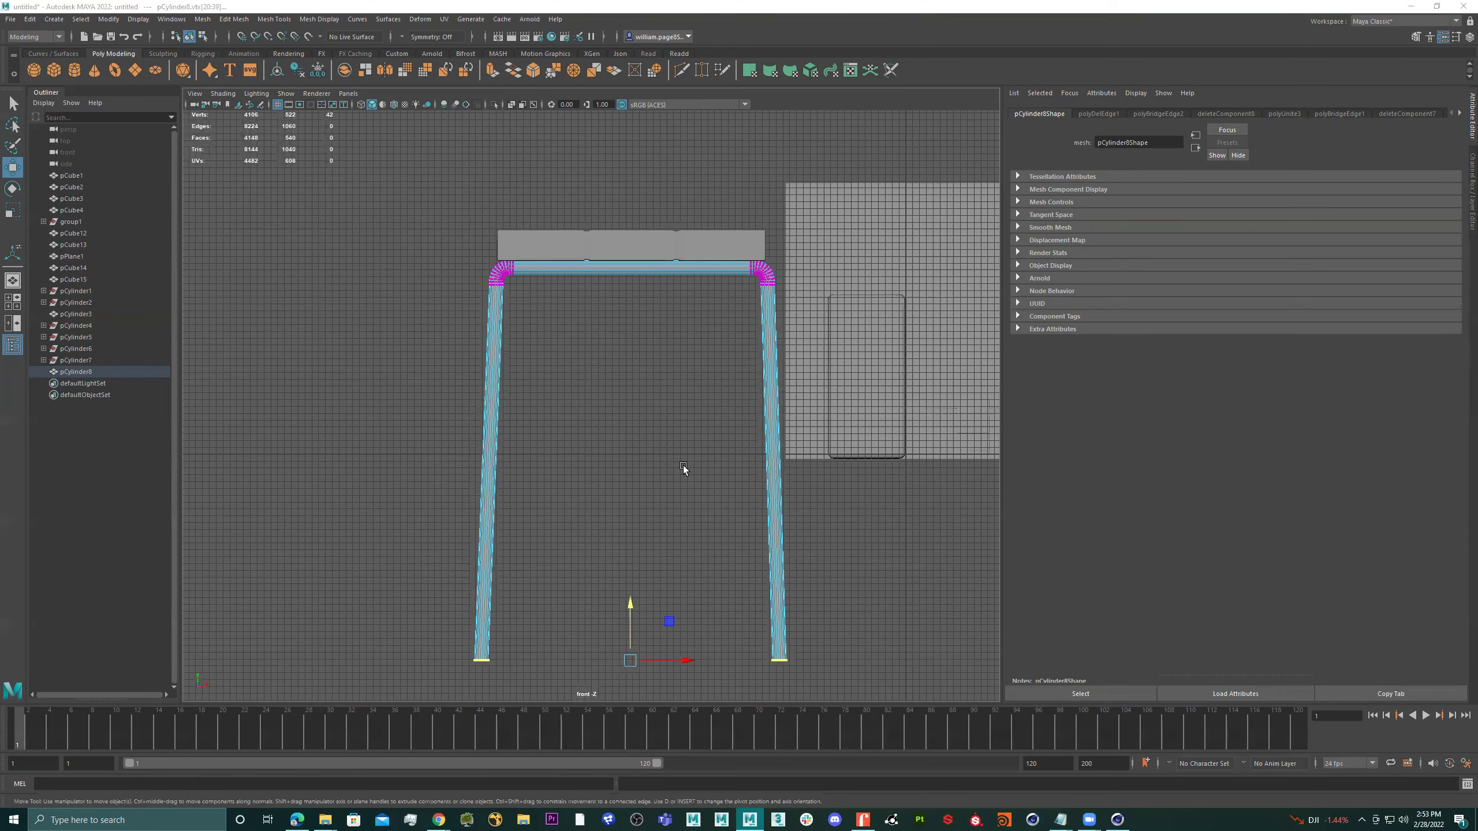
pyautogui.press('space')
pyautogui.press('space')
pyautogui.keyDown('alt'); pyautogui.moveTo(721, 320); pyautogui.dragTo(621, 376); pyautogui.keyUp('alt')
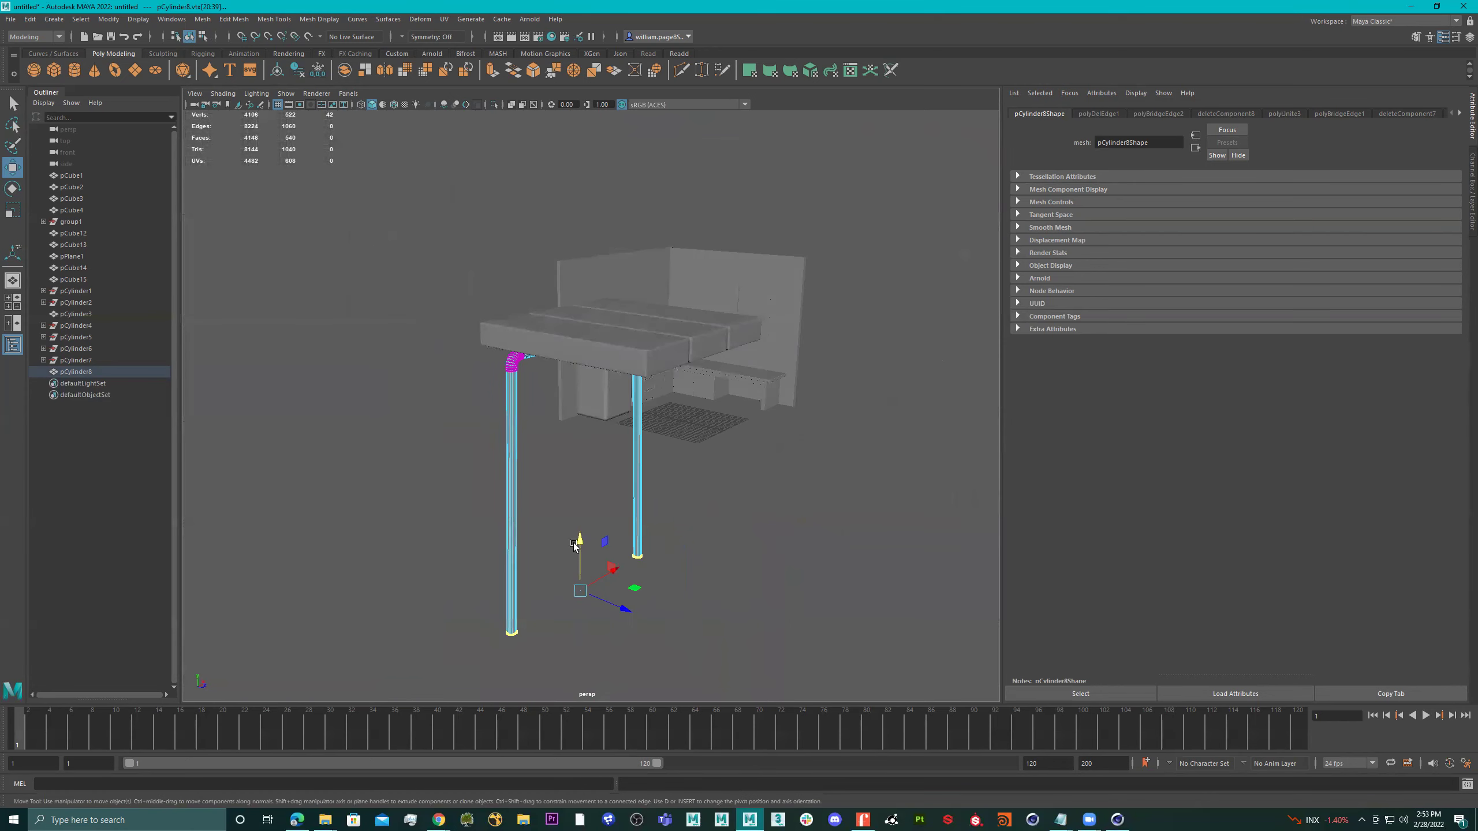
pyautogui.moveTo(578, 542); pyautogui.dragTo(579, 601)
# Step: Return the leg frame from vertex editing to object mode
pyautogui.moveTo(505, 422); pyautogui.dragTo(570, 406, button='right')
pyautogui.scroll(-2, 571, 419)
pyautogui.keyDown('alt'); pyautogui.moveTo(569, 452); pyautogui.dragTo(596, 459); pyautogui.keyUp('alt')
pyautogui.keyDown('alt'); pyautogui.moveTo(596, 459); pyautogui.dragTo(669, 407, button='middle'); pyautogui.keyUp('alt')
pyautogui.keyDown('alt'); pyautogui.moveTo(669, 408); pyautogui.dragTo(688, 367); pyautogui.keyUp('alt')
pyautogui.press('r')
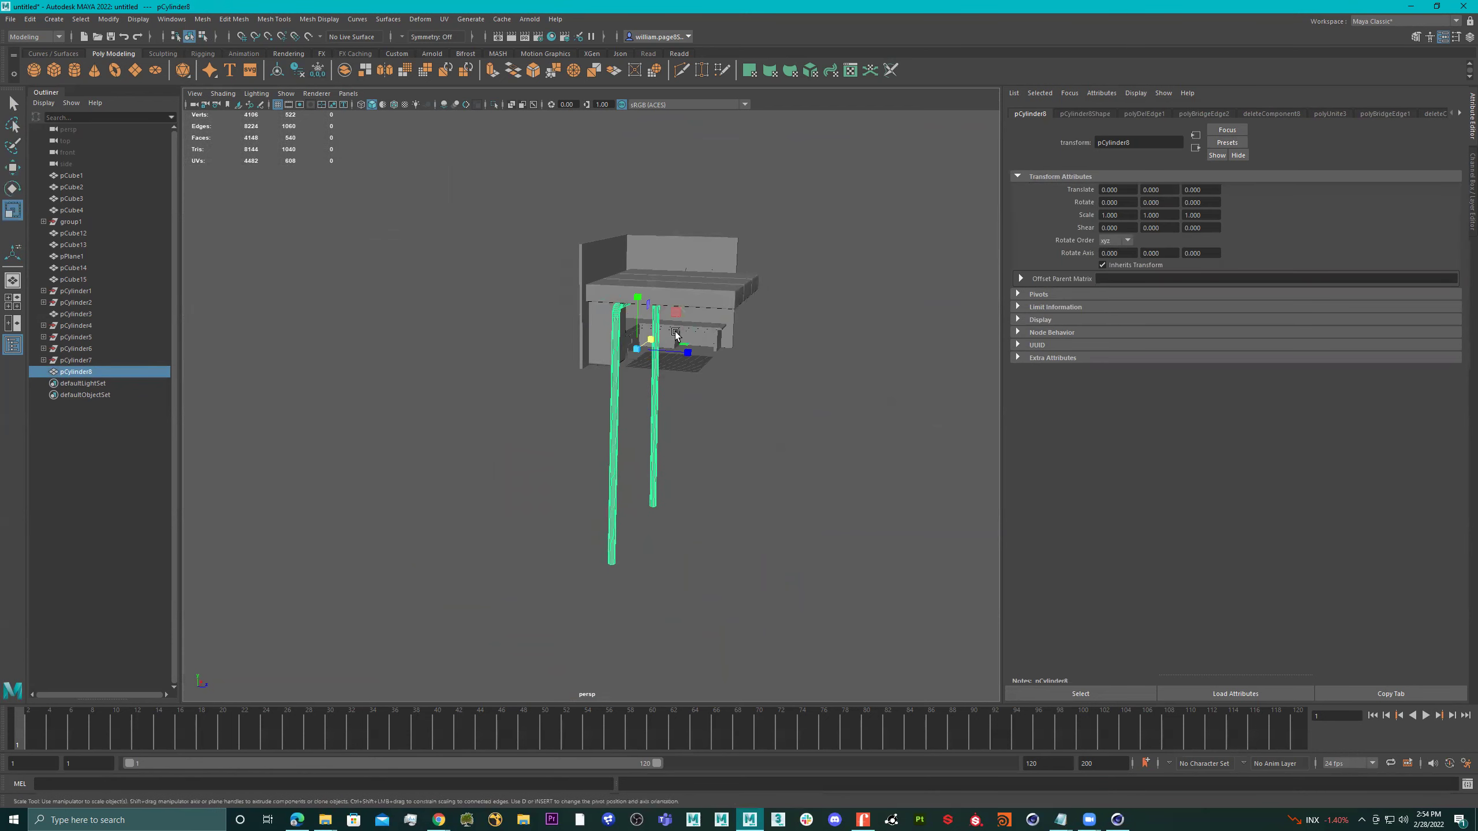
# Step: Examine the proportions of the seat and leg frame in the orthographic and perspective views
pyautogui.press('space')
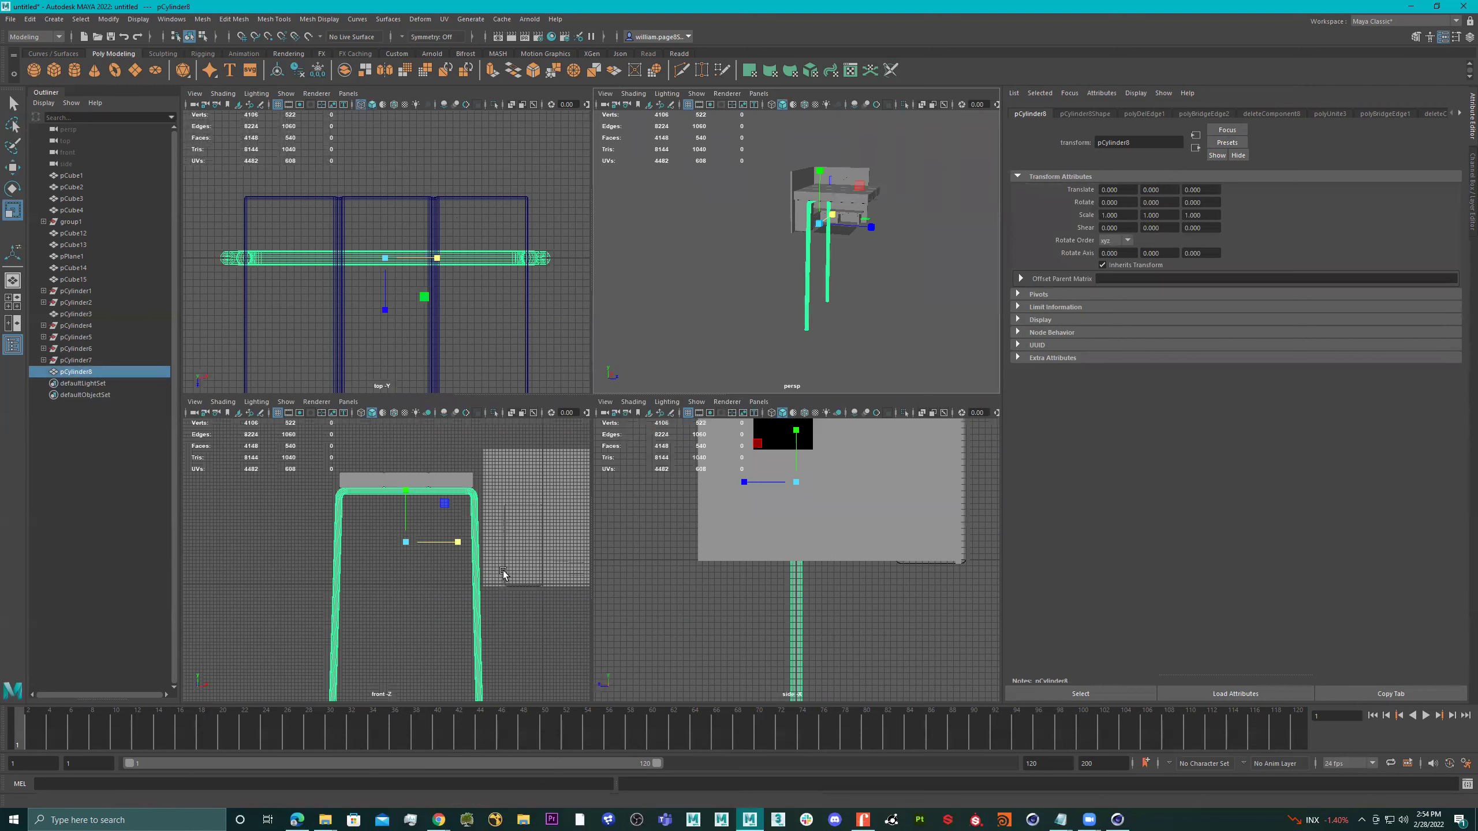
pyautogui.scroll(-3, 499, 573)
pyautogui.scroll(-3, 790, 589)
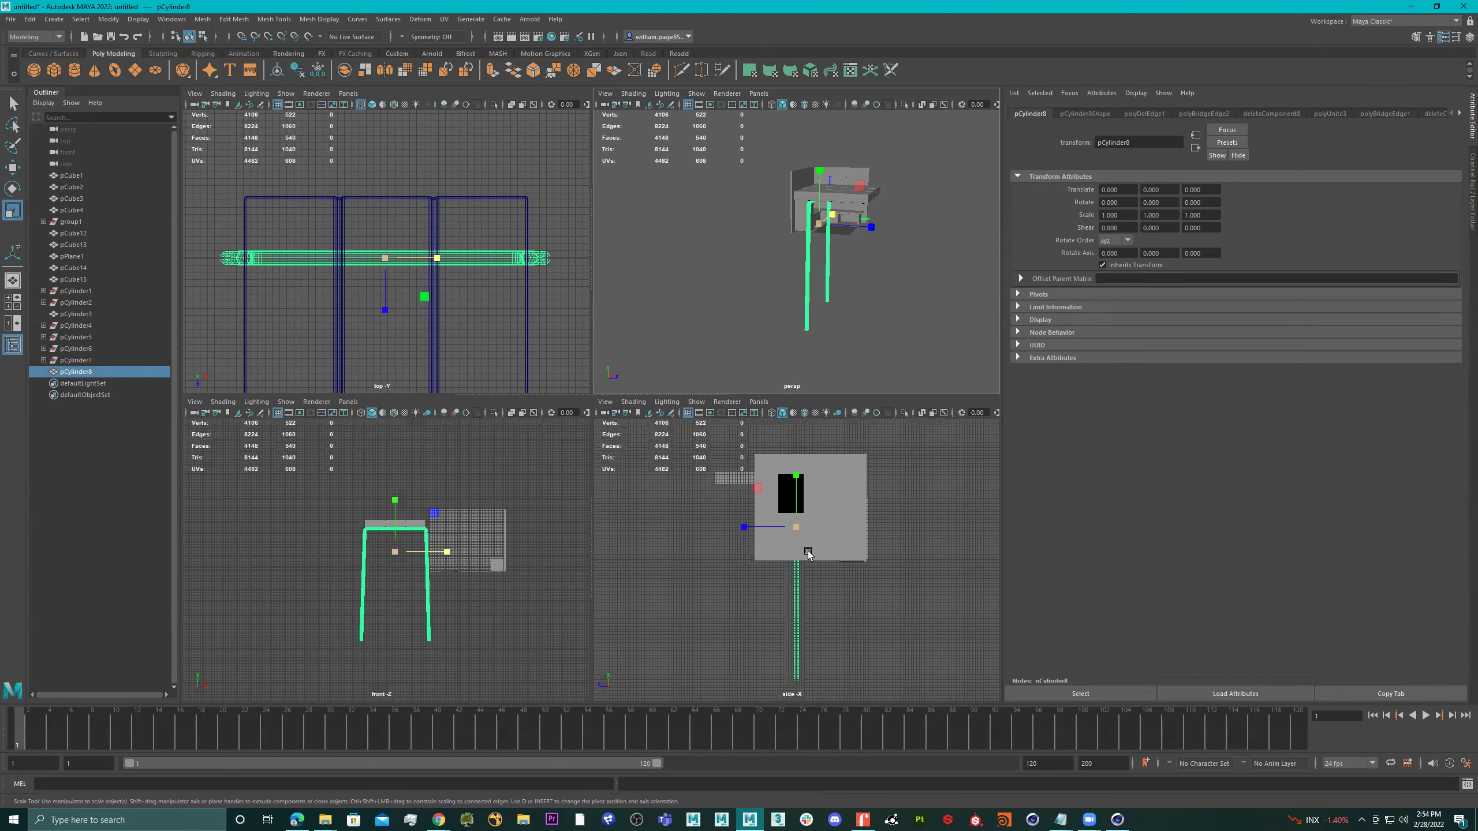
pyautogui.moveTo(471, 169); pyautogui.dragTo(447, 267)
pyautogui.scroll(-2, 871, 557)
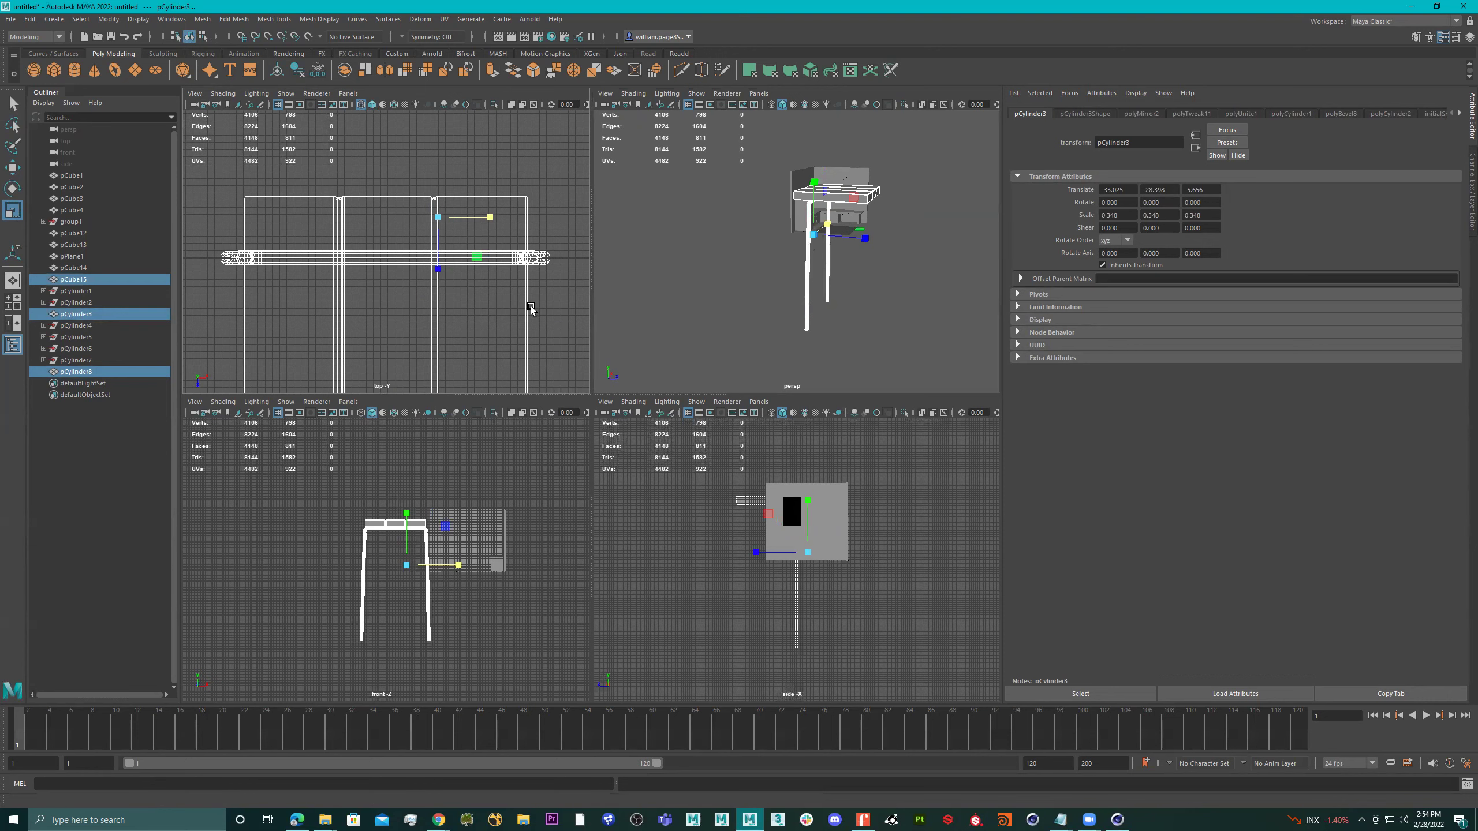
pyautogui.press('space')
pyautogui.scroll(-2, 783, 477)
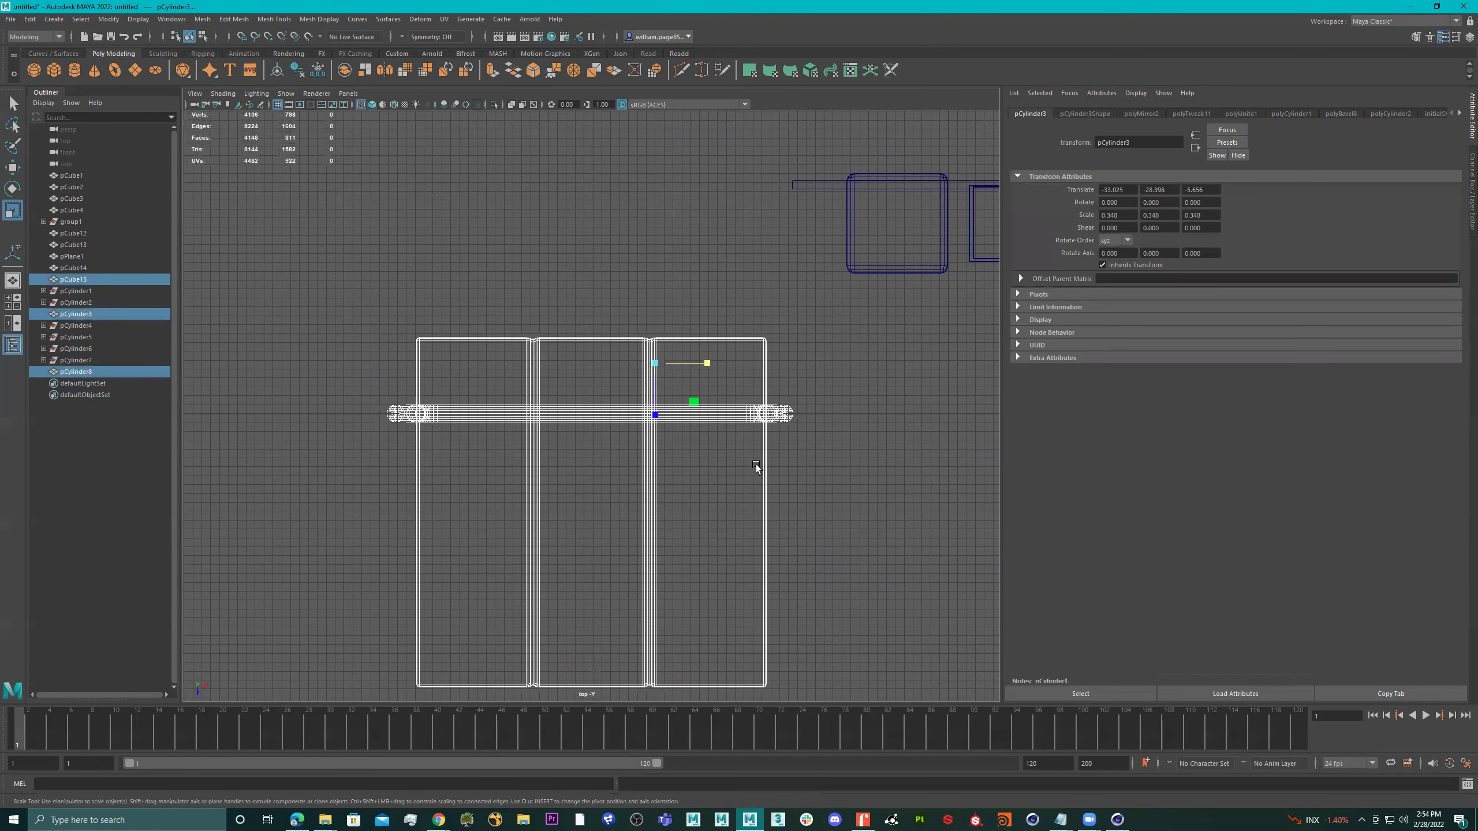
pyautogui.press('space')
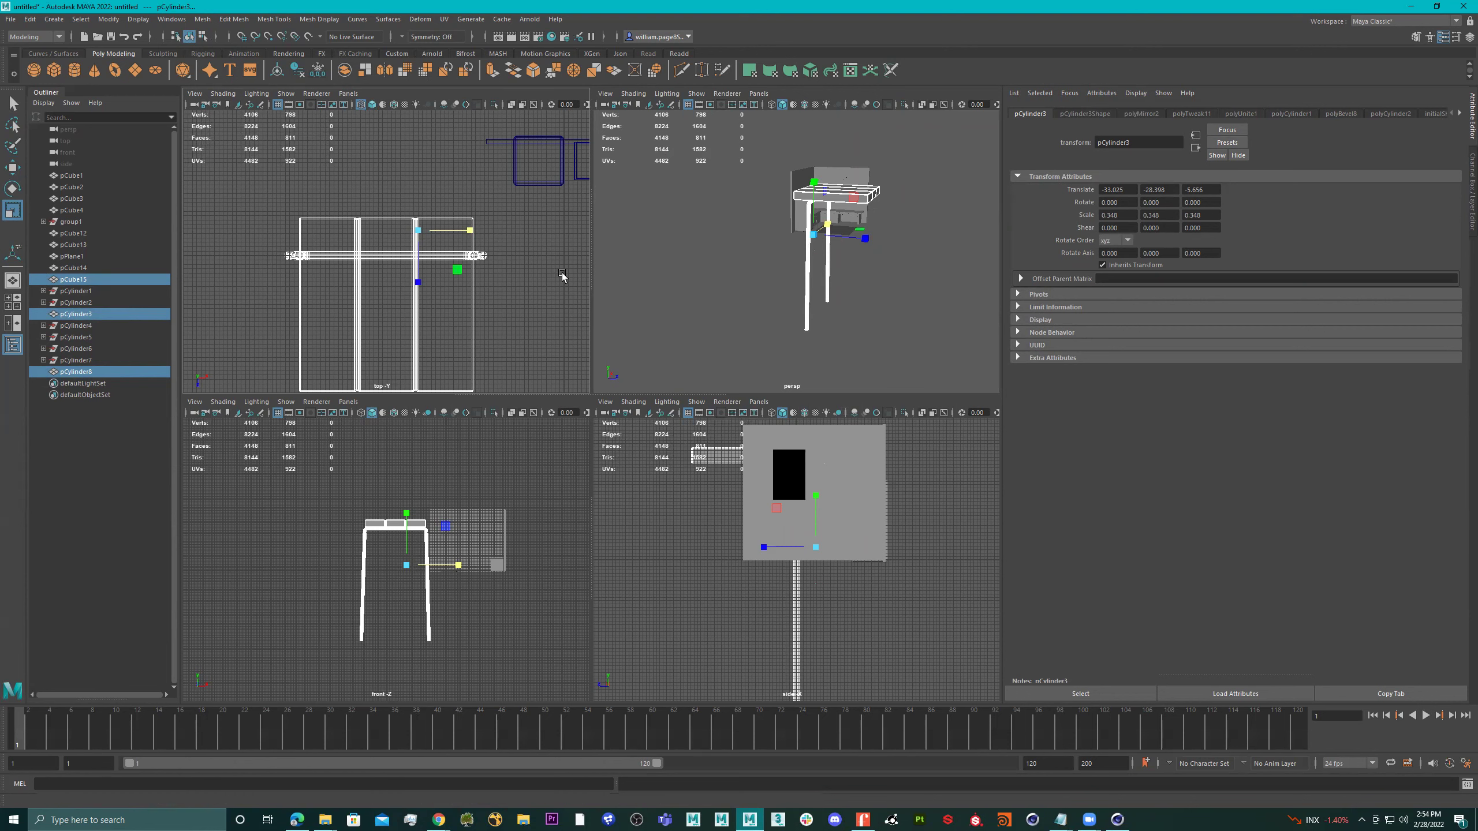
pyautogui.press('space')
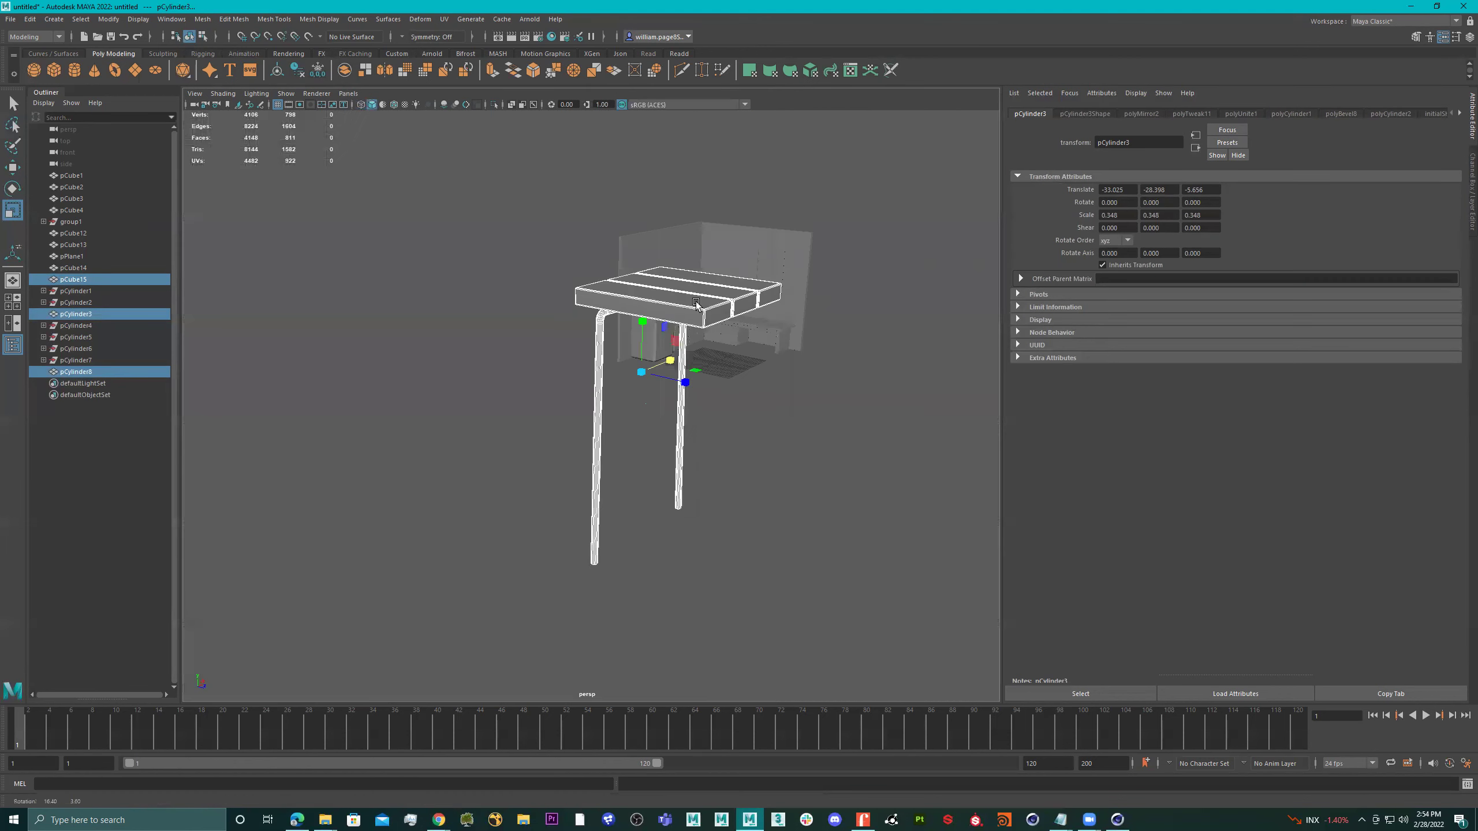
pyautogui.keyDown('alt'); pyautogui.moveTo(652, 294); pyautogui.dragTo(596, 322); pyautogui.keyUp('alt')
pyautogui.moveTo(596, 321); pyautogui.dragTo(727, 218, button='right')
pyautogui.keyDown('alt'); pyautogui.moveTo(868, 296); pyautogui.dragTo(813, 234); pyautogui.keyUp('alt')
pyautogui.keyDown('alt'); pyautogui.moveTo(653, 336); pyautogui.dragTo(597, 282); pyautogui.keyUp('alt')
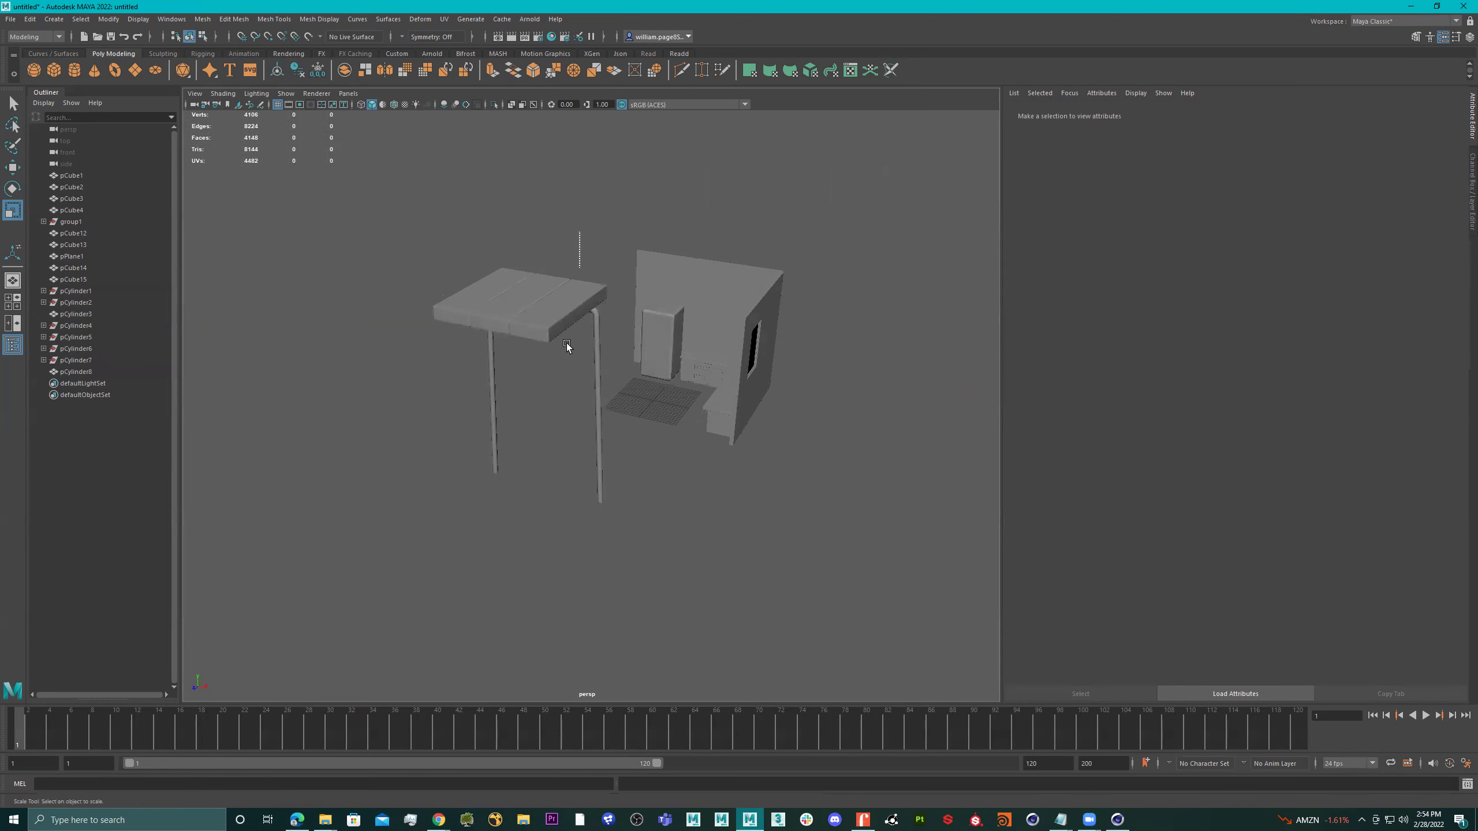
pyautogui.moveTo(556, 368); pyautogui.dragTo(548, 377)
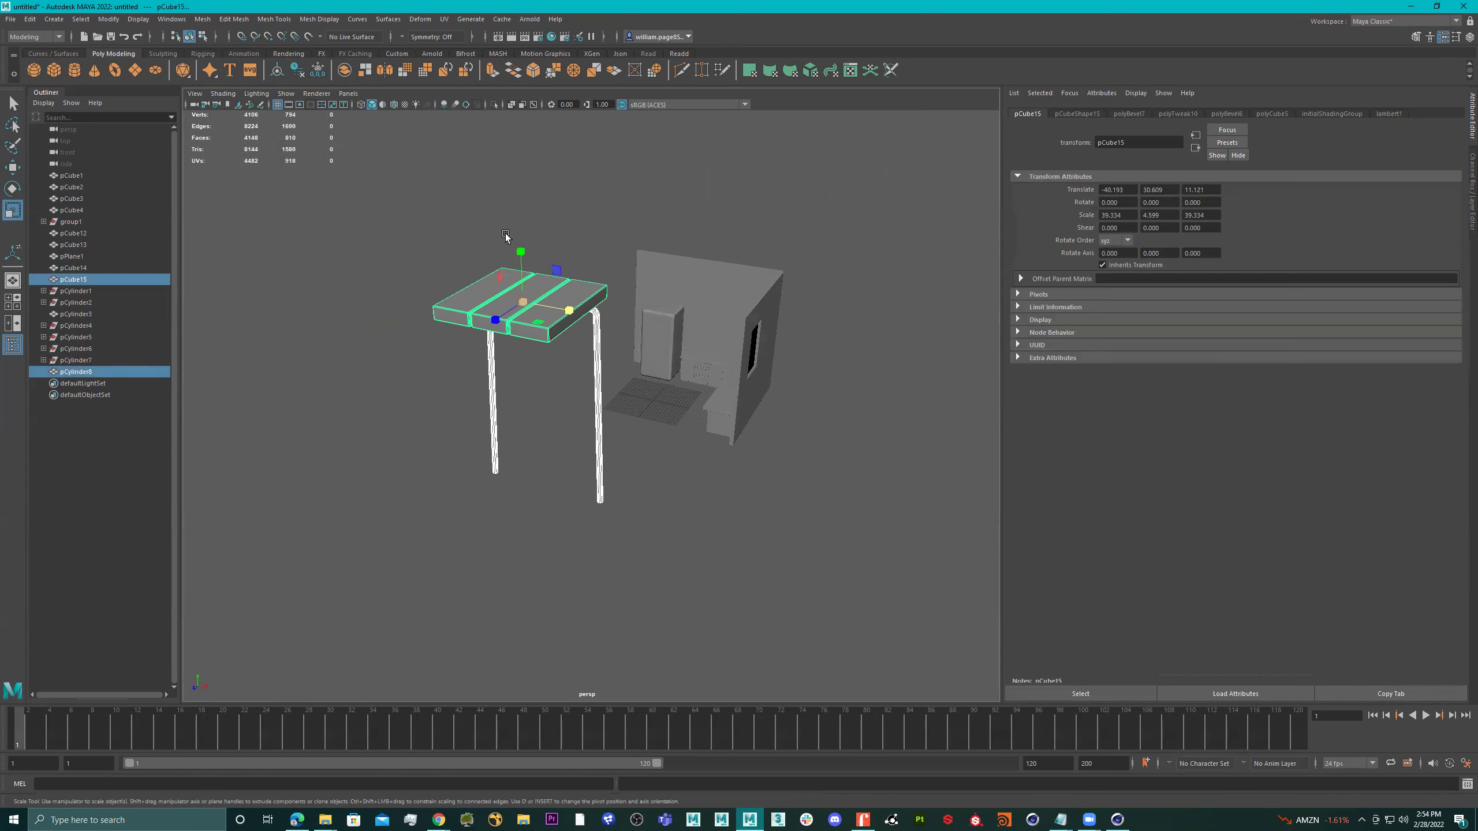
pyautogui.click(495, 105)
pyautogui.keyDown('alt'); pyautogui.moveTo(517, 244); pyautogui.dragTo(510, 324); pyautogui.keyUp('alt')
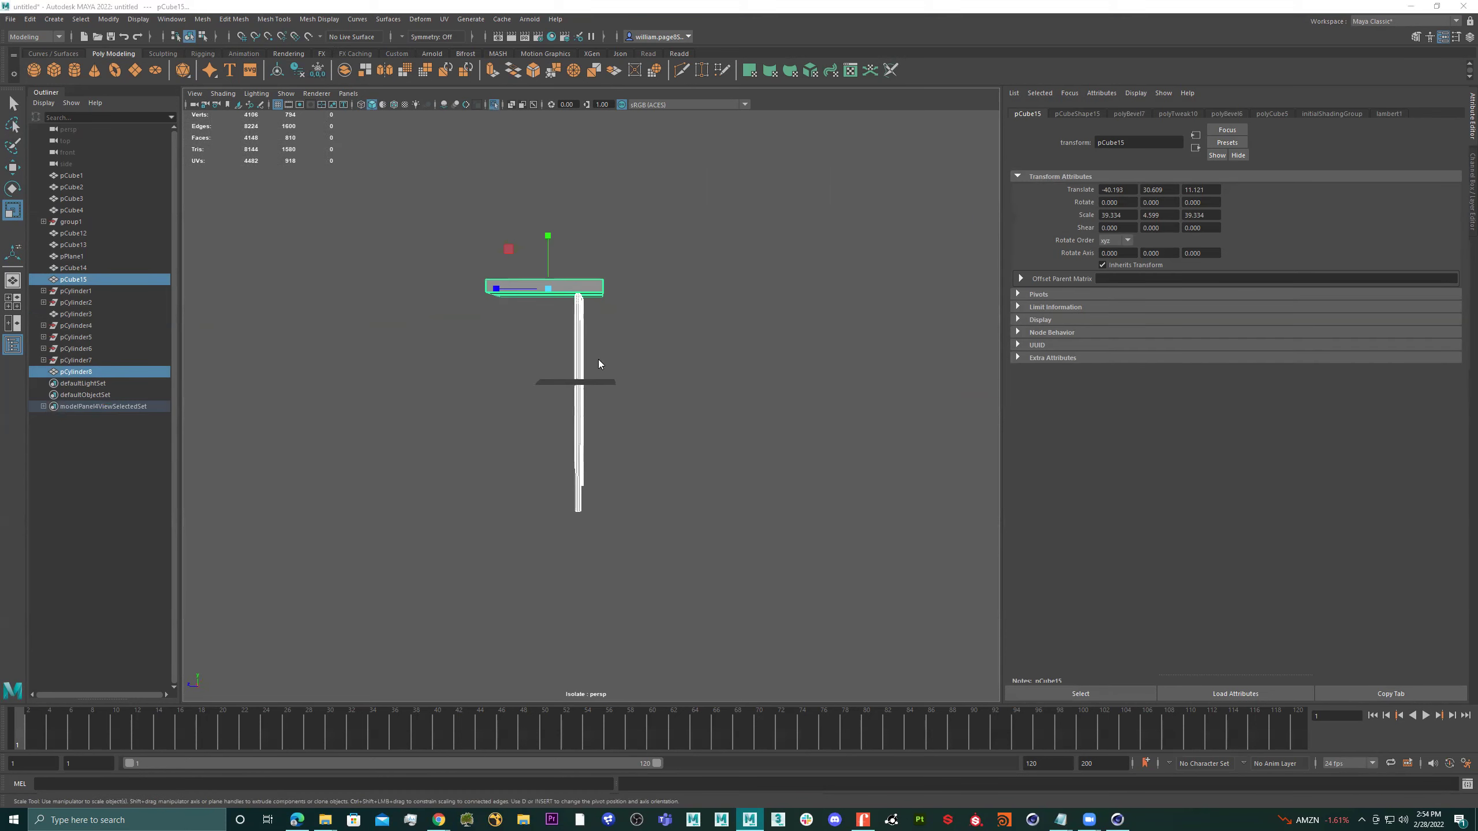
pyautogui.press('space')
pyautogui.press('space')
pyautogui.press('space')
pyautogui.press('space')
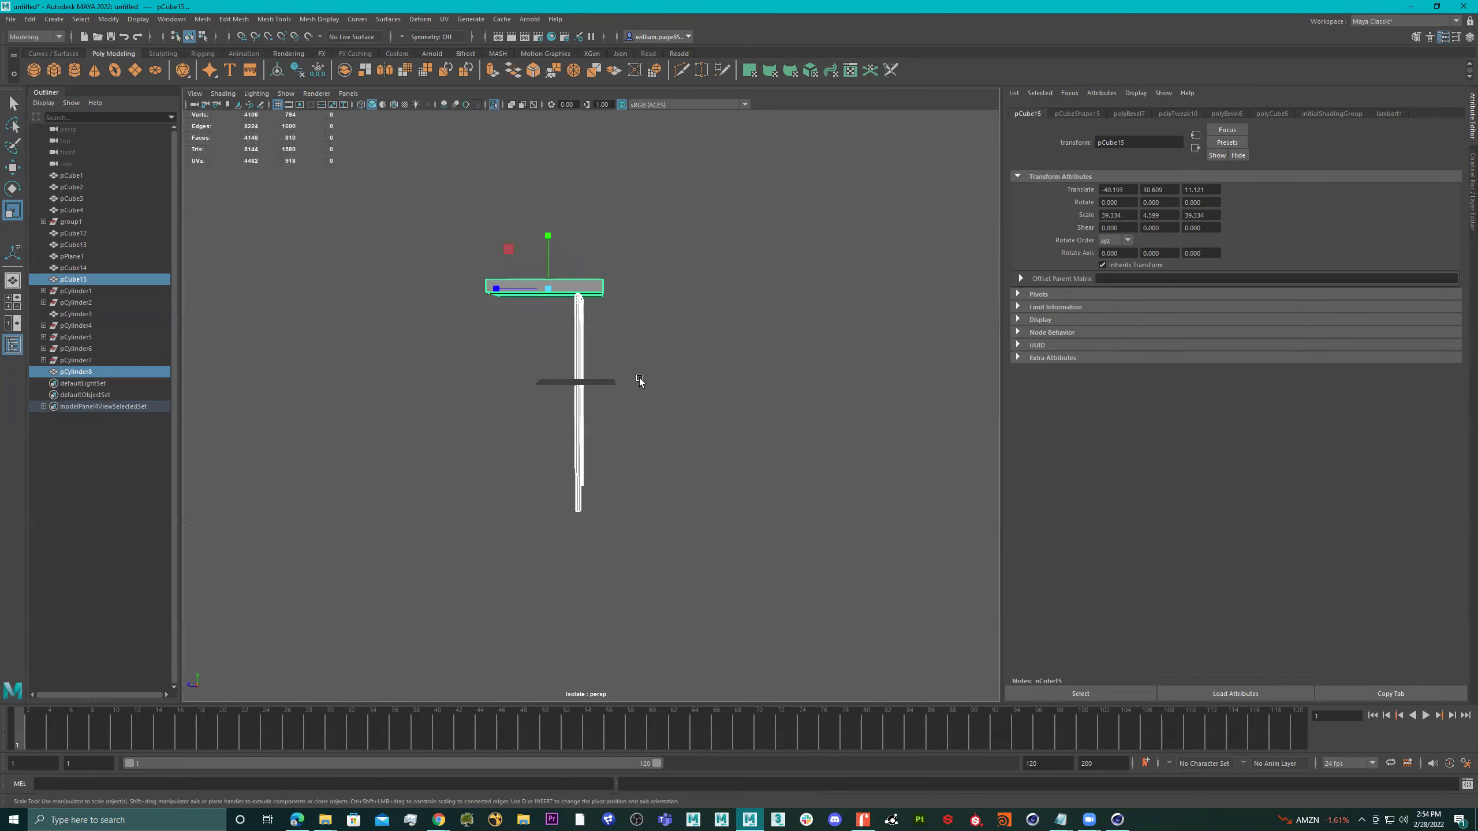
pyautogui.keyDown('alt'); pyautogui.moveTo(629, 352); pyautogui.dragTo(912, 232); pyautogui.keyUp('alt')
pyautogui.click(494, 105)
# Step: Hide the surrounding kitchen objects and select the stool parts
pyautogui.moveTo(856, 183); pyautogui.dragTo(619, 470)
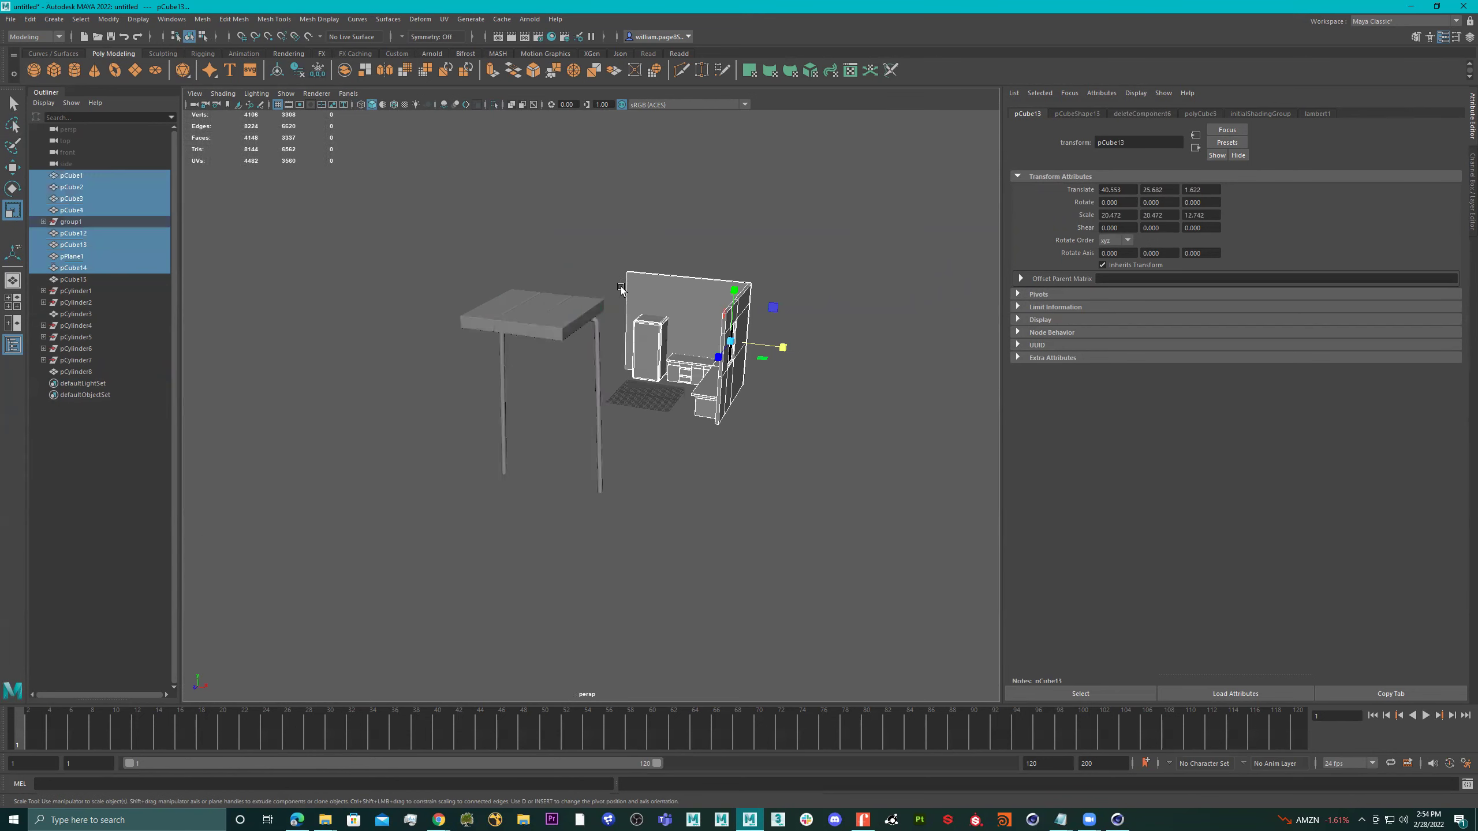
pyautogui.hotkey('ctrl', 'h')
pyautogui.moveTo(630, 234); pyautogui.dragTo(460, 494)
# Step: In the side view, move the leg frame's pivot up to the top of the legs, just beneath the seat
pyautogui.press('space')
pyautogui.press('space')
pyautogui.keyDown('alt'); pyautogui.moveTo(796, 503); pyautogui.dragTo(788, 415, button='middle'); pyautogui.keyUp('alt')
pyautogui.scroll(-1, 624, 518)
pyautogui.moveTo(609, 517); pyautogui.dragTo(739, 417, button='right')
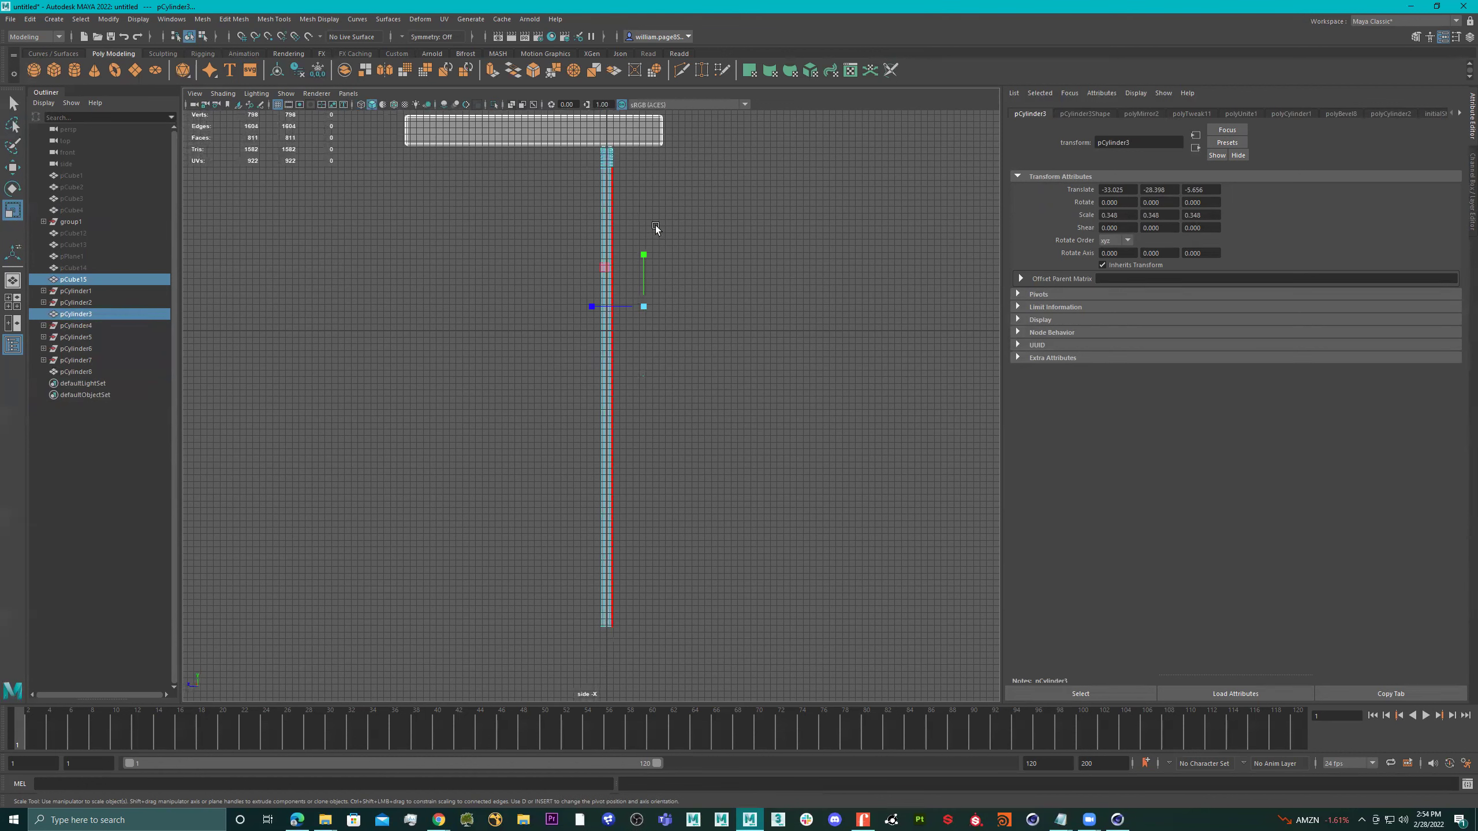
pyautogui.press('e')
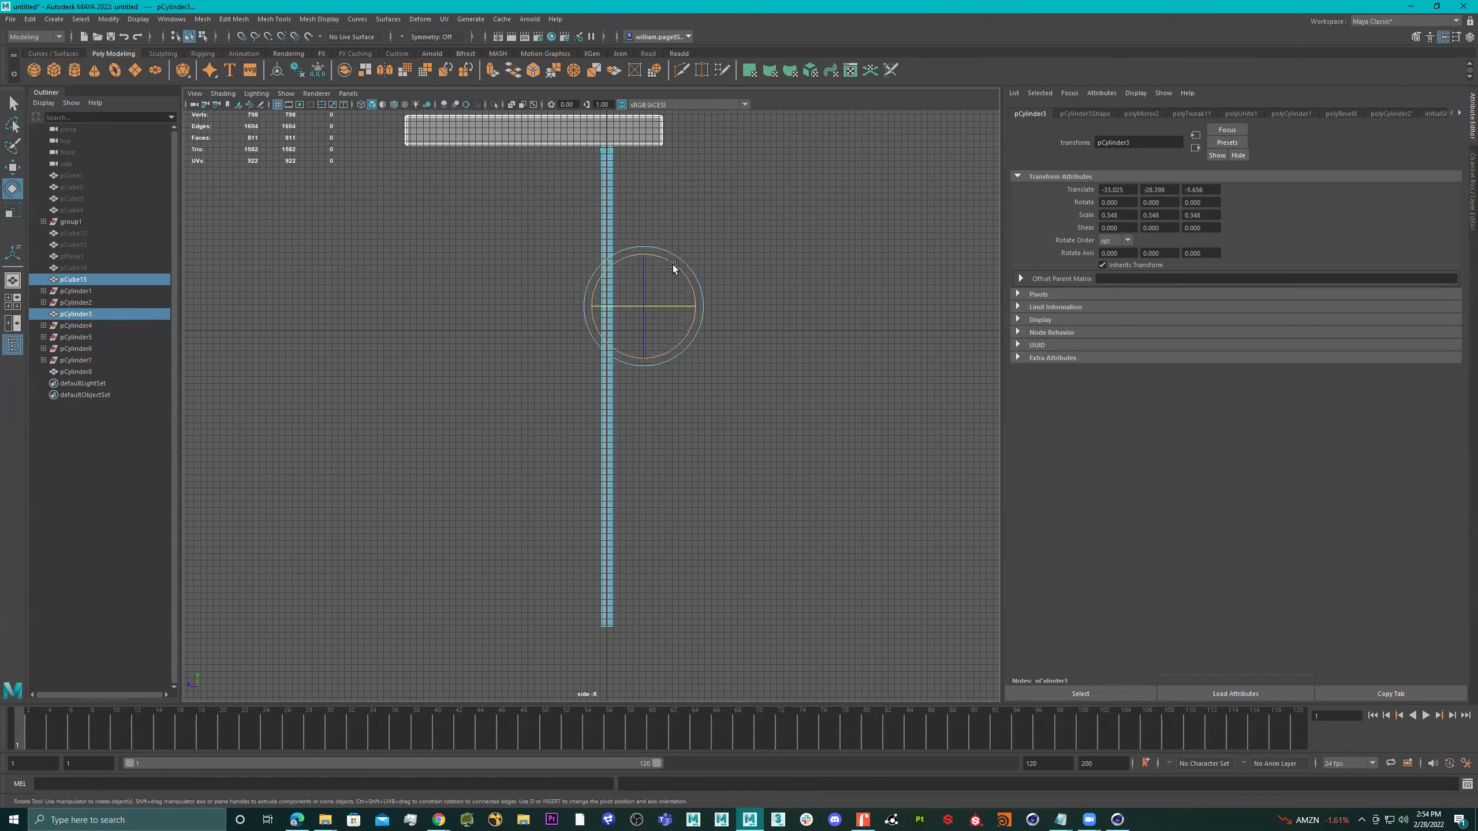
pyautogui.press('w')
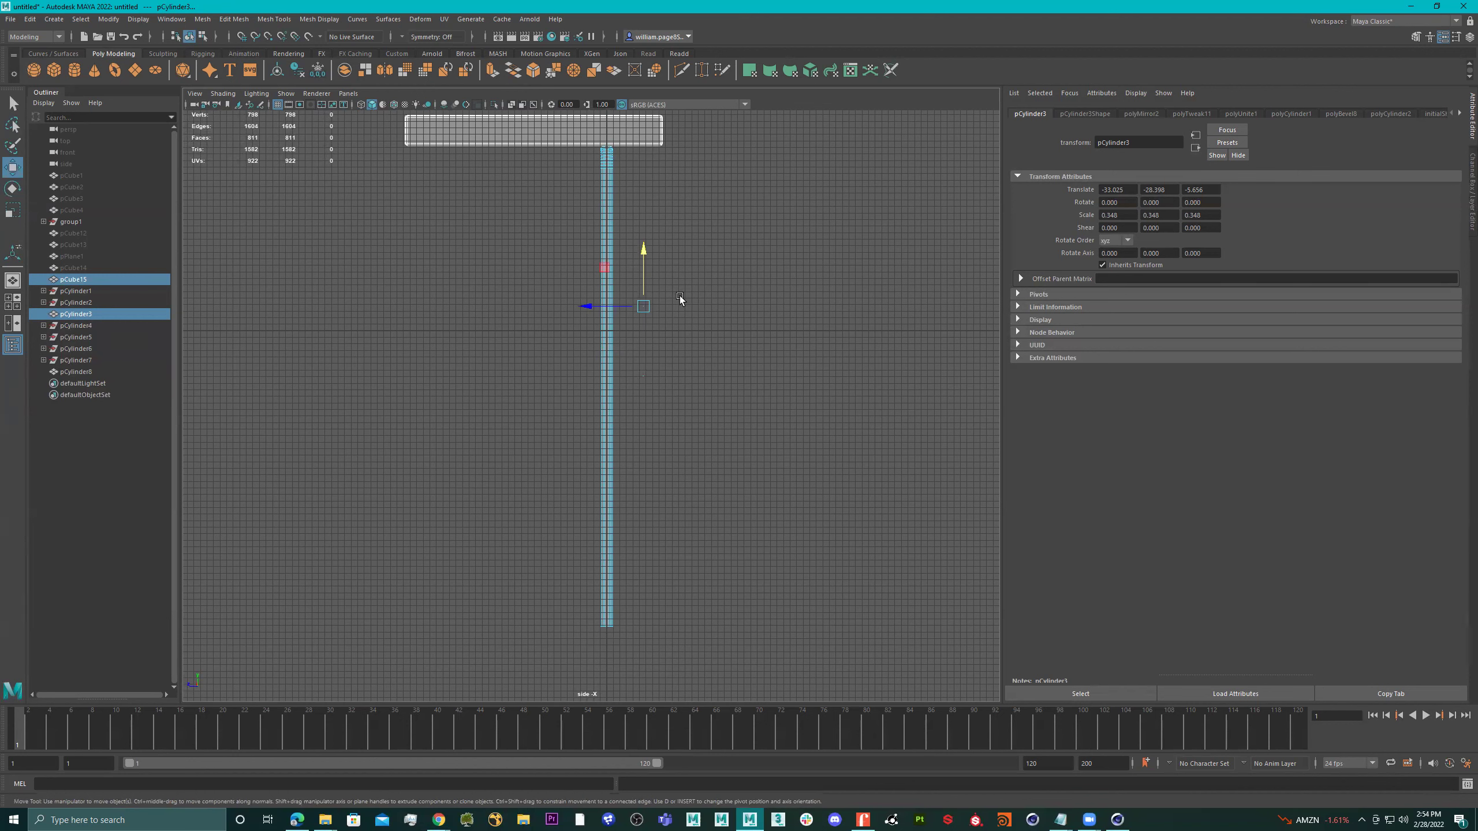
pyautogui.press('d')
pyautogui.moveTo(643, 250); pyautogui.dragTo(567, 142)
pyautogui.press('r')
pyautogui.press('e')
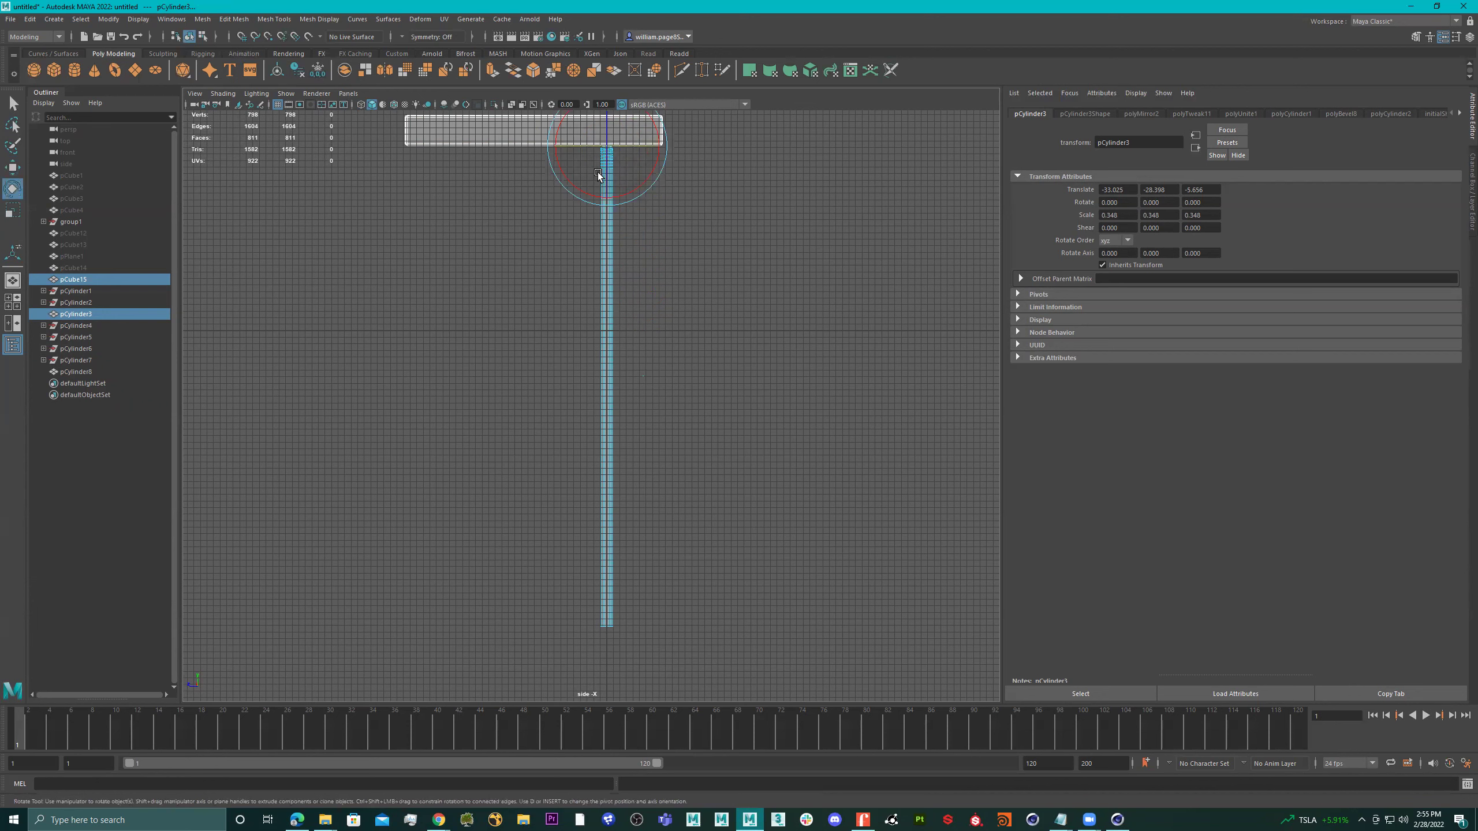
pyautogui.moveTo(626, 192); pyautogui.dragTo(630, 193)
pyautogui.hotkey('ctrl', 'z')
pyautogui.moveTo(706, 276); pyautogui.dragTo(582, 302)
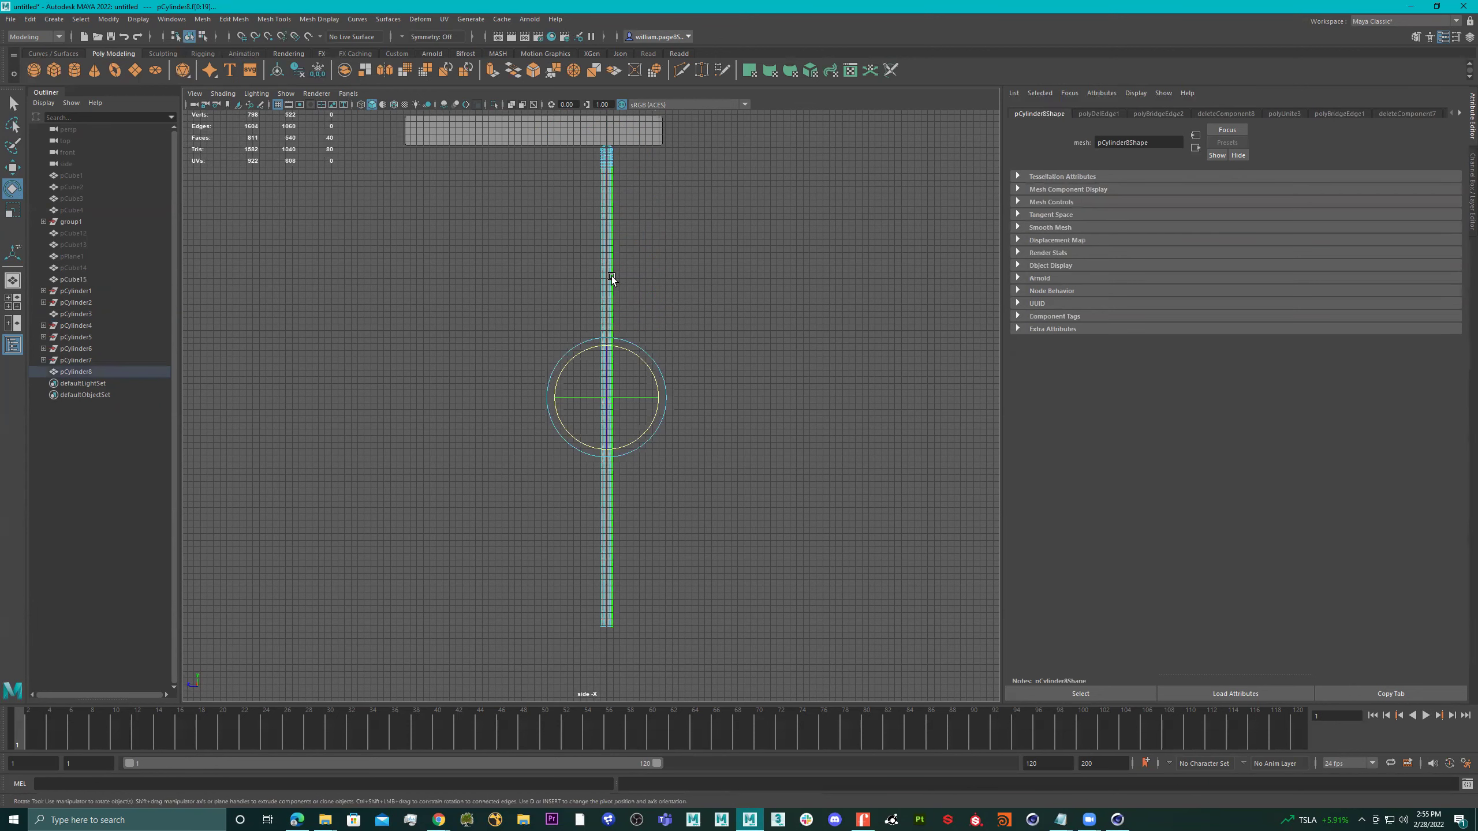
pyautogui.hotkey('ctrl', 'z')
pyautogui.hotkey('ctrl', 'z')
pyautogui.hotkey('ctrl', 'z')
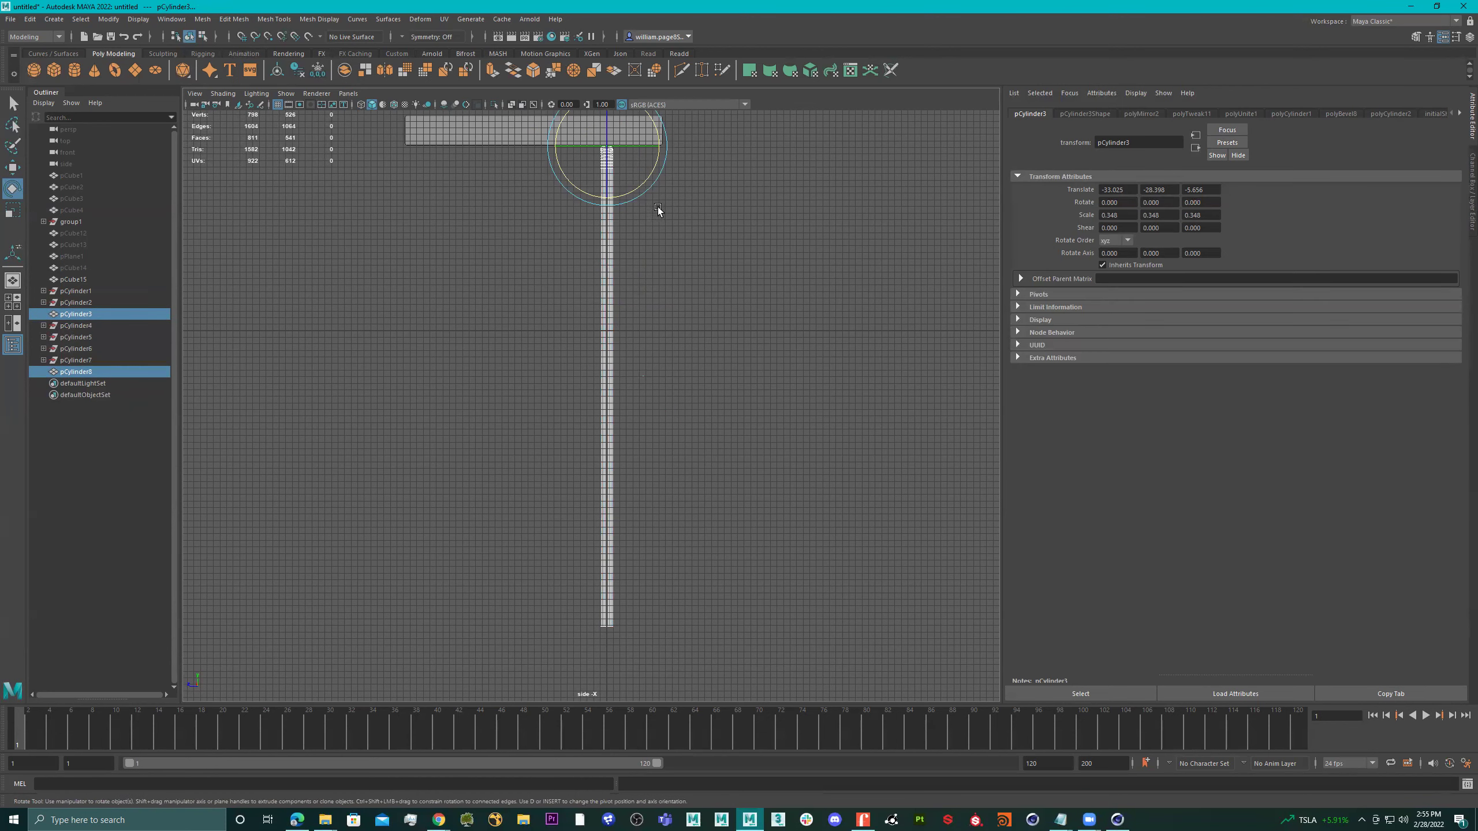
# Step: Tilt the leg frame outward about 8.1 degrees around X and shift it along Z to the seat's edge
pyautogui.moveTo(639, 184); pyautogui.dragTo(656, 186)
pyautogui.press('w')
pyautogui.moveTo(548, 148); pyautogui.dragTo(604, 148)
pyautogui.scroll(-1, 677, 283)
pyautogui.press('space')
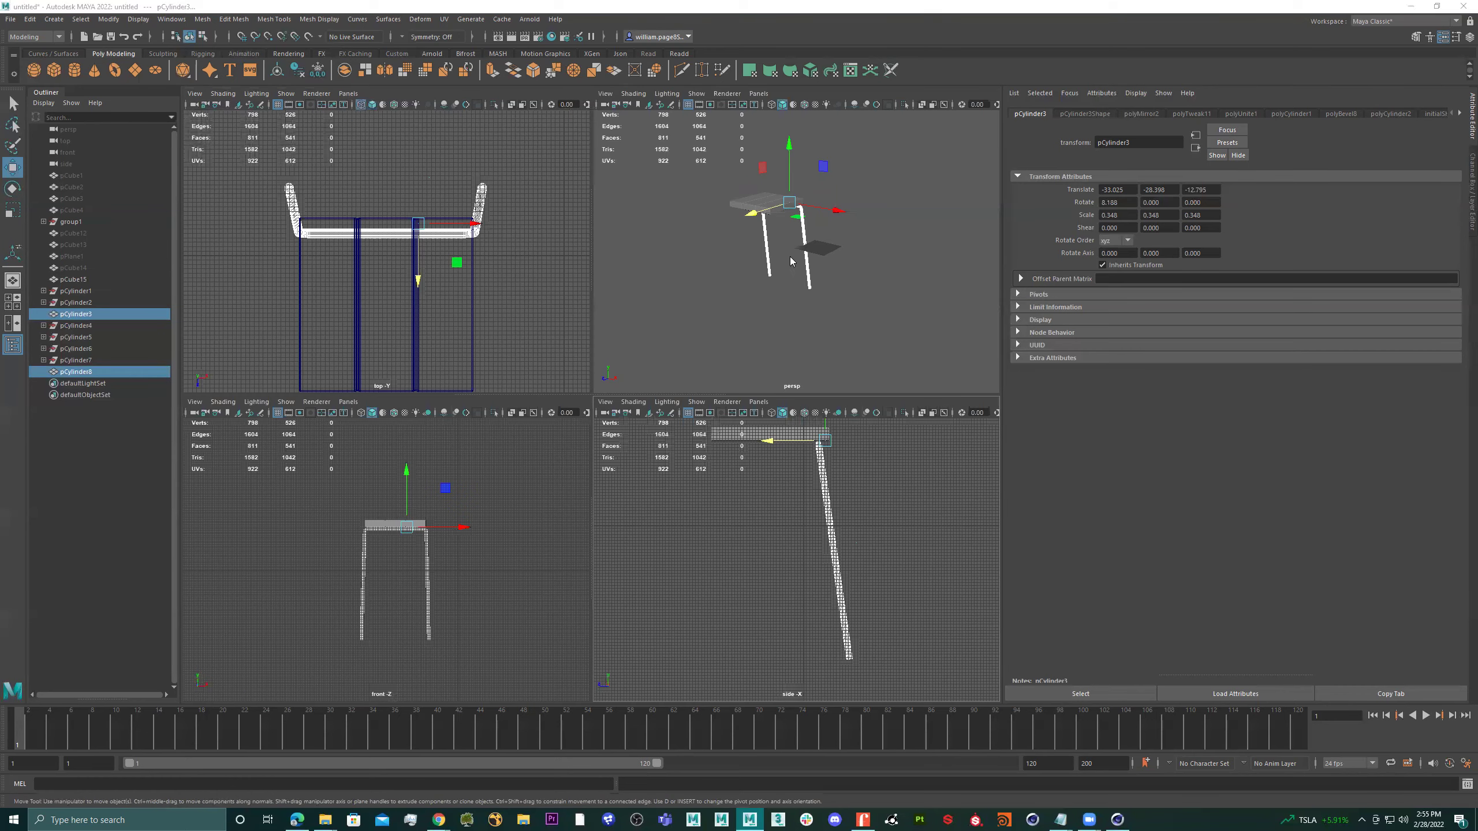
pyautogui.press('space')
pyautogui.keyDown('alt'); pyautogui.moveTo(744, 280); pyautogui.dragTo(827, 296); pyautogui.keyUp('alt')
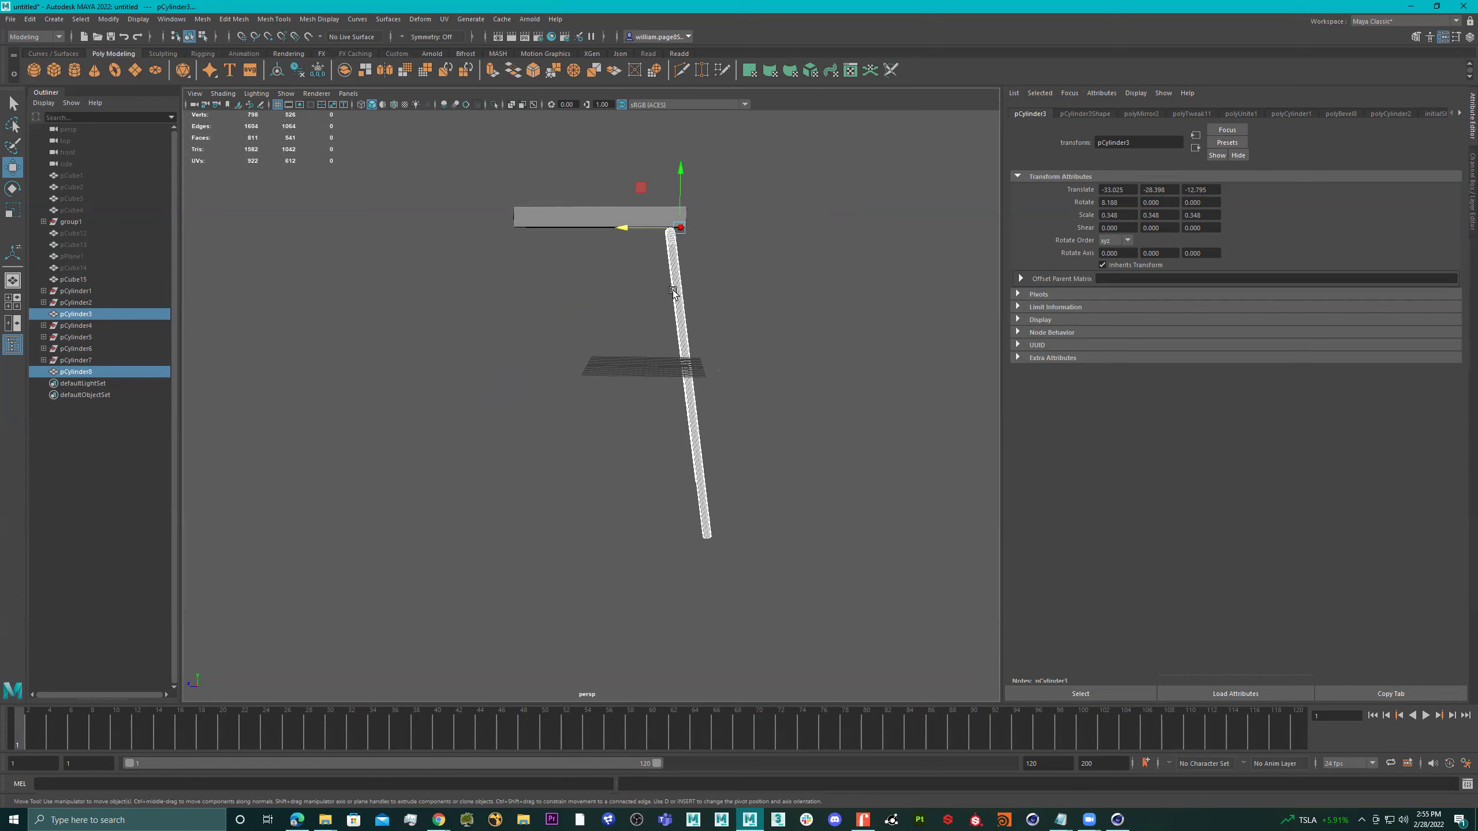
# Step: Mirror the leg frame across the world Z axis with Cut Geometry off and an offset of 11.518
pyautogui.click(385, 71)
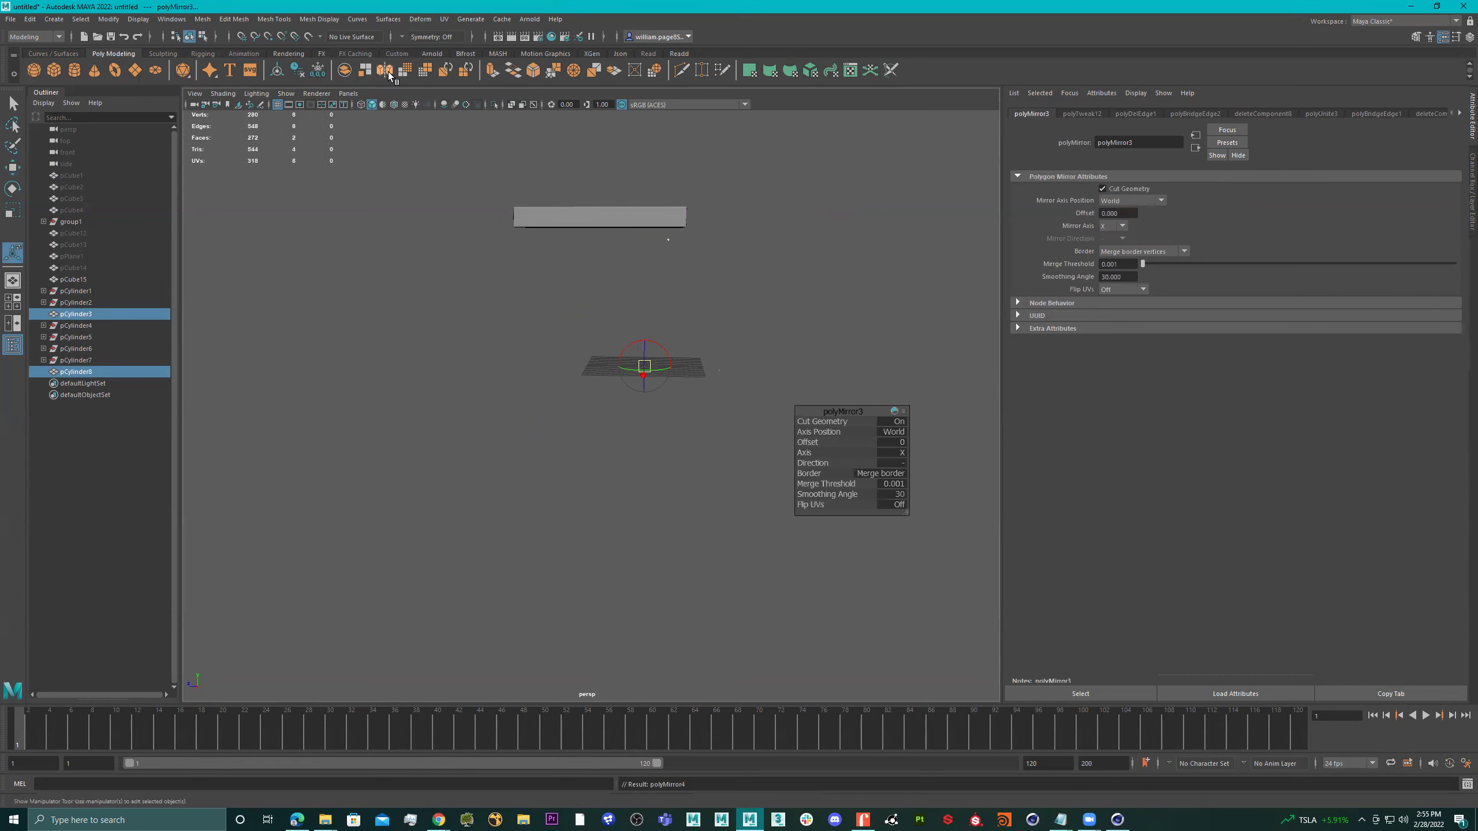
pyautogui.click(830, 425)
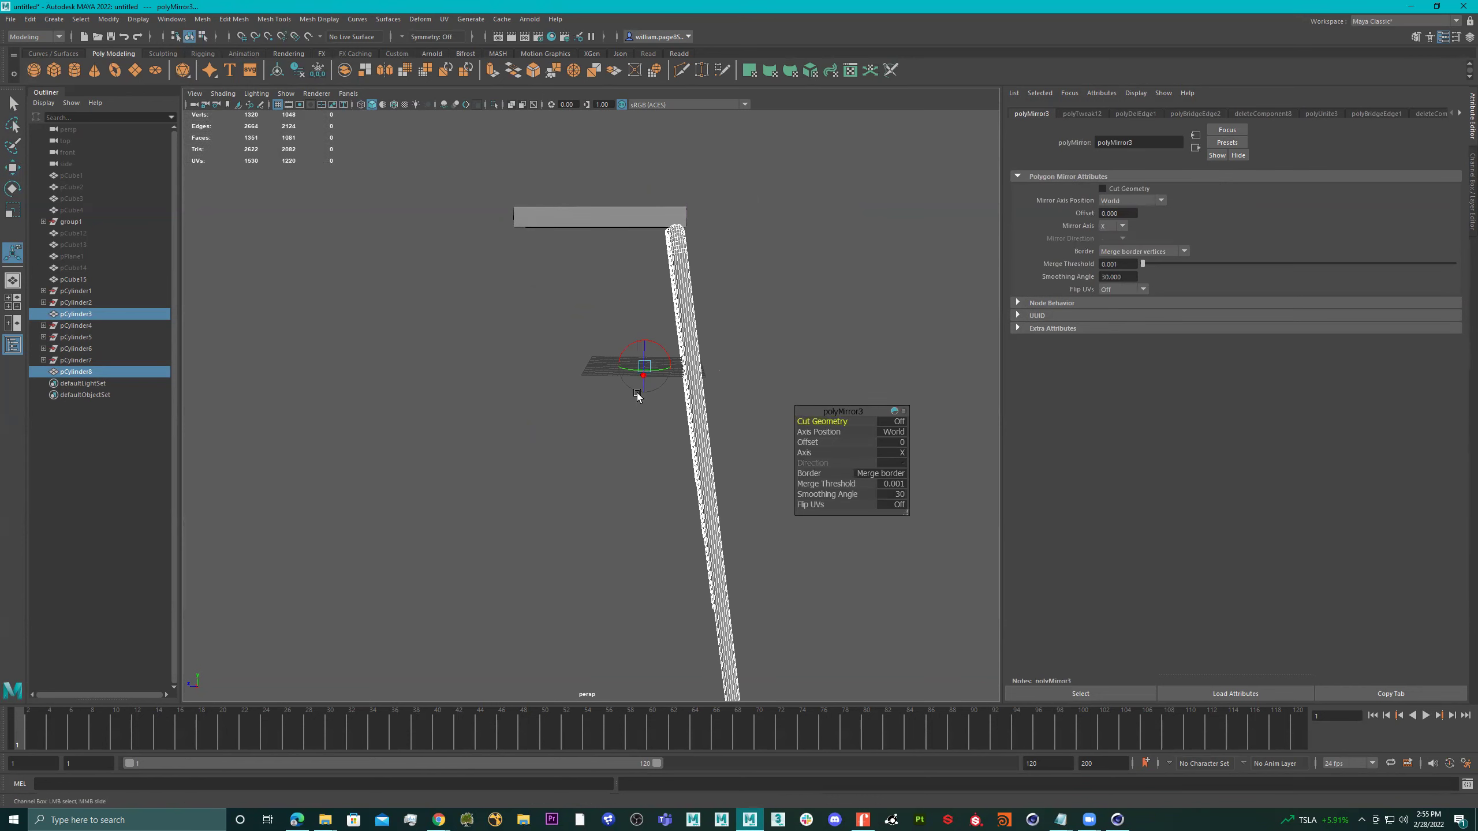
pyautogui.keyDown('alt'); pyautogui.moveTo(640, 393); pyautogui.dragTo(455, 487); pyautogui.keyUp('alt')
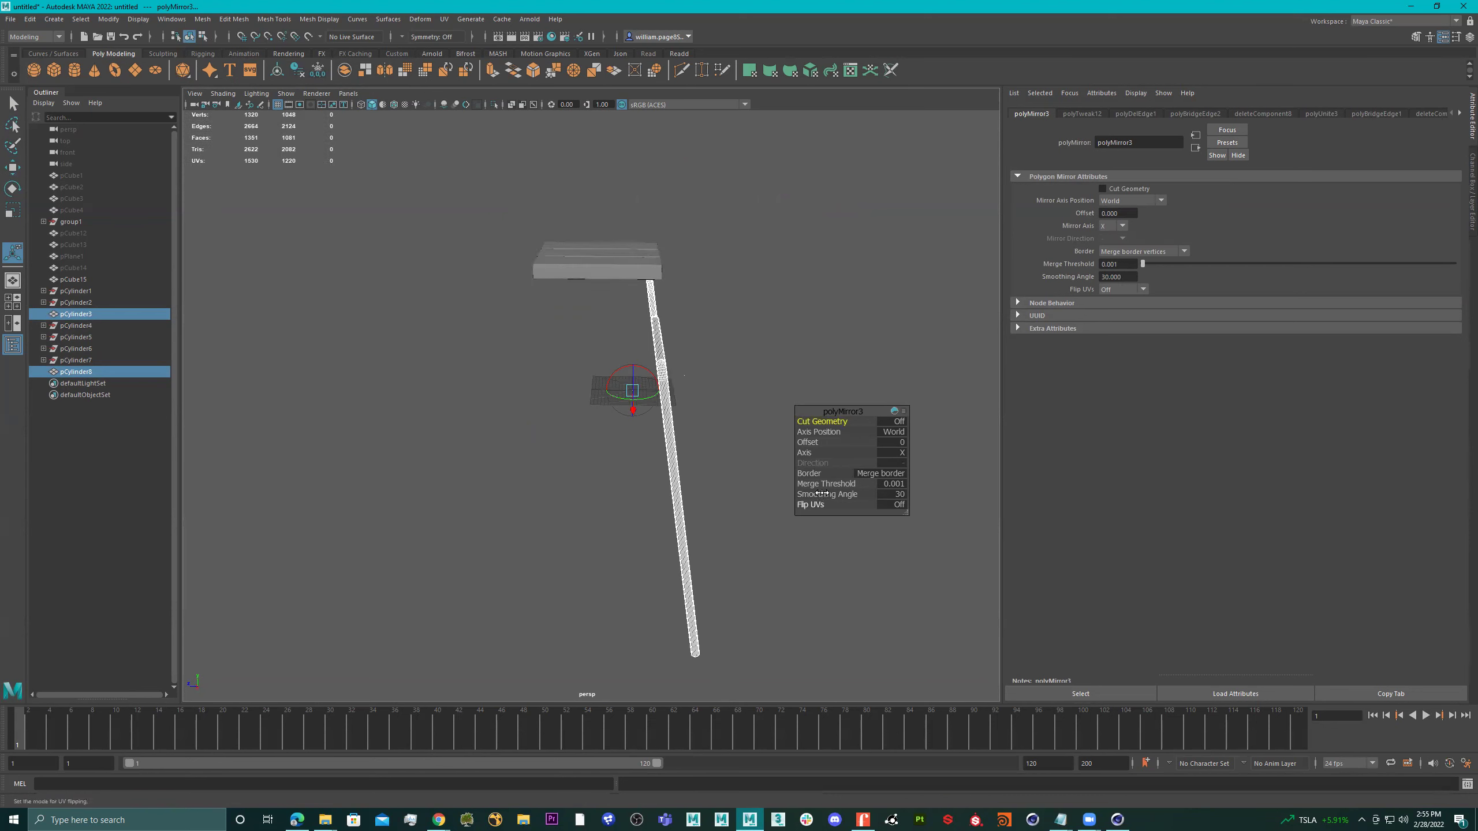
pyautogui.moveTo(840, 455); pyautogui.dragTo(893, 456)
pyautogui.keyDown('alt'); pyautogui.moveTo(728, 414); pyautogui.dragTo(701, 383); pyautogui.keyUp('alt')
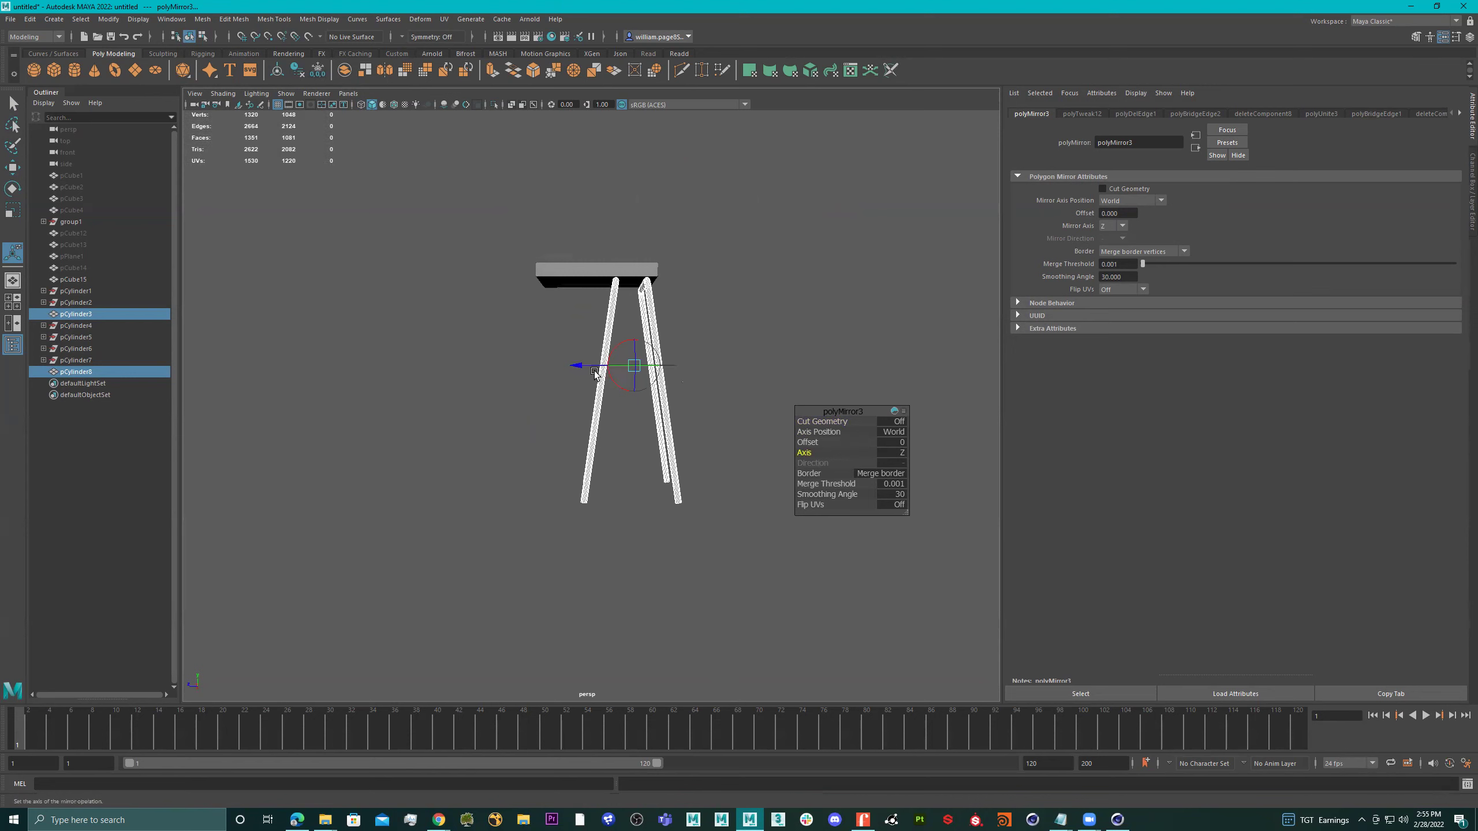
pyautogui.moveTo(578, 366); pyautogui.dragTo(667, 368)
pyautogui.press('q')
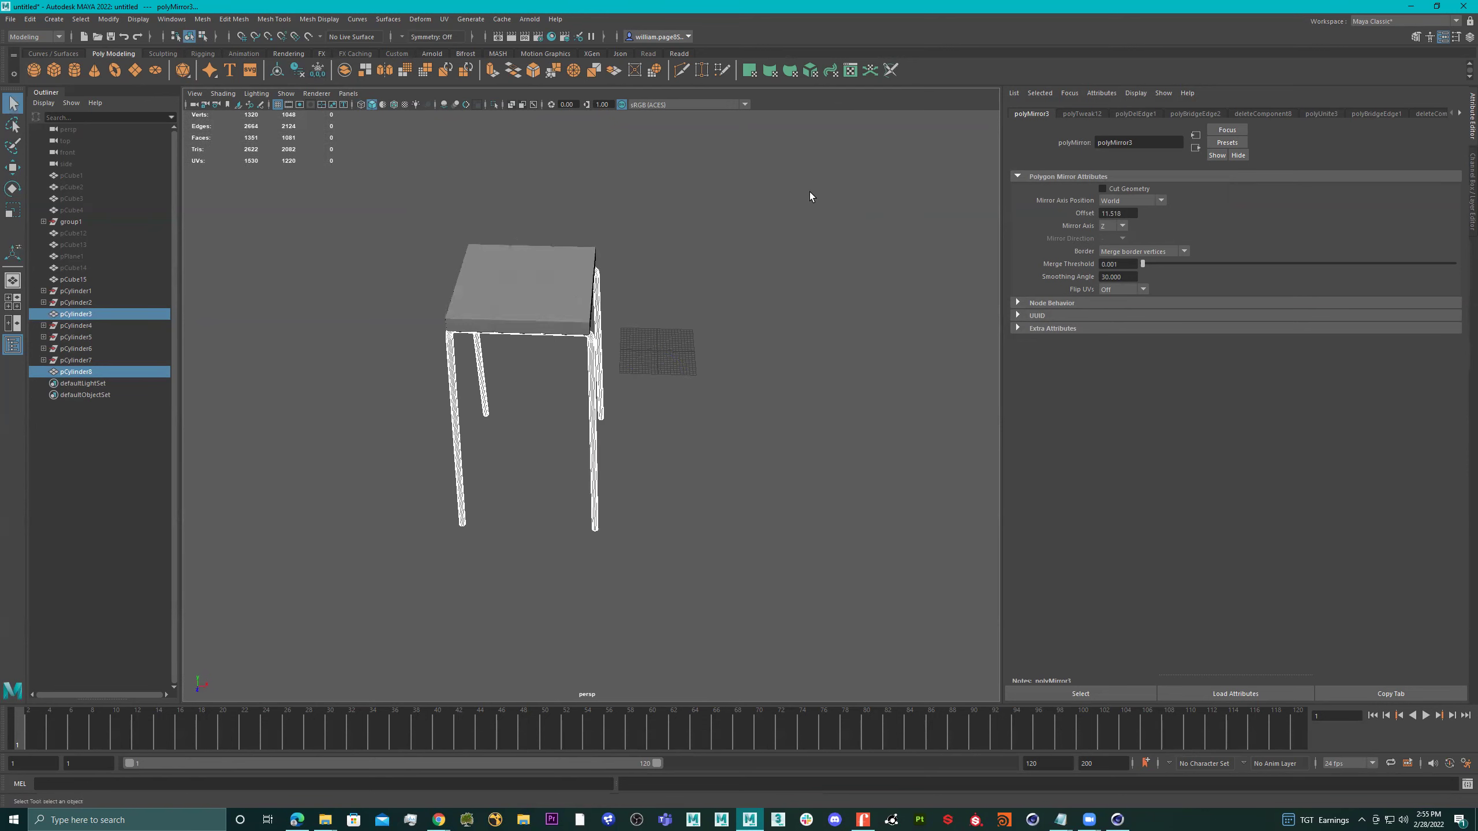
# Step: Create a polygon cylinder and move it down to the bottom end of one stool leg
pyautogui.keyDown('alt'); pyautogui.moveTo(806, 198); pyautogui.dragTo(587, 340); pyautogui.keyUp('alt')
pyautogui.scroll(6, 947, 435)
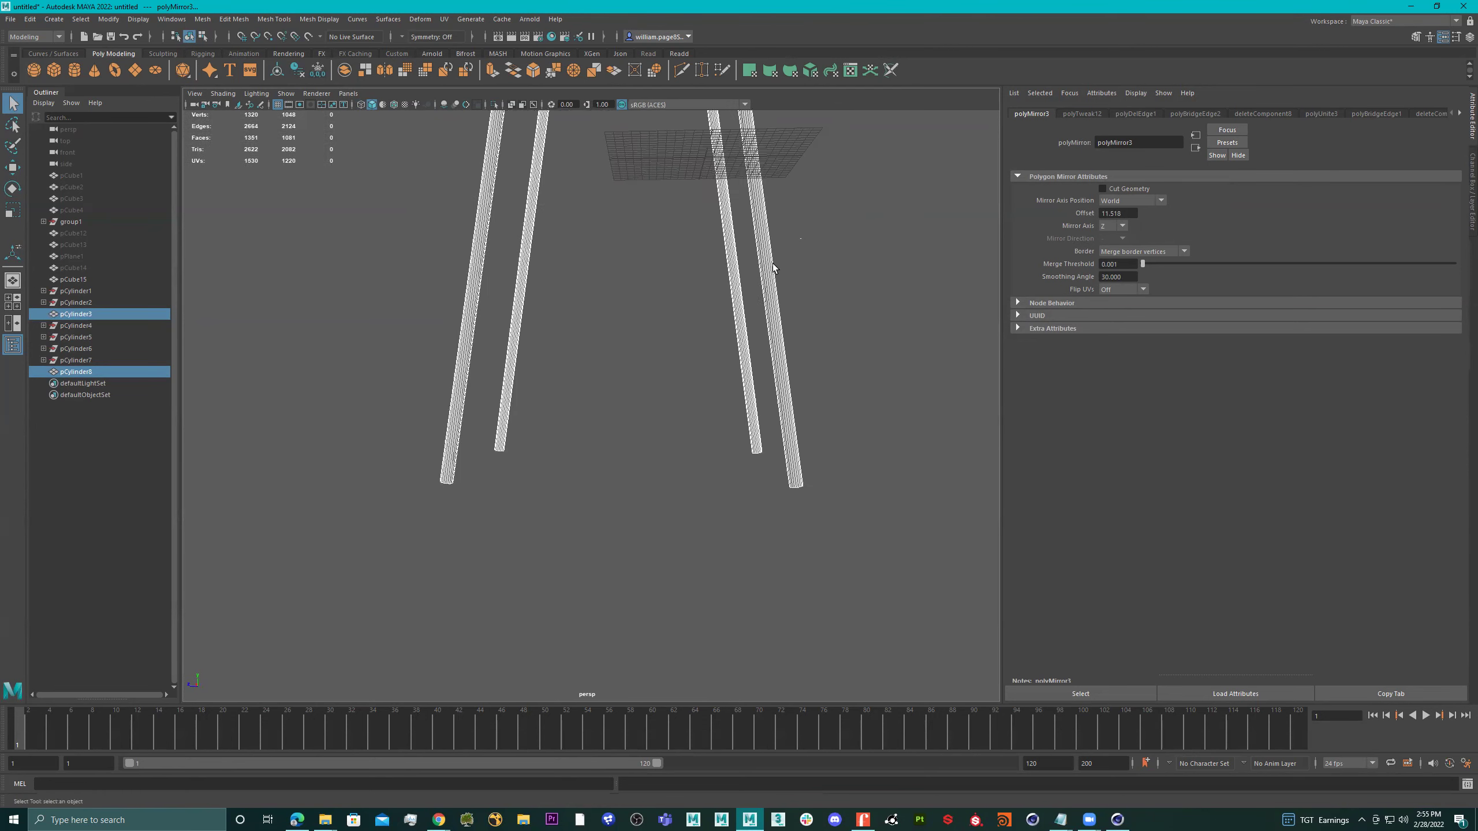
pyautogui.click(791, 445)
pyautogui.keyDown('alt'); pyautogui.moveTo(815, 502); pyautogui.dragTo(749, 451); pyautogui.keyUp('alt')
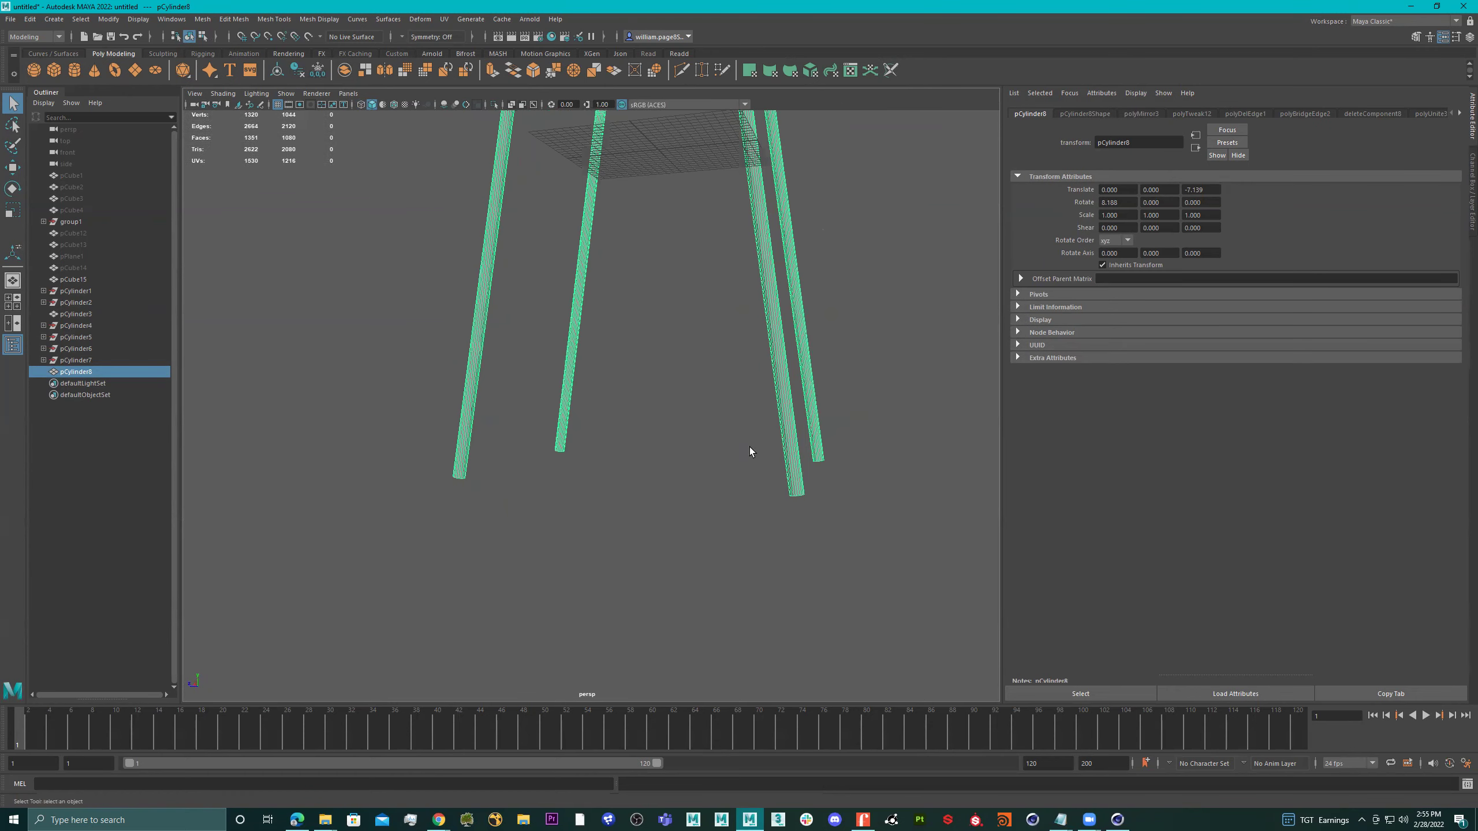
pyautogui.click(72, 70)
pyautogui.keyDown('alt'); pyautogui.moveTo(668, 323); pyautogui.dragTo(664, 344); pyautogui.keyUp('alt')
pyautogui.press('w')
pyautogui.moveTo(649, 148); pyautogui.dragTo(751, 492)
pyautogui.moveTo(646, 535); pyautogui.dragTo(728, 370)
pyautogui.press('f')
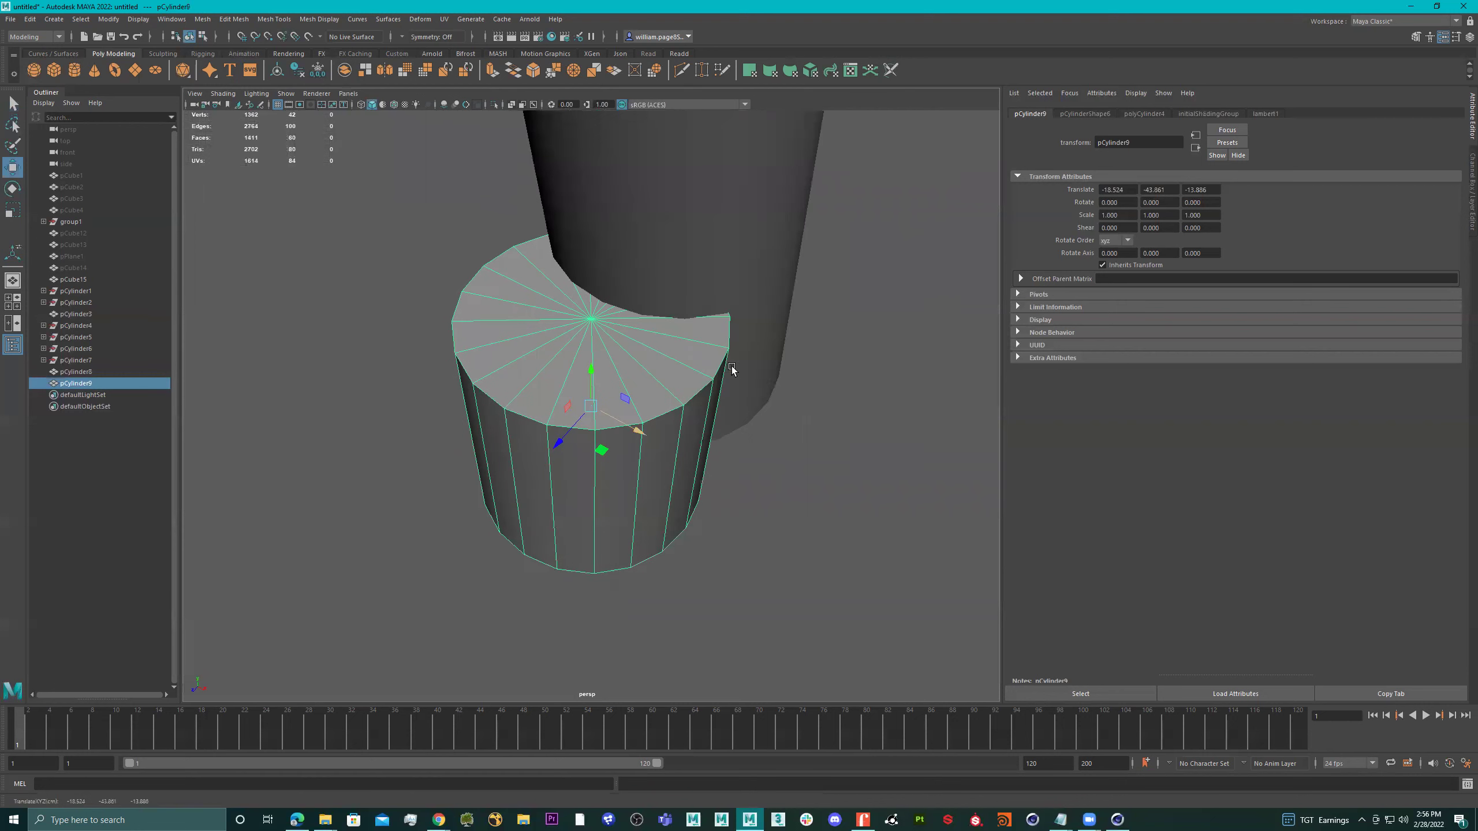
# Step: Center the foot cylinder on the leg end and scale it uniformly to about 1.262 so it encloses the tube
pyautogui.moveTo(537, 406); pyautogui.dragTo(680, 407)
pyautogui.scroll(-3, 681, 407)
pyautogui.keyDown('alt'); pyautogui.moveTo(683, 389); pyautogui.dragTo(604, 348, button='middle'); pyautogui.keyUp('alt')
pyautogui.moveTo(582, 364); pyautogui.dragTo(616, 349)
pyautogui.press('r')
pyautogui.press('w')
pyautogui.scroll(-3, 576, 356)
# Step: Bevel the top and bottom rim edge loops of the foot cylinder and return to object mode
pyautogui.moveTo(617, 349); pyautogui.dragTo(667, 243, button='right')
pyautogui.click(664, 291)
pyautogui.click(669, 337)
pyautogui.doubleClick(662, 294)
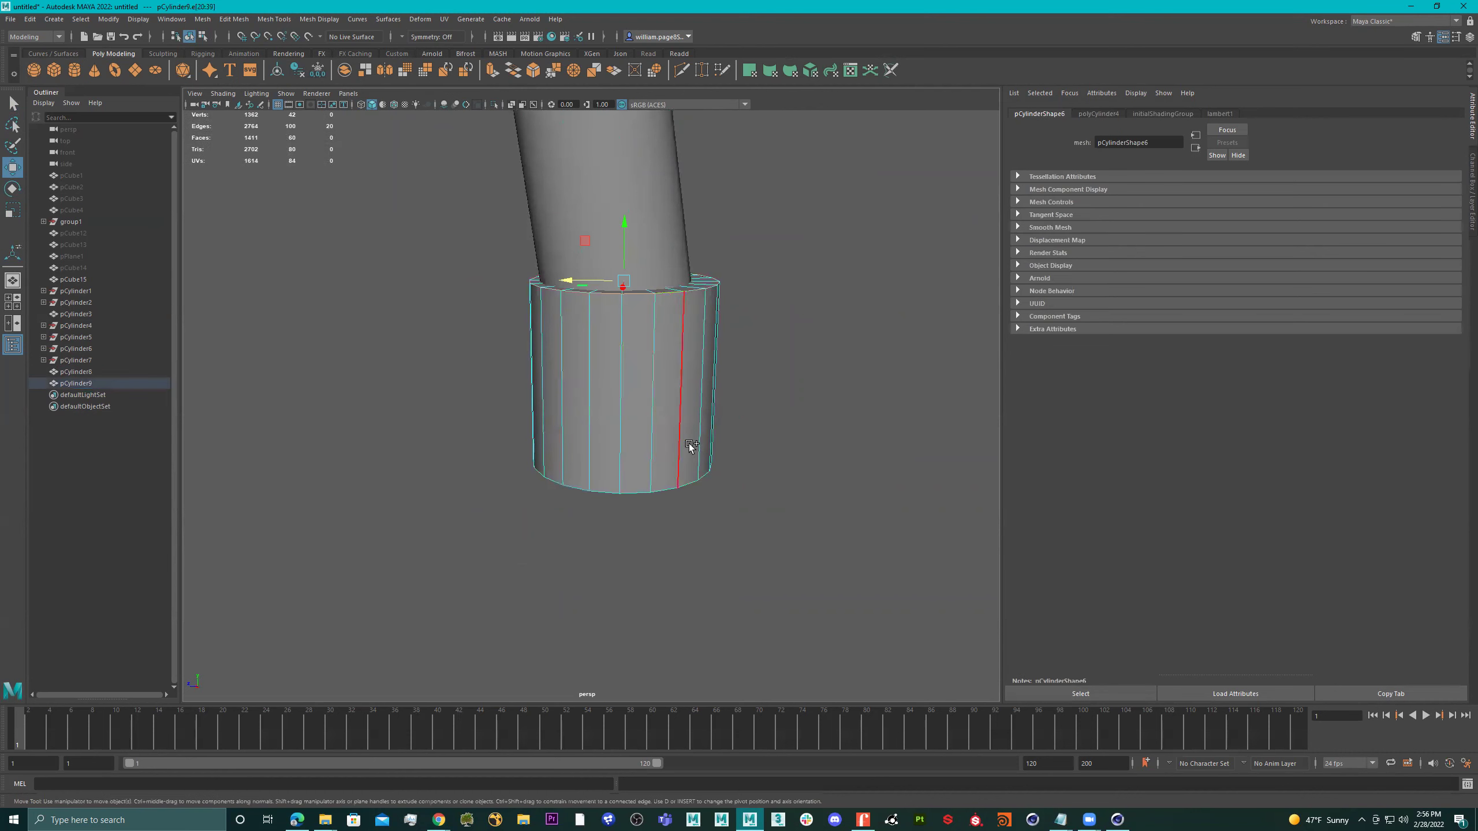
pyautogui.keyDown('shift'); pyautogui.doubleClick(665, 492); pyautogui.keyUp('shift')
pyautogui.keyDown('shift'); pyautogui.moveTo(741, 410); pyautogui.dragTo(785, 406, button='right'); pyautogui.keyUp('shift')
pyautogui.moveTo(785, 406)
pyautogui.keyDown('alt'); pyautogui.mouseDown()
pyautogui.moveTo(805, 418)
pyautogui.moveTo(790, 419)
pyautogui.mouseUp(); pyautogui.keyUp('alt')
pyautogui.moveTo(790, 419); pyautogui.dragTo(815, 431, button='middle')
pyautogui.click(813, 431)
pyautogui.moveTo(682, 376); pyautogui.dragTo(815, 250, button='right')
pyautogui.click(866, 295)
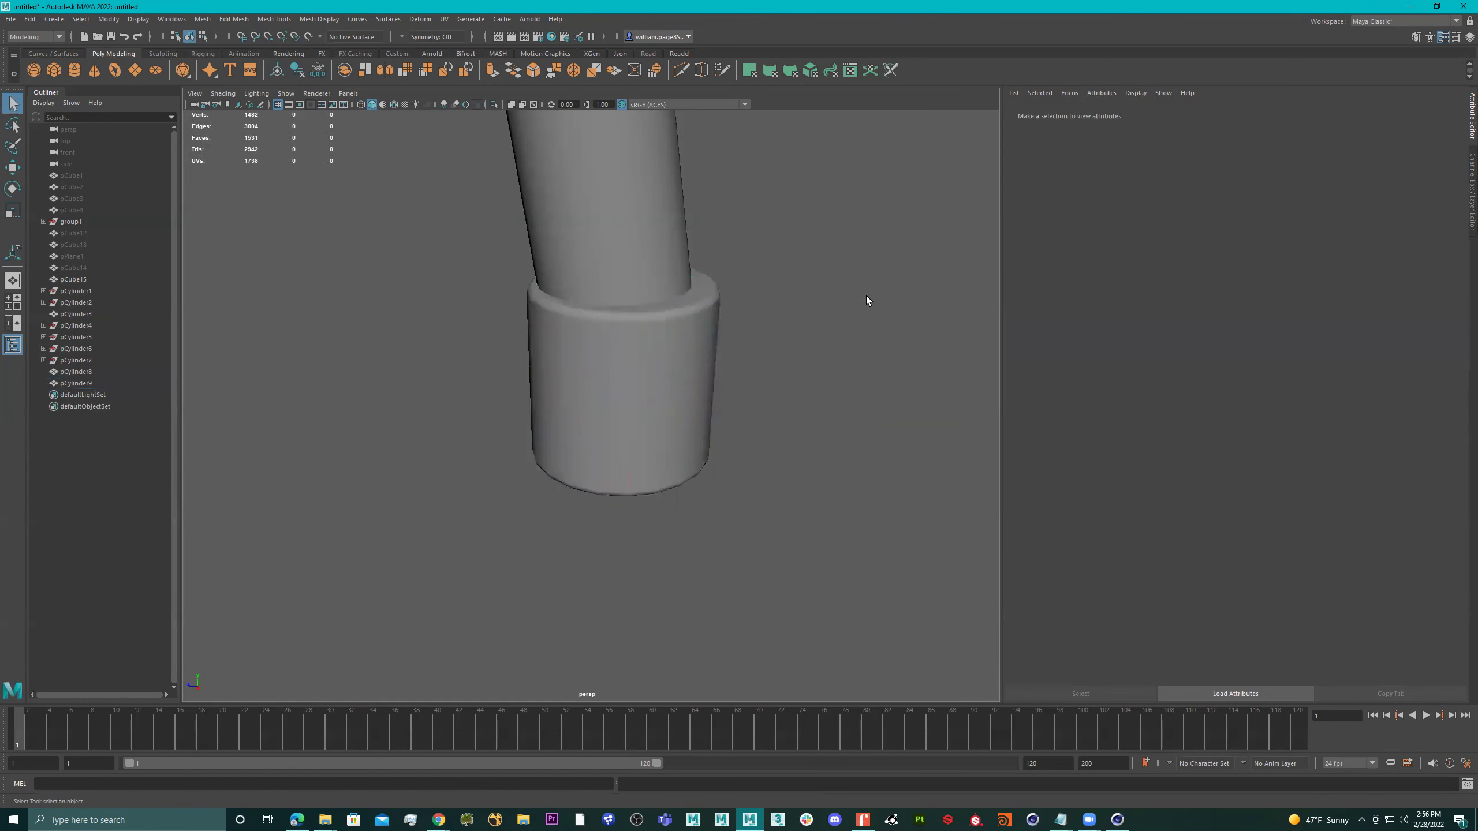
# Step: Fine-tune the foot cap's position on the leg along Z to about -15.107
pyautogui.keyDown('alt'); pyautogui.moveTo(861, 297); pyautogui.dragTo(303, 306, button='right'); pyautogui.keyUp('alt')
pyautogui.keyDown('alt'); pyautogui.moveTo(594, 314); pyautogui.dragTo(709, 340, button='middle'); pyautogui.keyUp('alt')
pyautogui.keyDown('alt'); pyautogui.moveTo(709, 340); pyautogui.dragTo(691, 305); pyautogui.keyUp('alt')
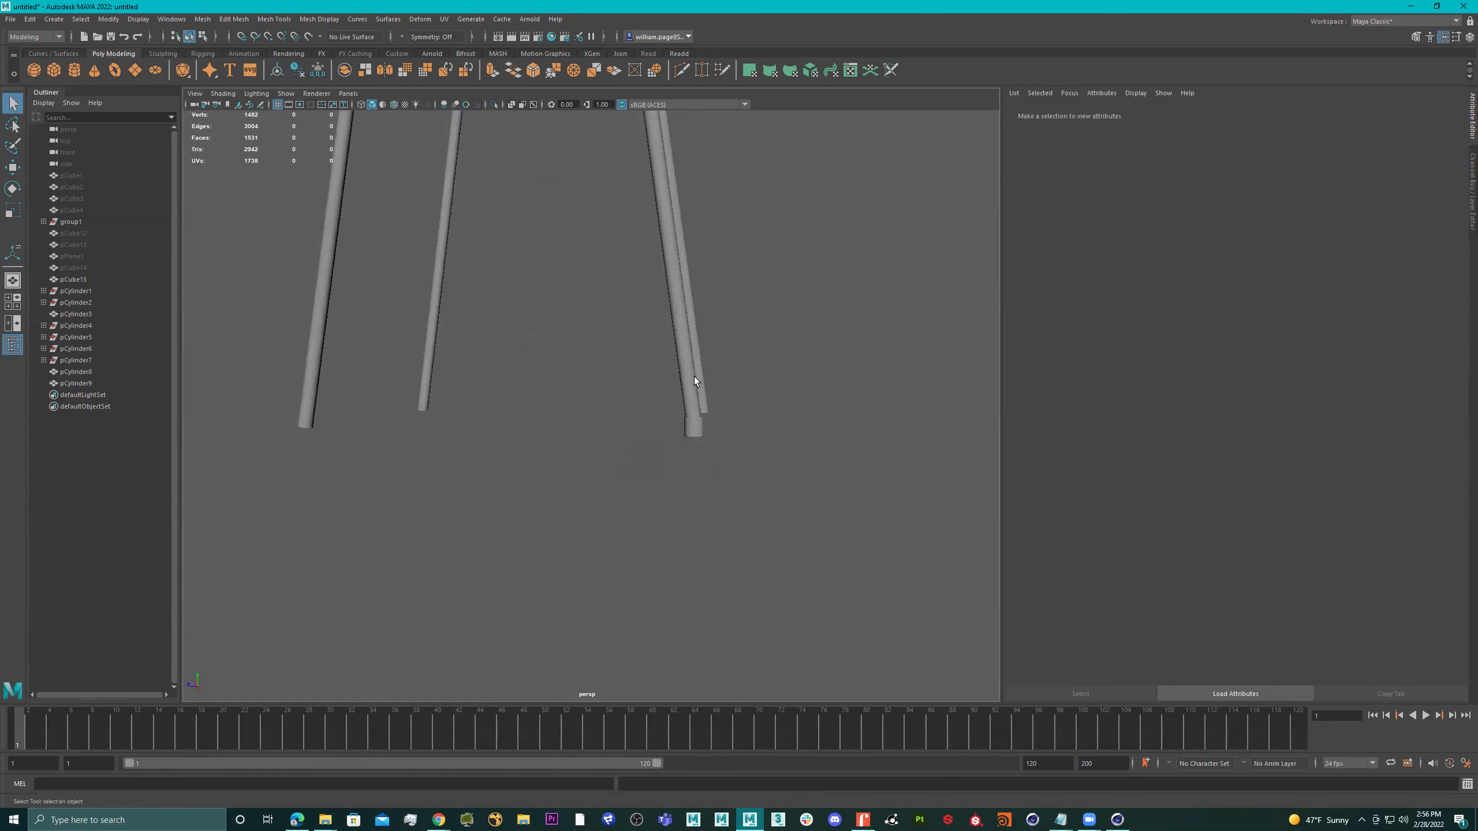
pyautogui.click(694, 426)
pyautogui.keyDown('alt'); pyautogui.moveTo(630, 395); pyautogui.dragTo(828, 405, button='right'); pyautogui.keyUp('alt')
pyautogui.keyDown('alt'); pyautogui.moveTo(828, 406); pyautogui.dragTo(773, 458); pyautogui.keyUp('alt')
pyautogui.keyDown('alt'); pyautogui.moveTo(773, 457); pyautogui.dragTo(575, 333, button='middle'); pyautogui.keyUp('alt')
pyautogui.keyDown('alt'); pyautogui.moveTo(575, 336); pyautogui.dragTo(693, 285, button='right'); pyautogui.keyUp('alt')
pyautogui.press('w')
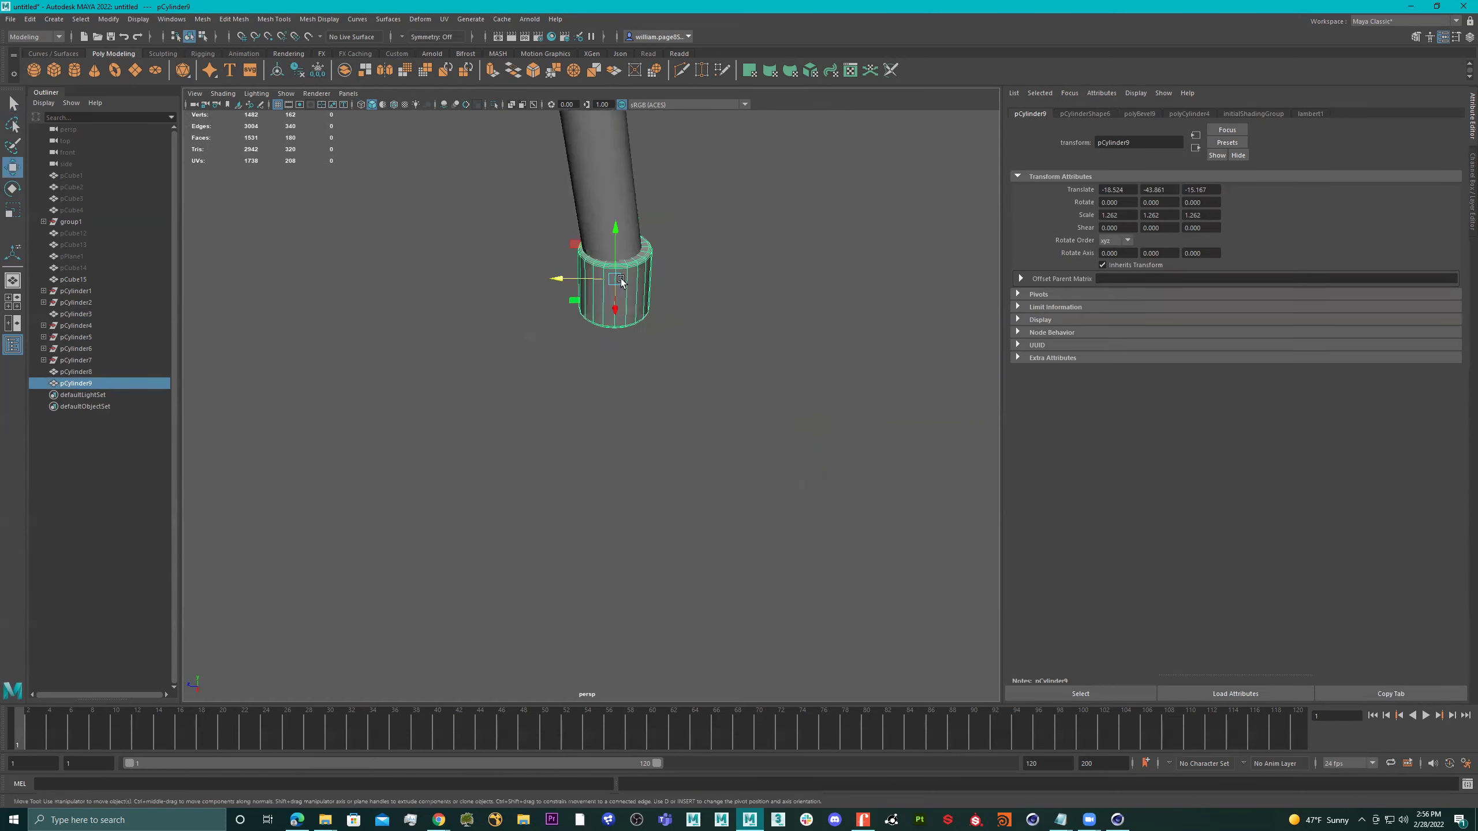
pyautogui.moveTo(572, 278); pyautogui.dragTo(476, 250)
pyautogui.keyDown('alt'); pyautogui.moveTo(477, 250); pyautogui.dragTo(256, 274, button='right'); pyautogui.keyUp('alt')
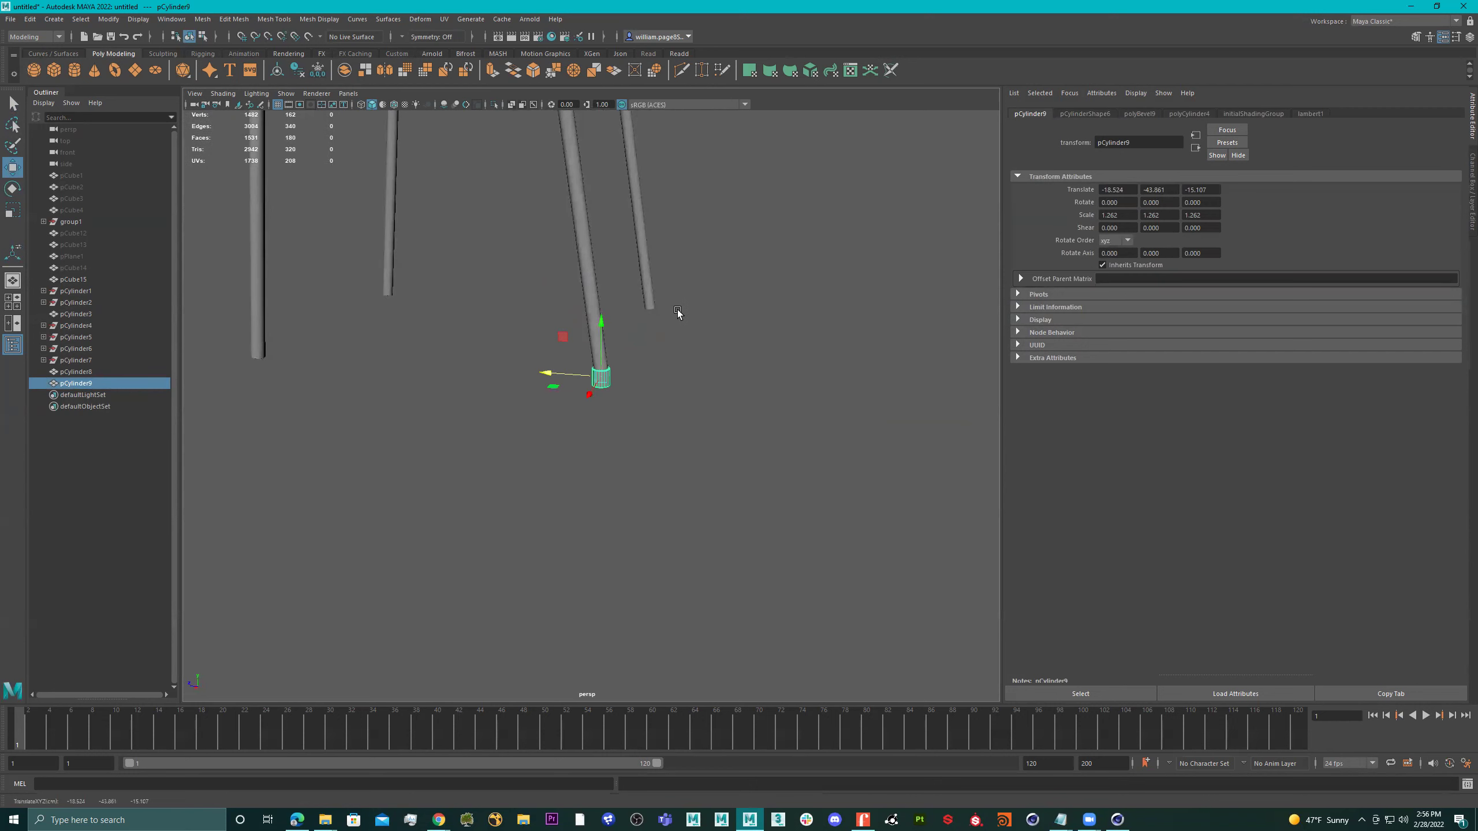
# Step: Duplicate the foot cap and move the copy along Z to about 38.338, onto the opposite leg of the same side
pyautogui.press('space')
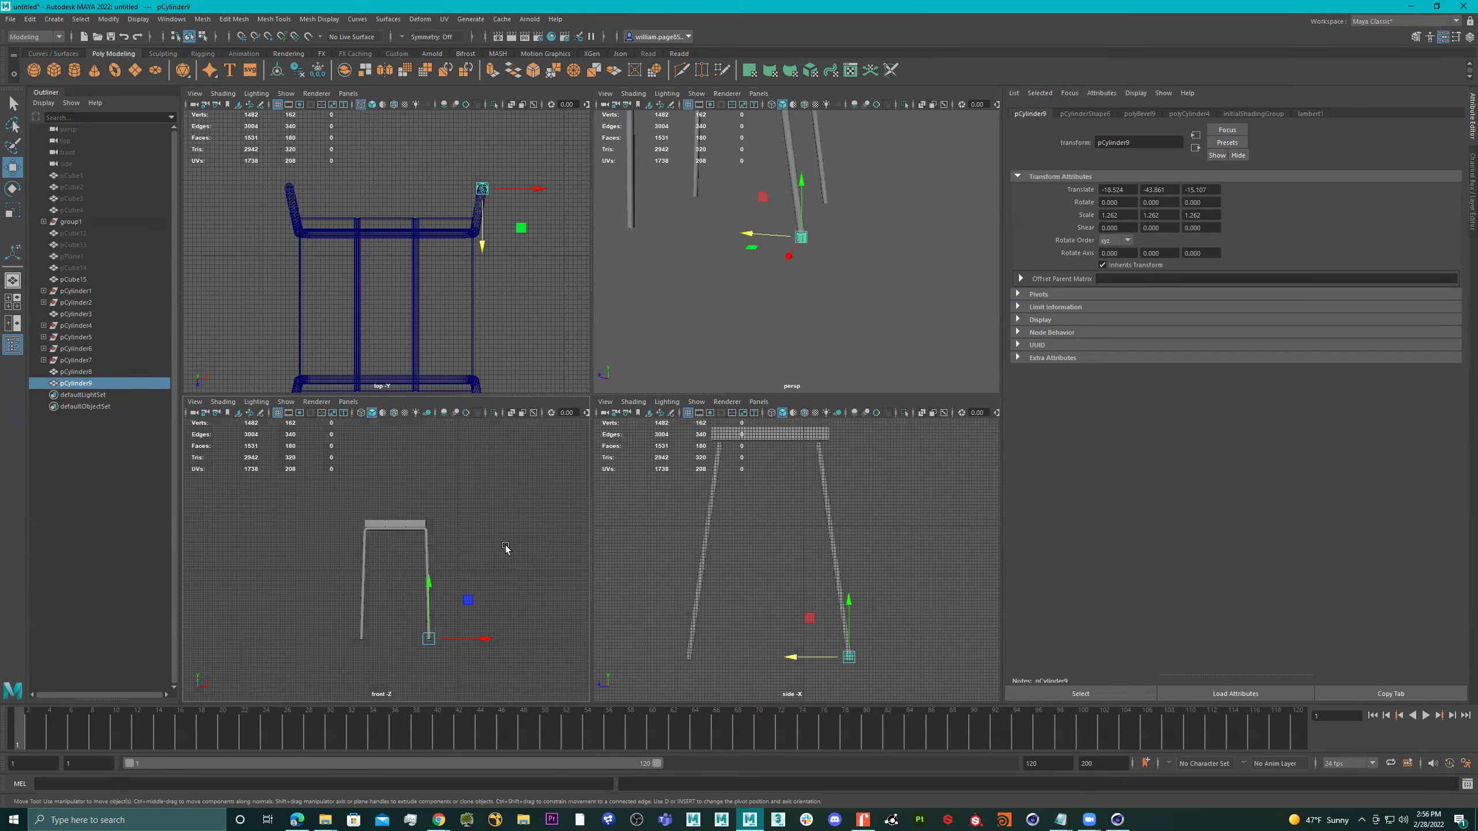
pyautogui.press('space')
pyautogui.press('space')
pyautogui.press('space')
pyautogui.scroll(4, 756, 582)
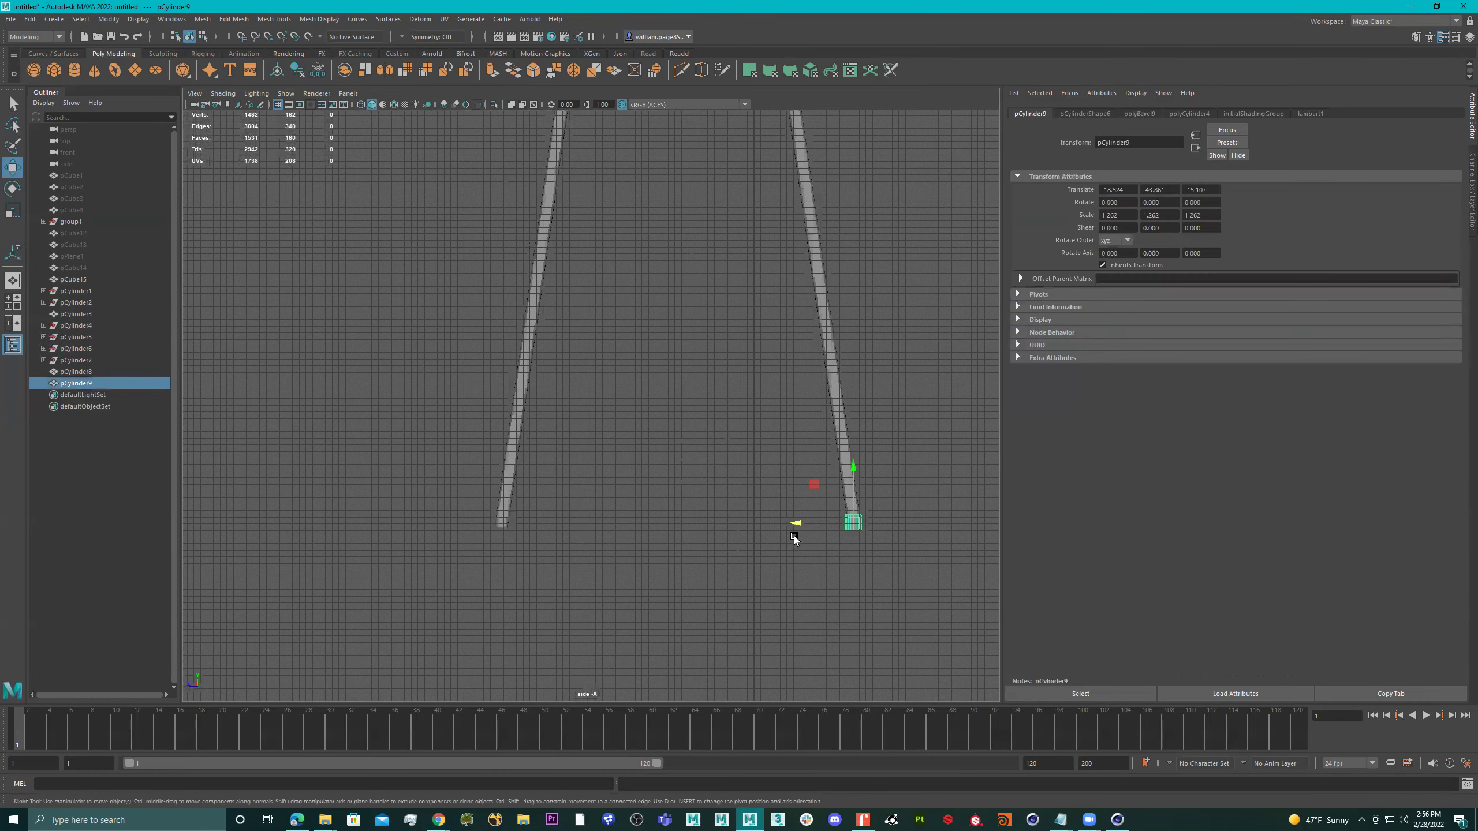
pyautogui.hotkey('ctrl', 'd')
pyautogui.moveTo(801, 524); pyautogui.dragTo(448, 522)
pyautogui.press('space')
pyautogui.press('space')
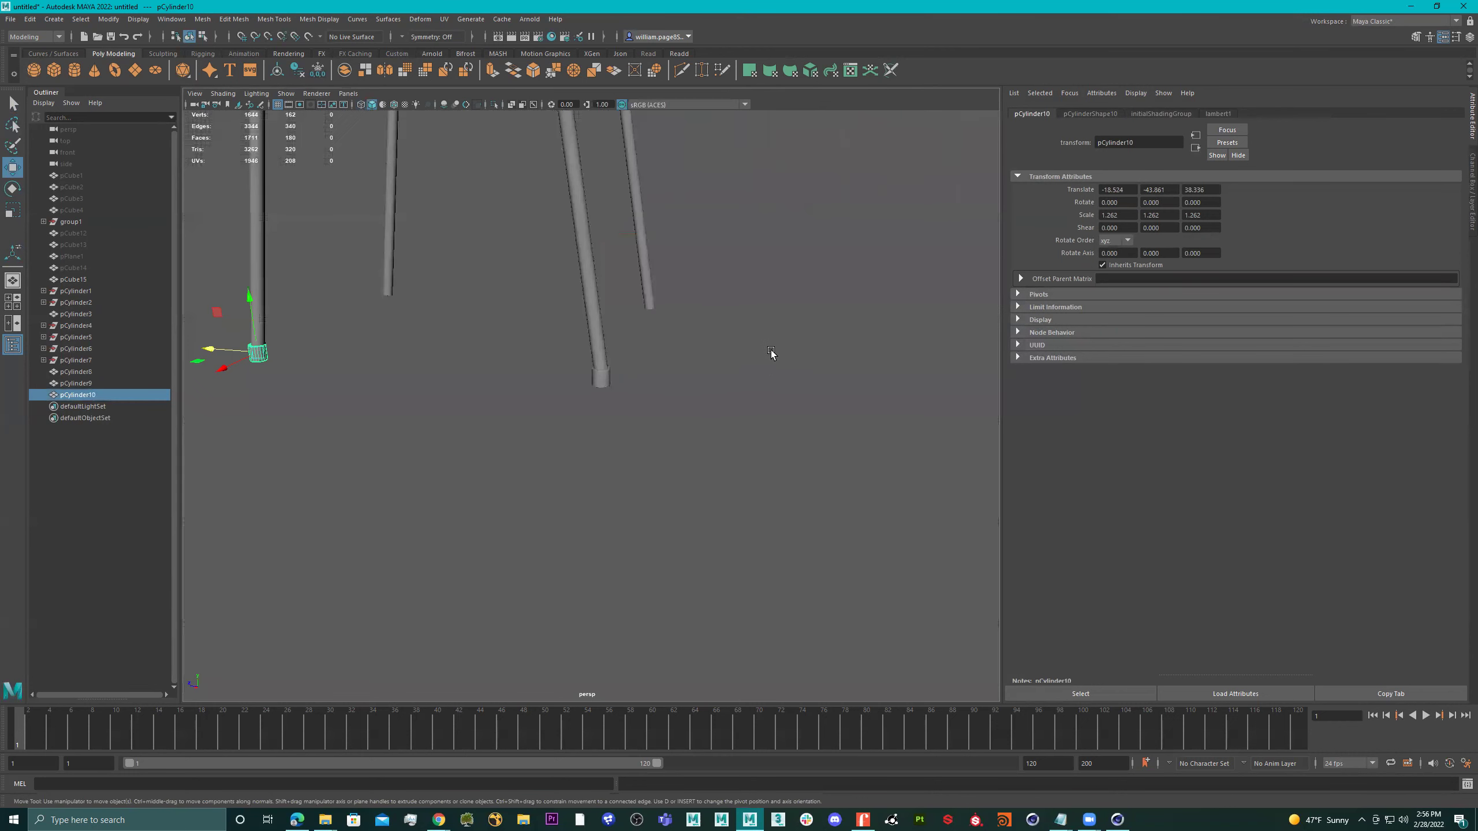
# Step: Duplicate both foot caps together and move the copies along X to about -62.210, onto the other two leg ends
pyautogui.keyDown('alt'); pyautogui.moveTo(774, 354); pyautogui.dragTo(864, 375); pyautogui.keyUp('alt')
pyautogui.keyDown('shift'); pyautogui.click(616, 382); pyautogui.keyUp('shift')
pyautogui.hotkey('ctrl', 'd')
pyautogui.keyDown('alt'); pyautogui.moveTo(864, 375); pyautogui.dragTo(541, 378, button='right'); pyautogui.keyUp('alt')
pyautogui.keyDown('alt'); pyautogui.moveTo(775, 381); pyautogui.dragTo(773, 388, button='middle'); pyautogui.keyUp('alt')
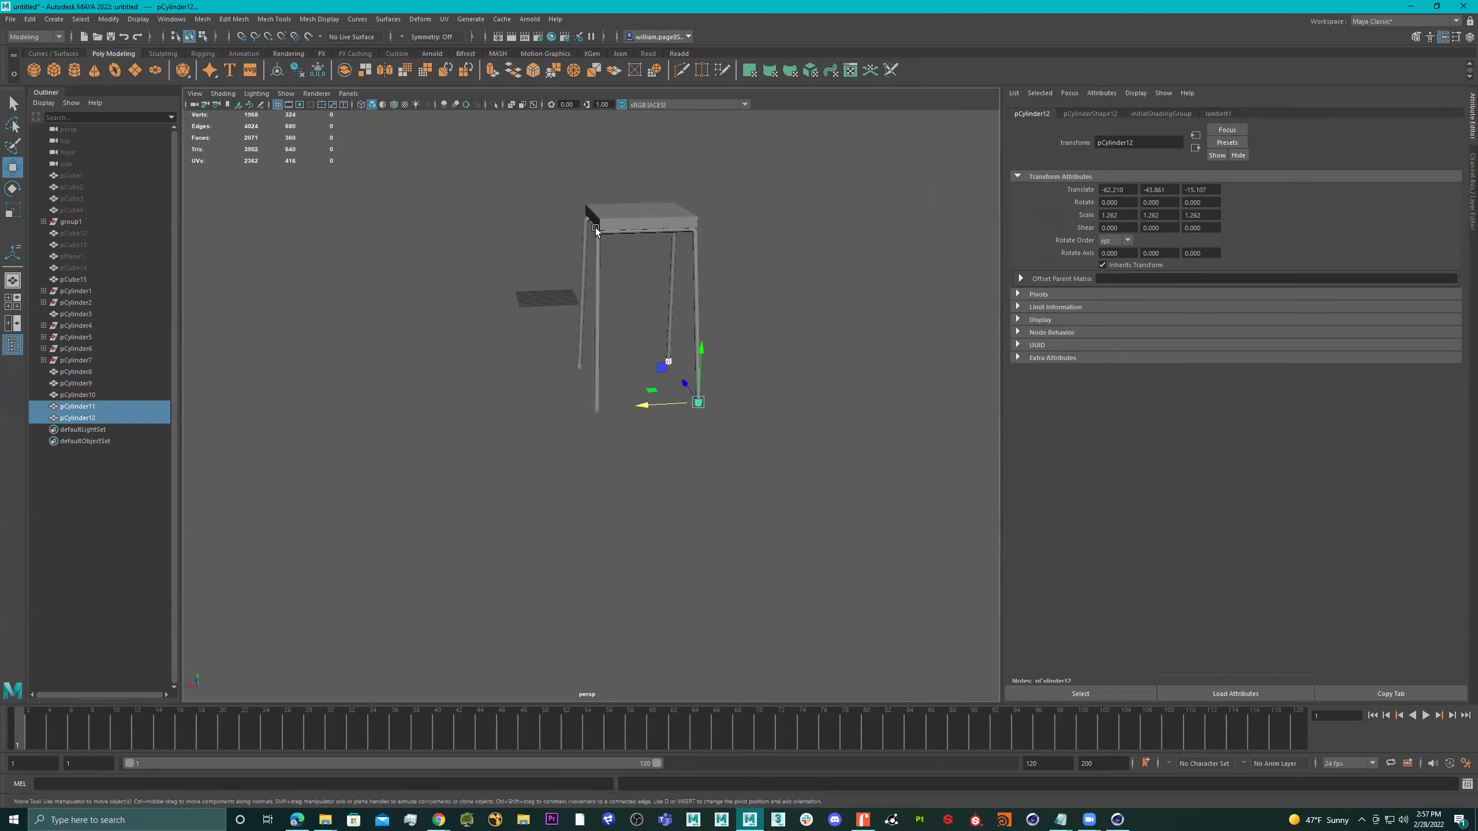
# Step: Group the tubular legs with all four foot caps and name the group LKEg_GRP
pyautogui.moveTo(637, 222); pyautogui.dragTo(829, 123, button='right')
pyautogui.keyDown('alt'); pyautogui.moveTo(828, 282); pyautogui.dragTo(481, 511); pyautogui.keyUp('alt')
pyautogui.keyDown('alt'); pyautogui.moveTo(698, 414); pyautogui.dragTo(817, 393); pyautogui.keyUp('alt')
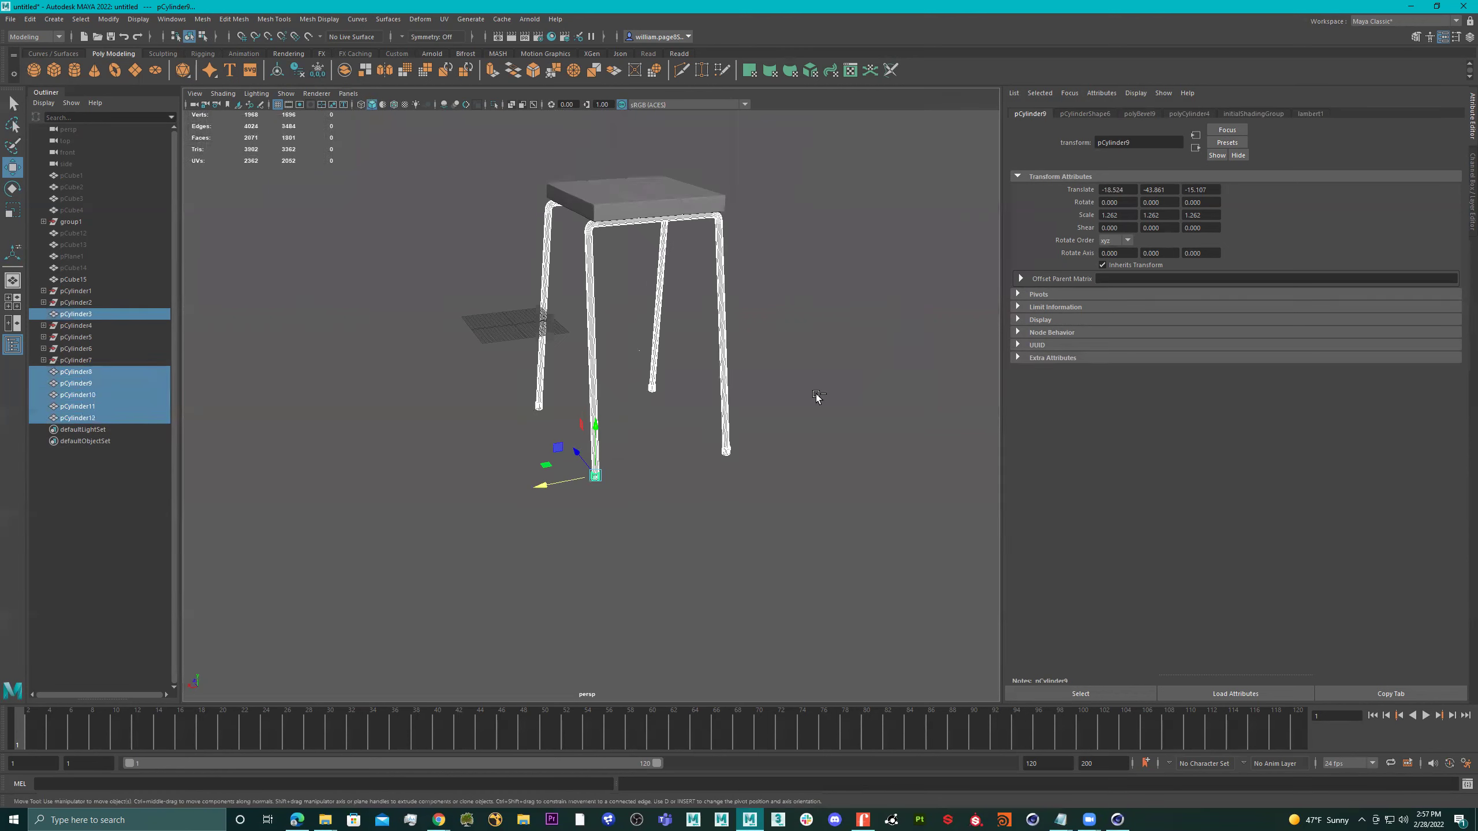
pyautogui.hotkey('ctrl', 'g')
pyautogui.doubleClick(87, 362)
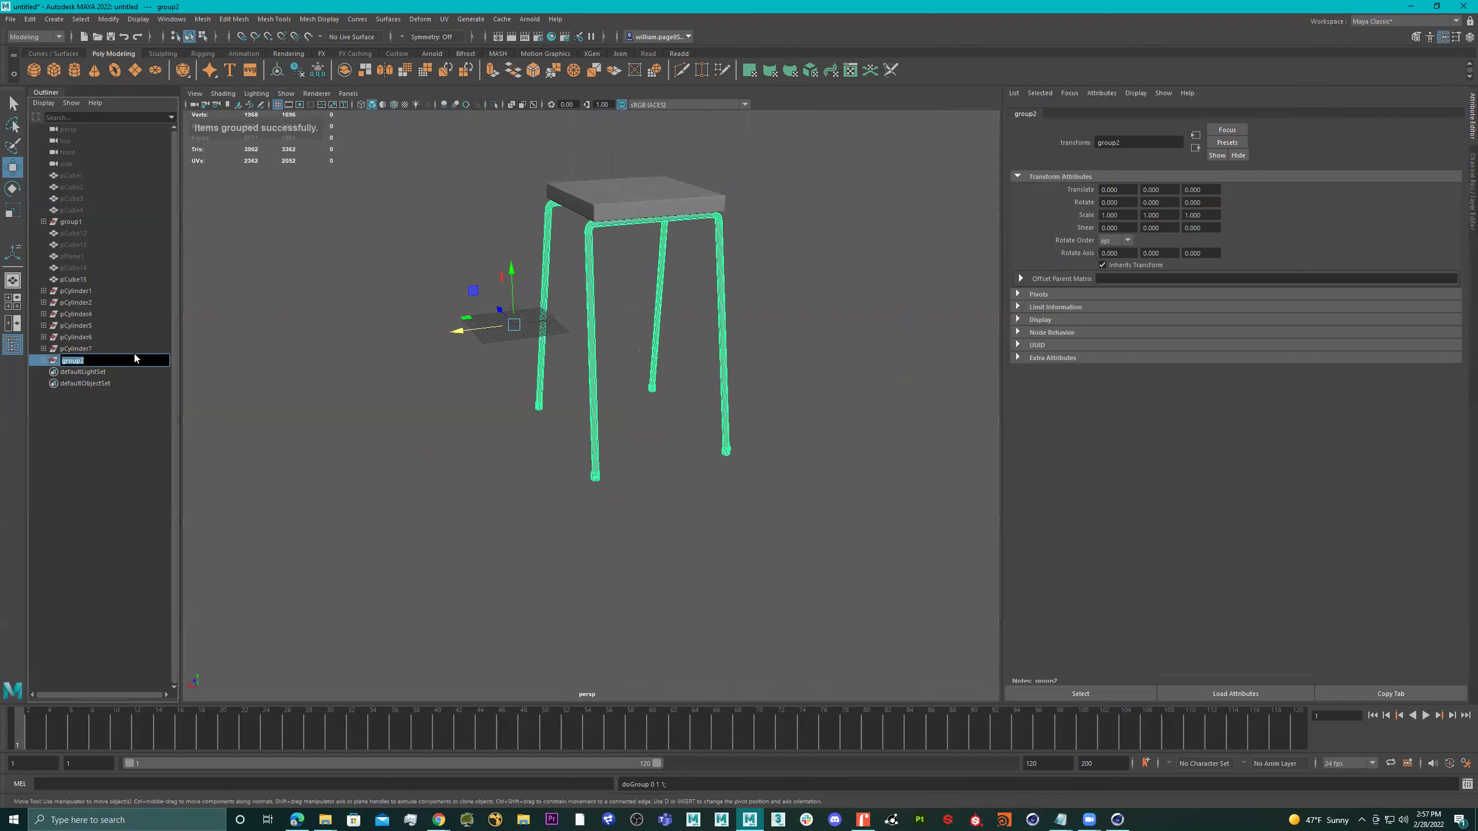
pyautogui.write('LKEg_')
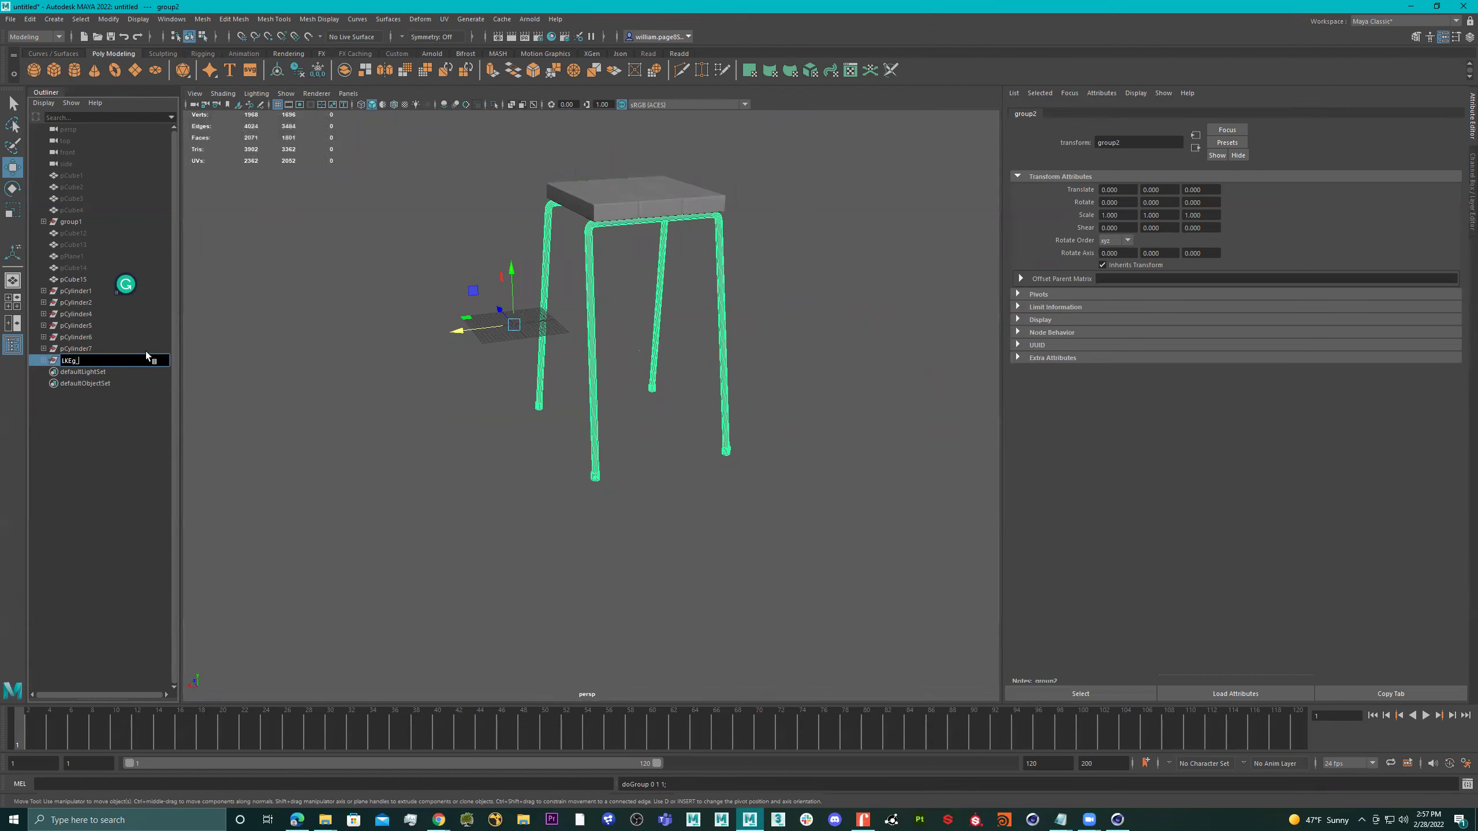
pyautogui.write('GRP')
pyautogui.press('Return')
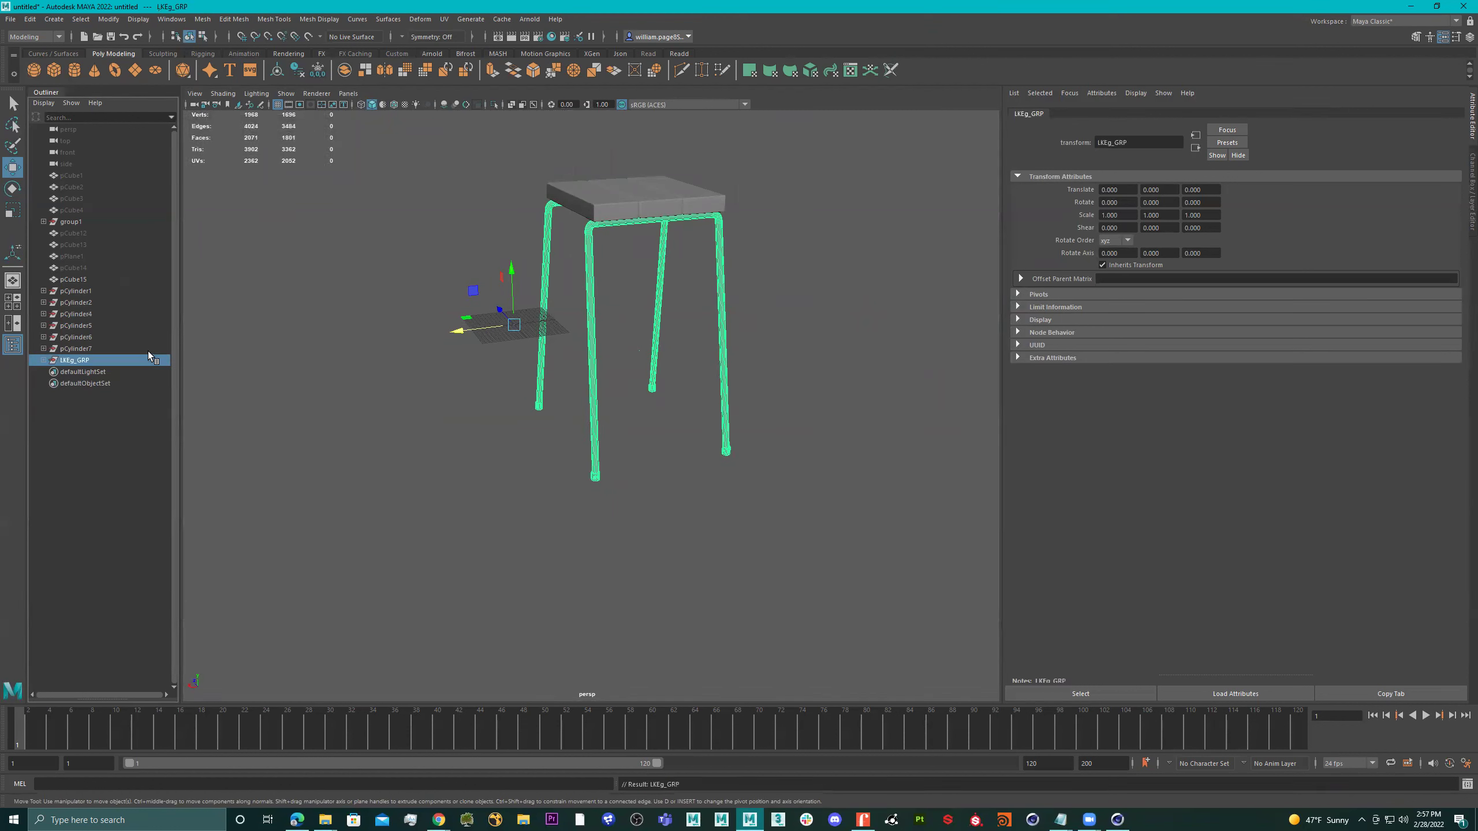
# Step: Correct the name of the legs group to leg_GRP
pyautogui.click(645, 200)
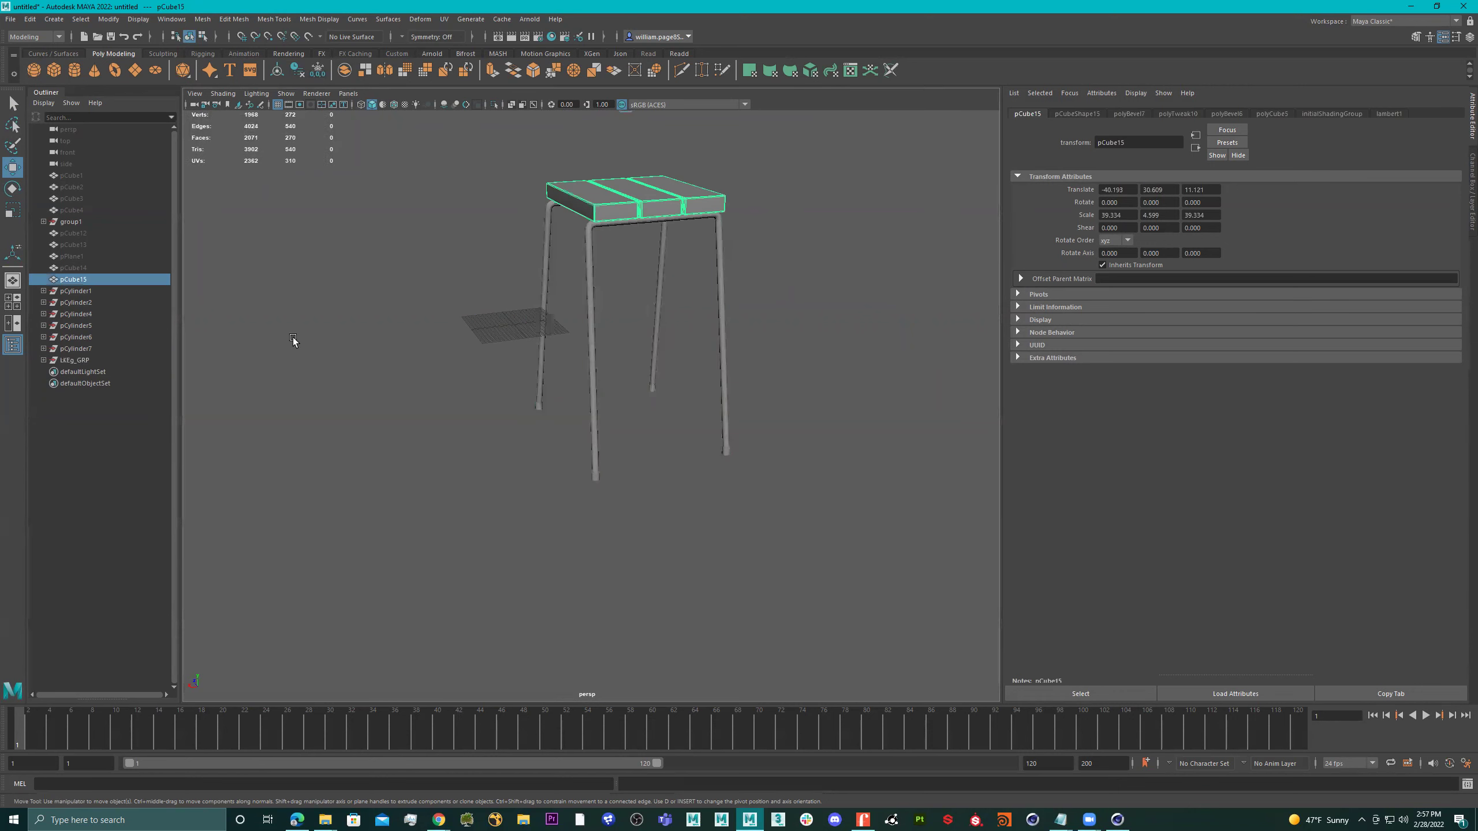
pyautogui.keyDown('ctrl'); pyautogui.click(85, 361); pyautogui.keyUp('ctrl')
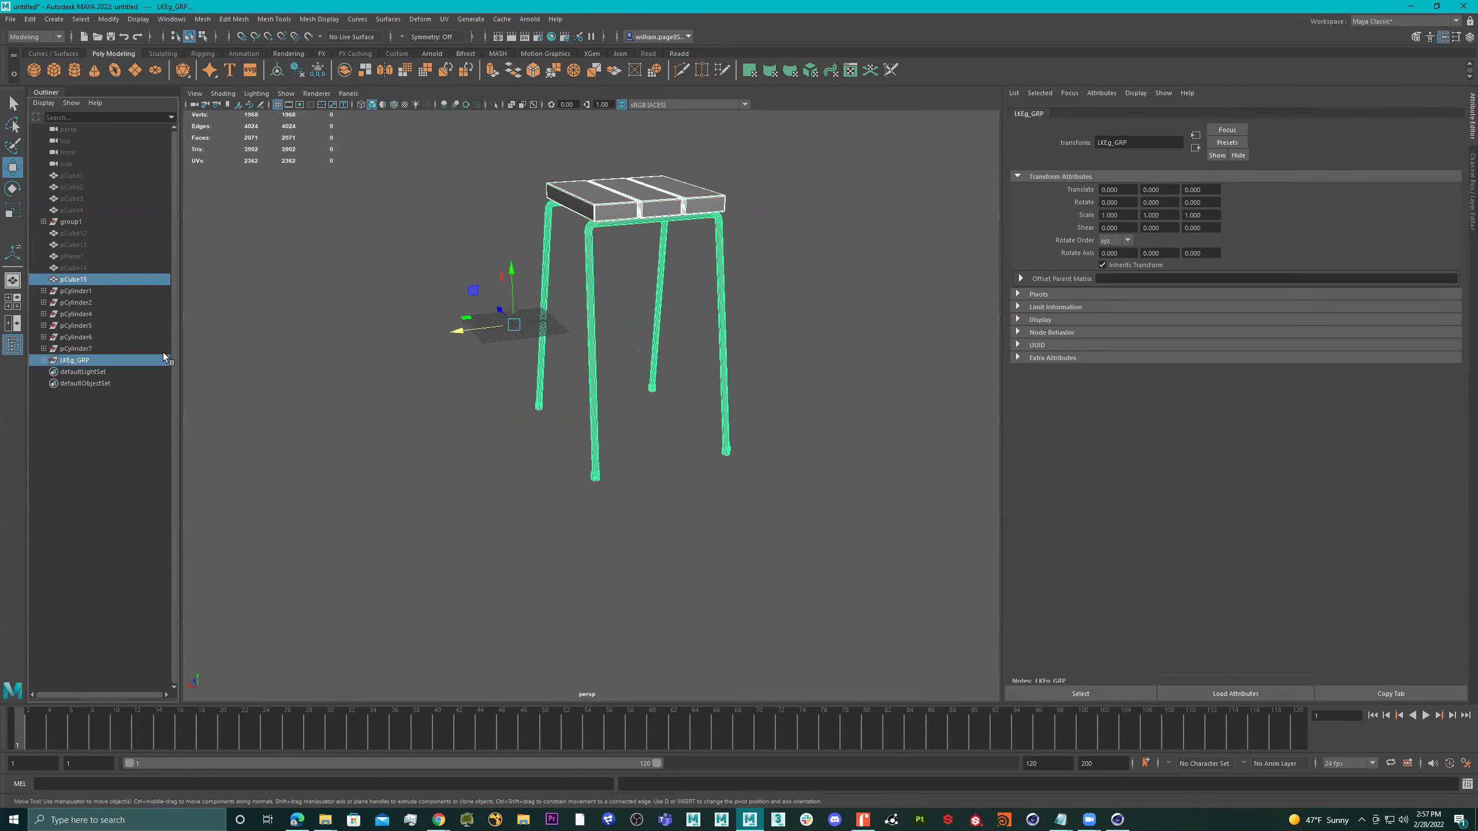
pyautogui.doubleClick(71, 361)
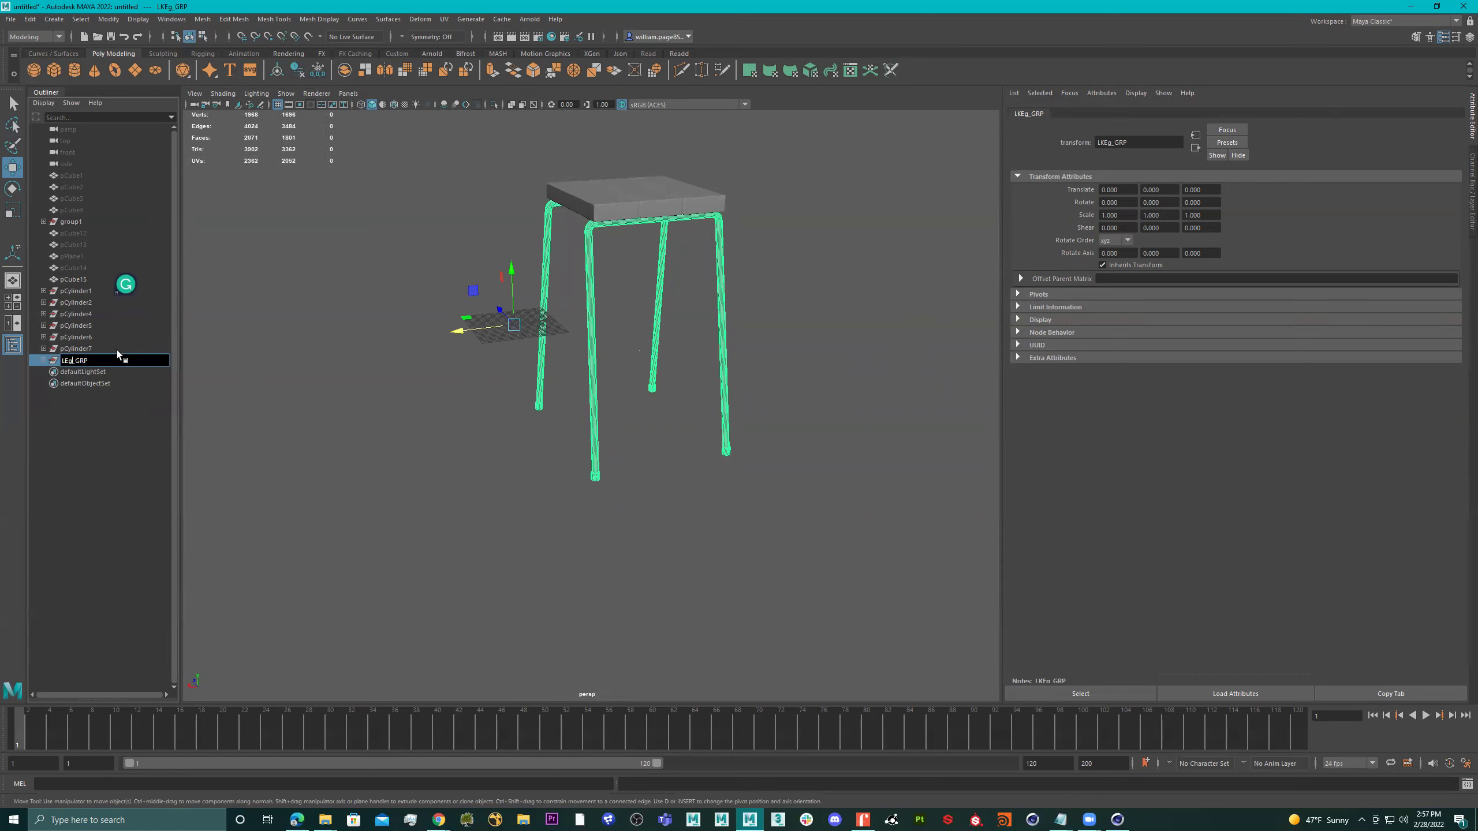
pyautogui.press('BackSpace')
pyautogui.press('BackSpace')
pyautogui.press('BackSpace')
pyautogui.write('leg')
pyautogui.click(128, 445)
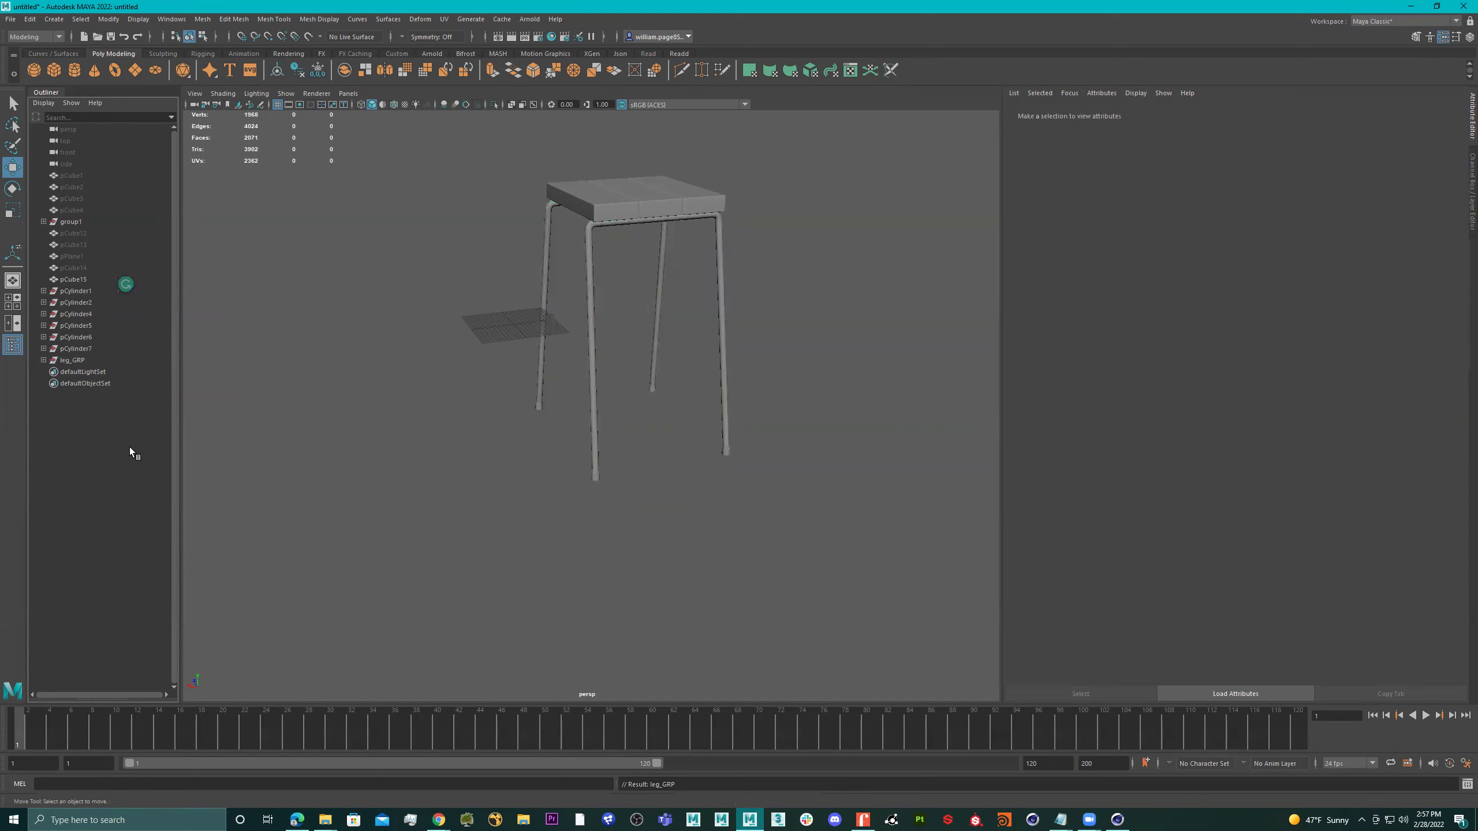
# Step: Group the seat and legs together and name the group Stool_GRP
pyautogui.moveTo(764, 182); pyautogui.dragTo(483, 489)
pyautogui.hotkey('ctrl', 'g')
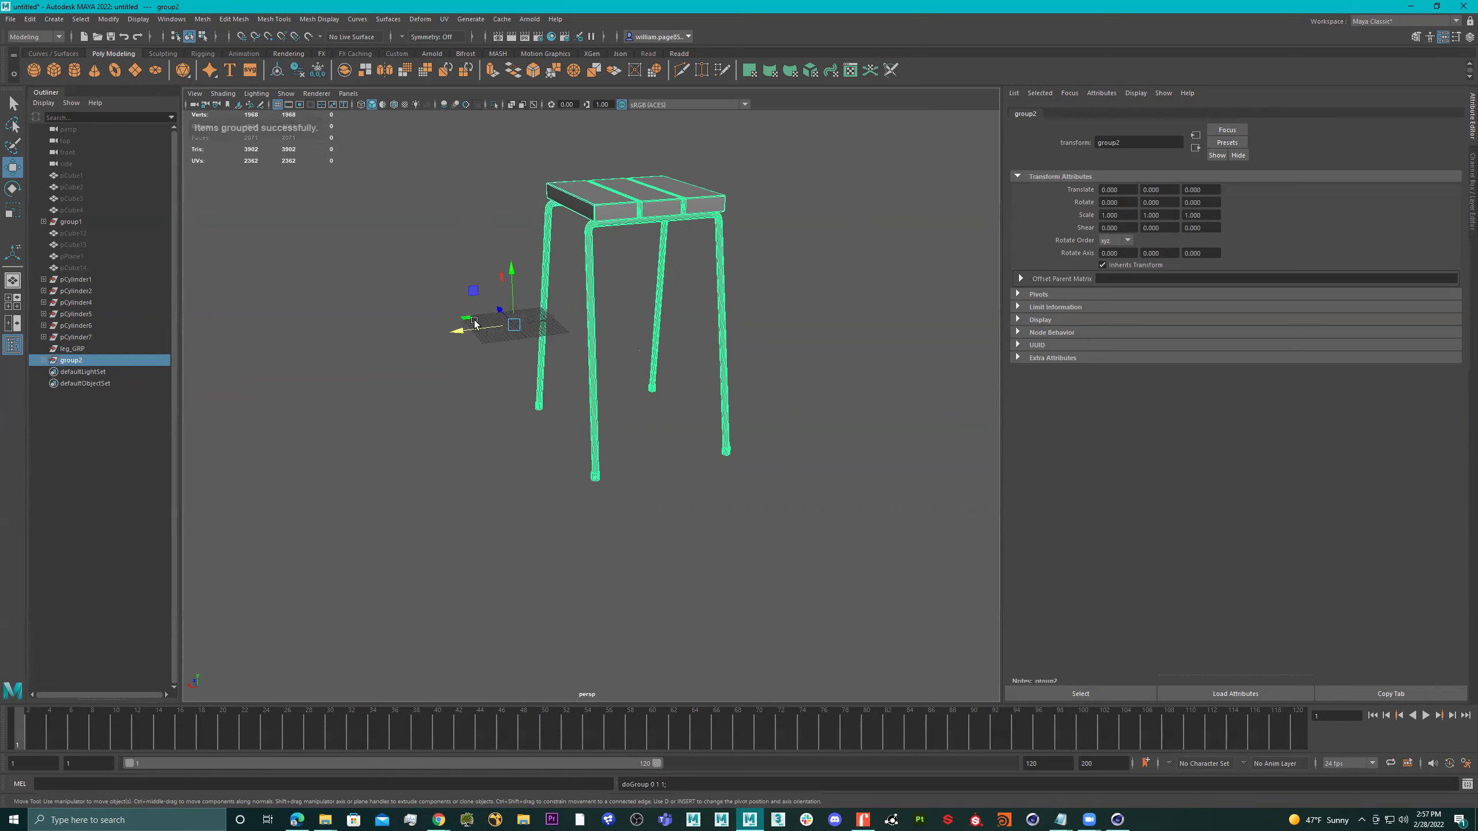
pyautogui.doubleClick(68, 361)
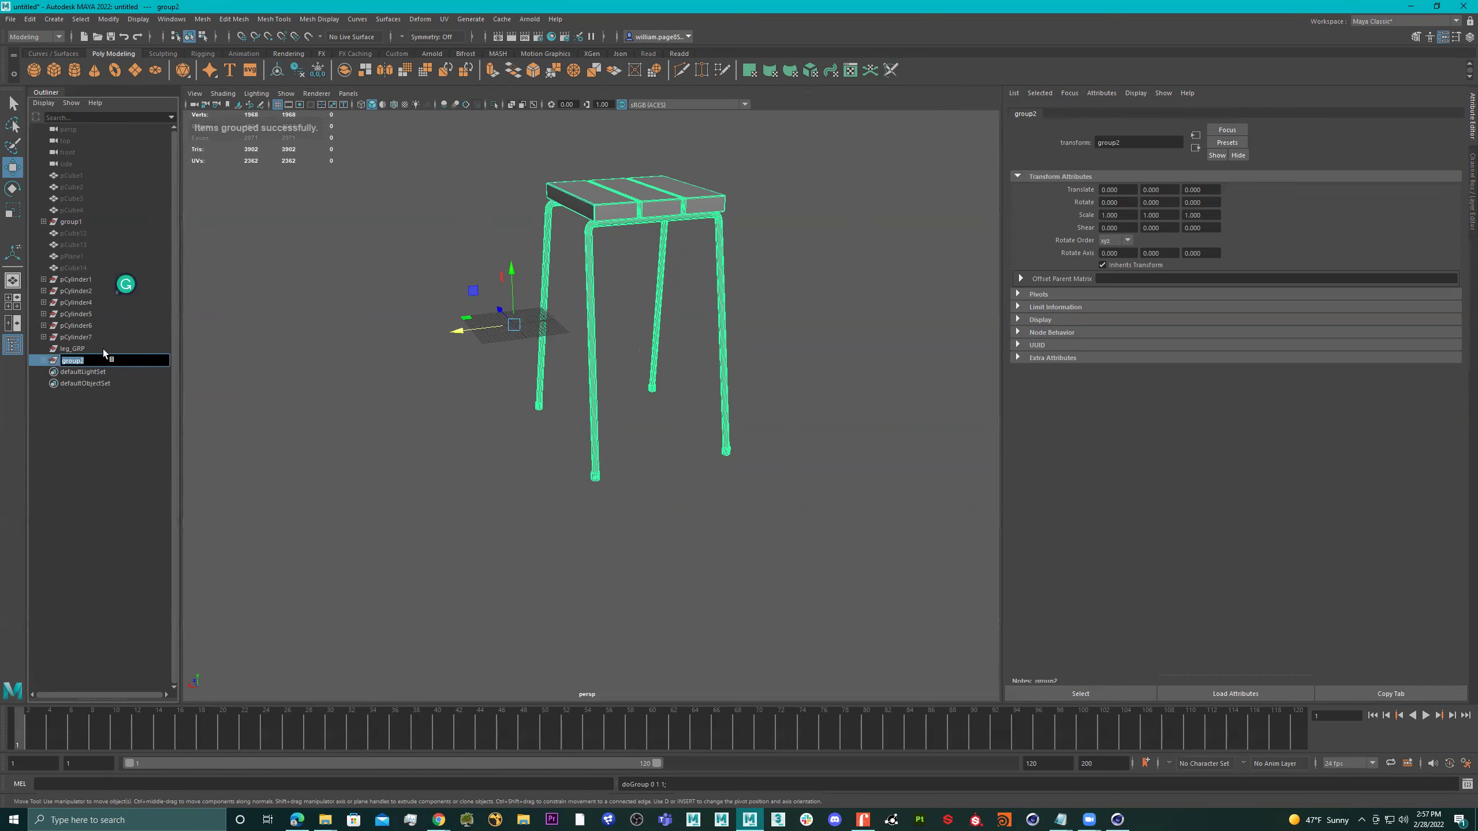
pyautogui.write('Stool')
pyautogui.press('Return')
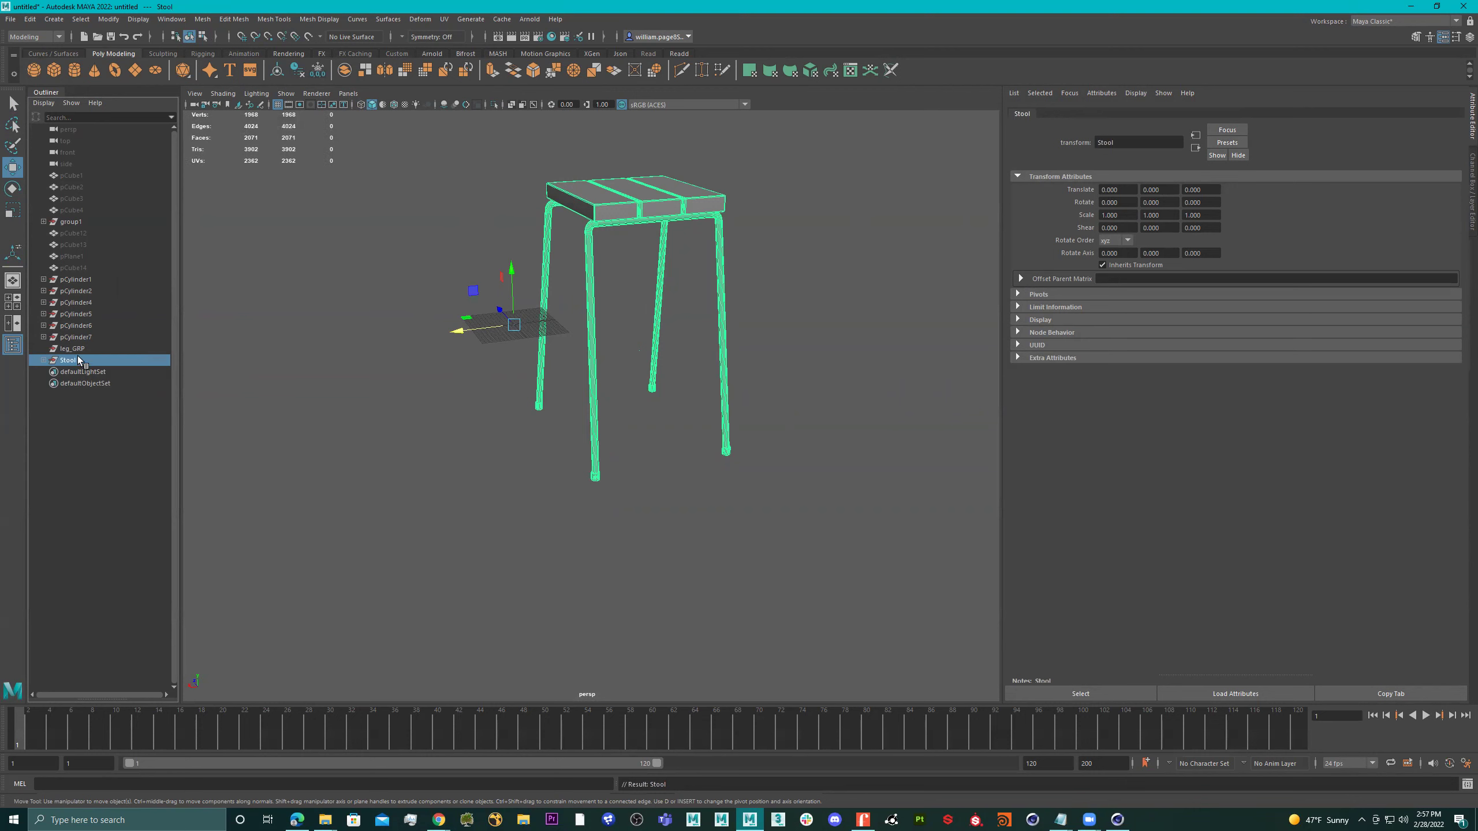
pyautogui.doubleClick(78, 359)
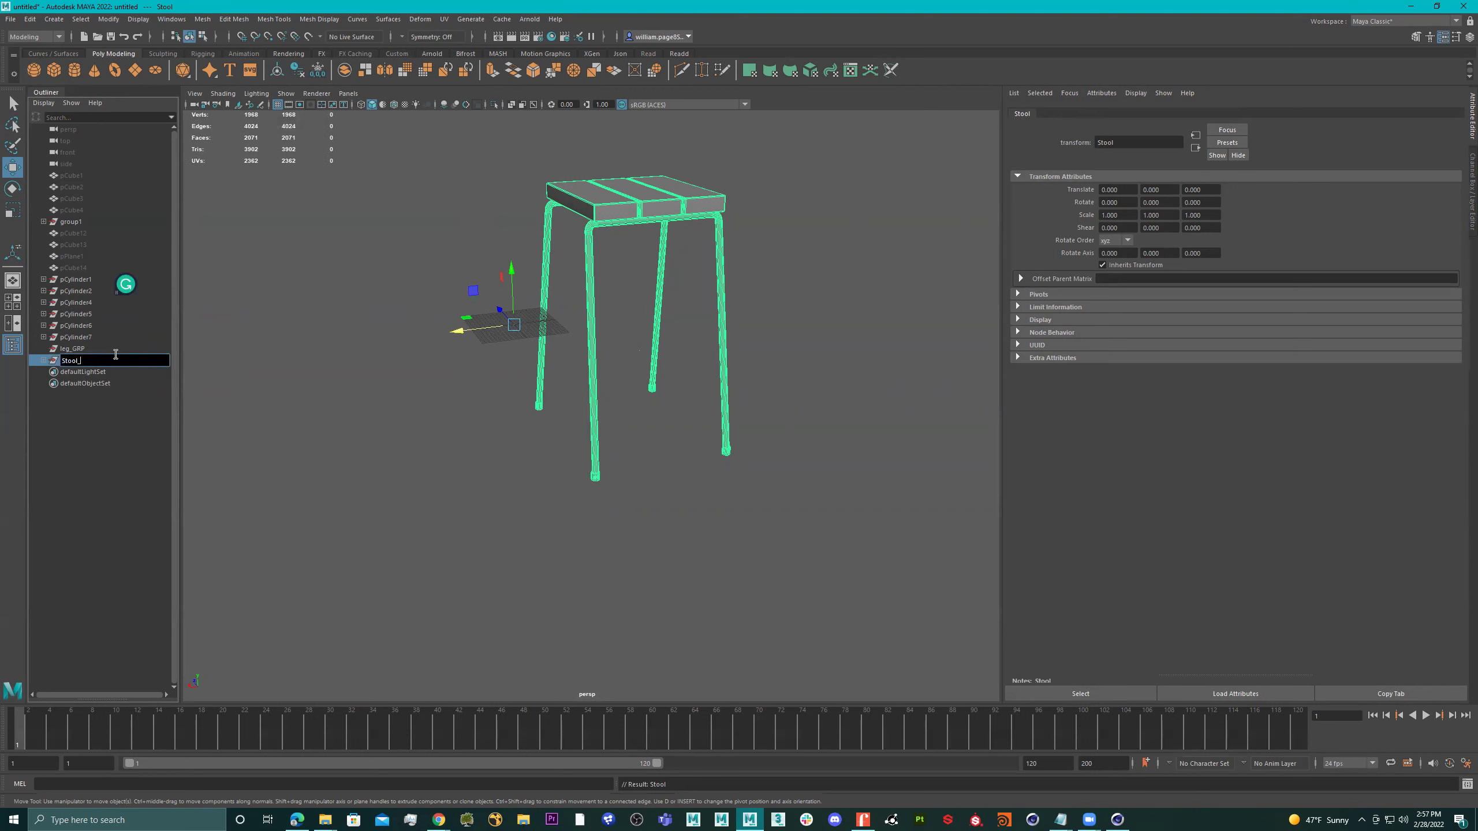
pyautogui.write('_GRP')
pyautogui.press('Return')
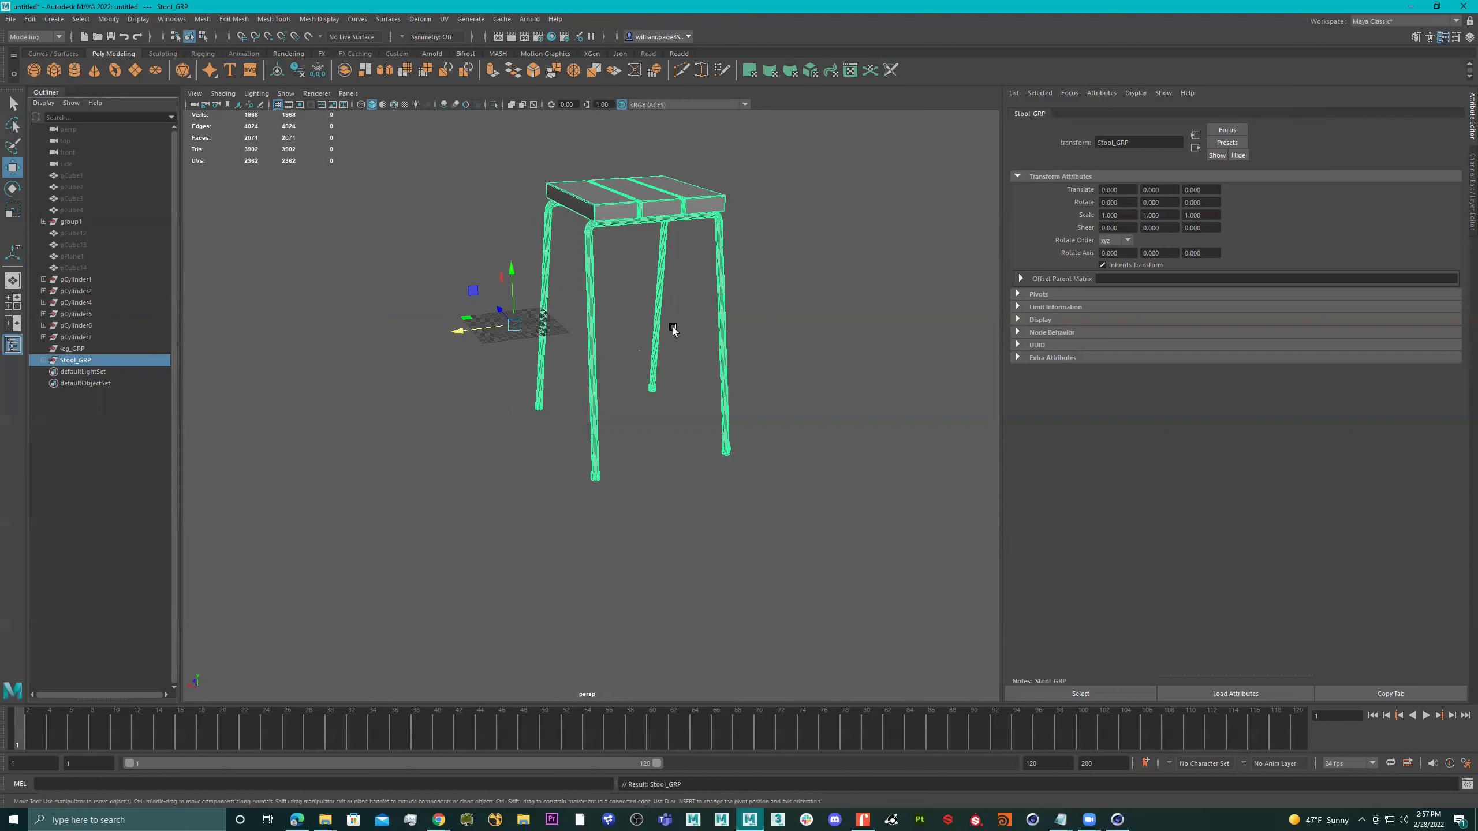
# Step: Center the pivot of Stool_GRP on the stool
pyautogui.scroll(-2, 557, 355)
pyautogui.keyDown('alt'); pyautogui.moveTo(557, 356); pyautogui.dragTo(517, 332); pyautogui.keyUp('alt')
pyautogui.click(277, 70)
pyautogui.keyDown('alt'); pyautogui.moveTo(537, 261); pyautogui.dragTo(551, 277); pyautogui.keyUp('alt')
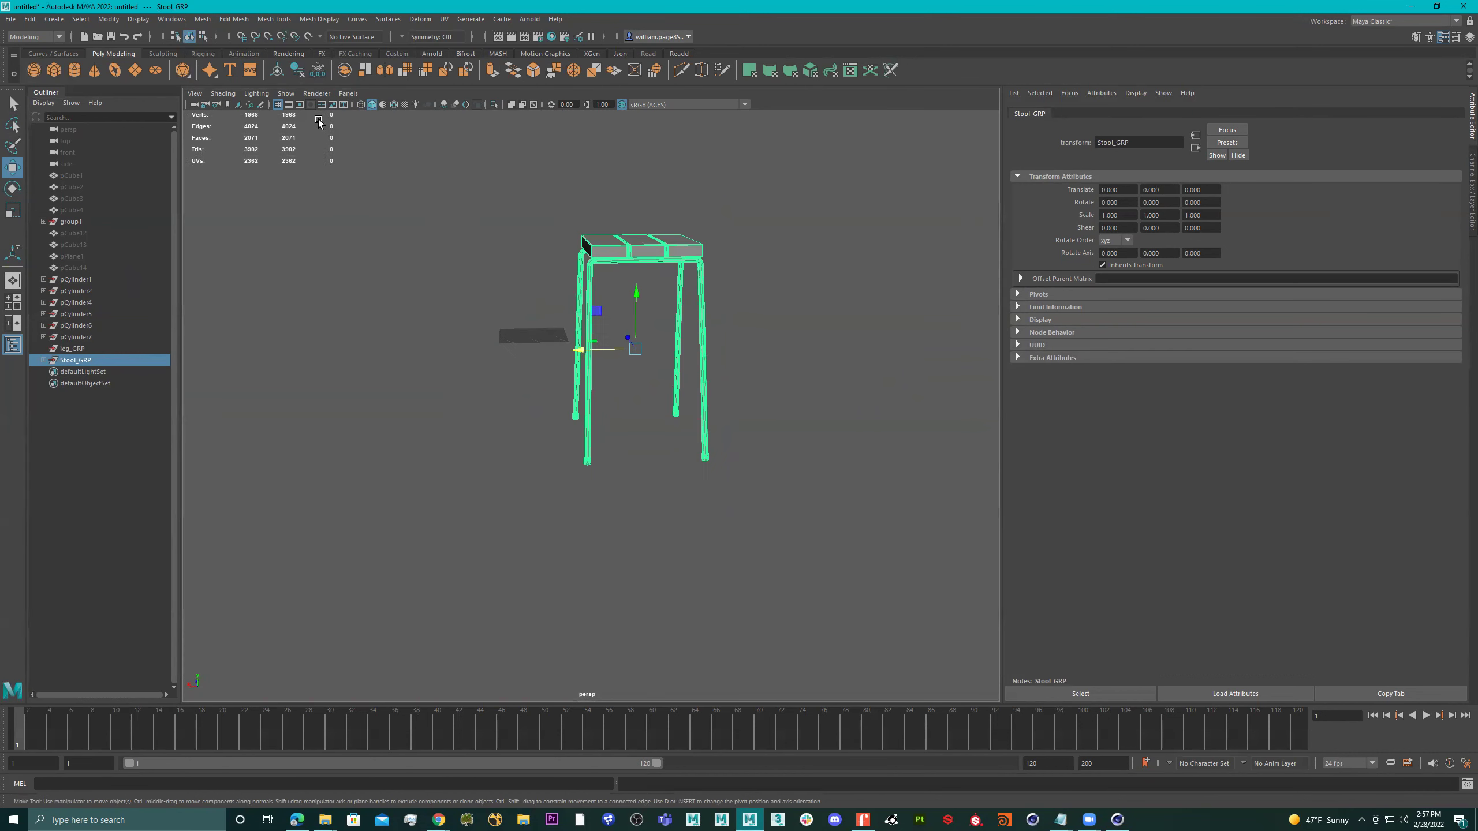
# Step: Unhide all hidden objects so the whole kitchen scene is shown with the stool
pyautogui.click(81, 257)
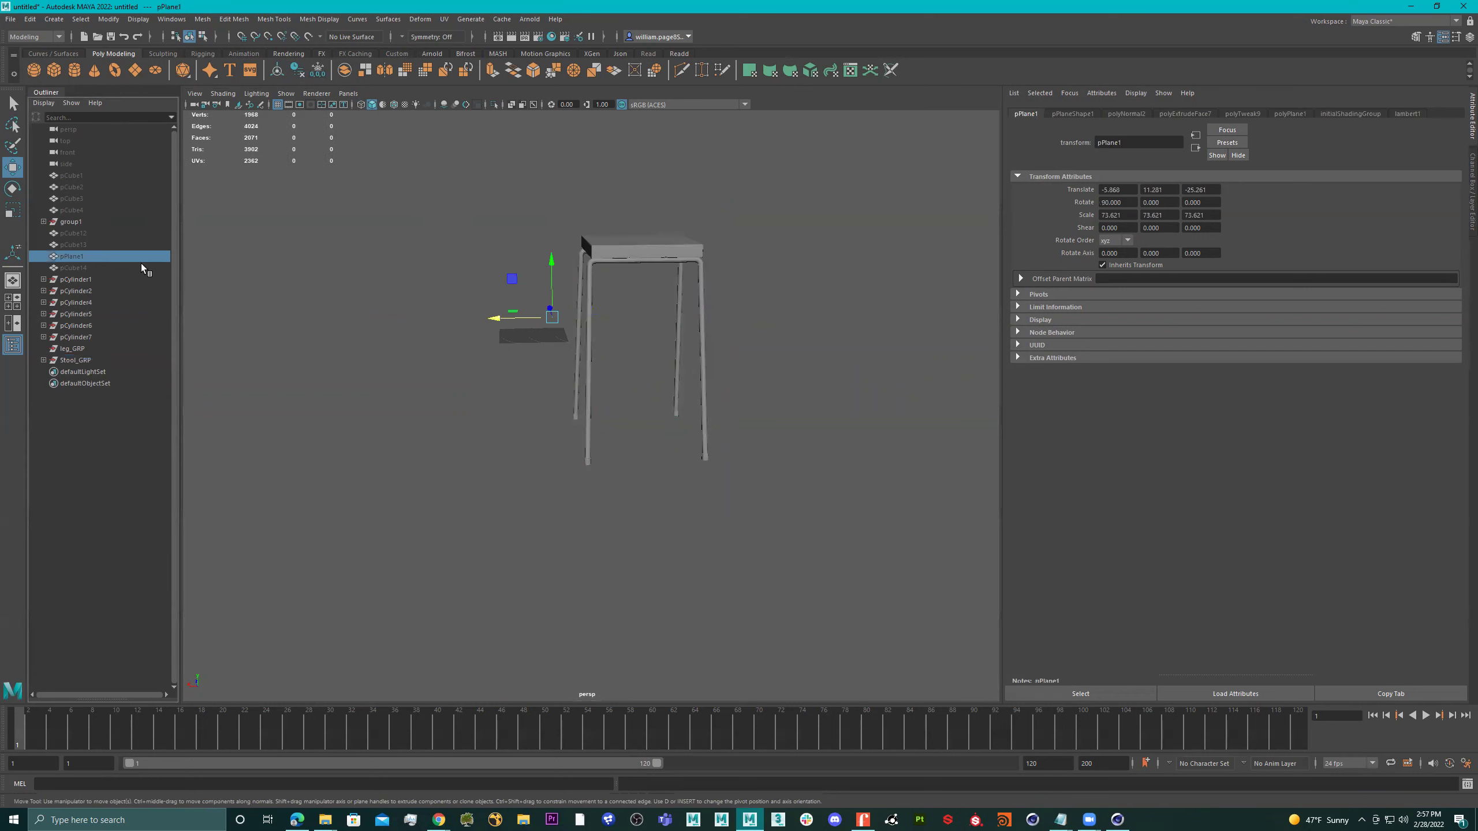
pyautogui.press('h')
pyautogui.click(90, 240)
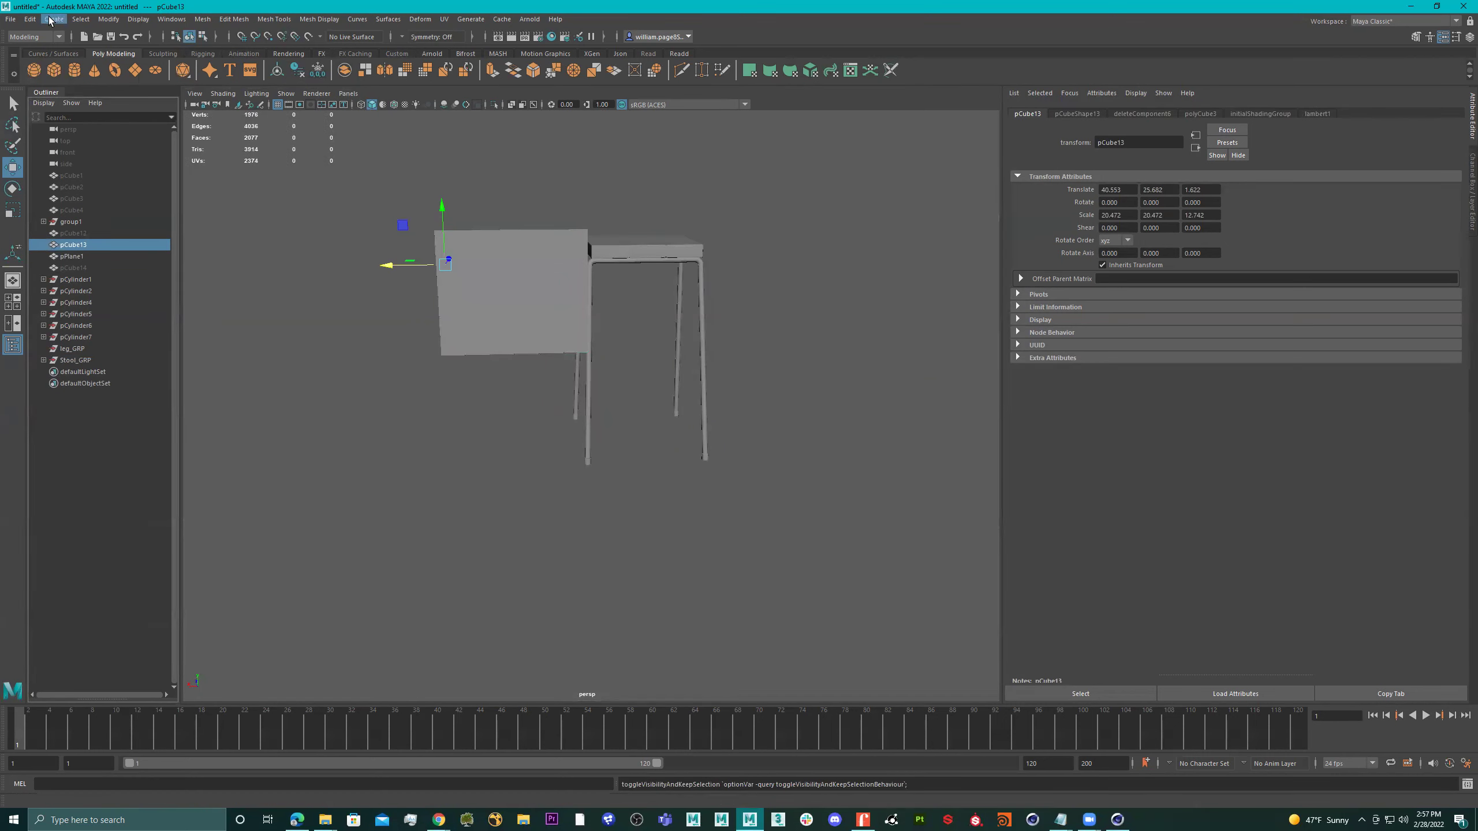
pyautogui.click(77, 19)
pyautogui.moveTo(139, 19)
pyautogui.moveTo(176, 93)
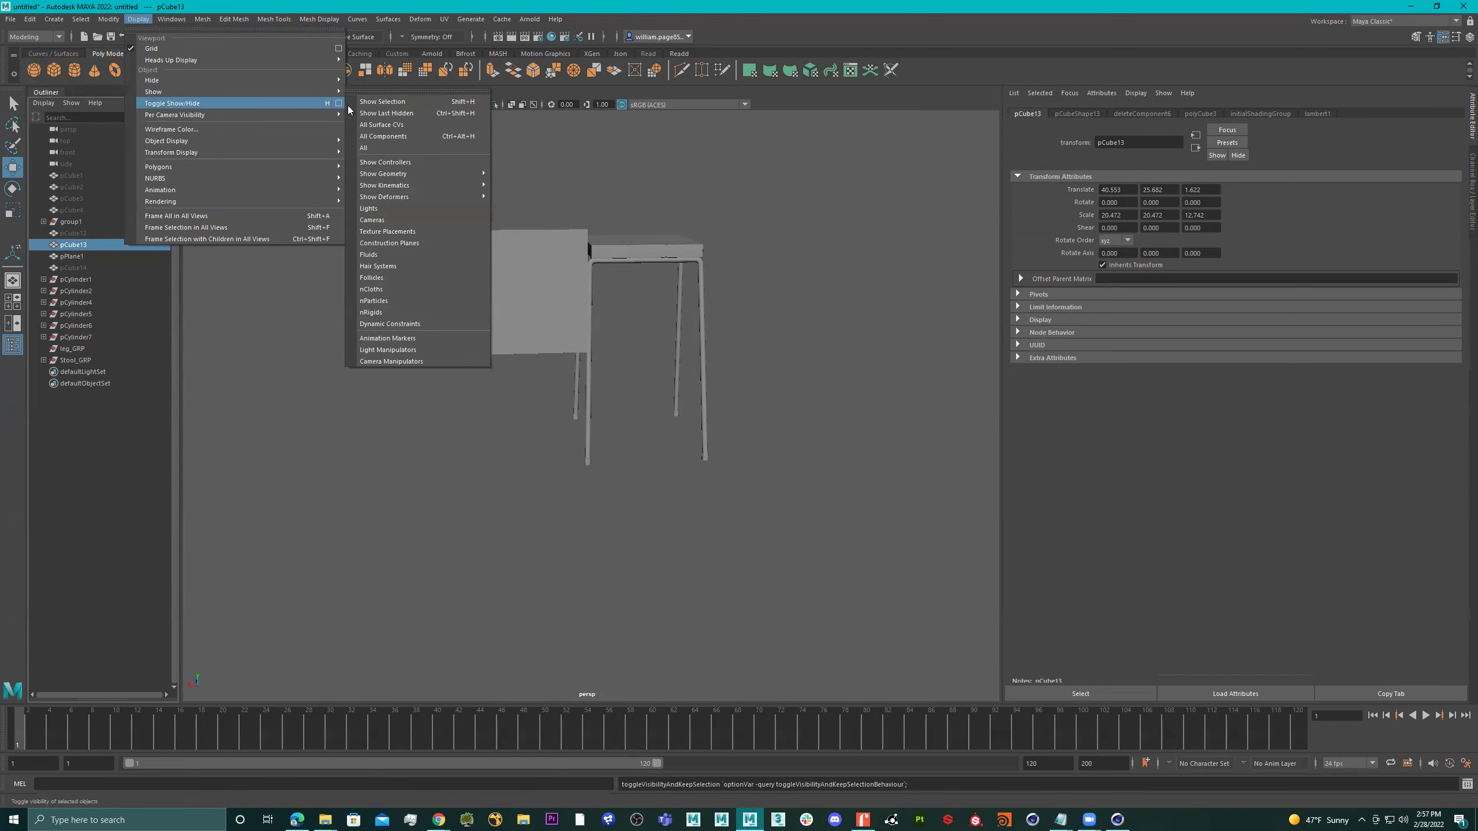
pyautogui.click(375, 148)
pyautogui.keyDown('alt'); pyautogui.moveTo(704, 310); pyautogui.dragTo(521, 325); pyautogui.keyUp('alt')
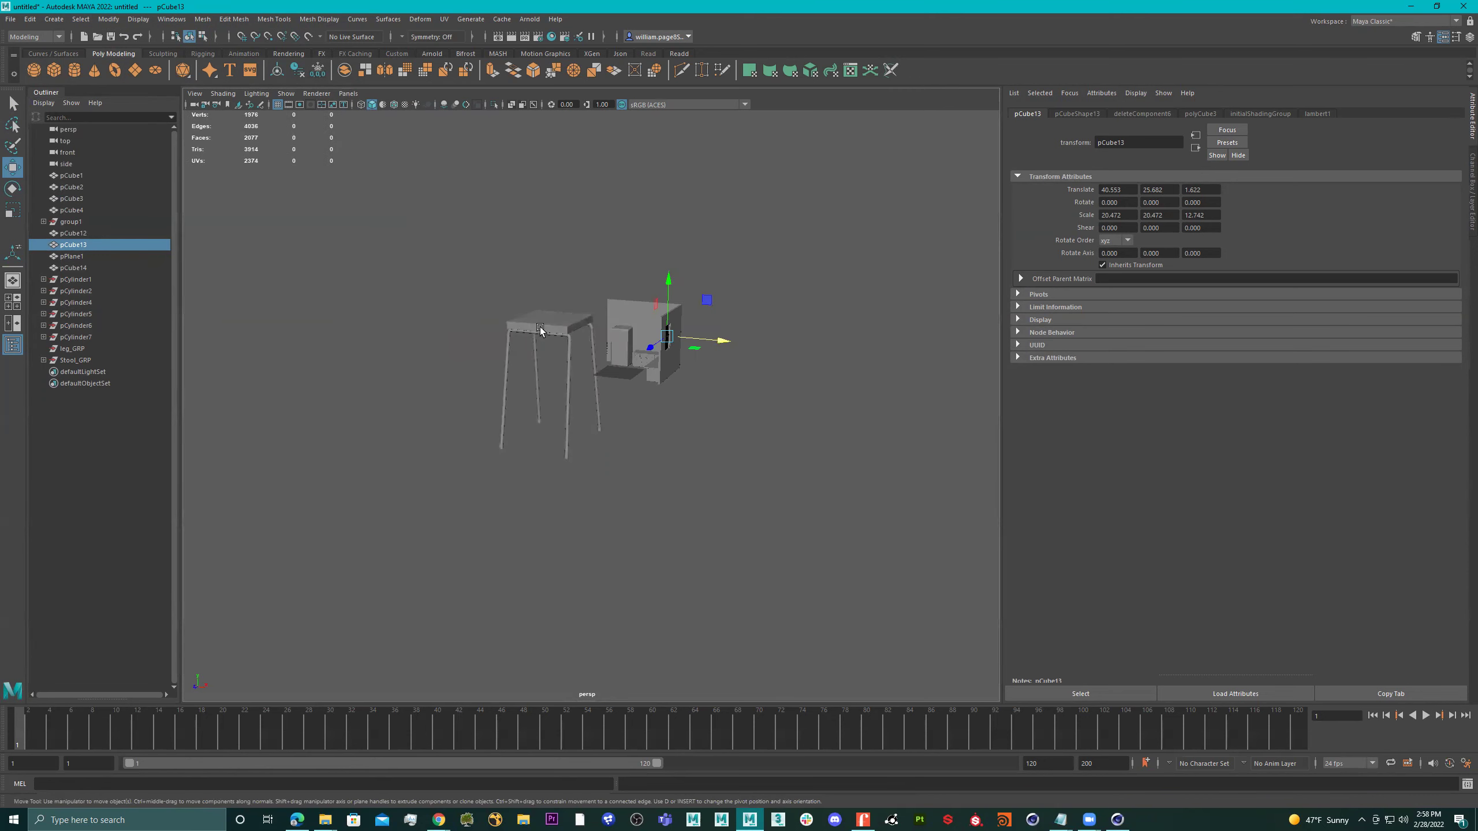
pyautogui.keyDown('alt'); pyautogui.moveTo(594, 350); pyautogui.dragTo(808, 373, button='right'); pyautogui.keyUp('alt')
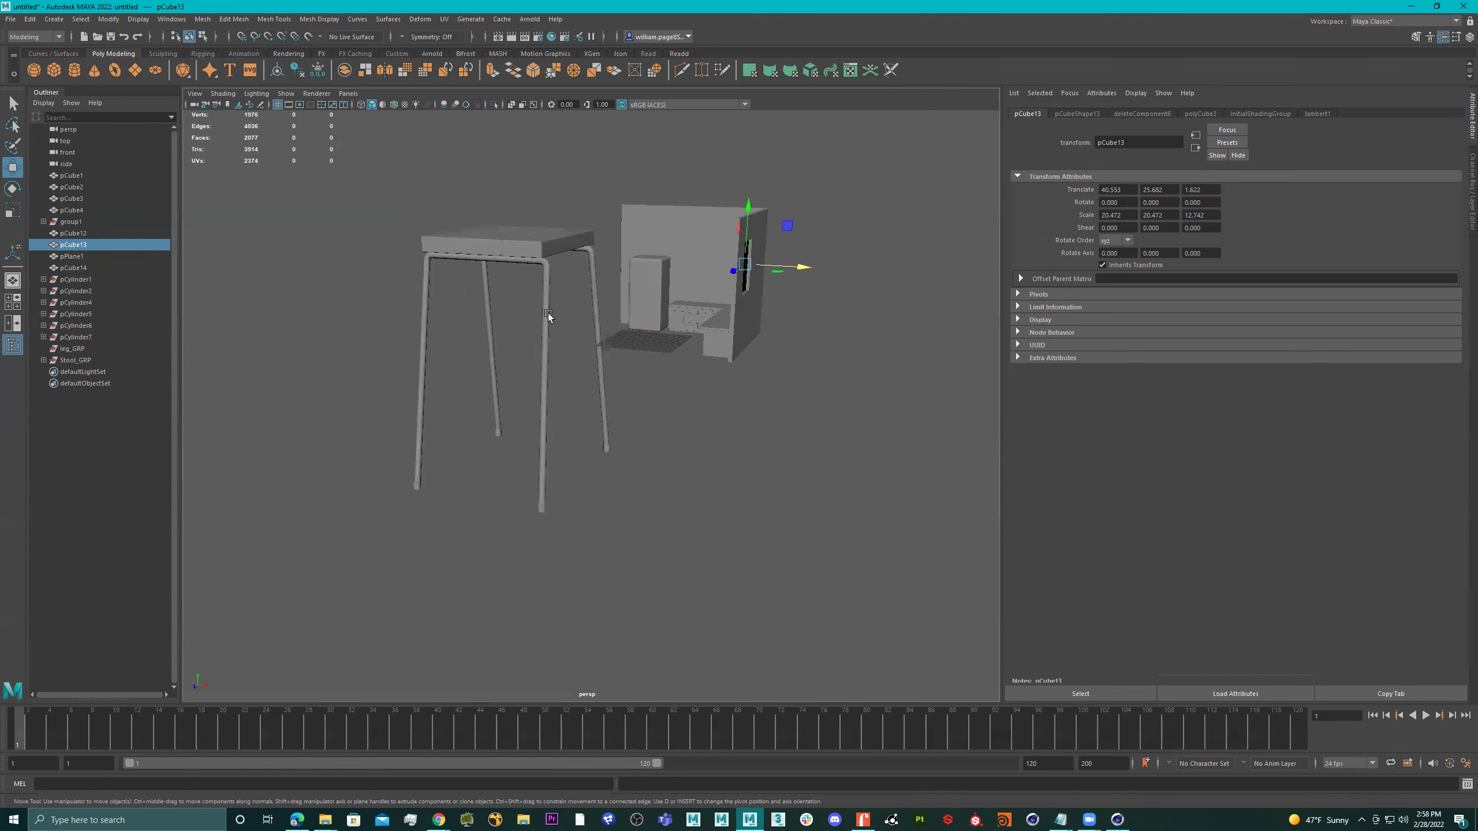
# Step: Select the entire Stool_GRP and scale it down uniformly to about 0.234
pyautogui.click(547, 314)
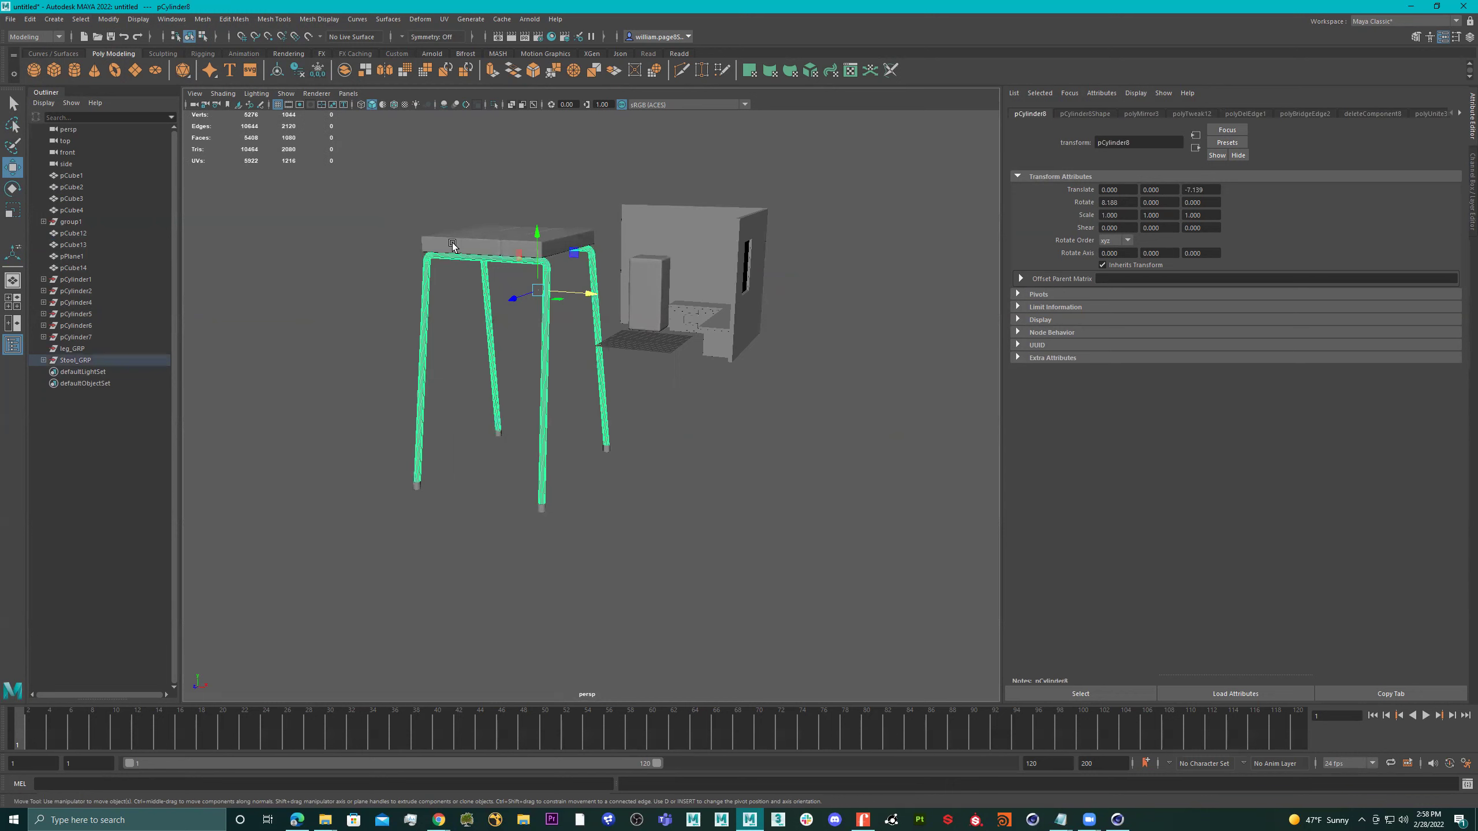
pyautogui.click(477, 237)
pyautogui.click(547, 342)
pyautogui.press('Up')
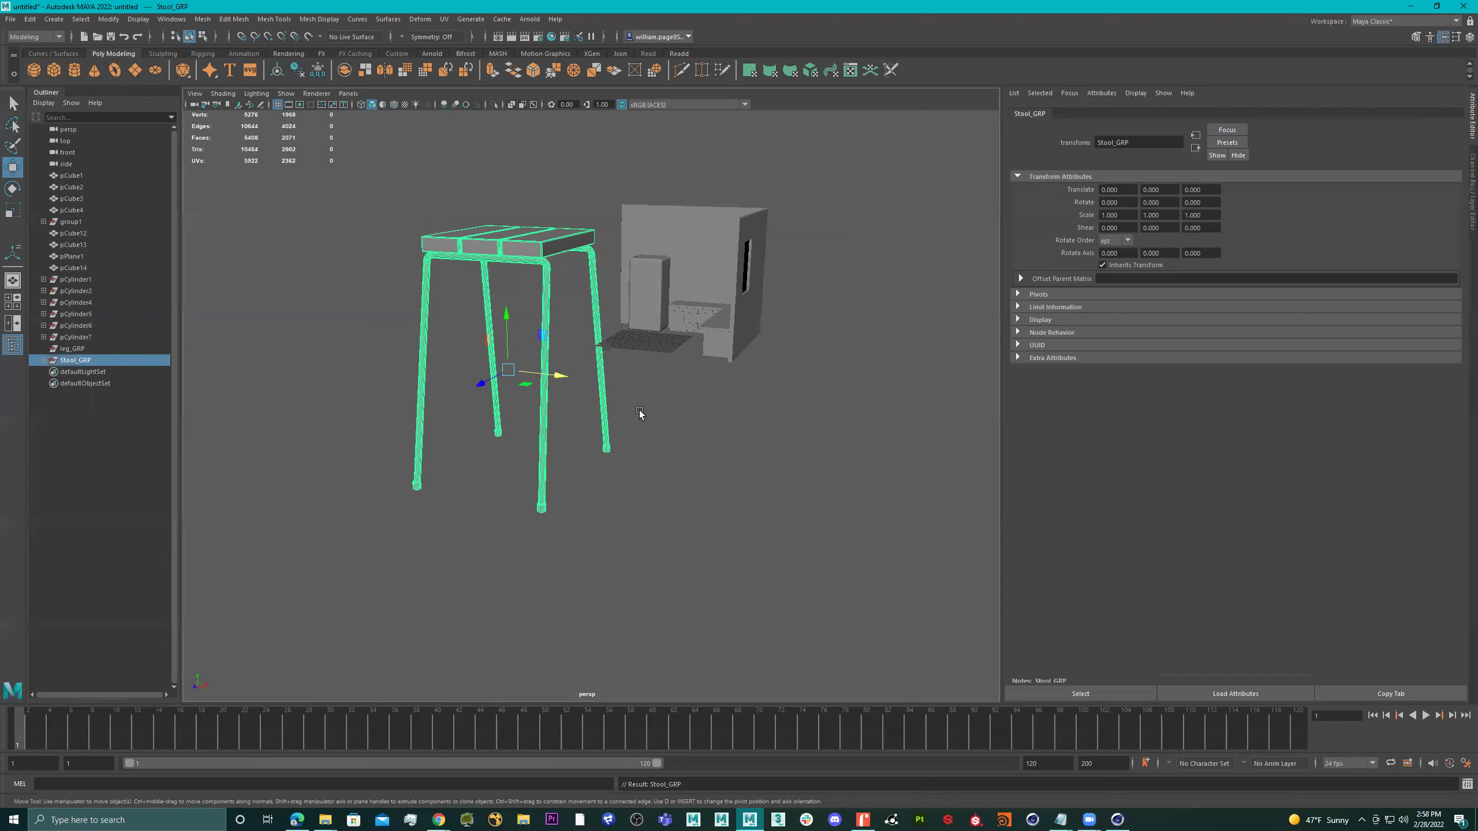
pyautogui.keyDown('alt'); pyautogui.moveTo(586, 321); pyautogui.dragTo(589, 317); pyautogui.keyUp('alt')
pyautogui.press('r')
pyautogui.moveTo(508, 362); pyautogui.dragTo(358, 398)
pyautogui.keyDown('alt'); pyautogui.moveTo(560, 384); pyautogui.dragTo(536, 372); pyautogui.keyUp('alt')
pyautogui.press('w')
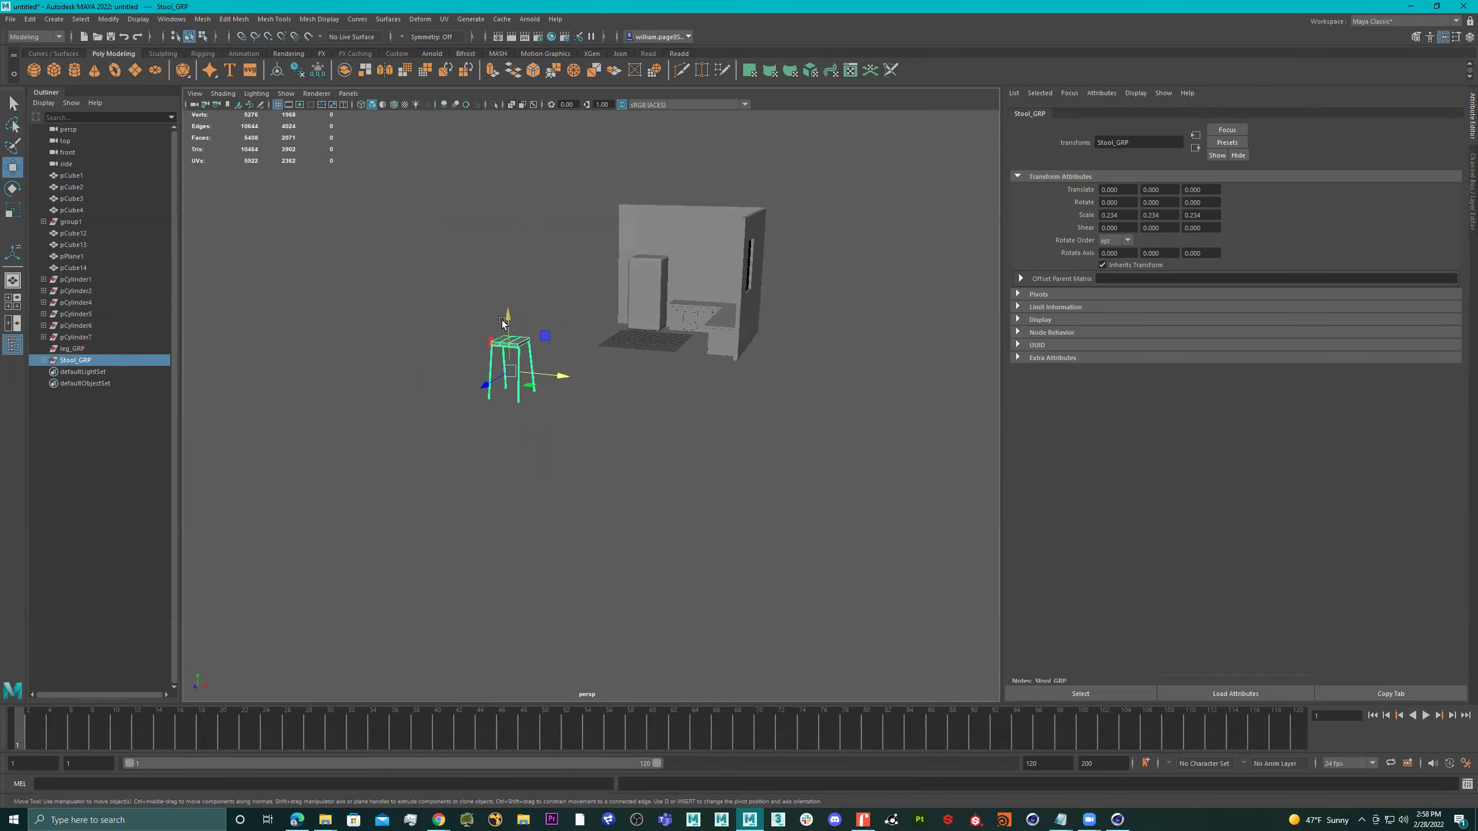
# Step: Raise the stool group and move it along X to about 41.691, into the kitchen area
pyautogui.moveTo(501, 317); pyautogui.dragTo(506, 282)
pyautogui.press('space')
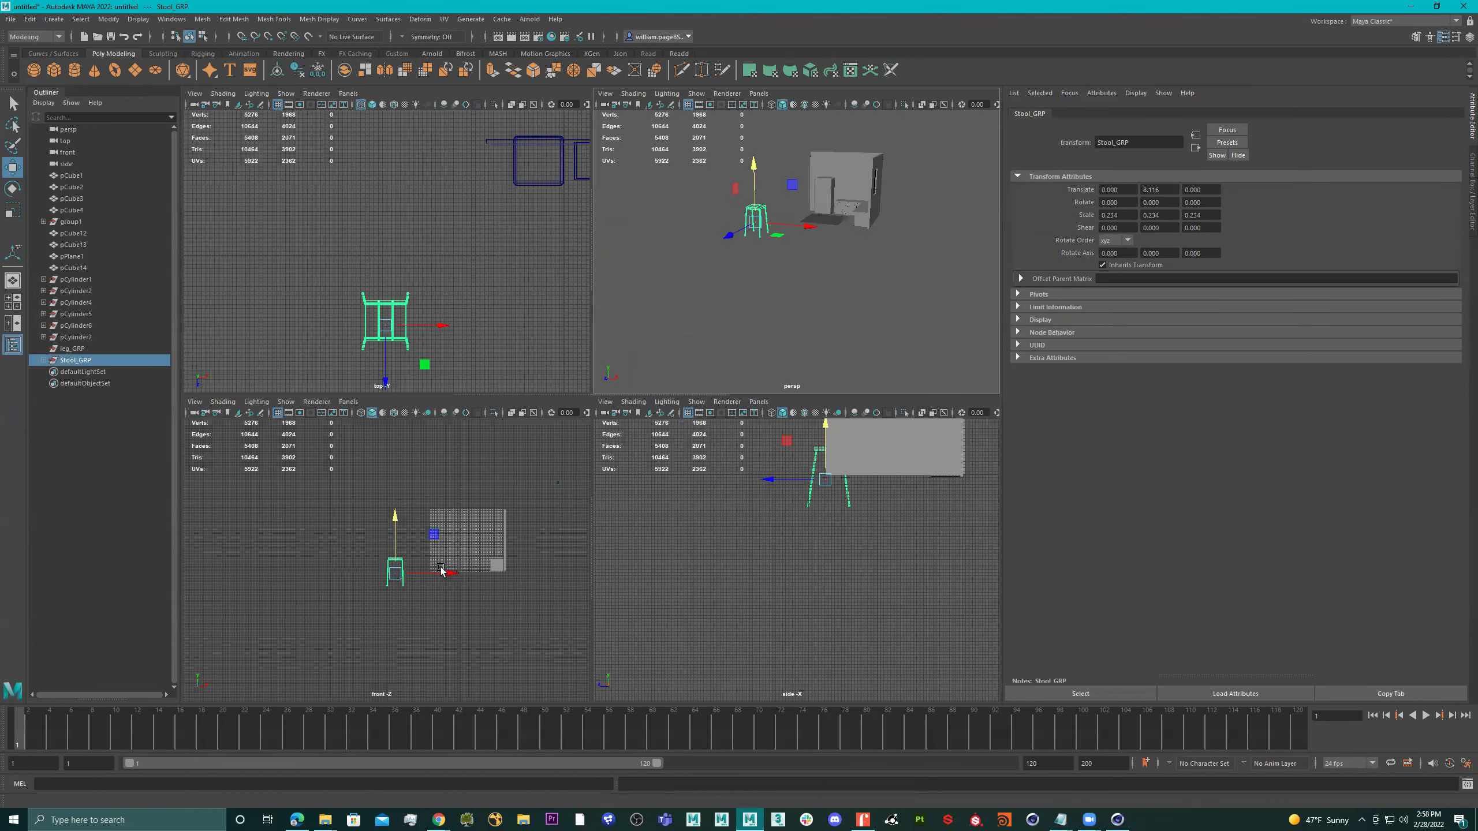
pyautogui.keyDown('alt'); pyautogui.moveTo(441, 571); pyautogui.dragTo(461, 561, button='right'); pyautogui.keyUp('alt')
pyautogui.keyDown('alt'); pyautogui.moveTo(527, 573); pyautogui.dragTo(428, 553, button='middle'); pyautogui.keyUp('alt')
pyautogui.press('space')
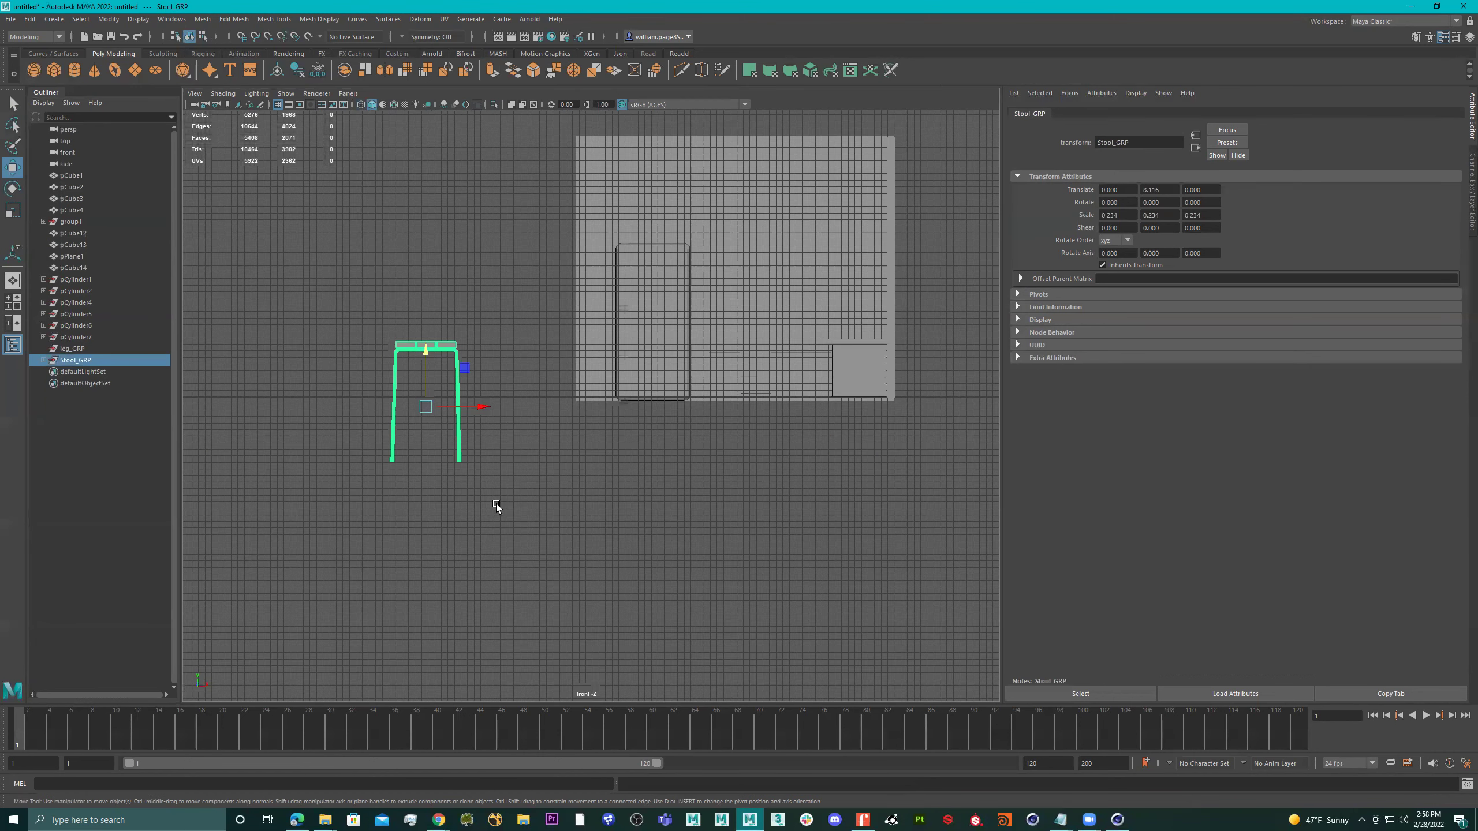
pyautogui.moveTo(423, 405); pyautogui.dragTo(710, 337)
pyautogui.keyDown('alt'); pyautogui.moveTo(765, 341); pyautogui.dragTo(652, 371, button='middle'); pyautogui.keyUp('alt')
# Step: Scale the stool group down to about 0.165 and lower it to about 13.521 in Y, near floor level
pyautogui.press('r')
pyautogui.moveTo(598, 368); pyautogui.dragTo(575, 371)
pyautogui.press('w')
pyautogui.moveTo(597, 318); pyautogui.dragTo(596, 336)
# Step: Scale the stool group down further to about 0.090 to suit the counter height
pyautogui.press('space')
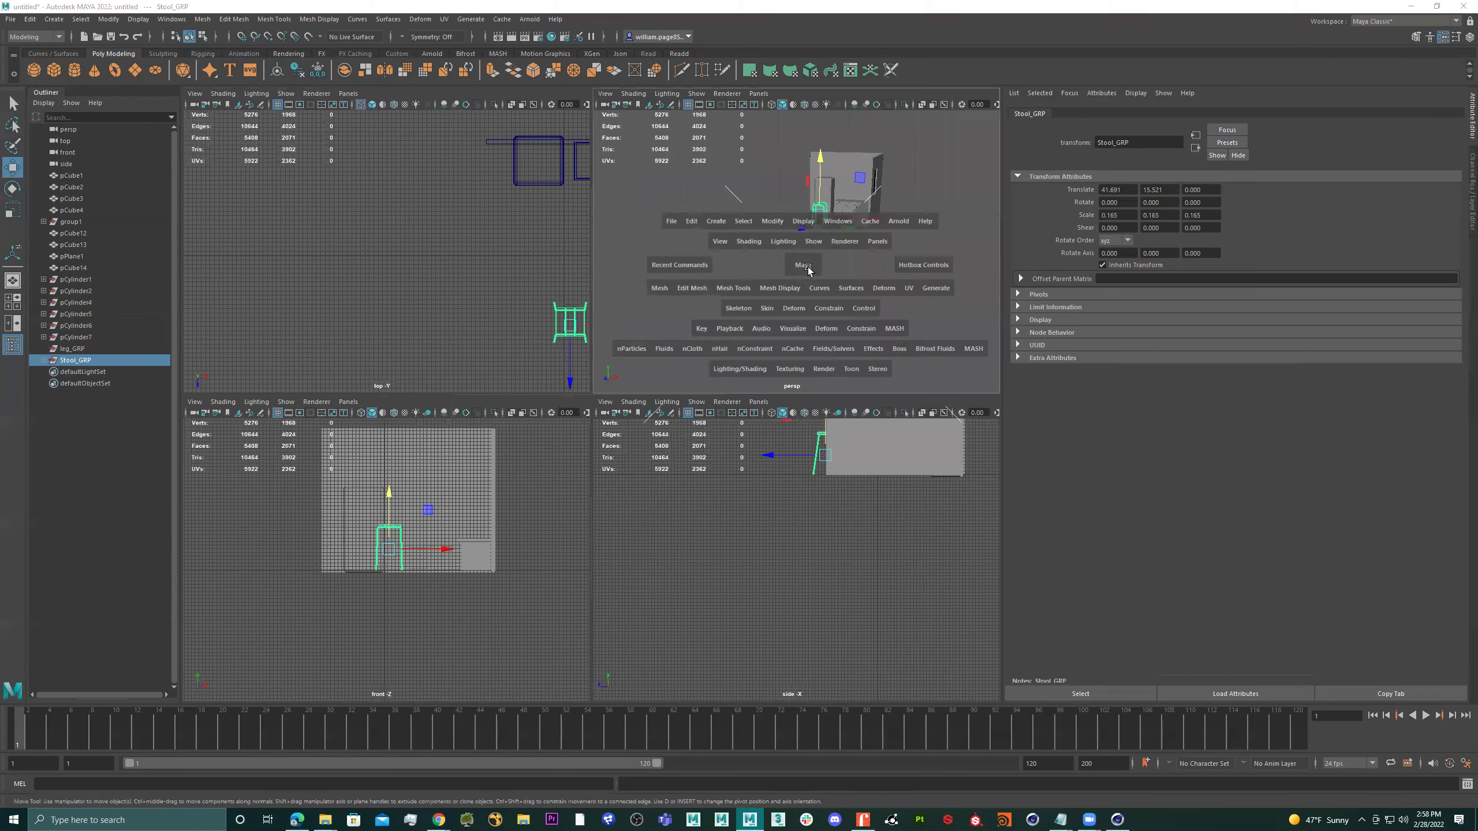
pyautogui.press('space')
pyautogui.keyDown('alt'); pyautogui.moveTo(654, 315); pyautogui.dragTo(729, 306); pyautogui.keyUp('alt')
pyautogui.keyDown('alt'); pyautogui.moveTo(729, 307); pyautogui.dragTo(828, 317, button='right'); pyautogui.keyUp('alt')
pyautogui.keyDown('alt'); pyautogui.moveTo(828, 316); pyautogui.dragTo(809, 343); pyautogui.keyUp('alt')
pyautogui.keyDown('alt'); pyautogui.moveTo(809, 344); pyautogui.dragTo(640, 406, button='middle'); pyautogui.keyUp('alt')
pyautogui.press('r')
pyautogui.moveTo(632, 337); pyautogui.dragTo(587, 294)
pyautogui.keyDown('alt'); pyautogui.moveTo(678, 318); pyautogui.dragTo(602, 353); pyautogui.keyUp('alt')
# Step: Raise the fridge block to about 11.933 in Y so its base sits on the floor
pyautogui.press('space')
pyautogui.press('space')
pyautogui.press('w')
pyautogui.click(540, 392)
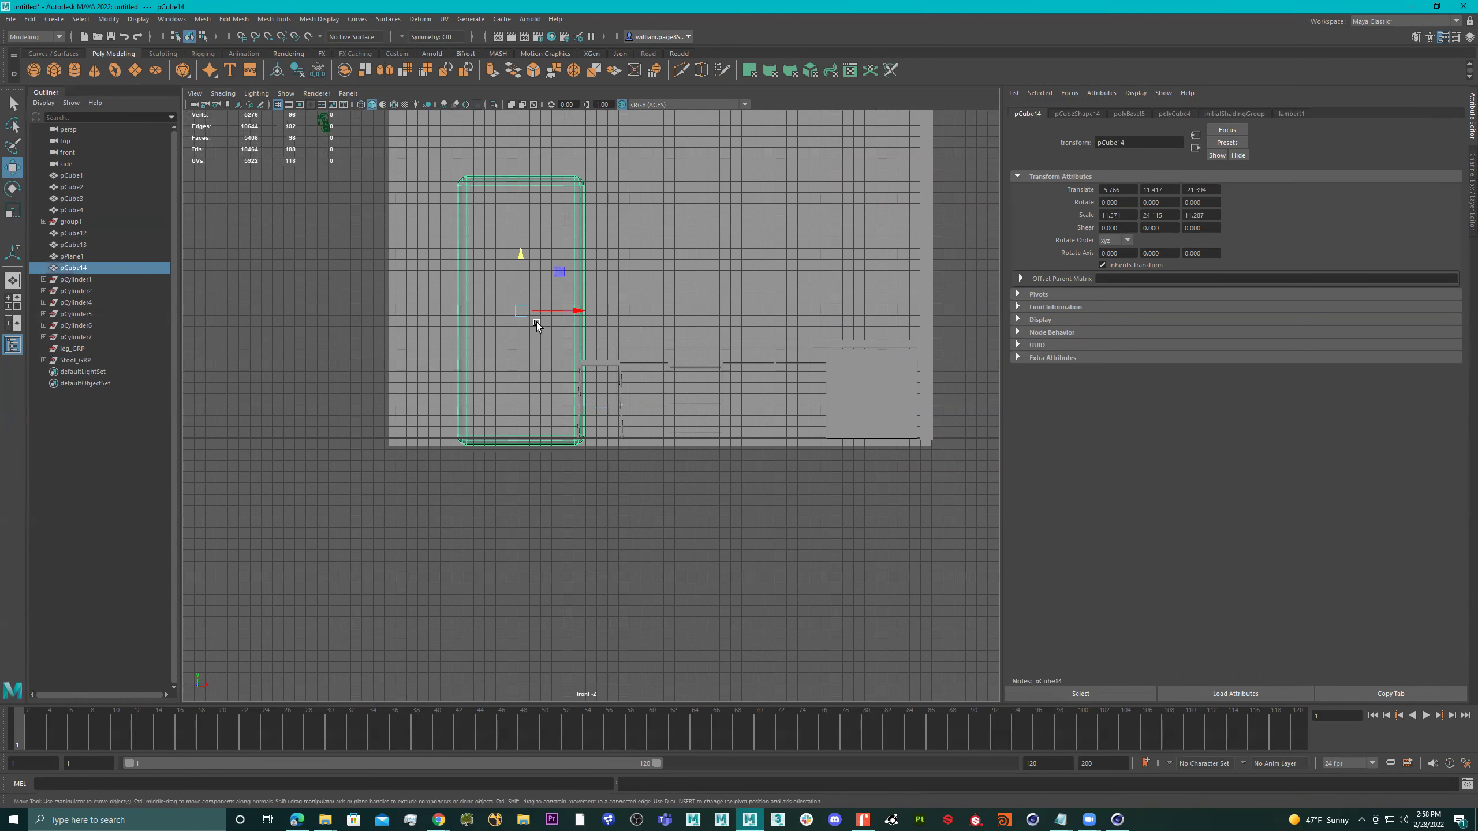
pyautogui.moveTo(522, 279); pyautogui.dragTo(522, 278)
pyautogui.press('space')
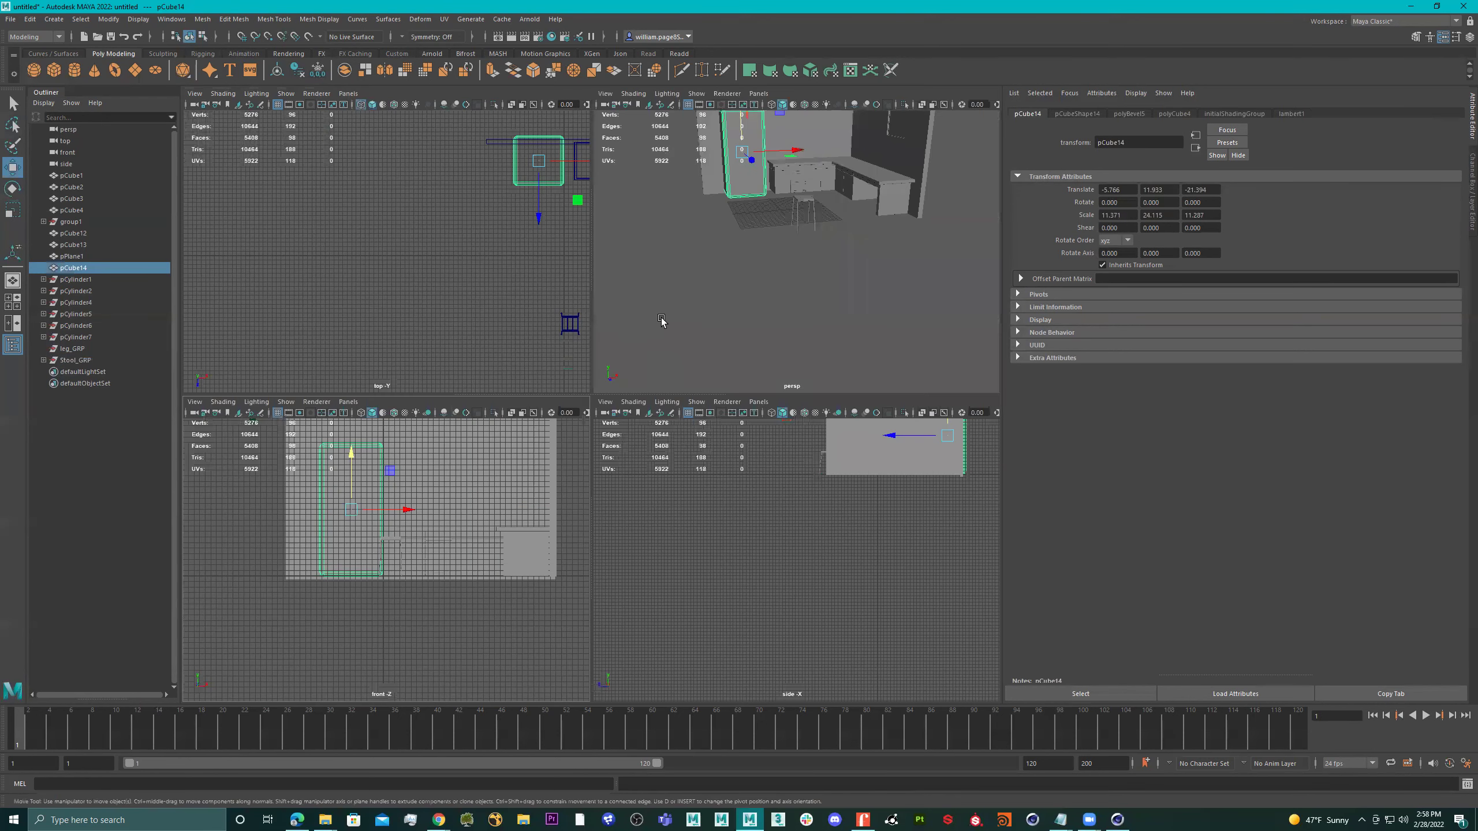
# Step: Duplicate the whole stool group and place the copy beside the original in front of the counter
pyautogui.press('space')
pyautogui.scroll(5, 715, 302)
pyautogui.click(638, 294)
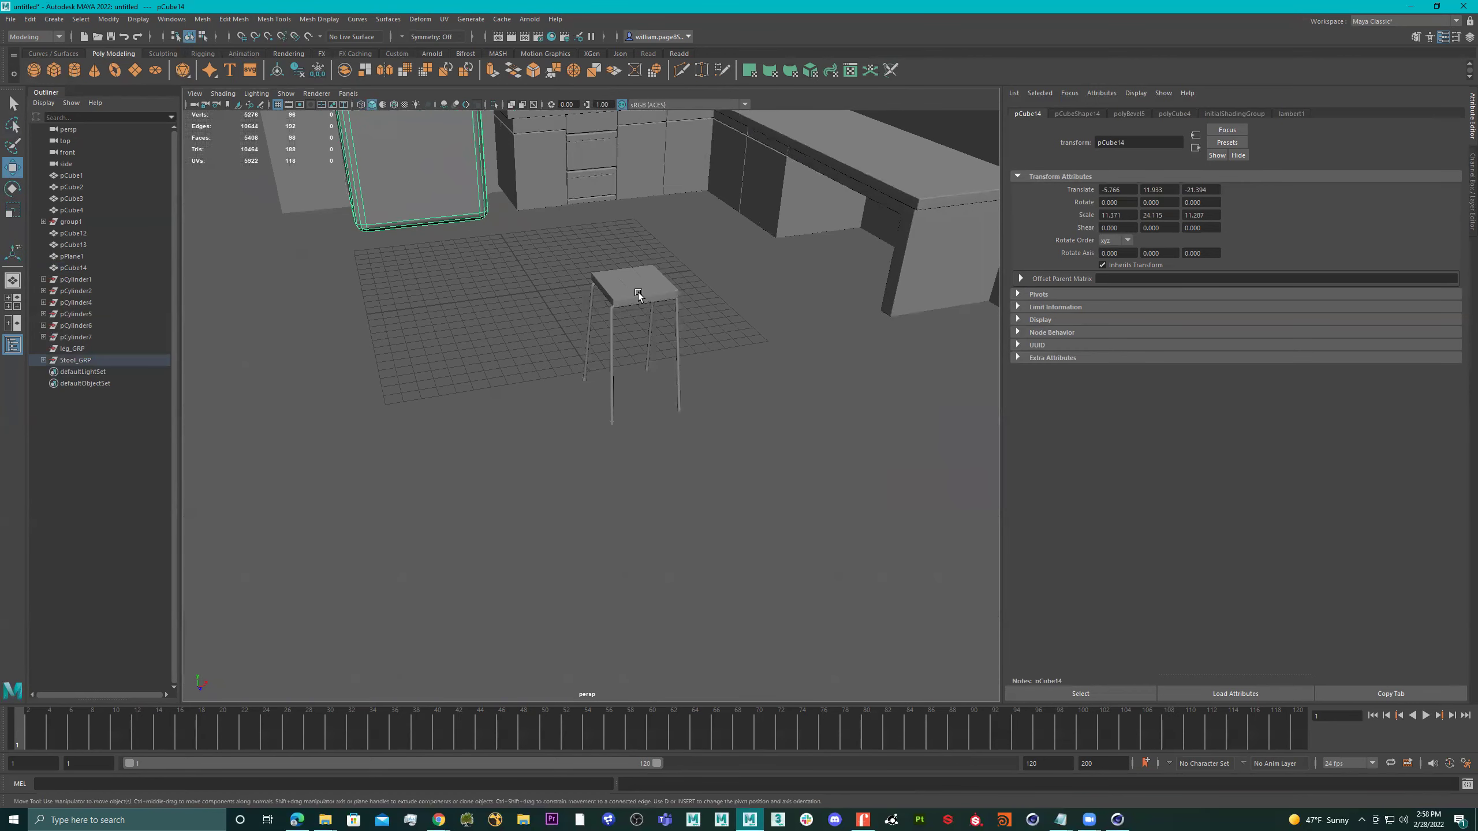
pyautogui.press('Up')
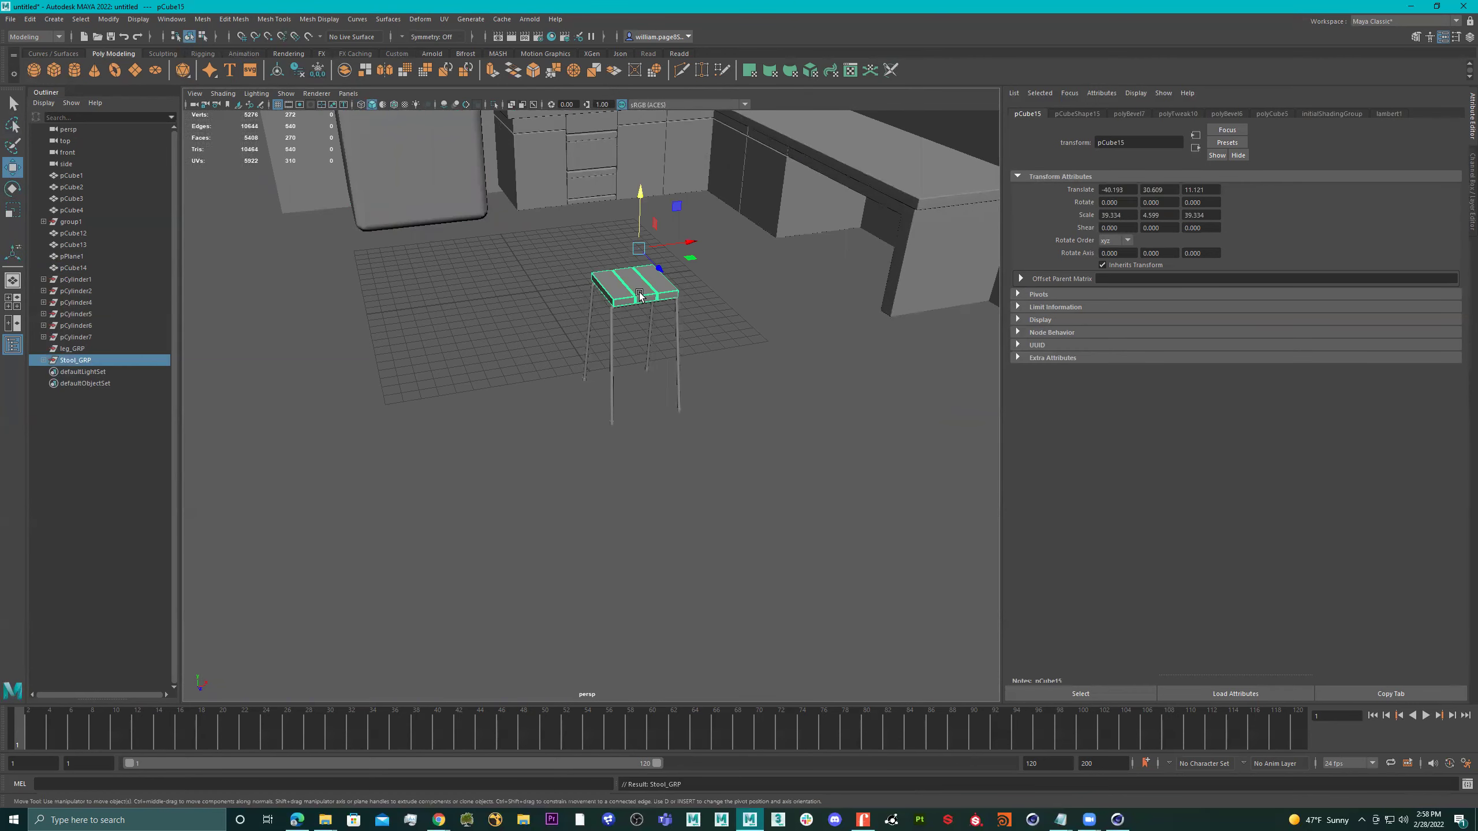
pyautogui.keyDown('alt'); pyautogui.moveTo(682, 343); pyautogui.dragTo(605, 391); pyautogui.keyUp('alt')
pyautogui.hotkey('ctrl', 'd')
pyautogui.press('e')
pyautogui.press('w')
# Step: Move the original stool group to about 42.096 in X and -0.813 in Z, offsetting it from the copy
pyautogui.click(602, 392)
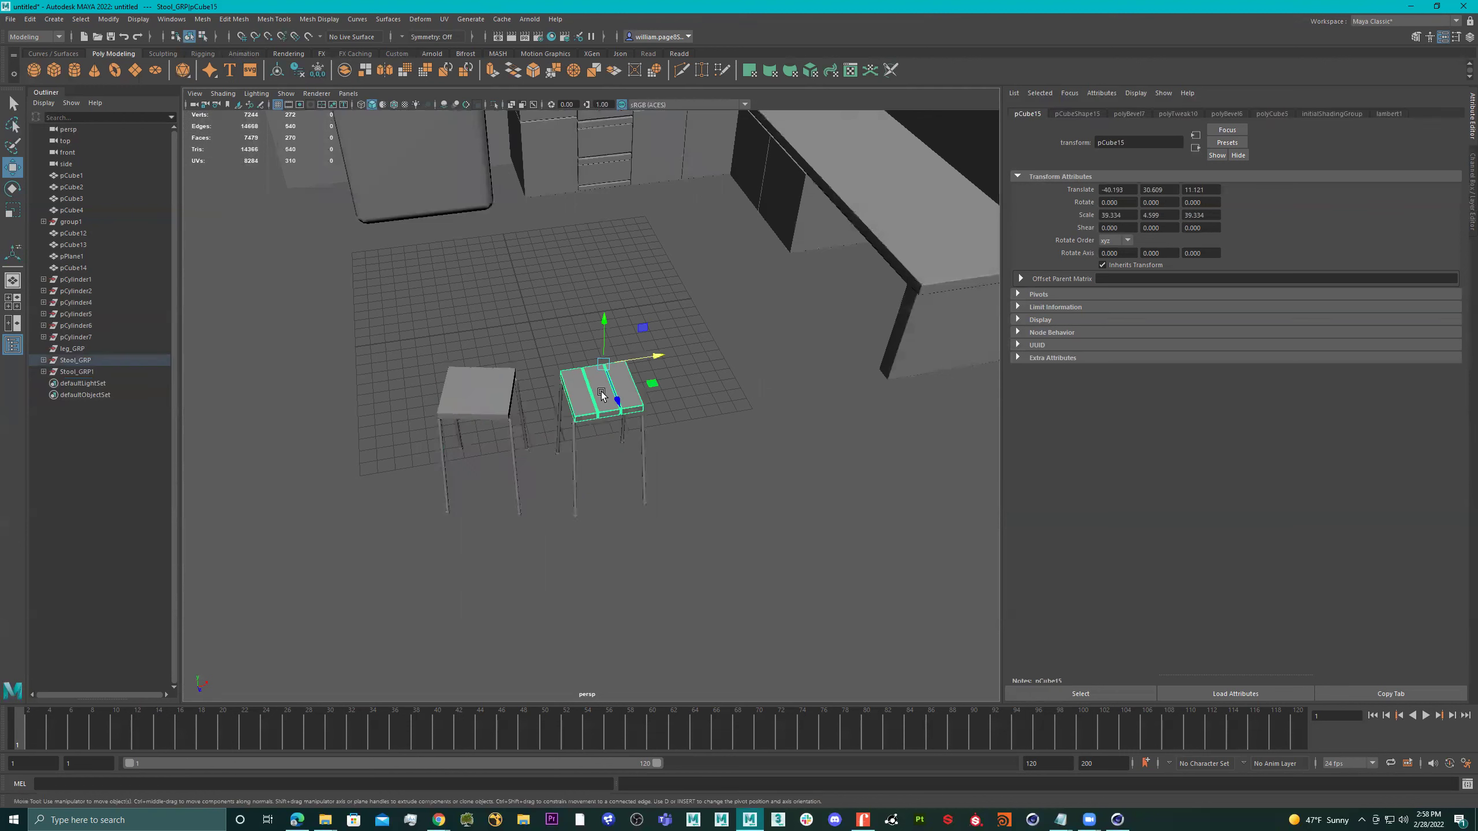
pyautogui.press('Up')
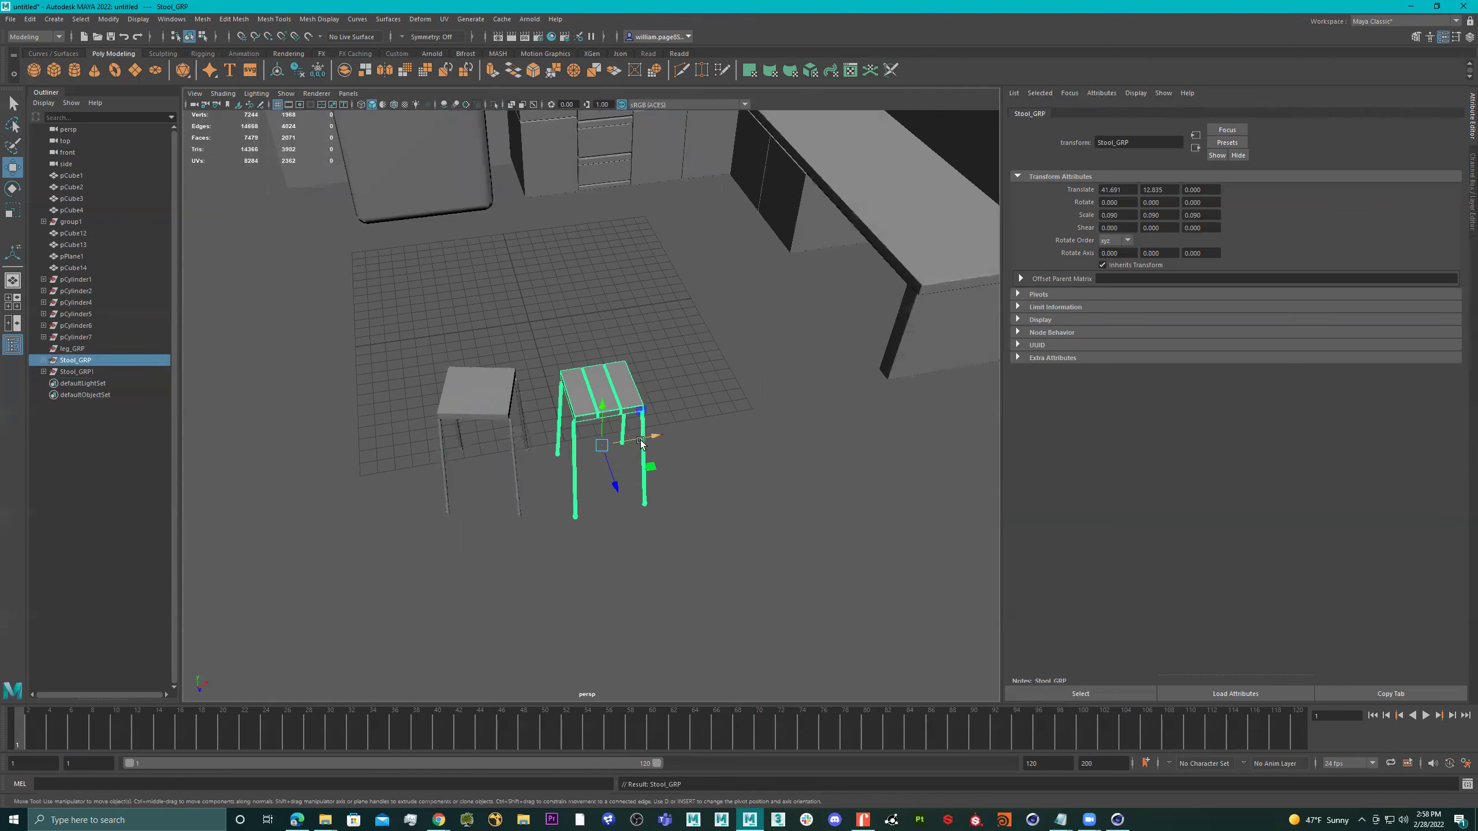
pyautogui.moveTo(613, 487); pyautogui.dragTo(656, 425)
pyautogui.keyDown('alt'); pyautogui.moveTo(587, 445); pyautogui.dragTo(611, 416); pyautogui.keyUp('alt')
pyautogui.keyDown('alt'); pyautogui.moveTo(612, 415); pyautogui.dragTo(632, 454, button='middle'); pyautogui.keyUp('alt')
pyautogui.scroll(-2, 654, 413)
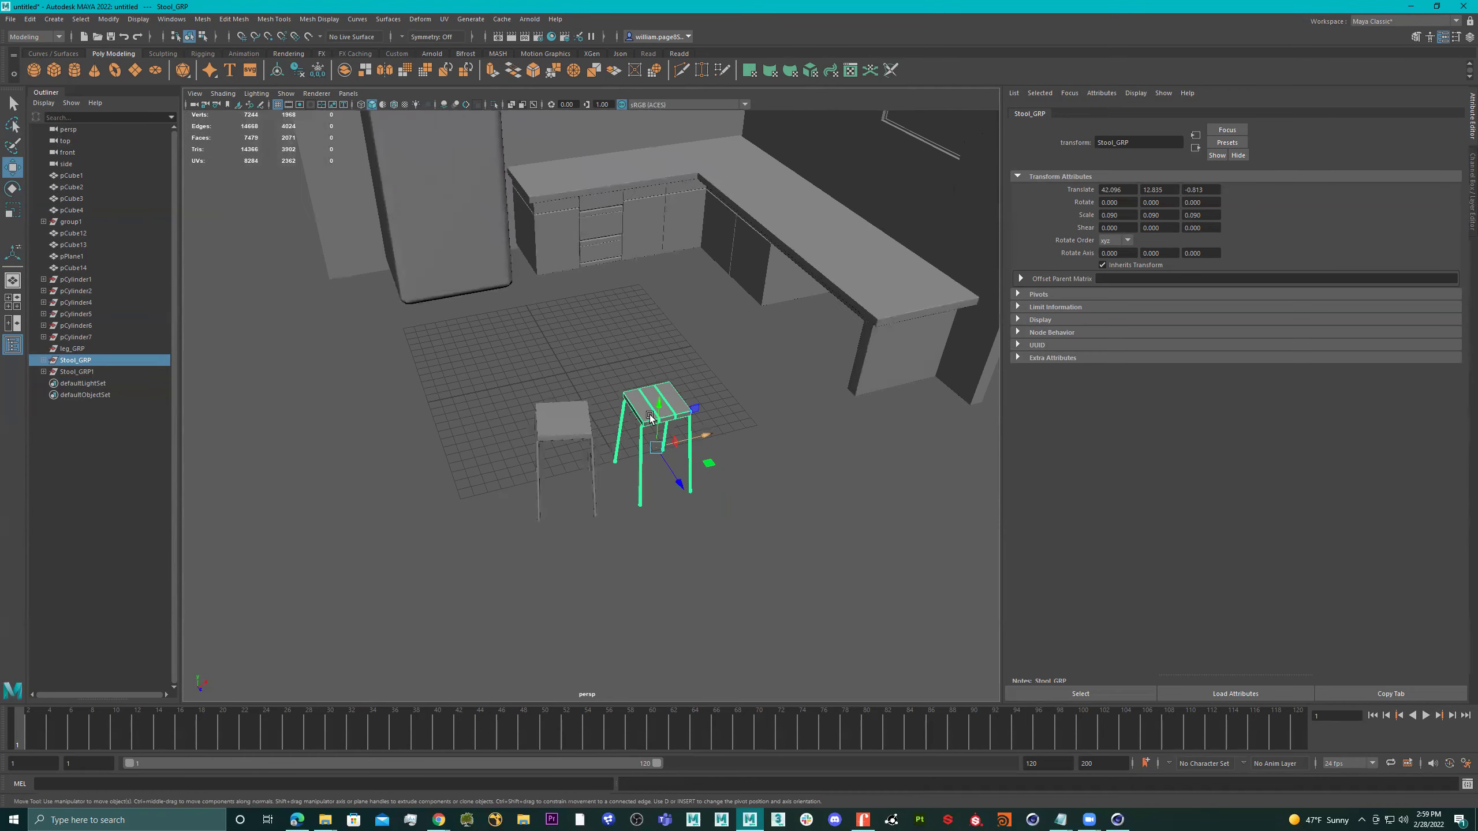
pyautogui.keyDown('alt'); pyautogui.moveTo(654, 413); pyautogui.dragTo(706, 502); pyautogui.keyUp('alt')
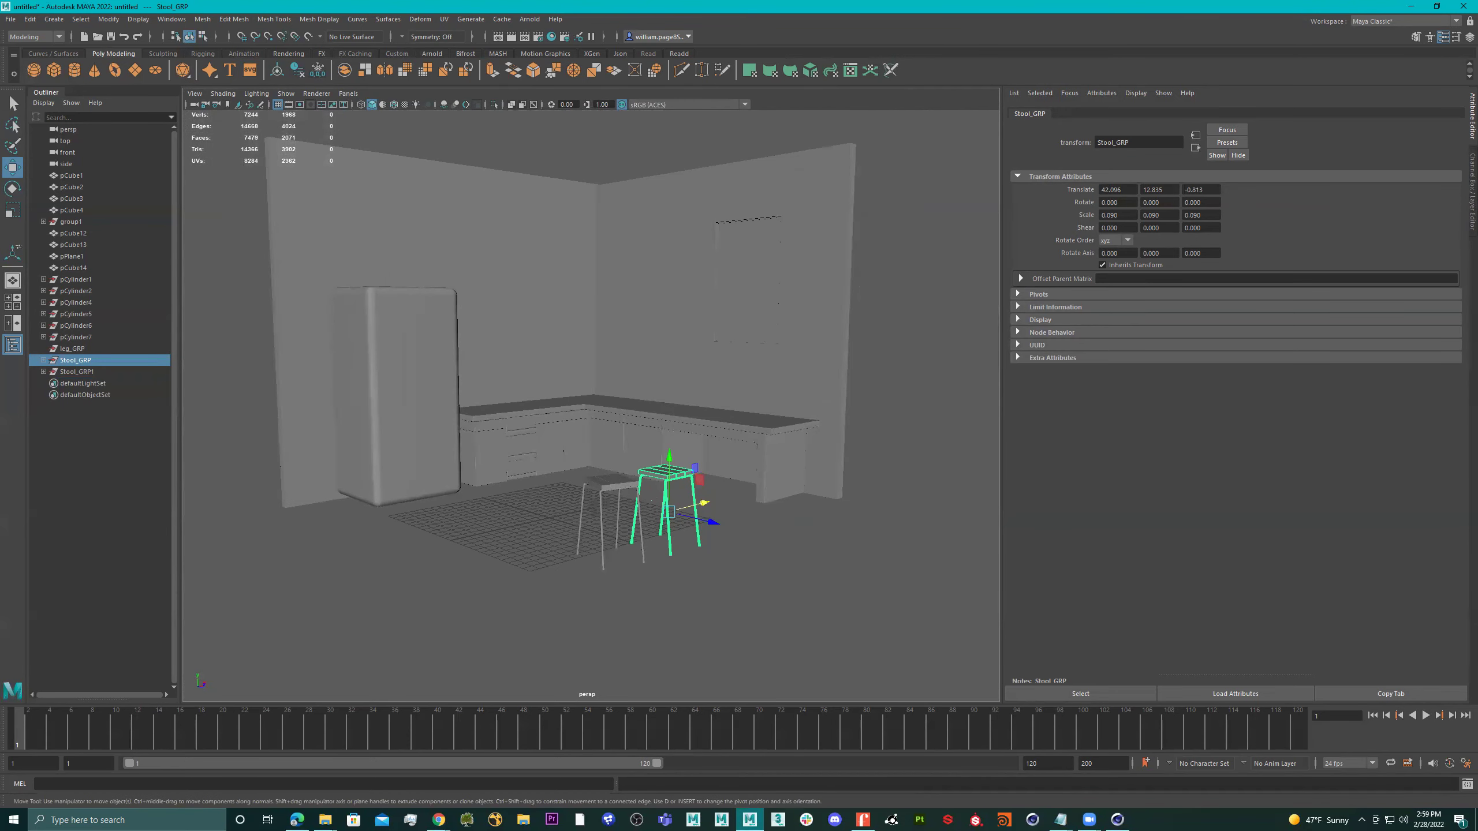
pyautogui.keyDown('alt'); pyautogui.moveTo(746, 455); pyautogui.dragTo(786, 468); pyautogui.keyUp('alt')
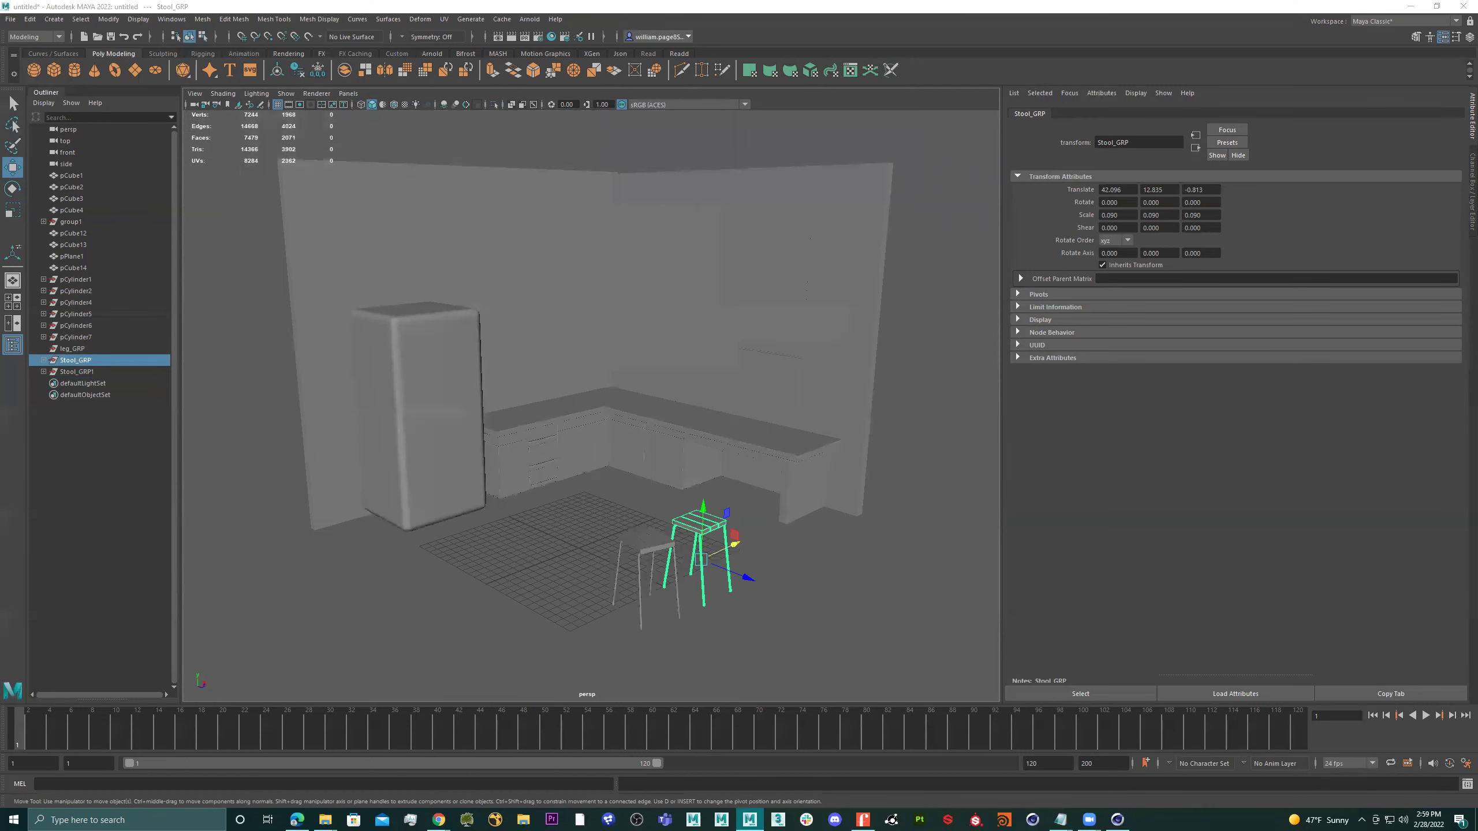